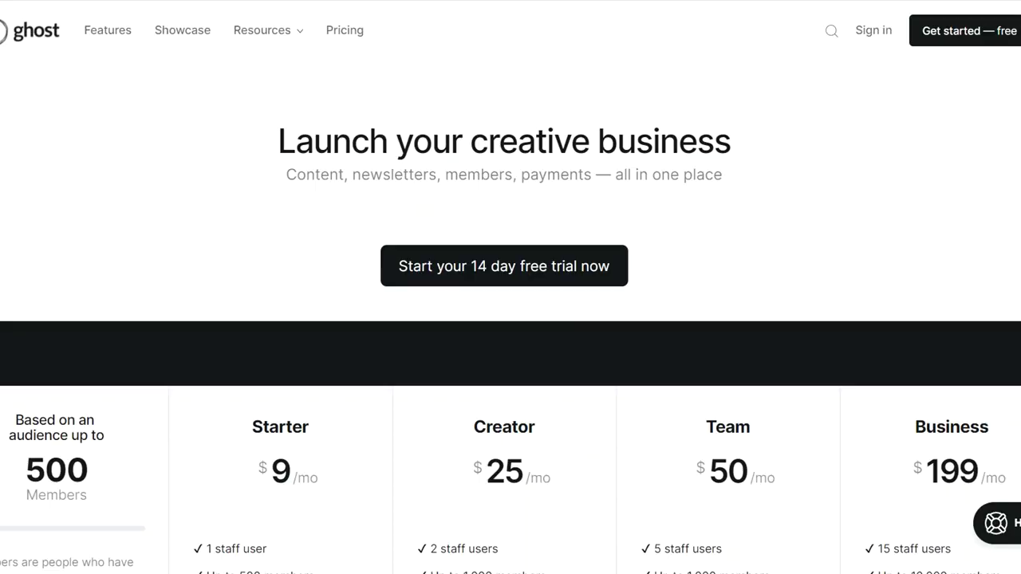
Review the Starter, Creator, Team and Business plans on the Ghost pricing page.
scroll(511, 287, down, 3)
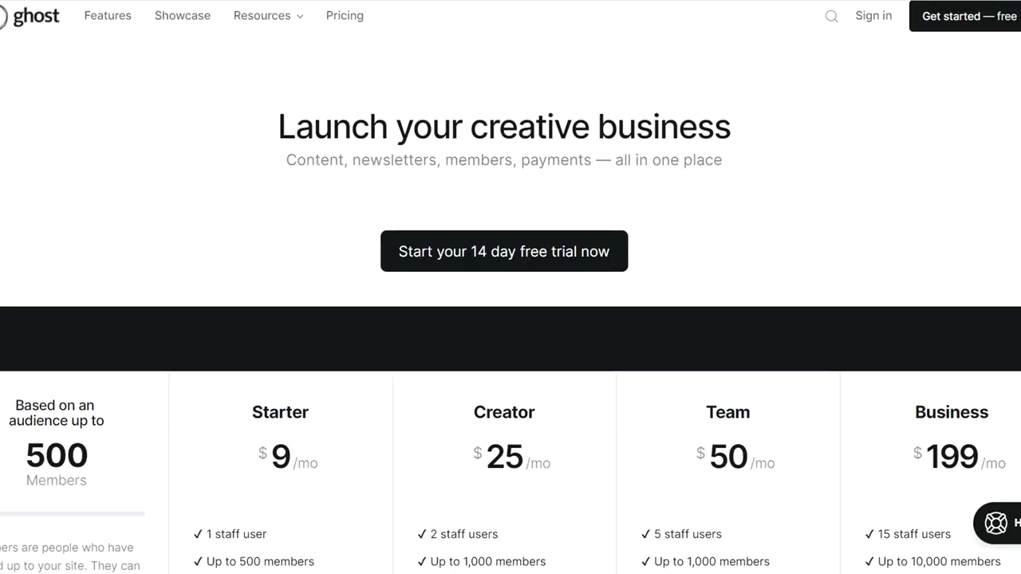
scroll(479, 172, down, 2)
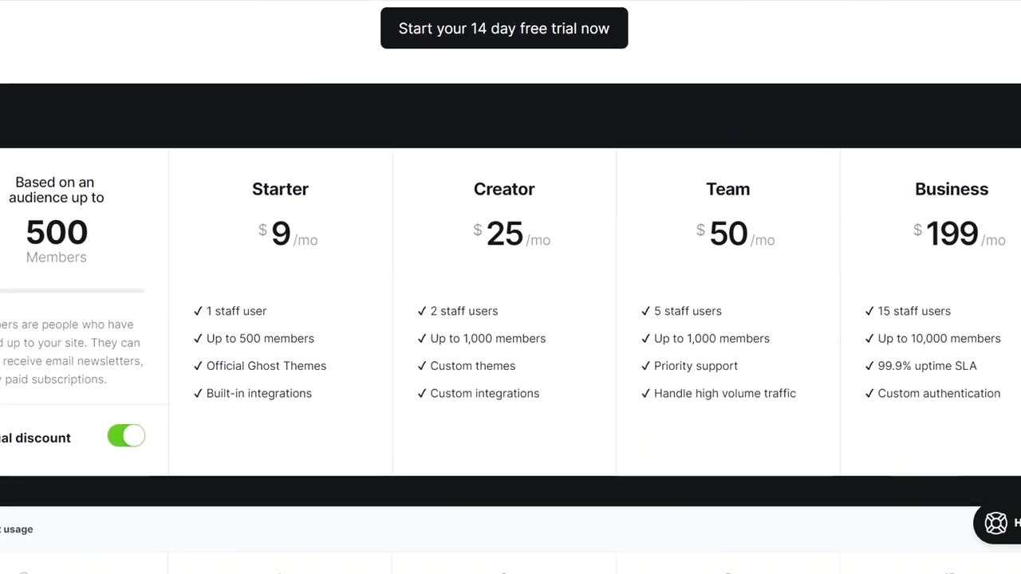
drag(313, 202, 252, 193)
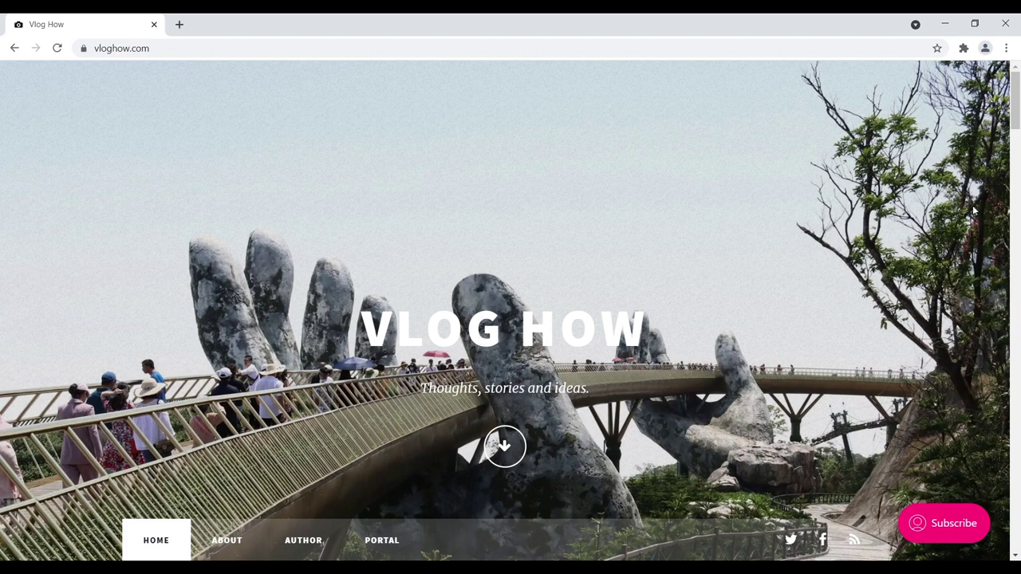
Browse the posts on the vloghow.com home page and look over the membership plans in its Subscribe form.
click(504, 446)
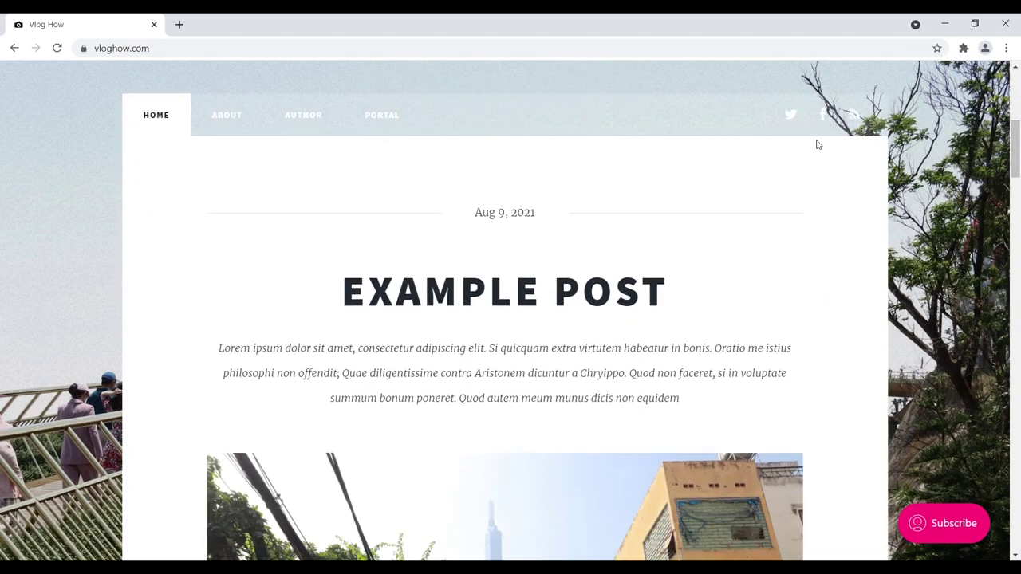
drag(1018, 146, 1014, 355)
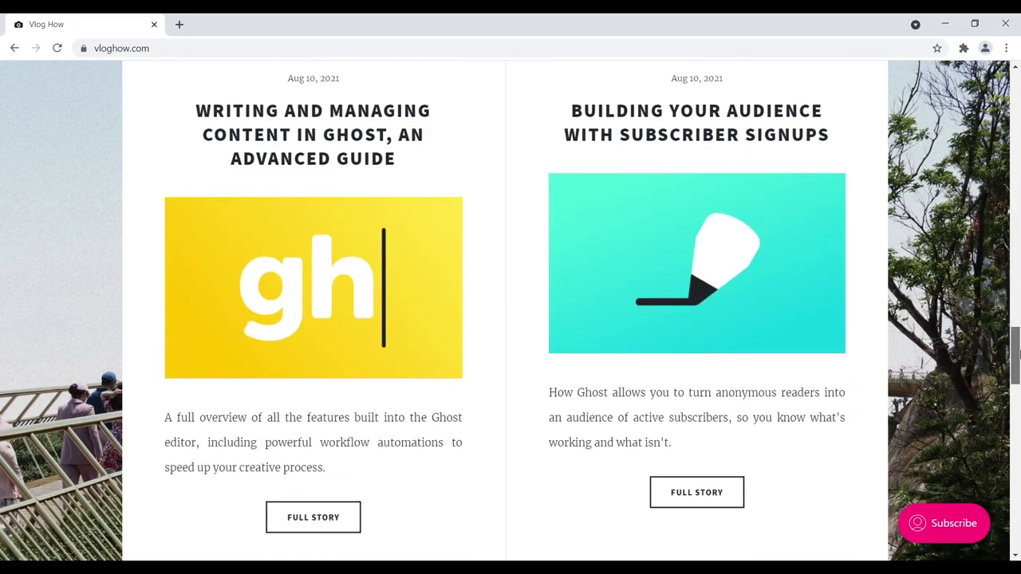
click(957, 526)
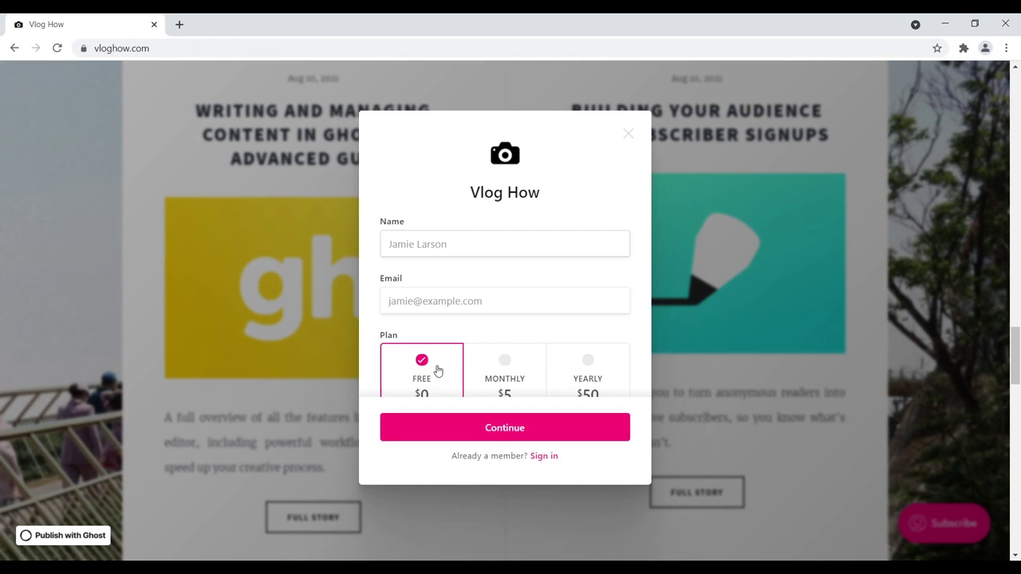
scroll(458, 343, down, 1)
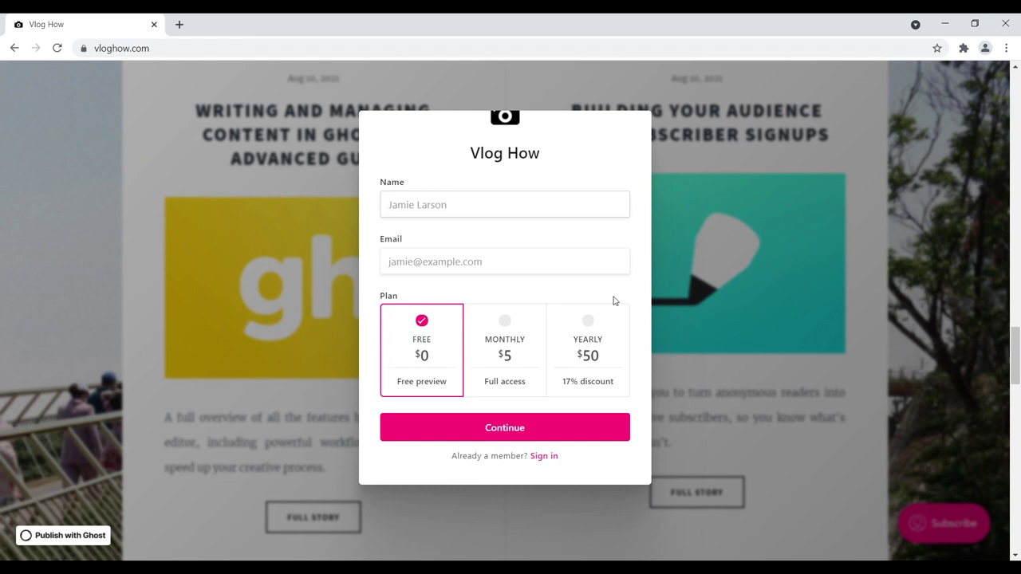
click(1008, 355)
scroll(1015, 353, down, 2)
drag(1015, 353, 1016, 494)
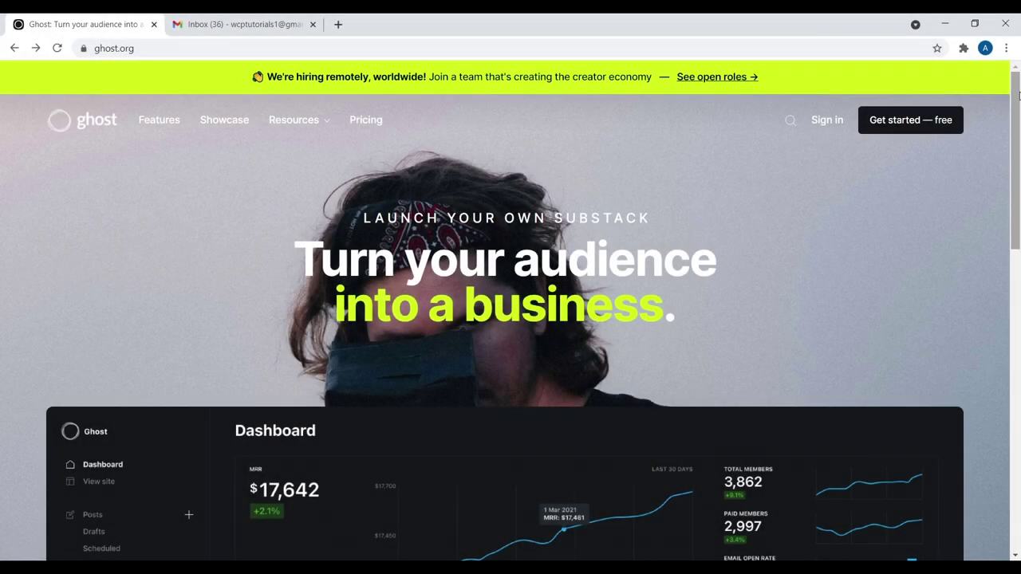
Open the free sign-up page and the Pricing page from the ghost.org home page in new browser tabs.
drag(1006, 107, 1017, 89)
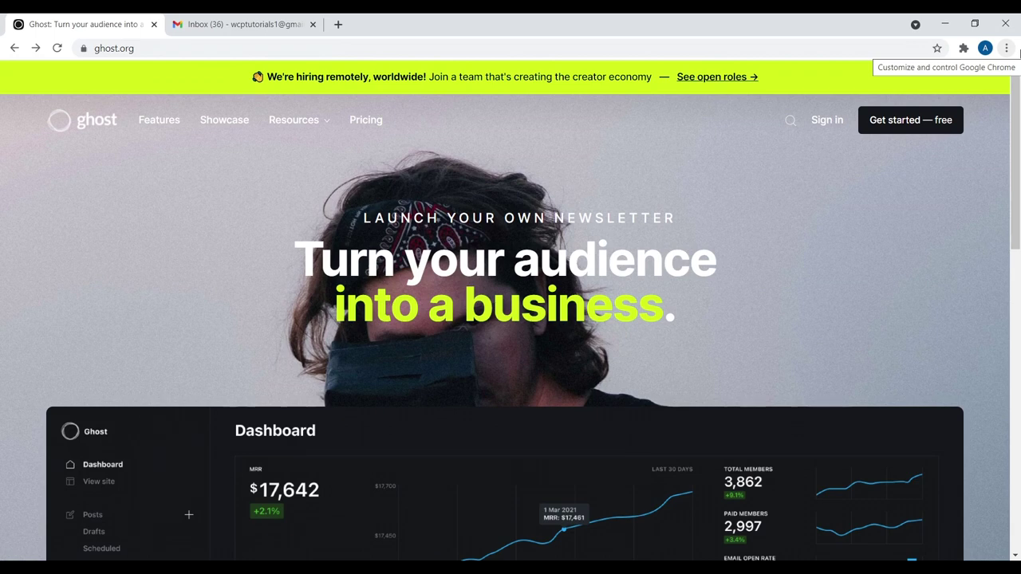
right_click(906, 126)
click(911, 135)
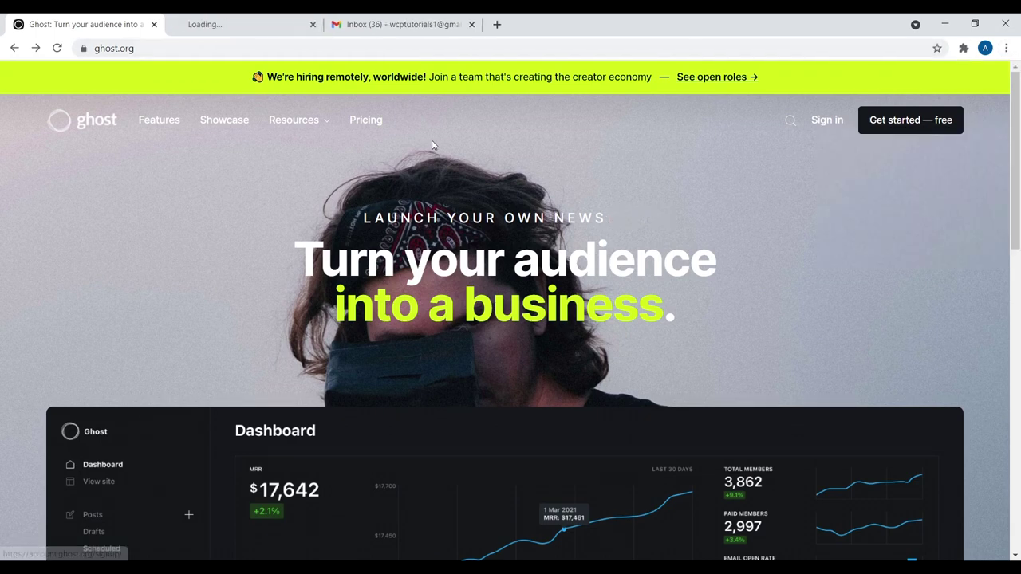
middle_click(386, 130)
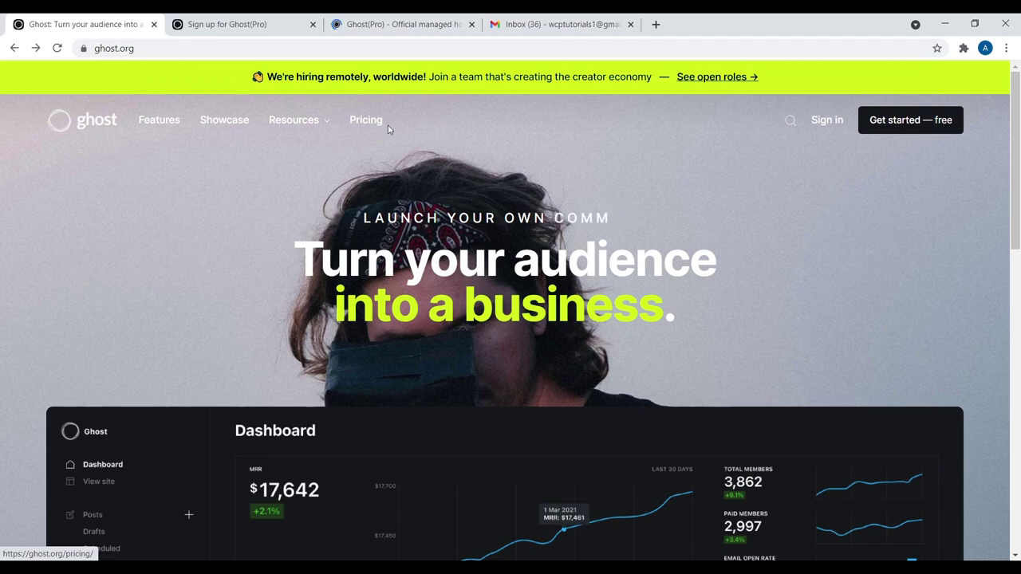
Look at the Ghost(Pro) account sign-up form and examine the plan features on the pricing page, highlighting the Starter plan.
click(211, 24)
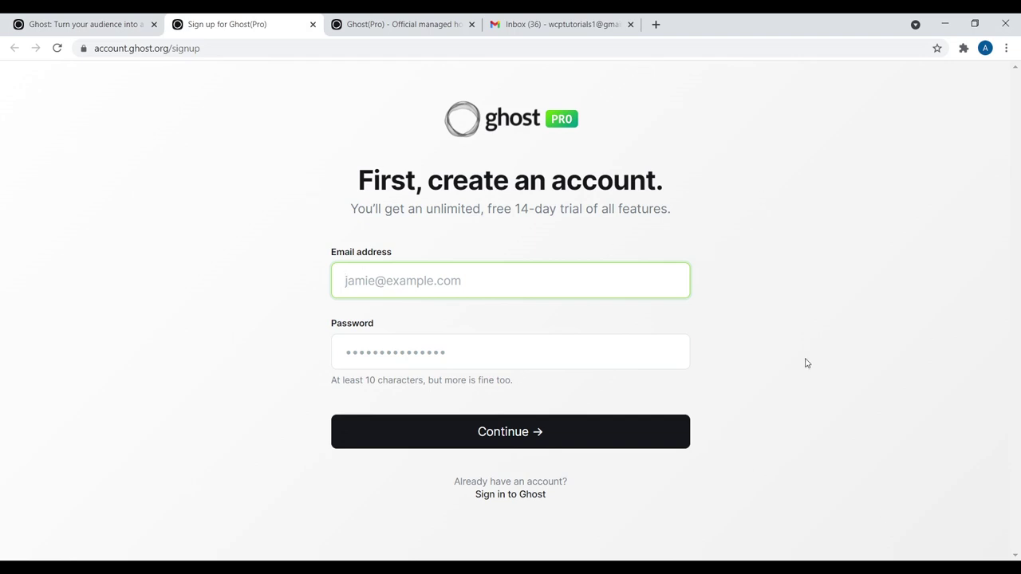
click(431, 24)
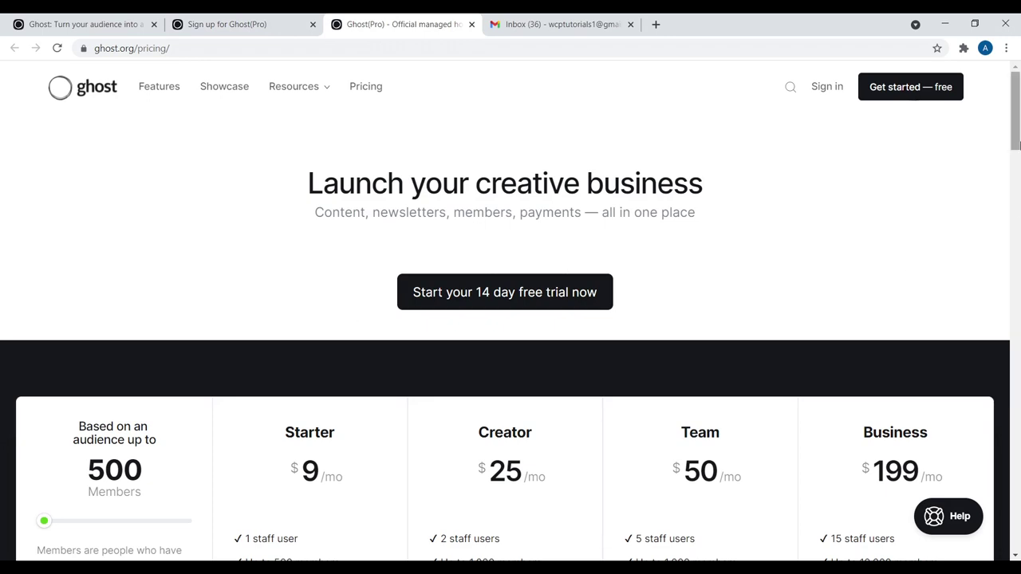
drag(1013, 138, 1011, 172)
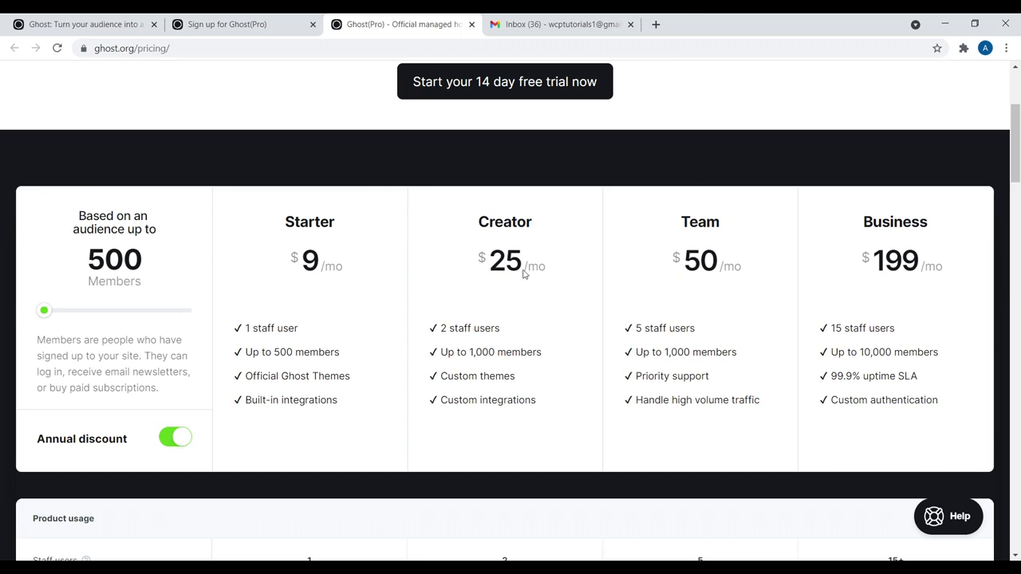
drag(1015, 133, 1016, 103)
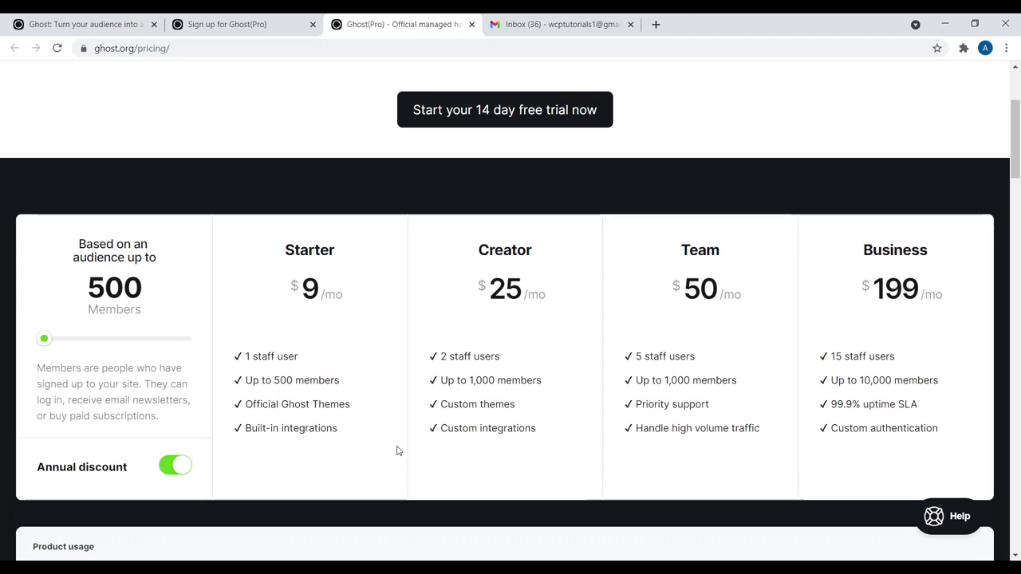
drag(361, 250, 279, 236)
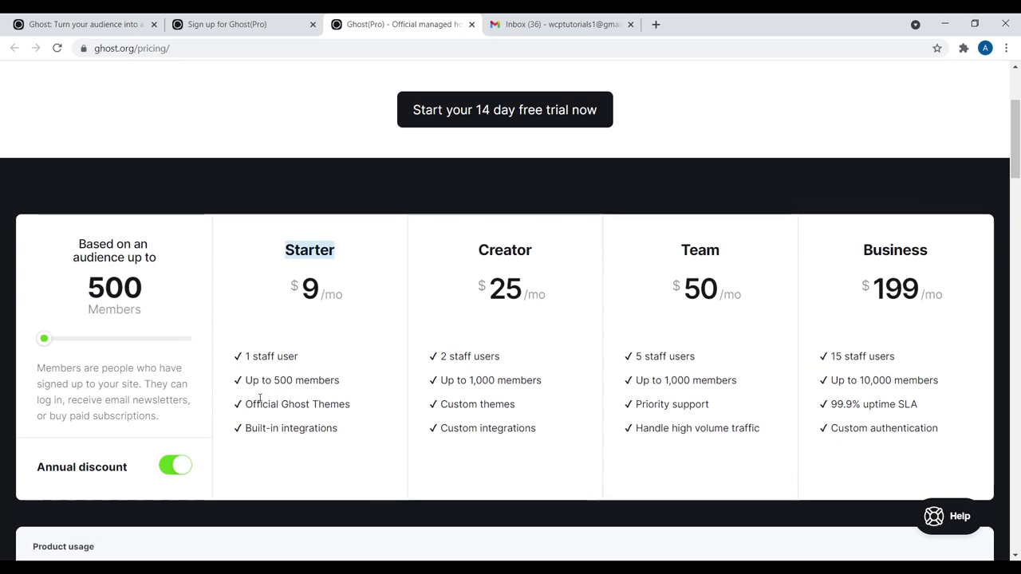
Return to the Ghost(Pro) sign-up and read the note about charges below the card details form.
click(235, 24)
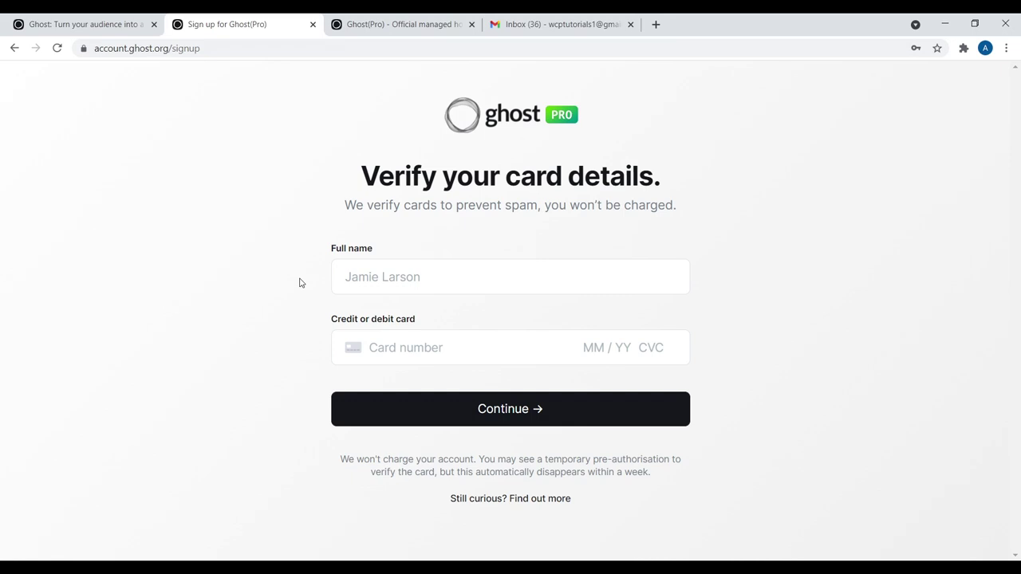
drag(348, 459, 522, 454)
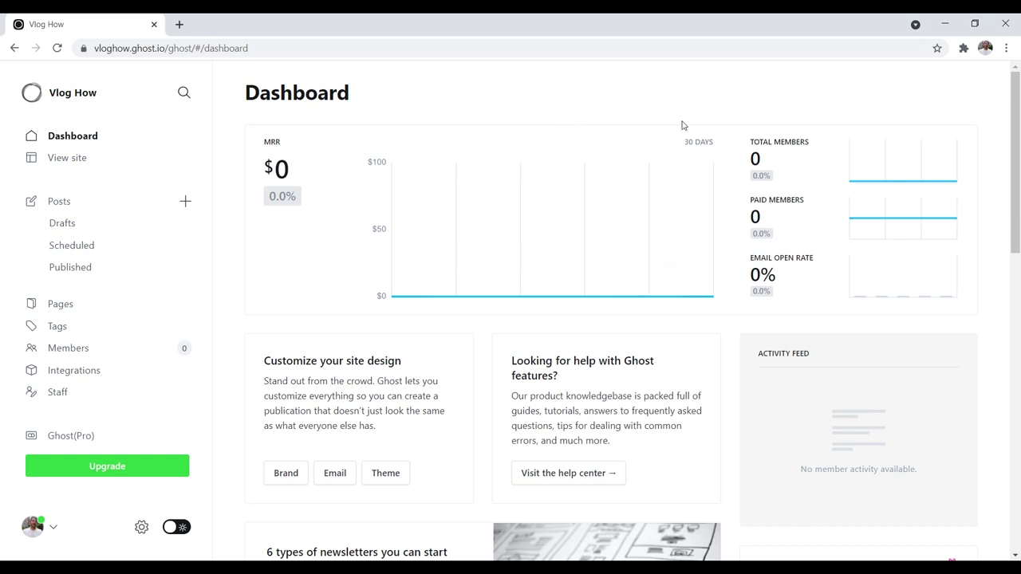
Look over the member statistics on the Vlog How dashboard and open the live site in a new tab.
mouse_move(875, 182)
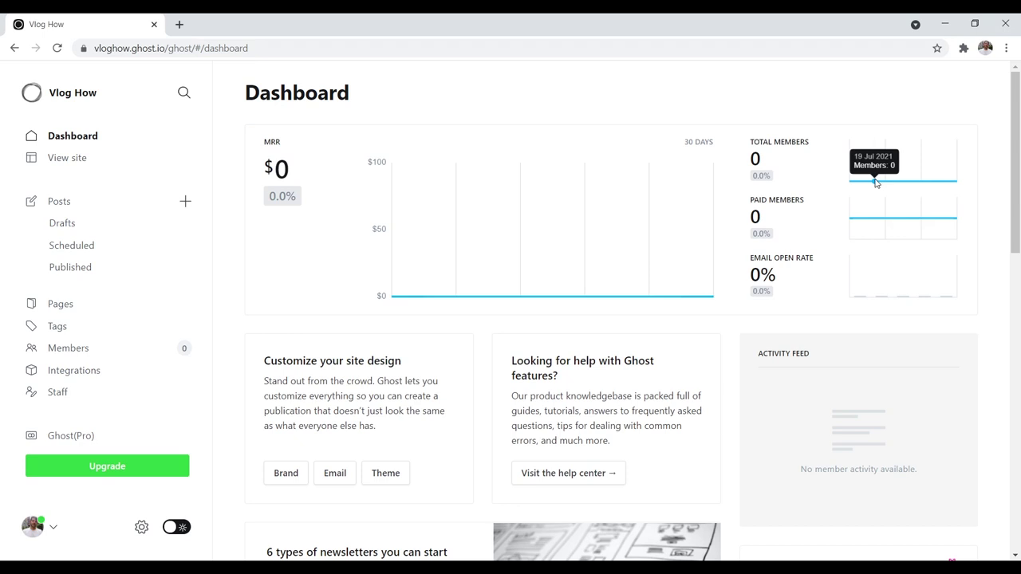
drag(1019, 129, 1001, 96)
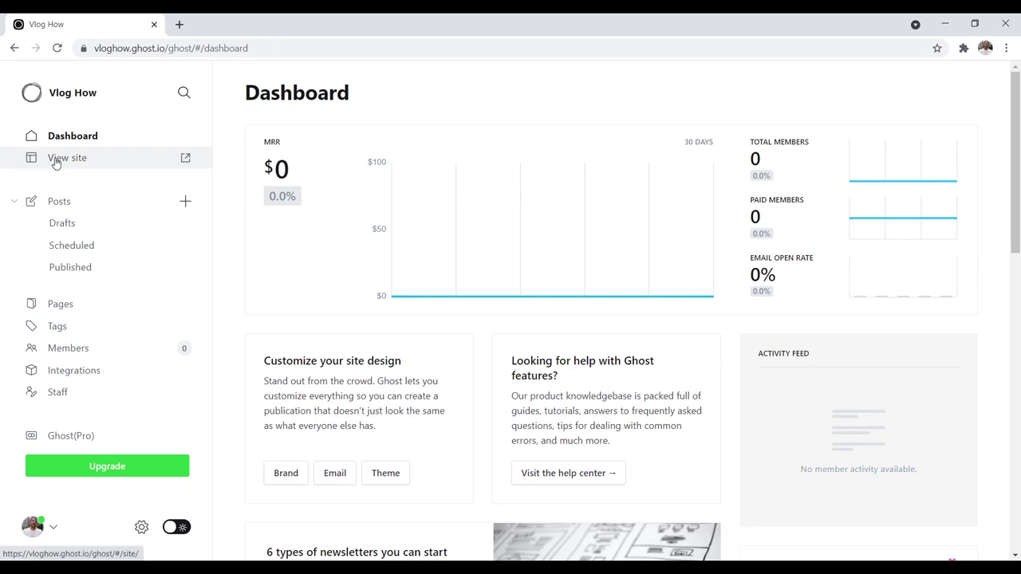
click(183, 159)
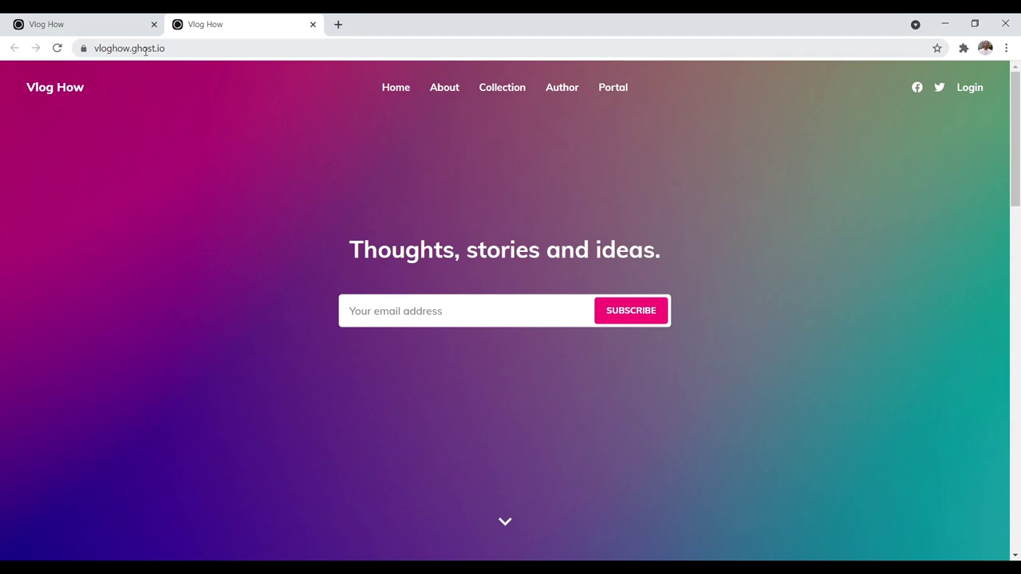
Browse the live site's hero section and article lists, and return to the admin dashboard.
drag(1013, 107, 1009, 375)
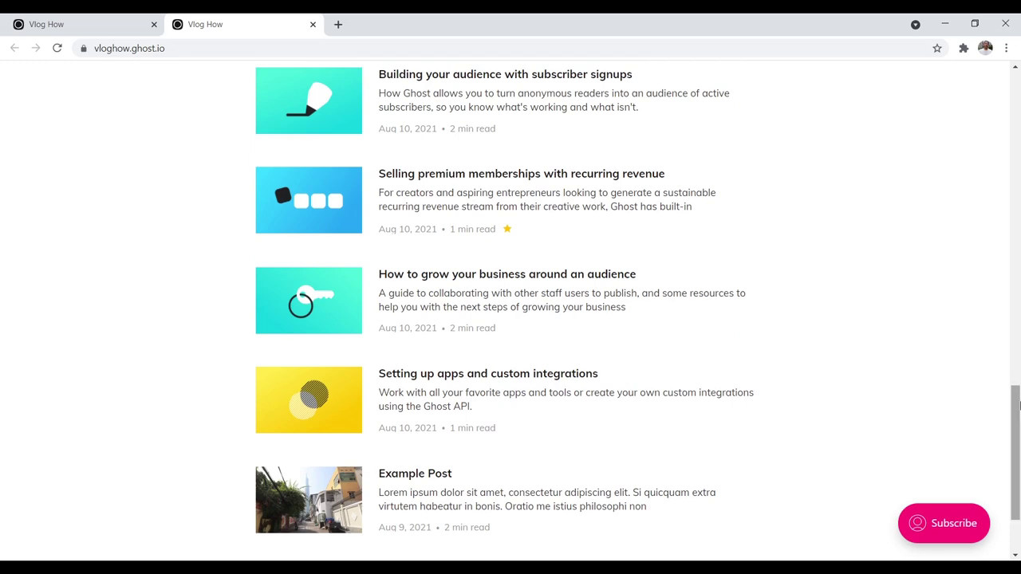
scroll(1006, 363, up, 4)
scroll(1005, 352, up, 15)
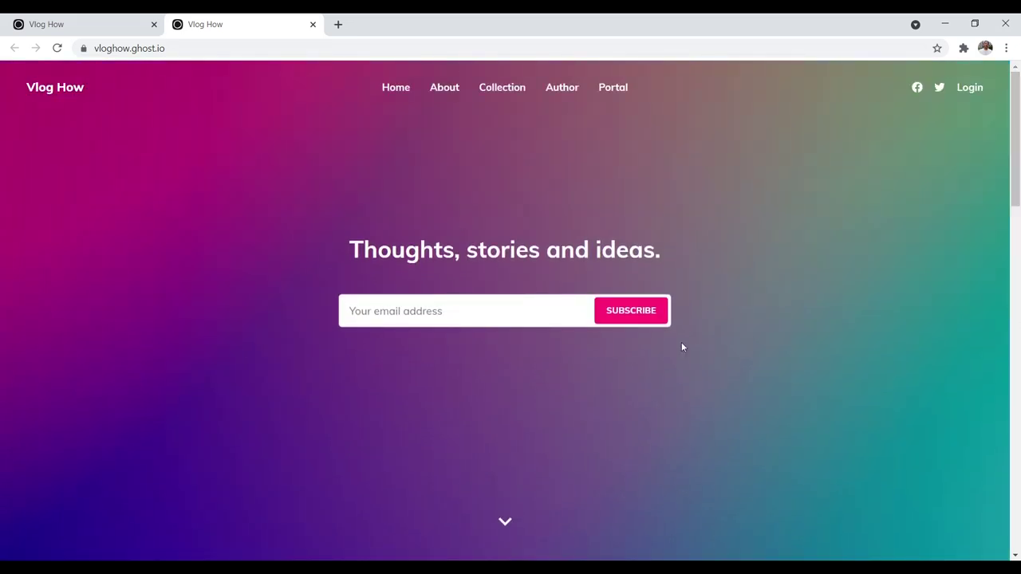
drag(1014, 128, 1008, 325)
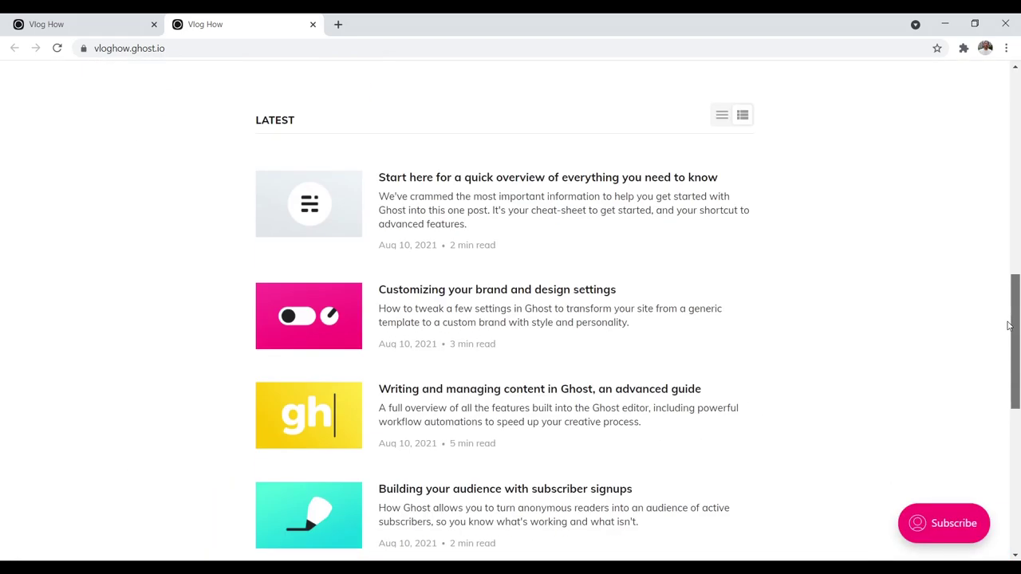
scroll(1008, 325, up, 12)
click(125, 19)
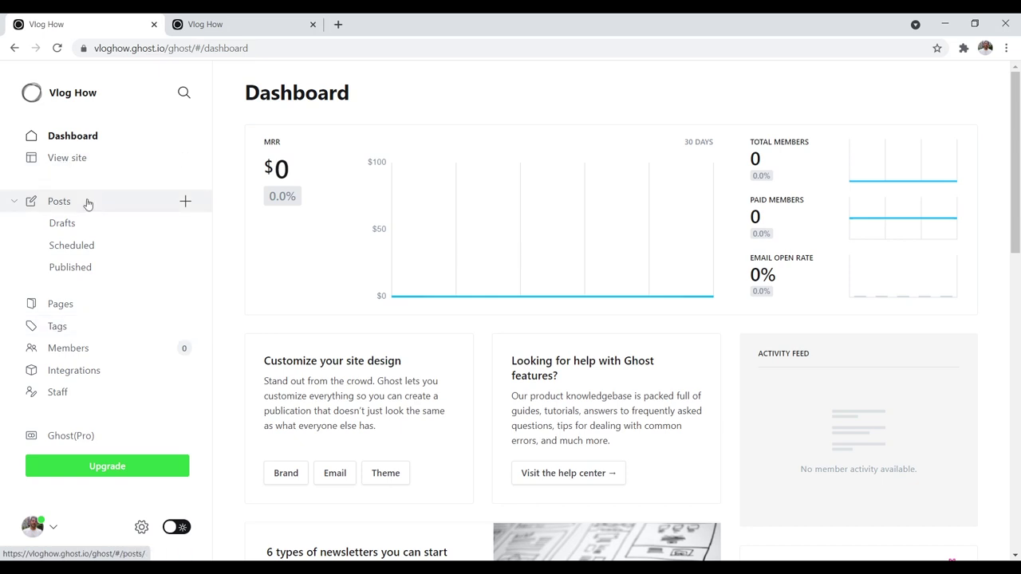
click(262, 18)
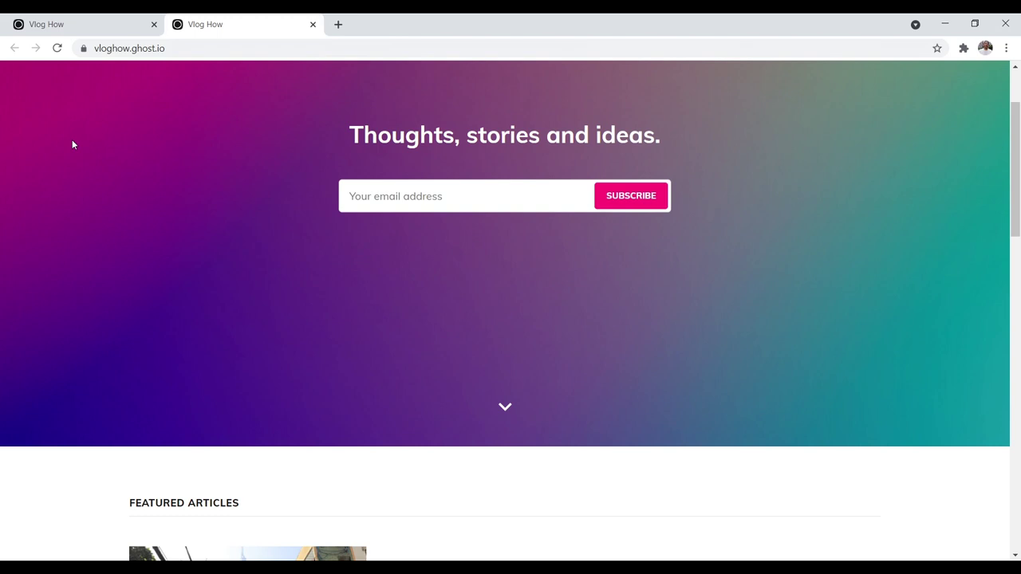
click(114, 20)
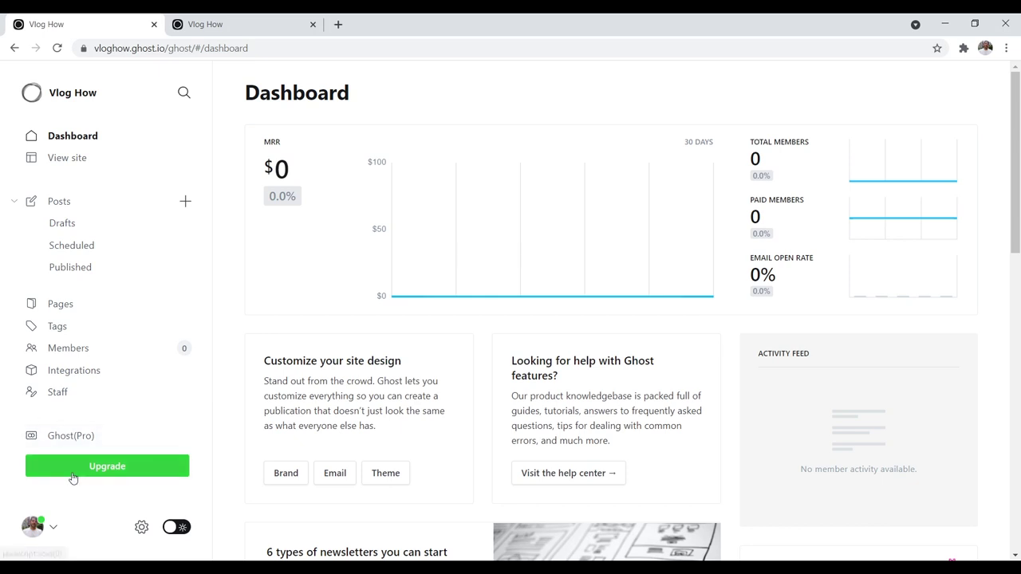
Try the admin interface in dark mode and switch it back to light mode.
click(182, 528)
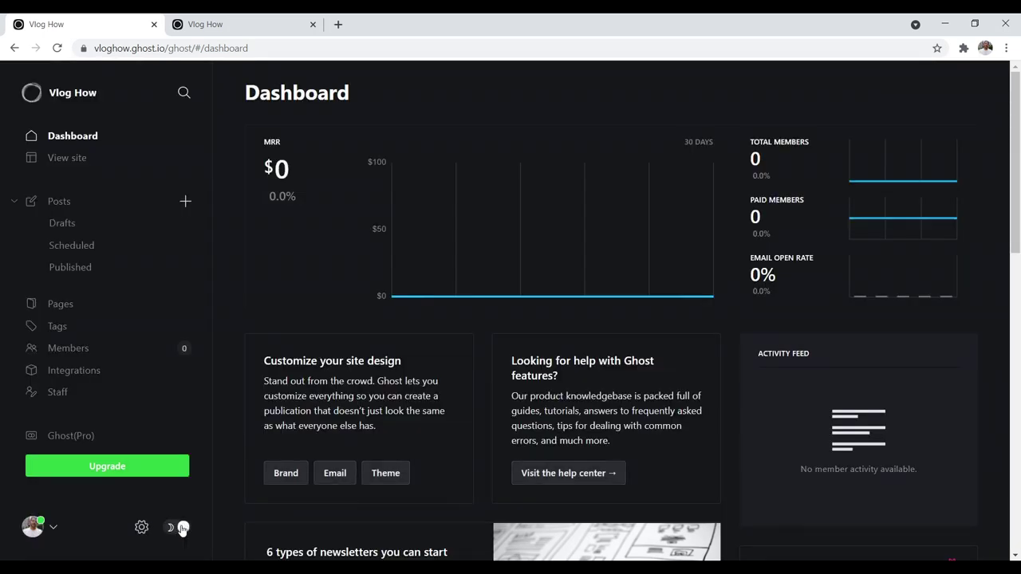
click(182, 528)
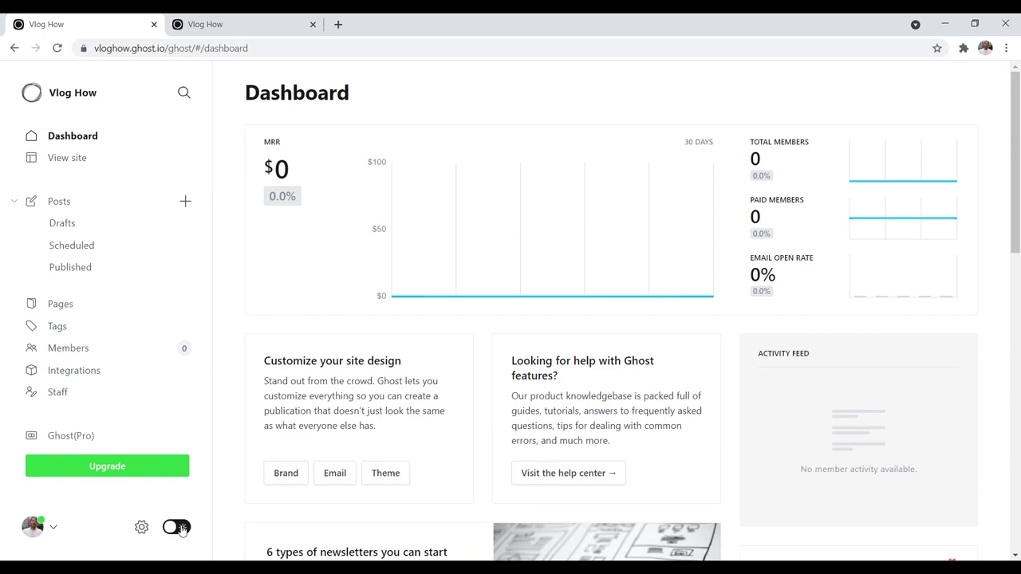
Review the migration options and beta features in the Labs settings, and return to the dashboard.
click(141, 528)
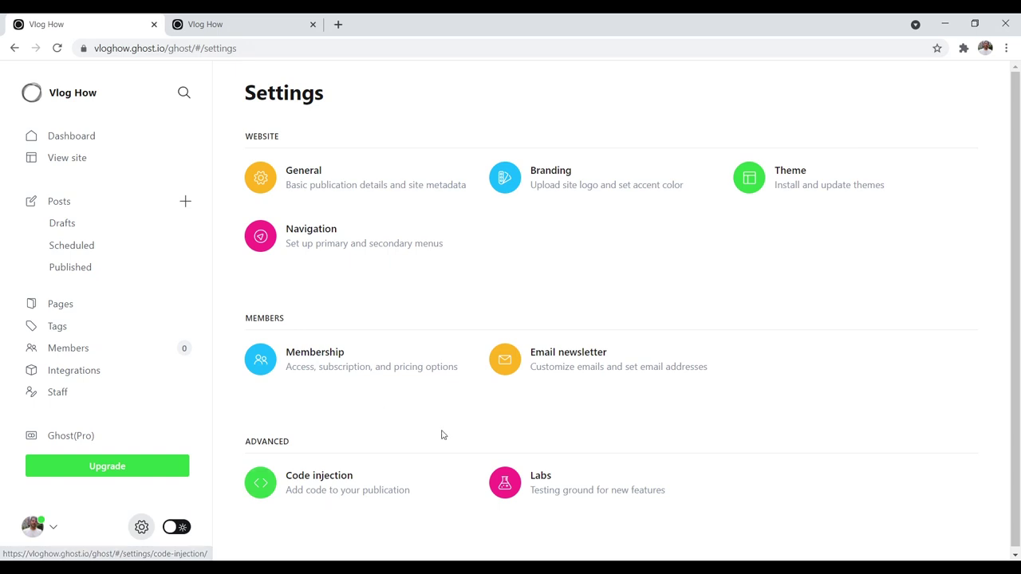
click(581, 487)
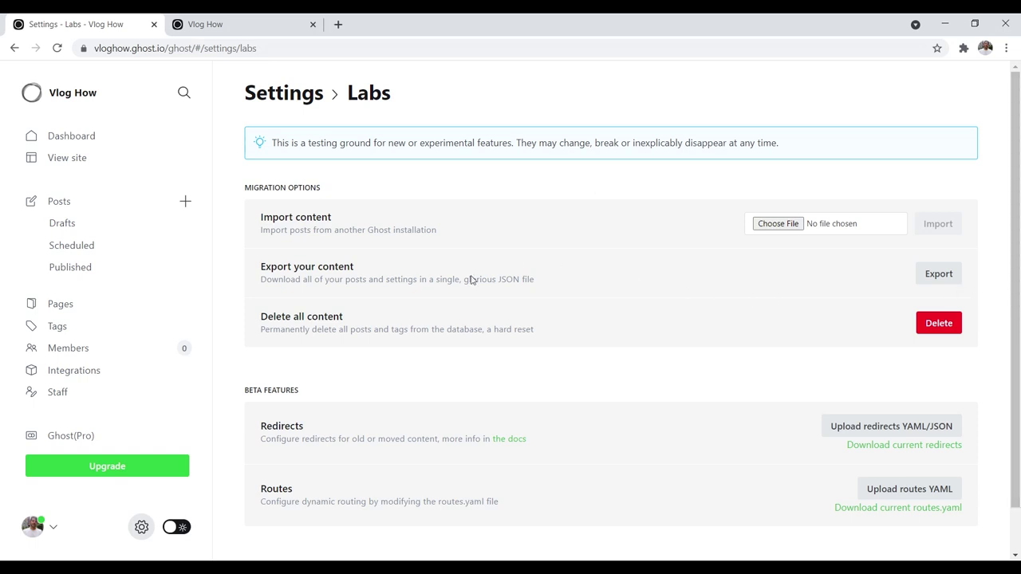
scroll(1019, 205, down, 1)
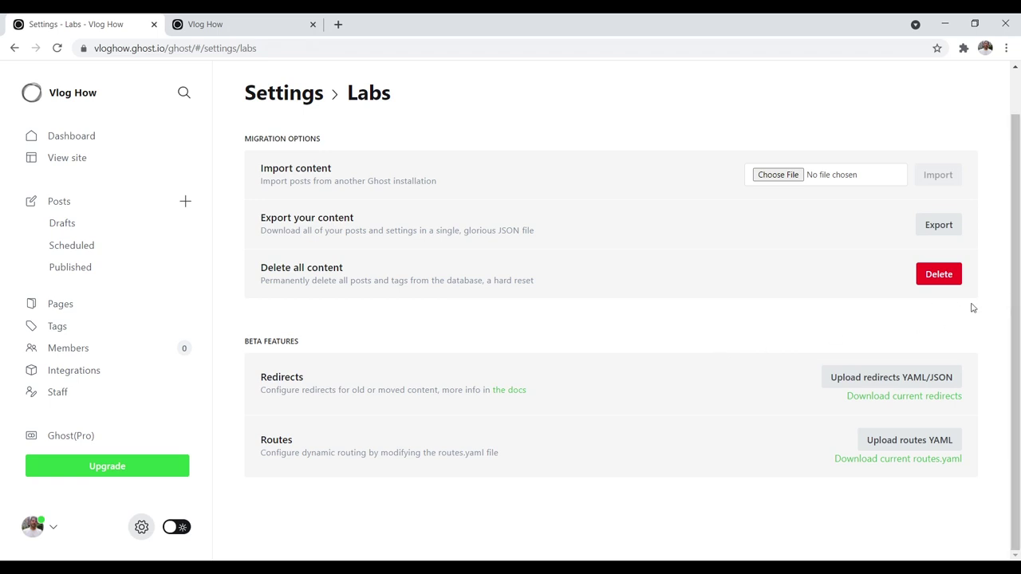
scroll(972, 308, up, 2)
click(73, 137)
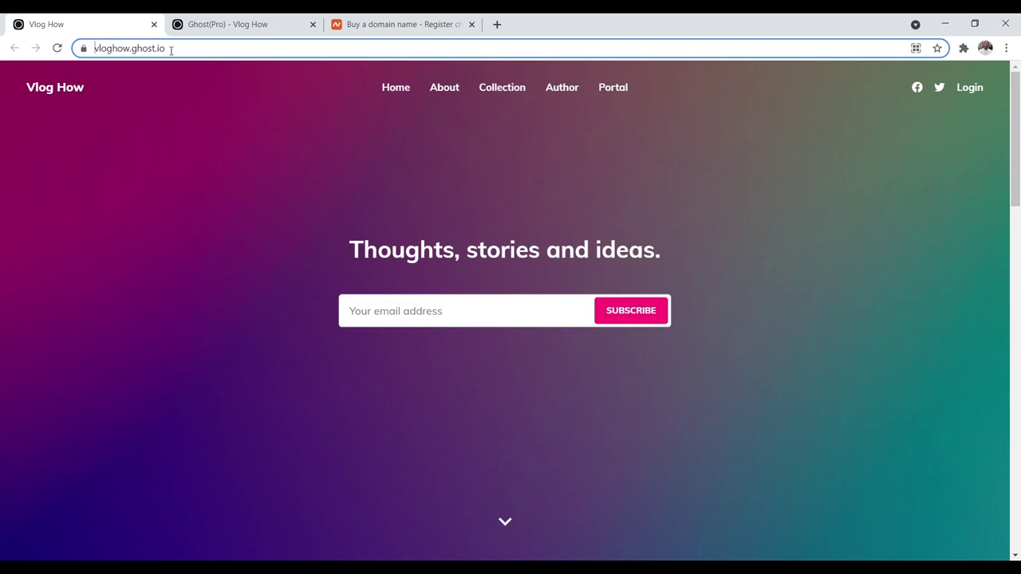
Highlight the ghost.io part of the live site's web address and switch to the Ghost(Pro) plans page.
drag(196, 49, 155, 50)
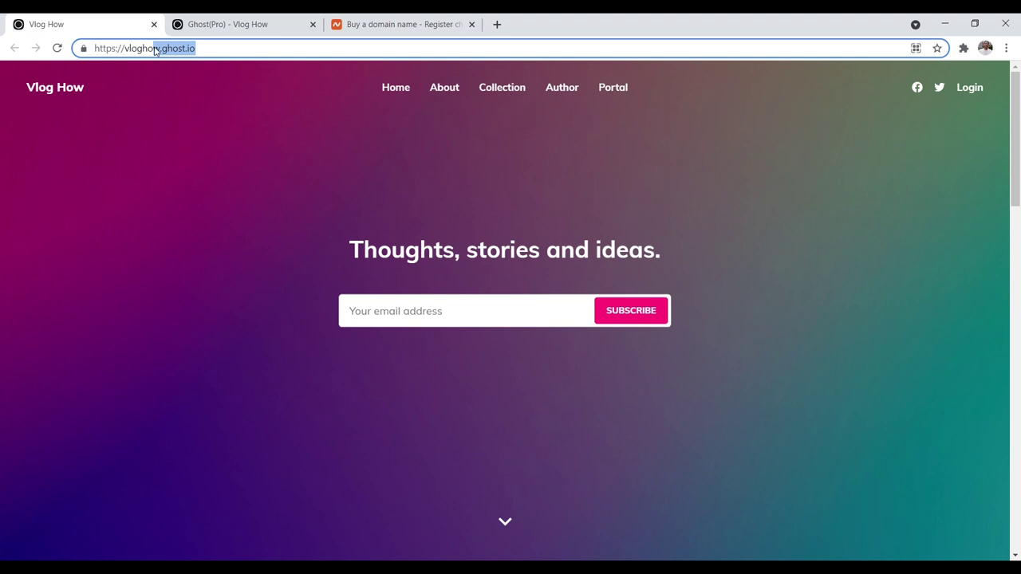
click(213, 17)
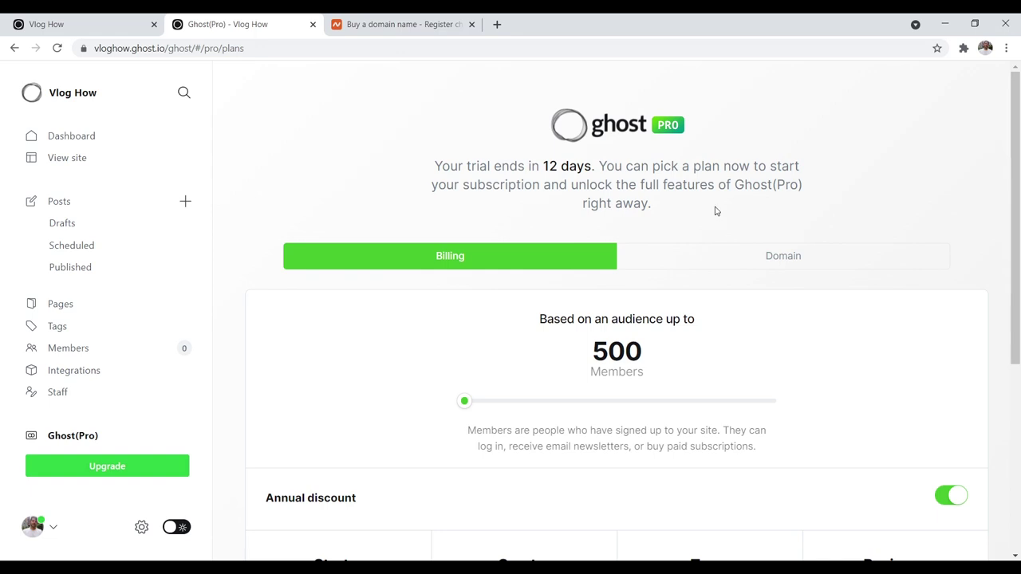
Open the custom domain setup from the Ghost(Pro) domain settings.
click(786, 253)
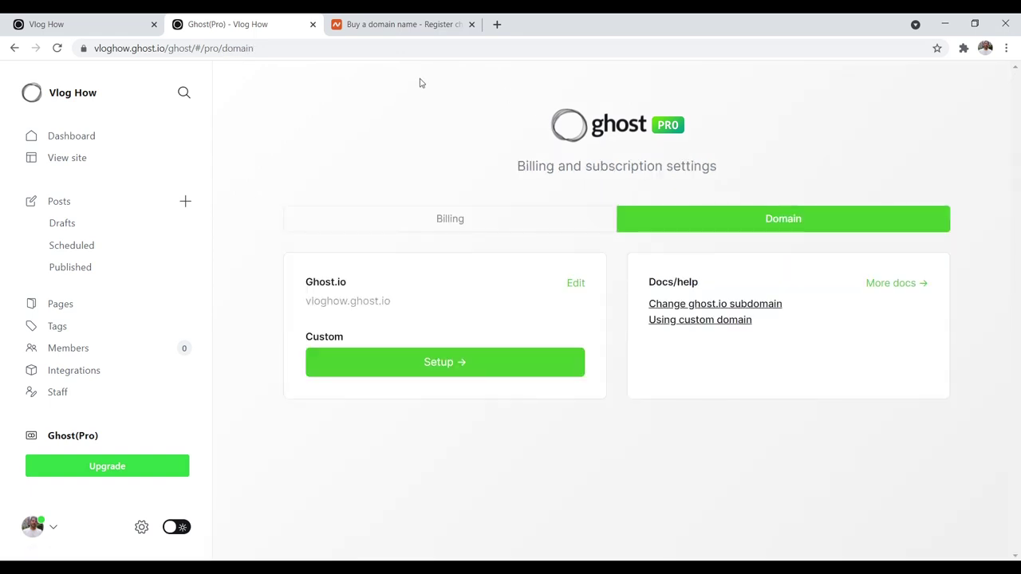
drag(300, 341, 347, 339)
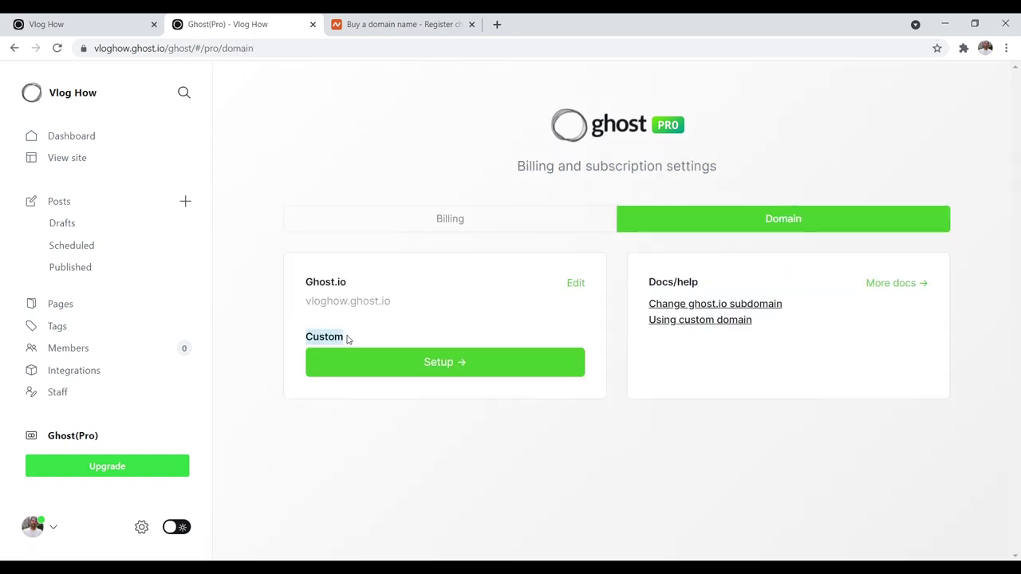
click(450, 362)
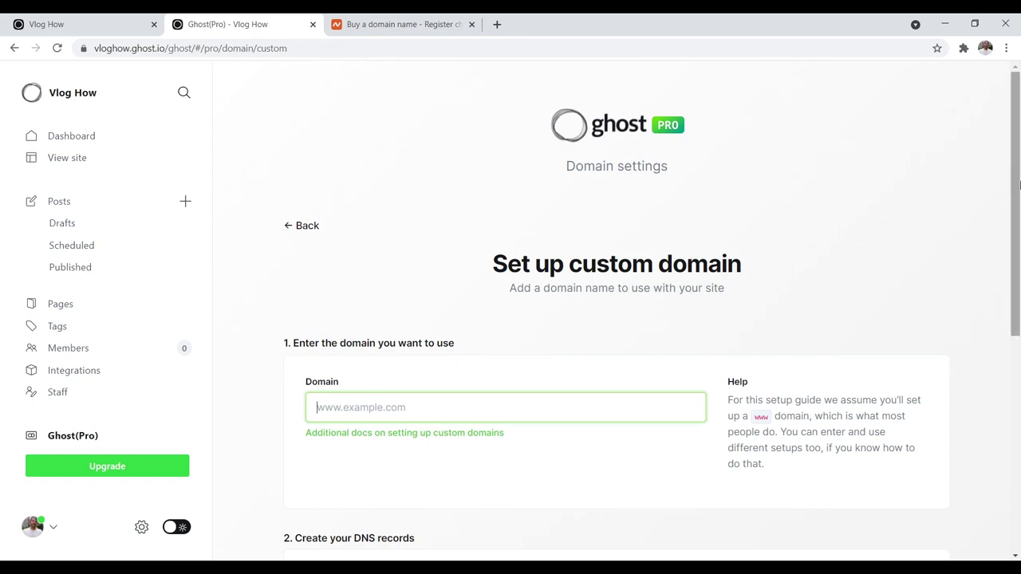
Review the custom domain instructions, highlighting the CNAME and A entries among the DNS records to create.
scroll(494, 215, down, 3)
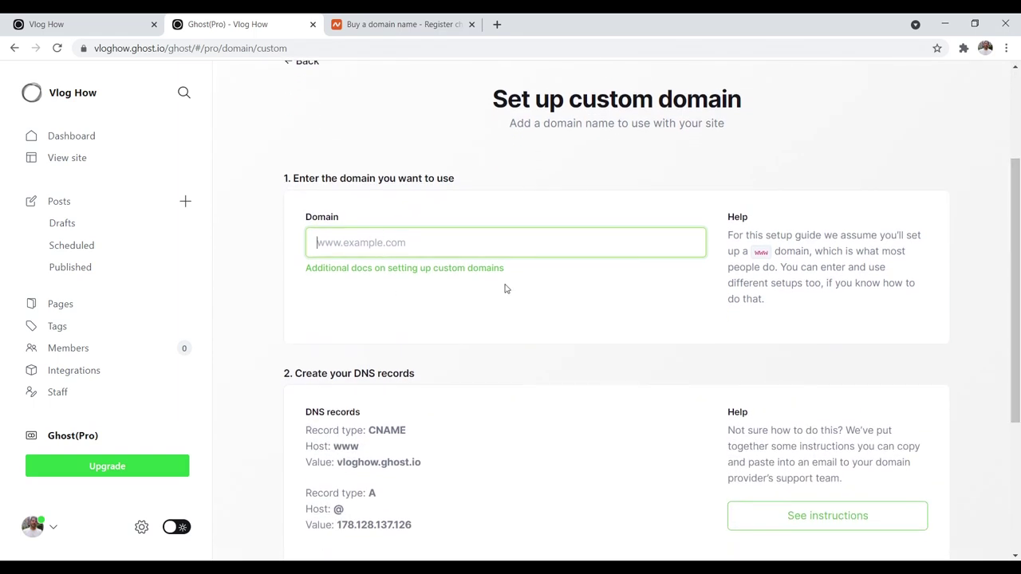
scroll(582, 307, down, 1)
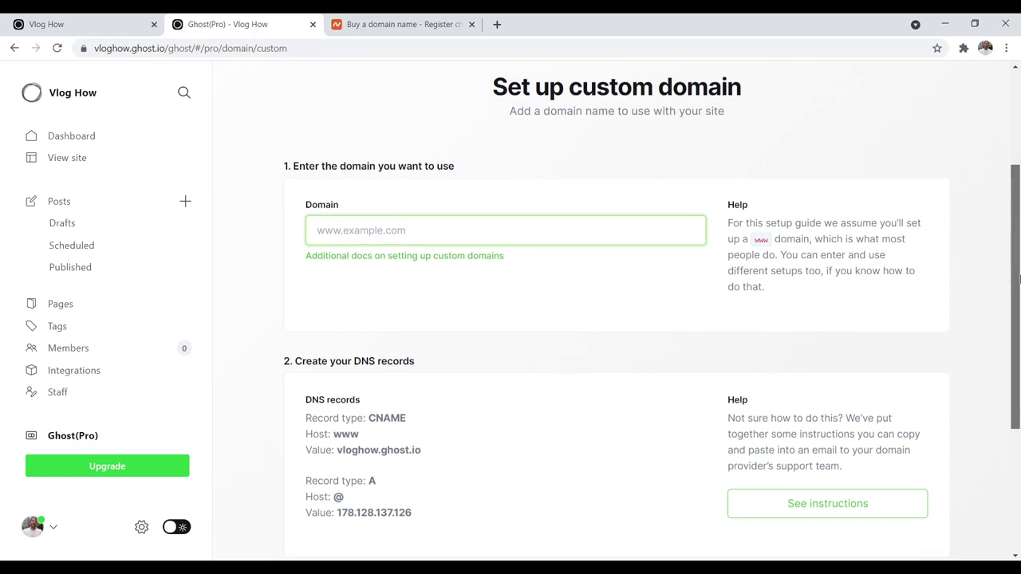
drag(417, 412, 327, 410)
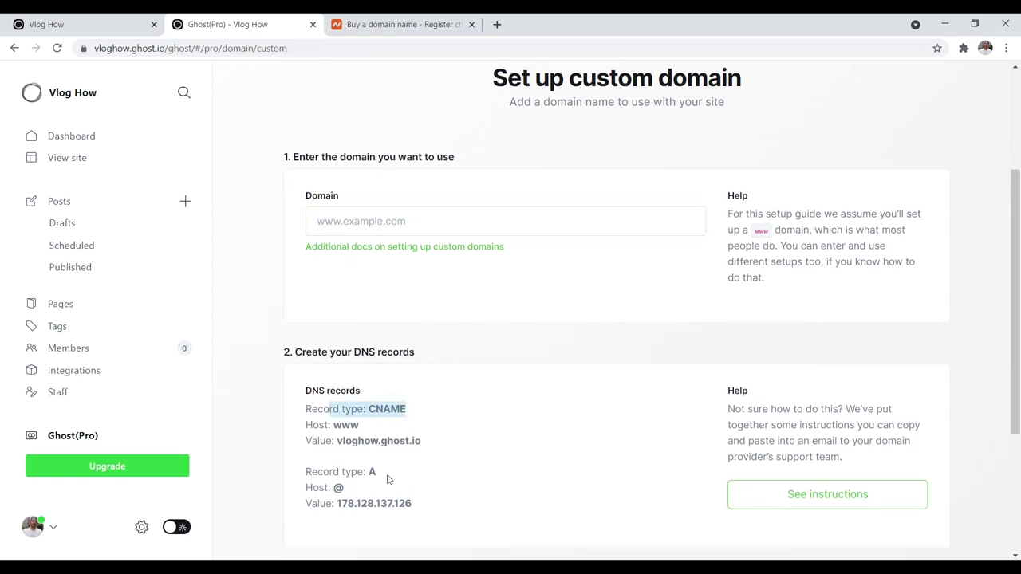
drag(387, 481, 330, 477)
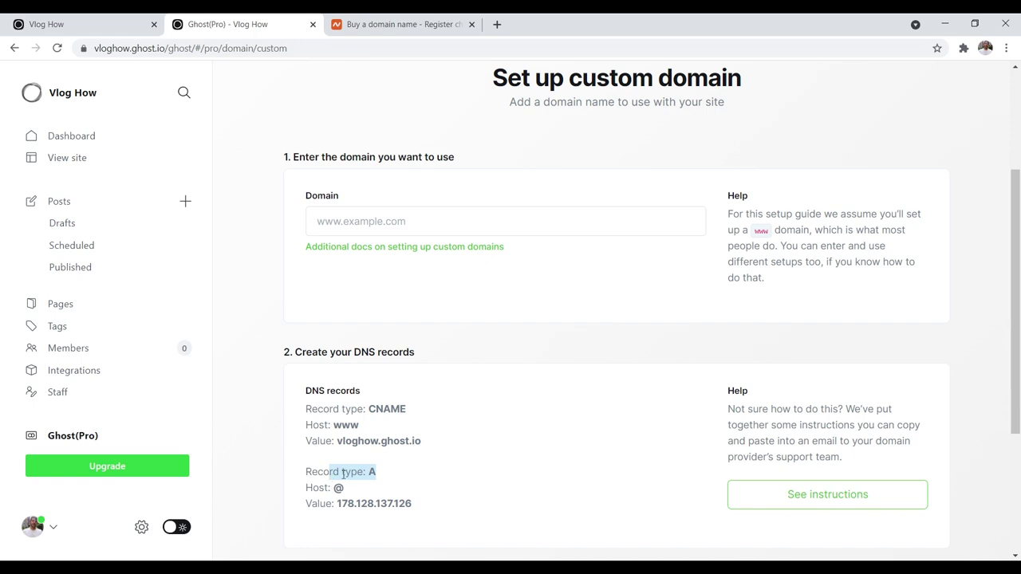
scroll(1017, 354, up, 1)
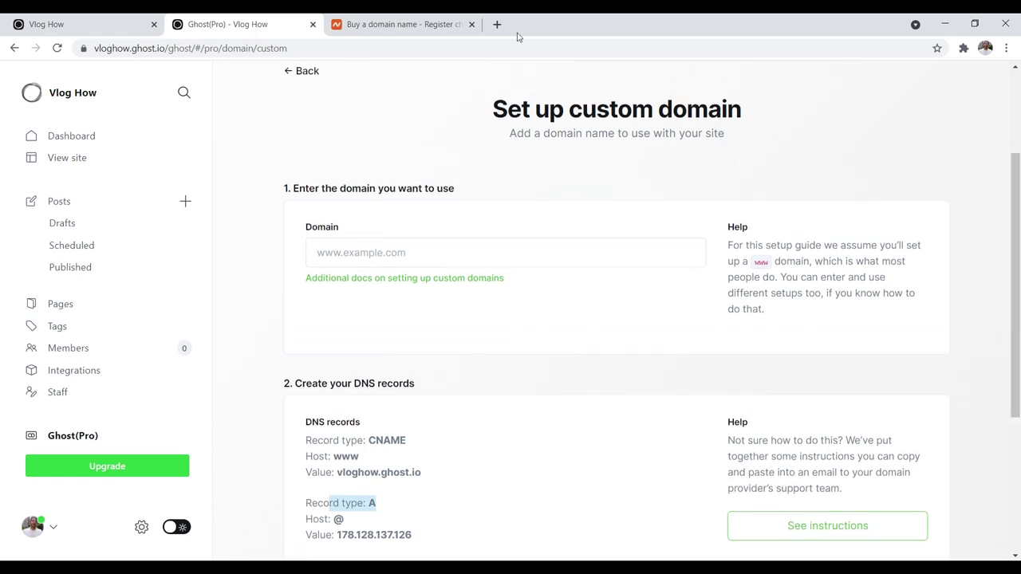
Switch to Namecheap, open its .COM offer in a new tab and look at the promo code NEWCOM598.
click(417, 17)
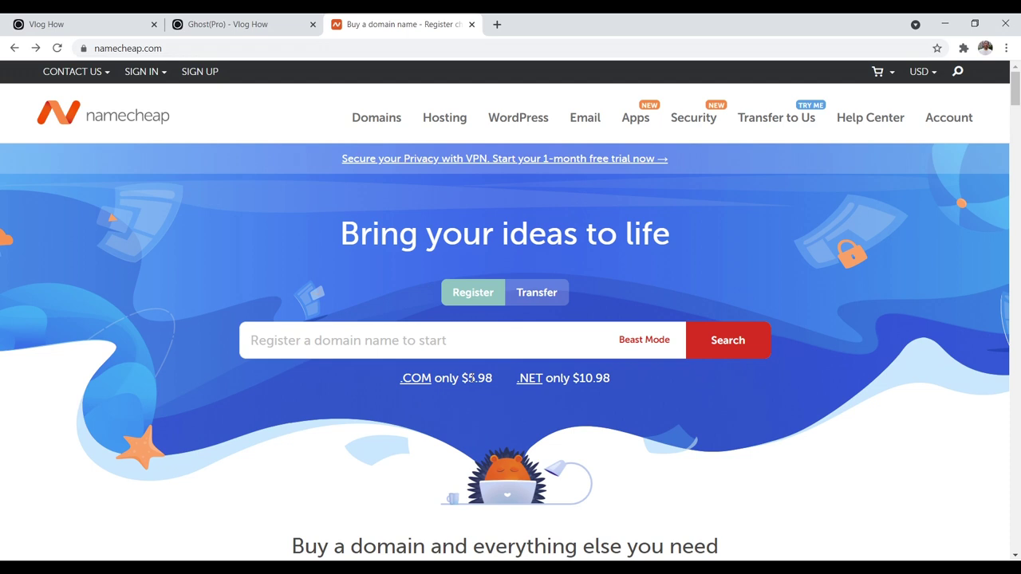
right_click(420, 382)
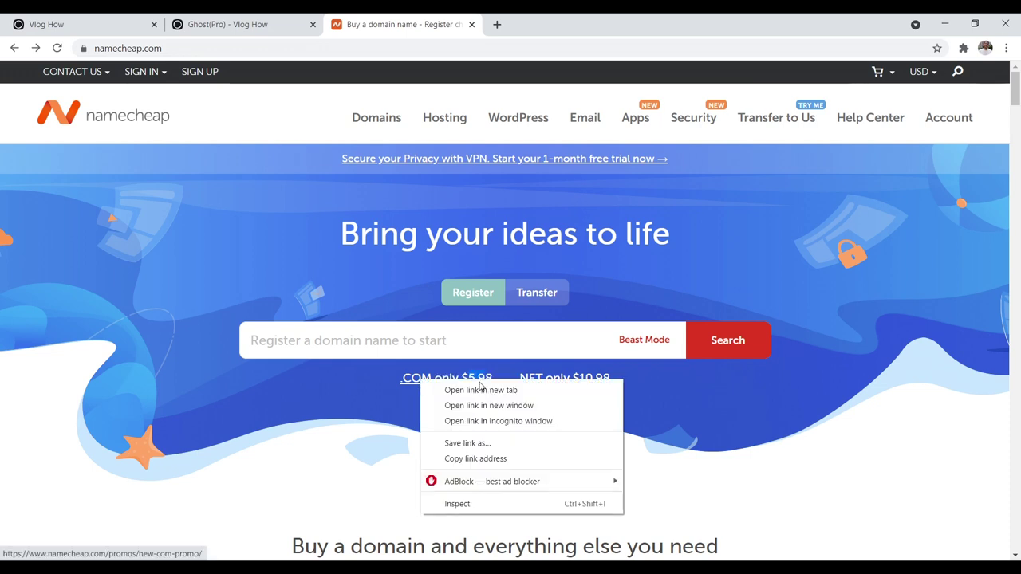
click(478, 389)
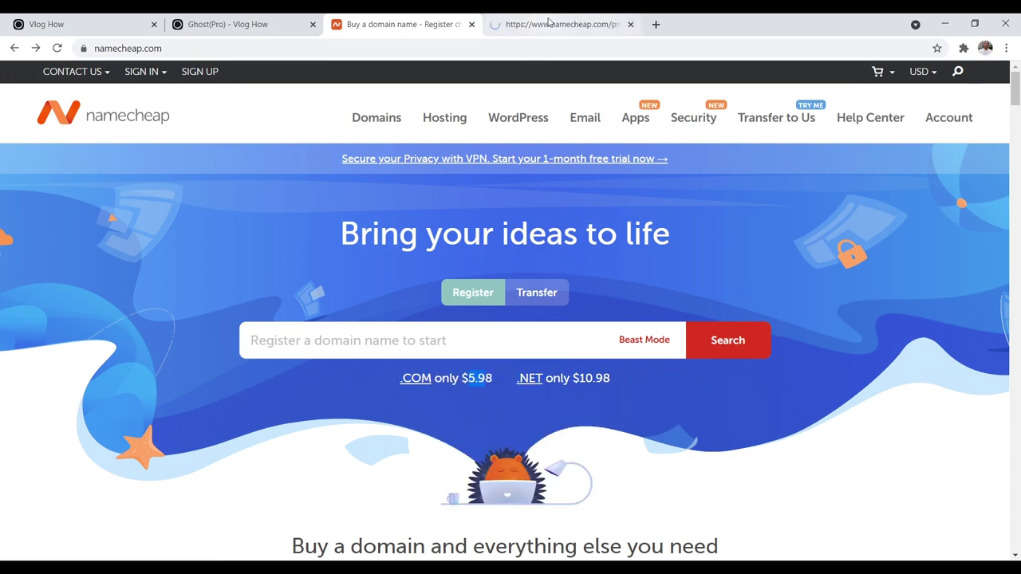
click(549, 24)
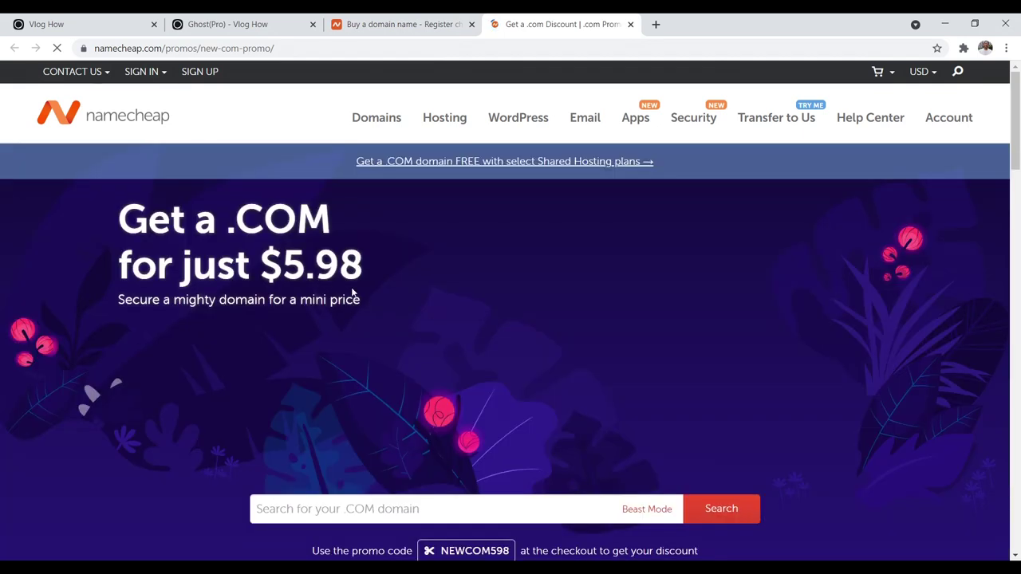
scroll(475, 256, down, 2)
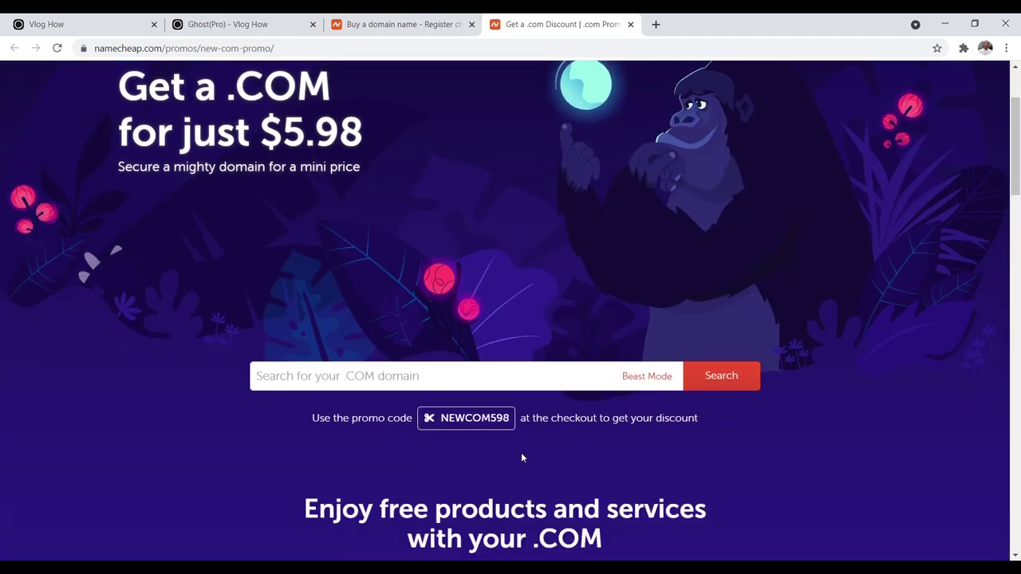
click(466, 418)
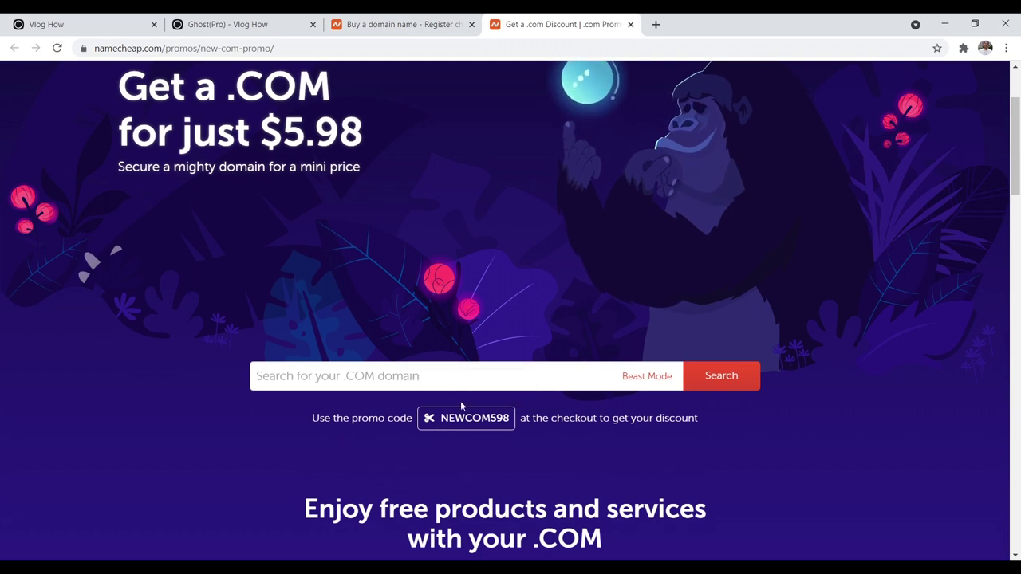
Search Namecheap for the domain mysuperamazingblog.com and look over the Beast Mode search options.
click(371, 26)
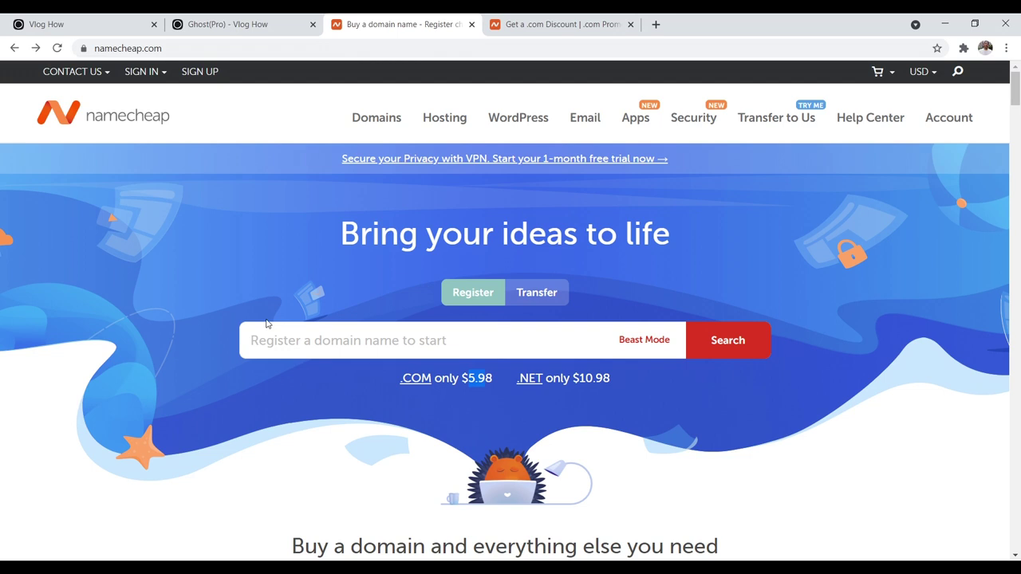
click(280, 340)
text(m)
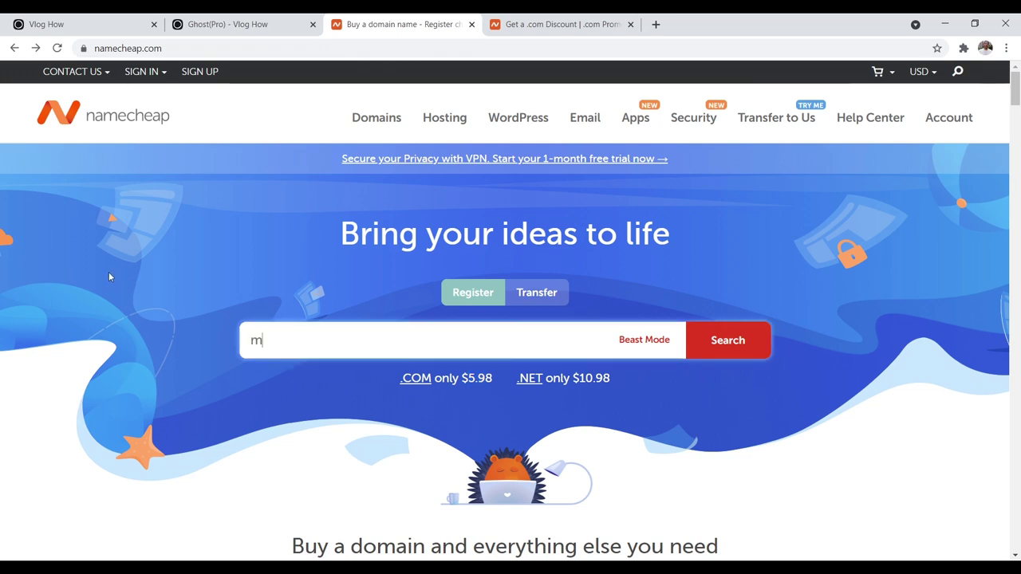
text(ysuperamazingblog.)
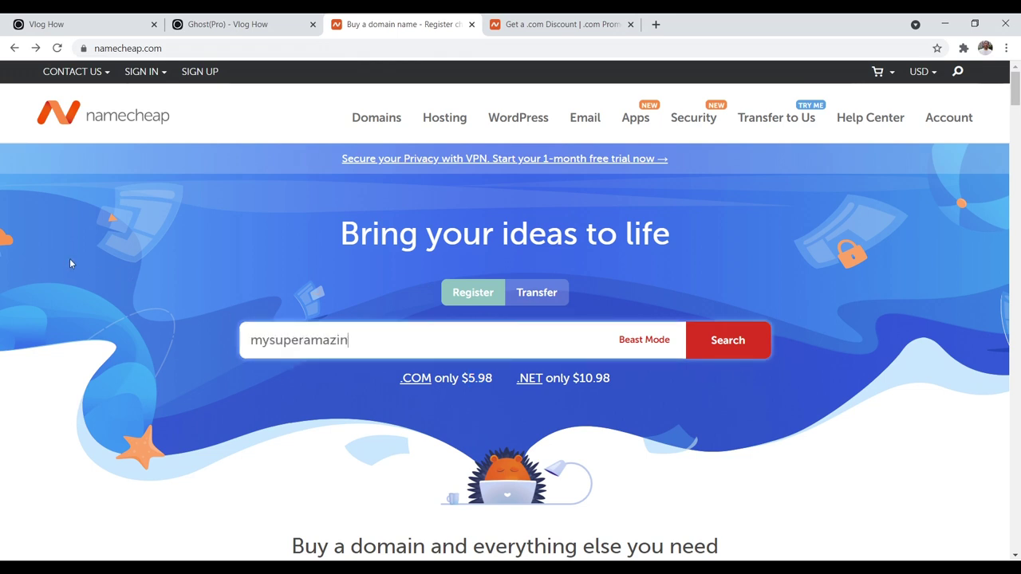
text(com)
click(745, 342)
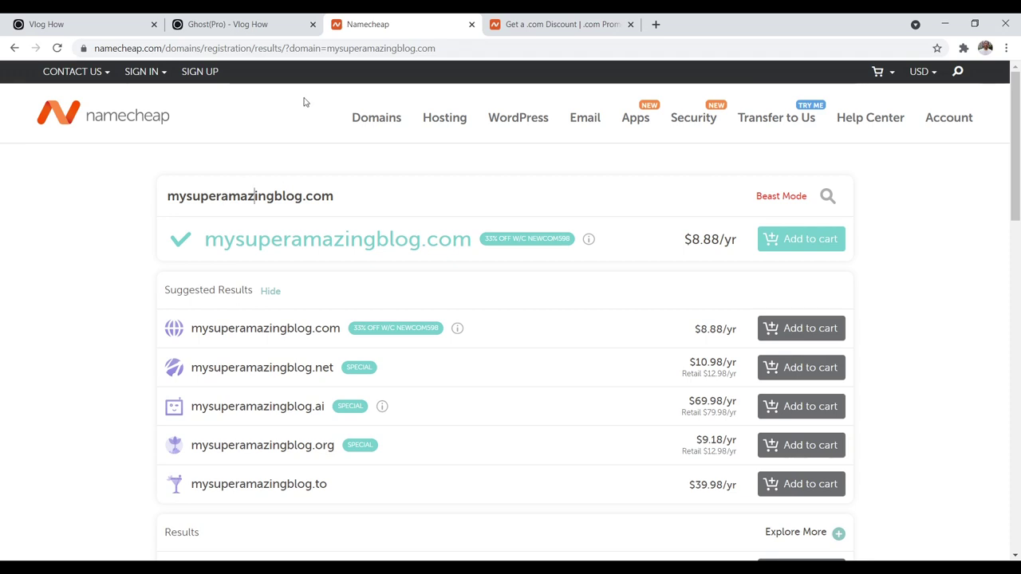
click(781, 196)
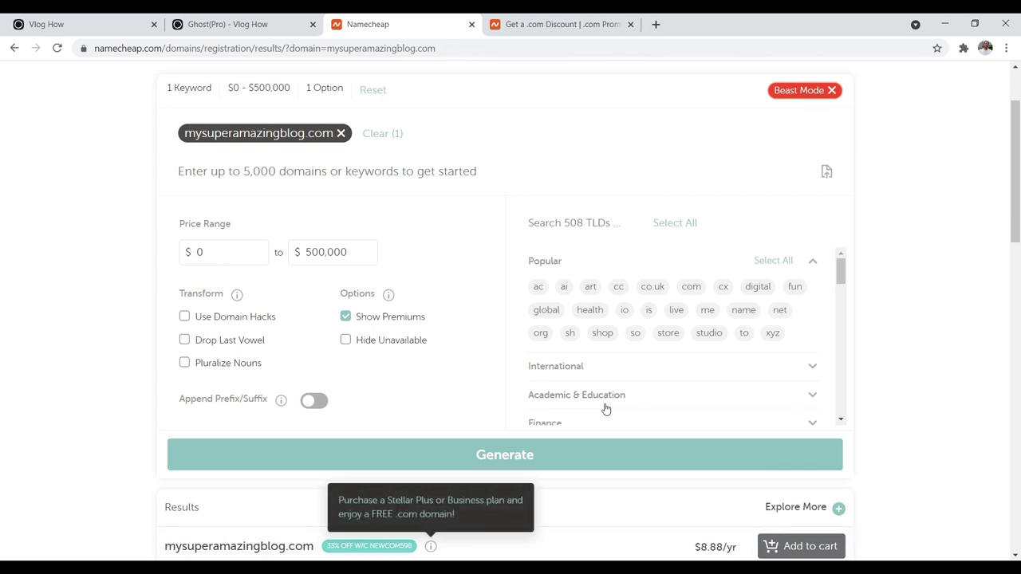
click(832, 90)
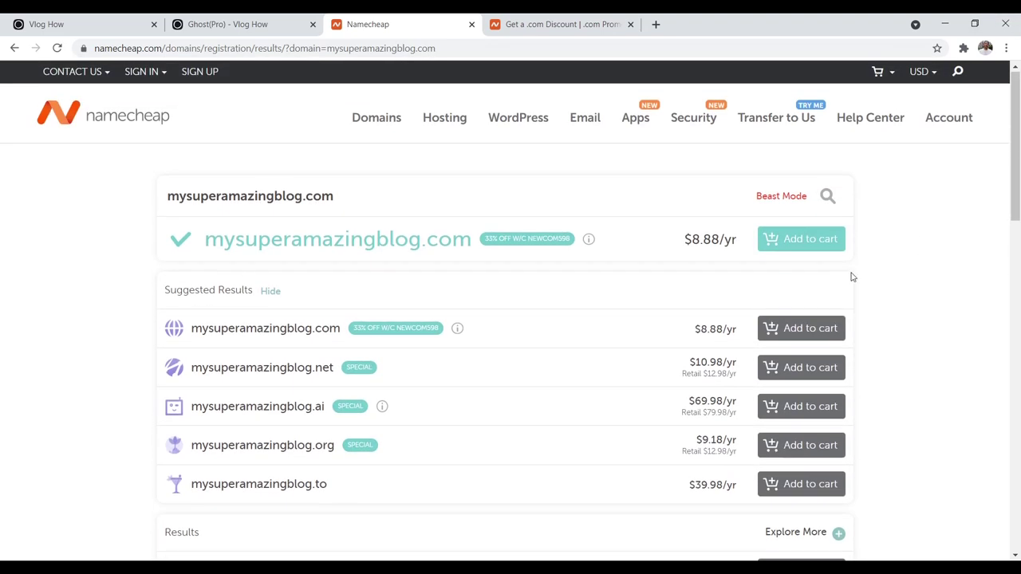
Add mysuperamazingblog.com to the cart and view its registration period options at checkout, leaving the period at 1 year.
click(810, 247)
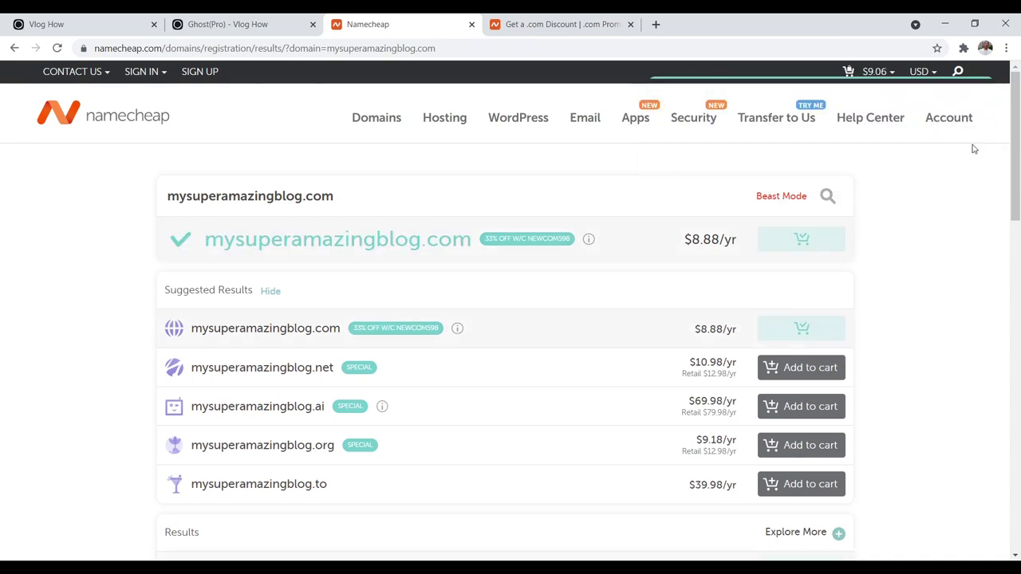
click(925, 538)
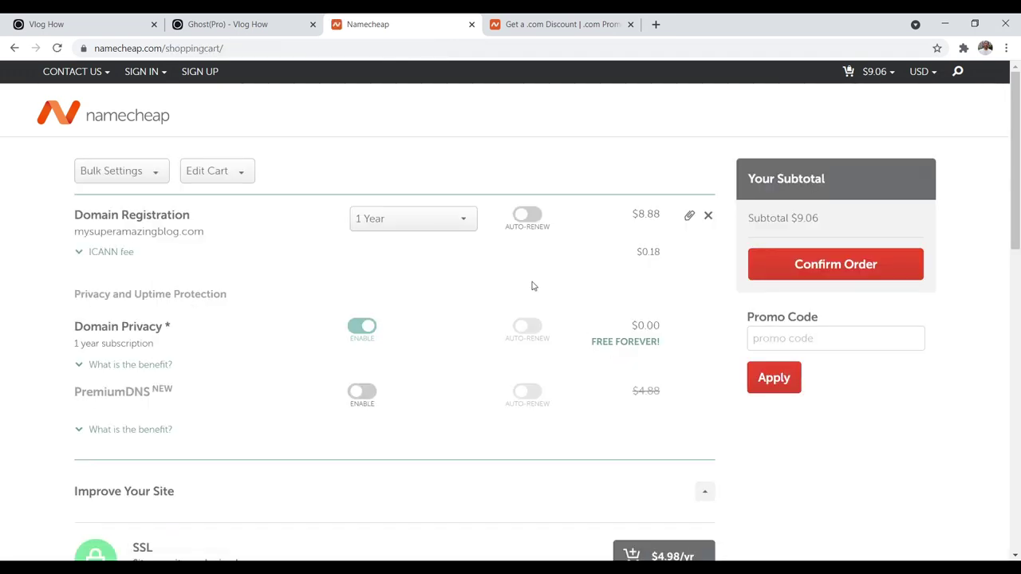
click(445, 225)
drag(471, 256, 470, 318)
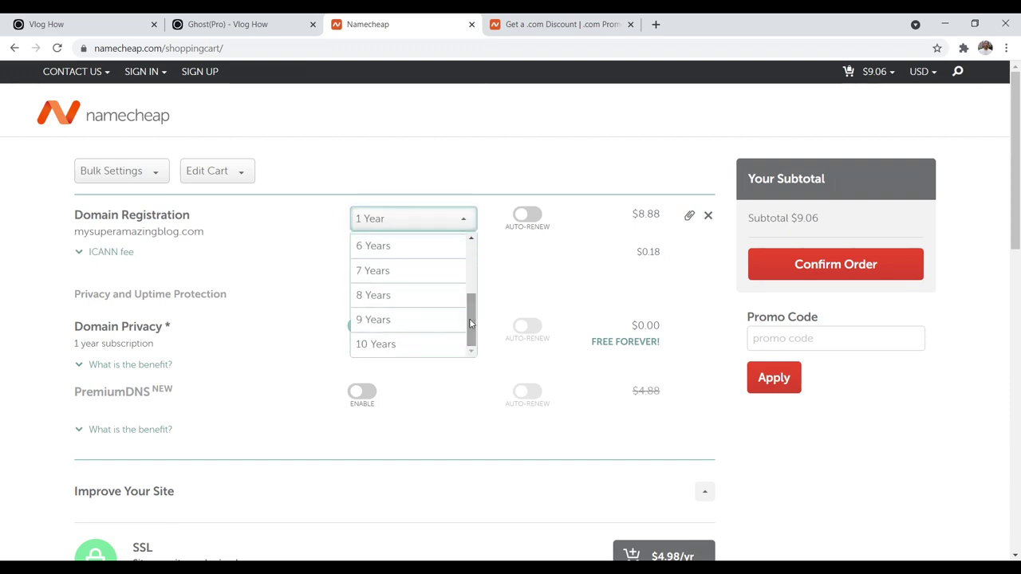
click(534, 266)
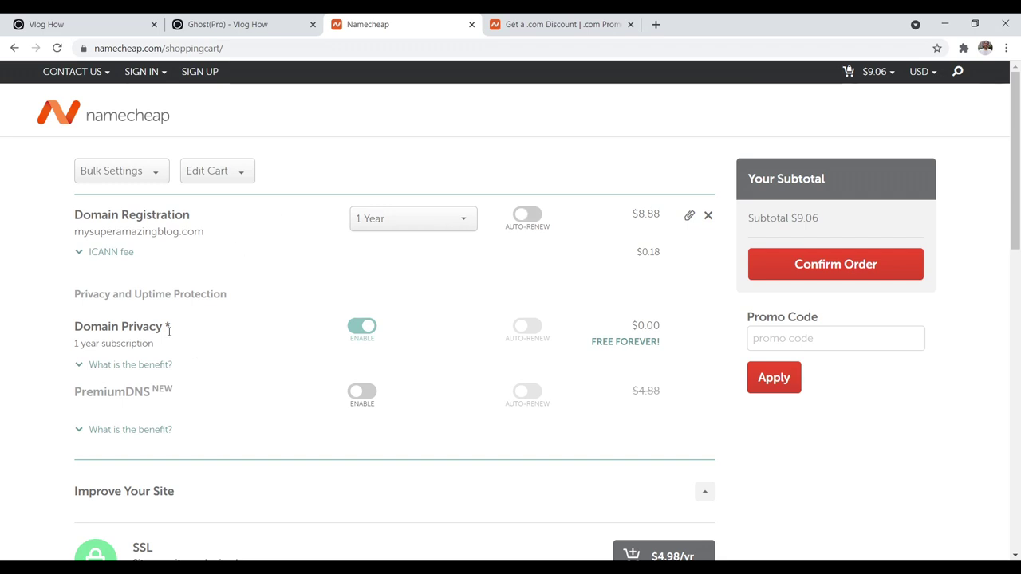
Review the cart's domain privacy terms and promo code field, checking the code on the .COM offer page.
drag(79, 343, 138, 343)
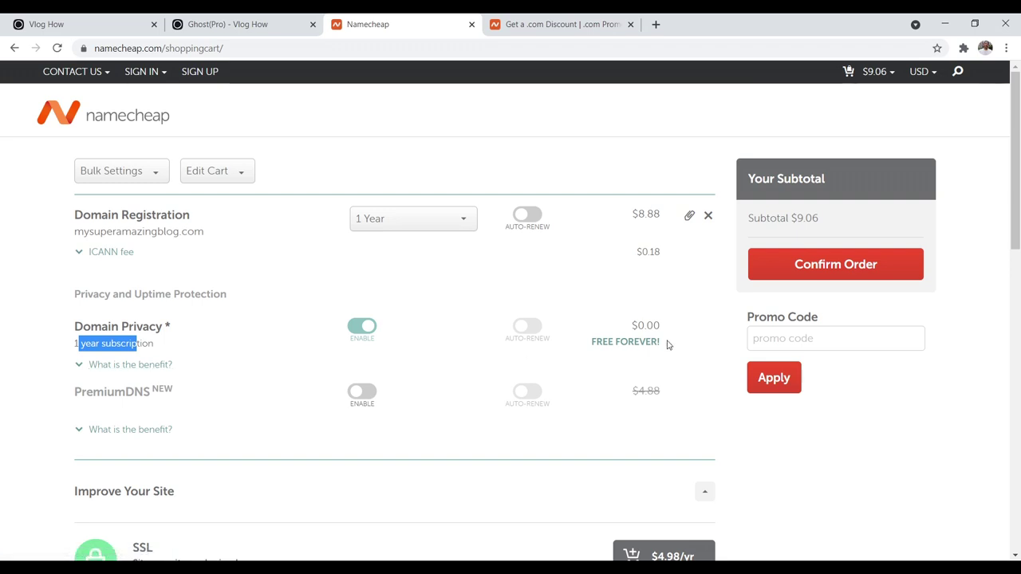
drag(669, 344, 591, 343)
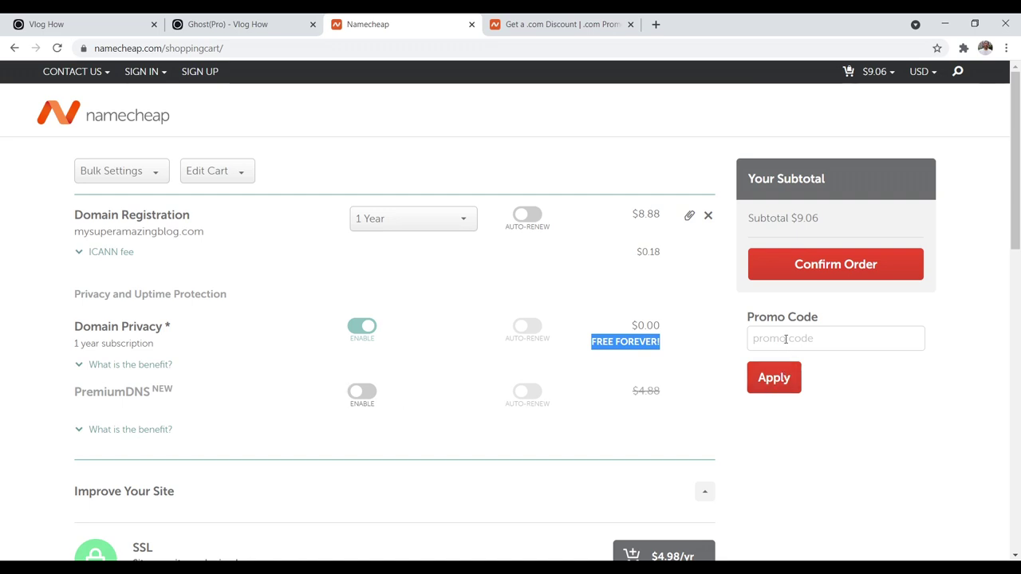
drag(753, 317, 811, 318)
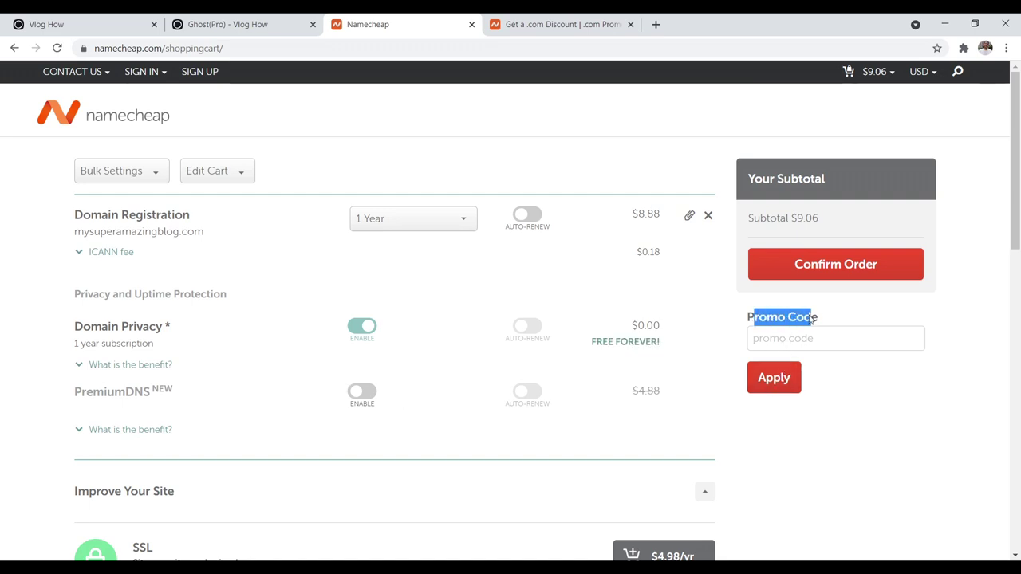
click(551, 23)
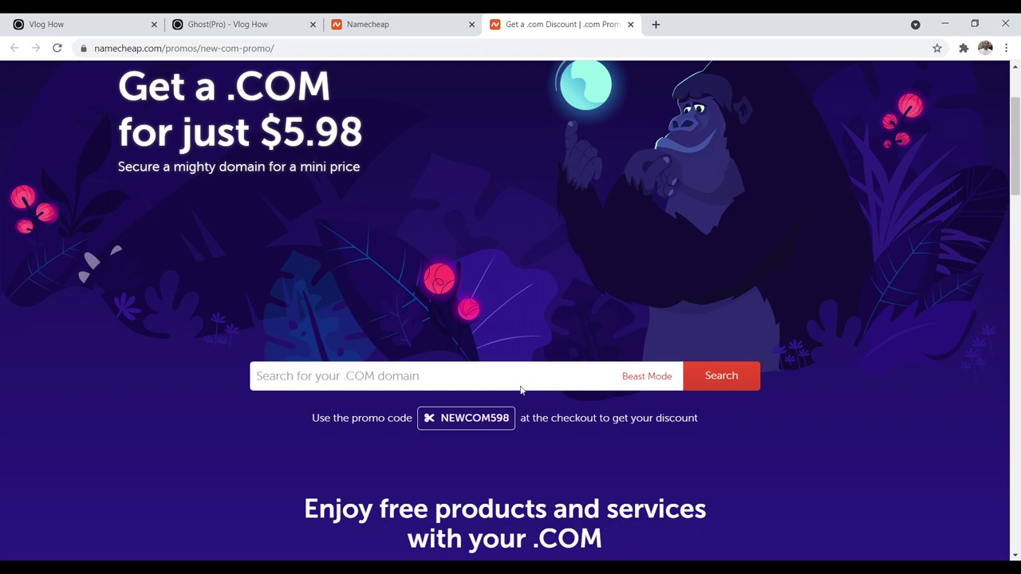
click(366, 30)
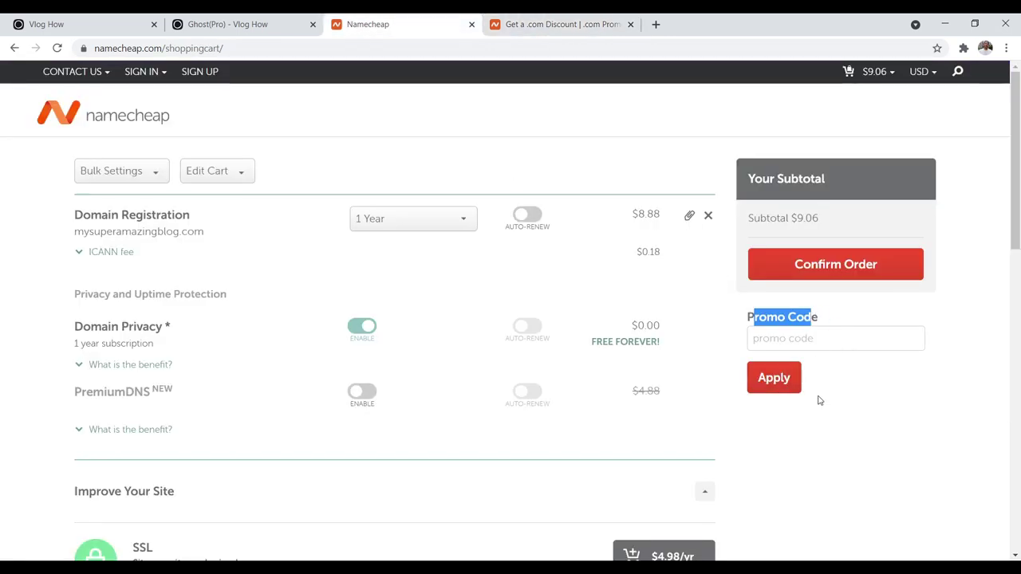
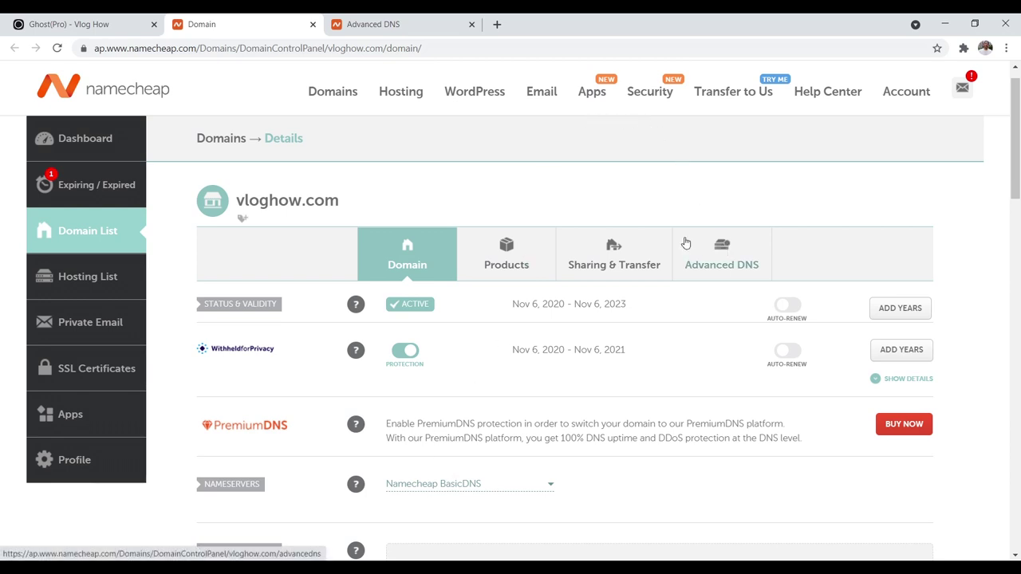
Review the host records in vloghow.com's Advanced DNS settings and choose CNAME Record as the new record's type.
click(408, 27)
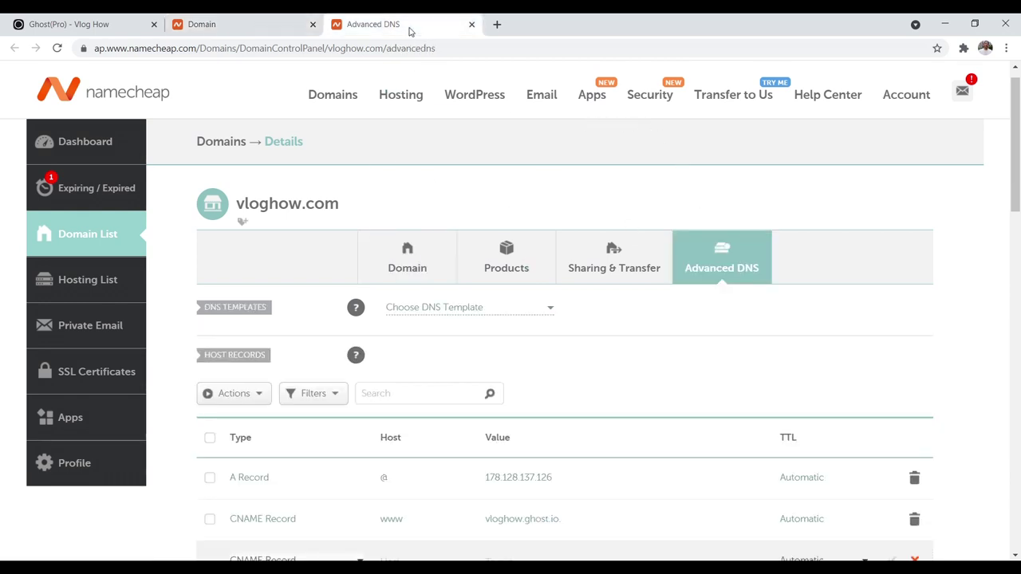
scroll(1017, 116, down, 2)
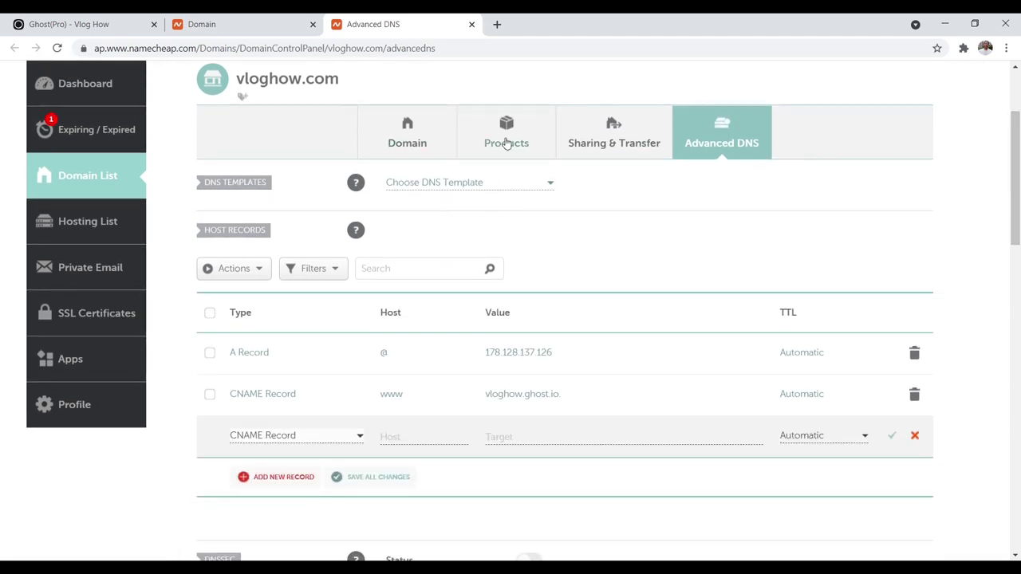
drag(1016, 184, 1017, 206)
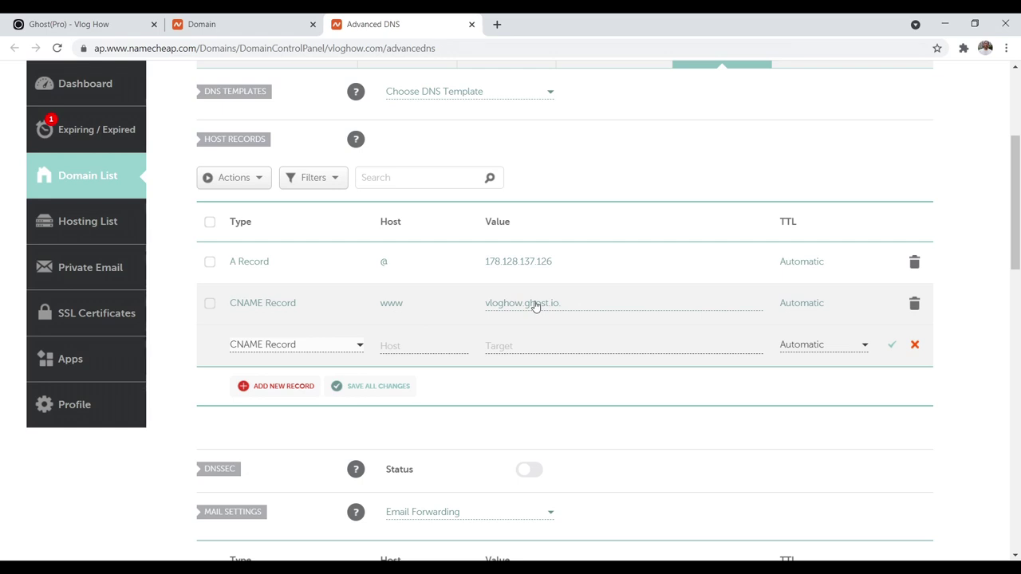
click(317, 352)
scroll(311, 403, down, 1)
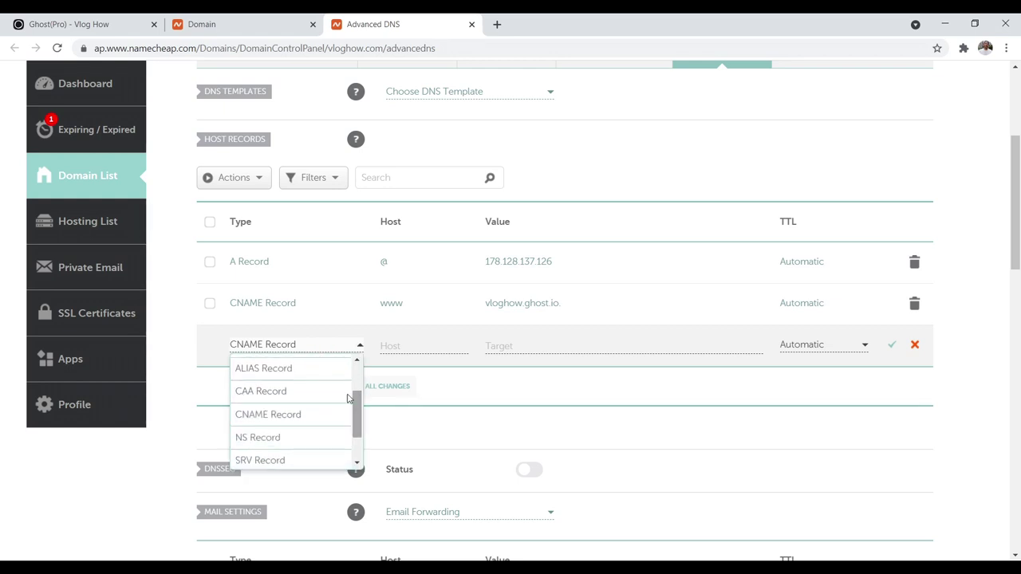
click(300, 415)
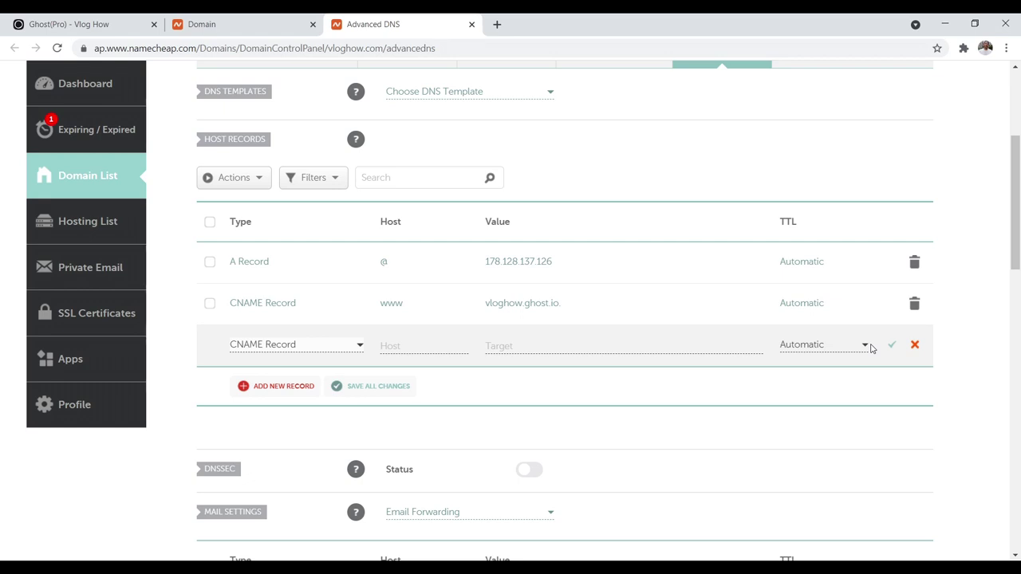
Check the A record listed in Ghost's custom domain instructions and set the new Namecheap host record's type to A Record.
click(120, 22)
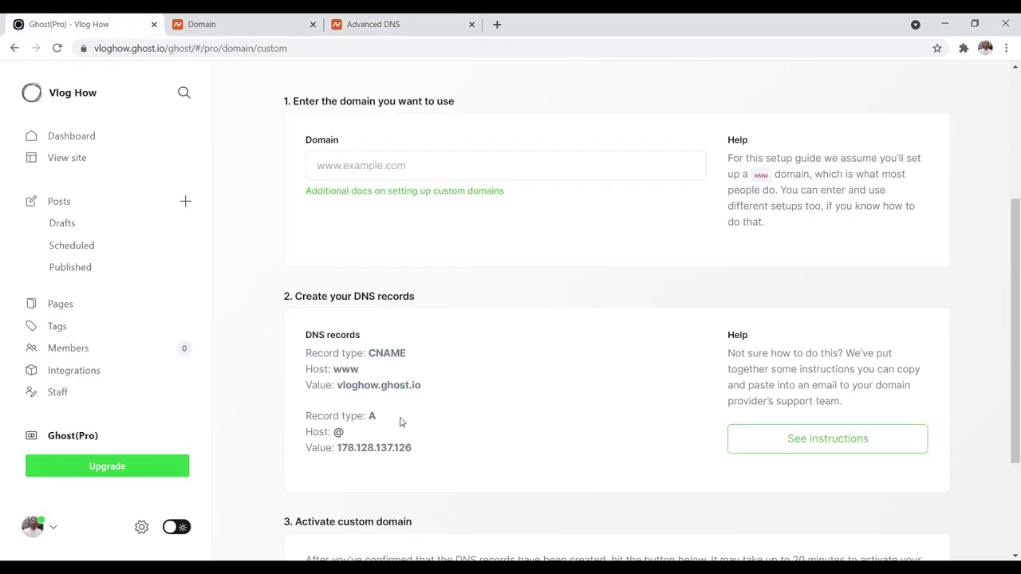
drag(402, 422, 312, 414)
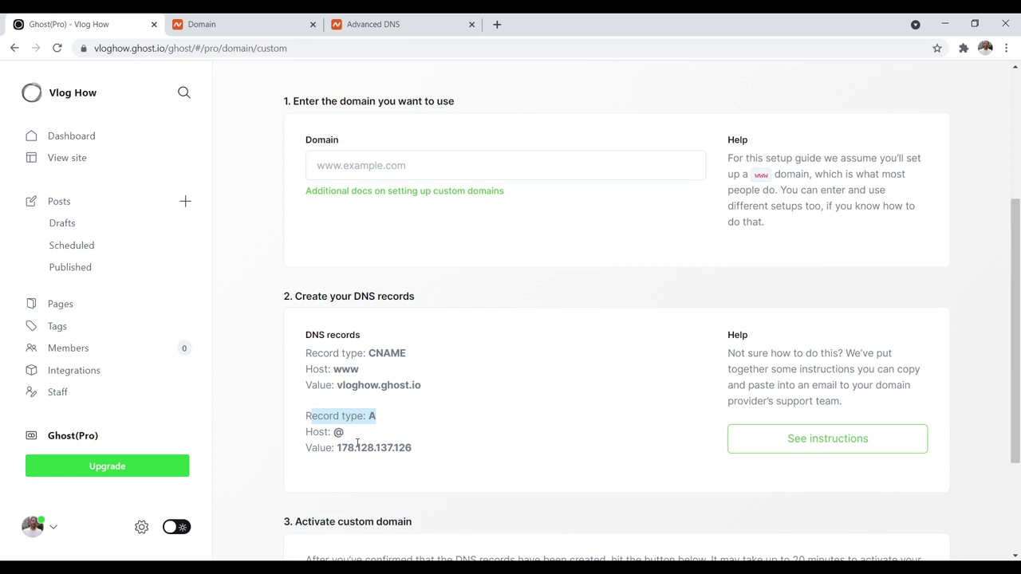
click(382, 17)
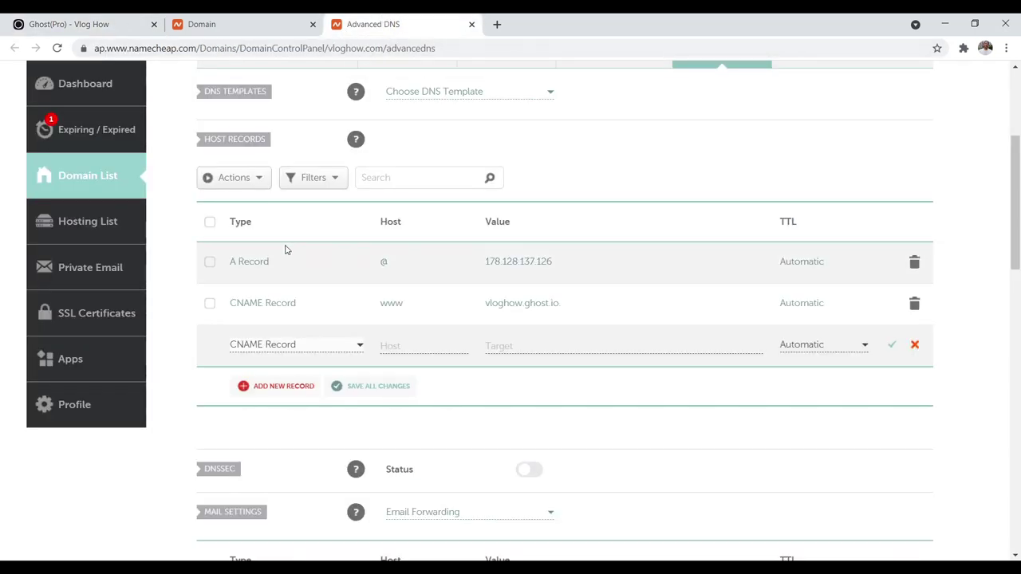
click(359, 348)
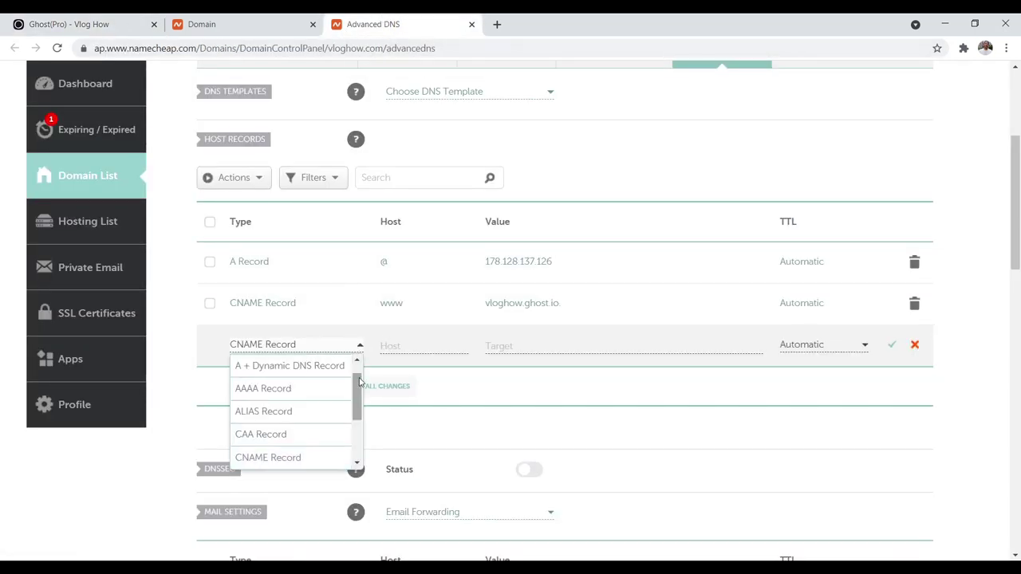
drag(356, 388, 356, 370)
click(266, 364)
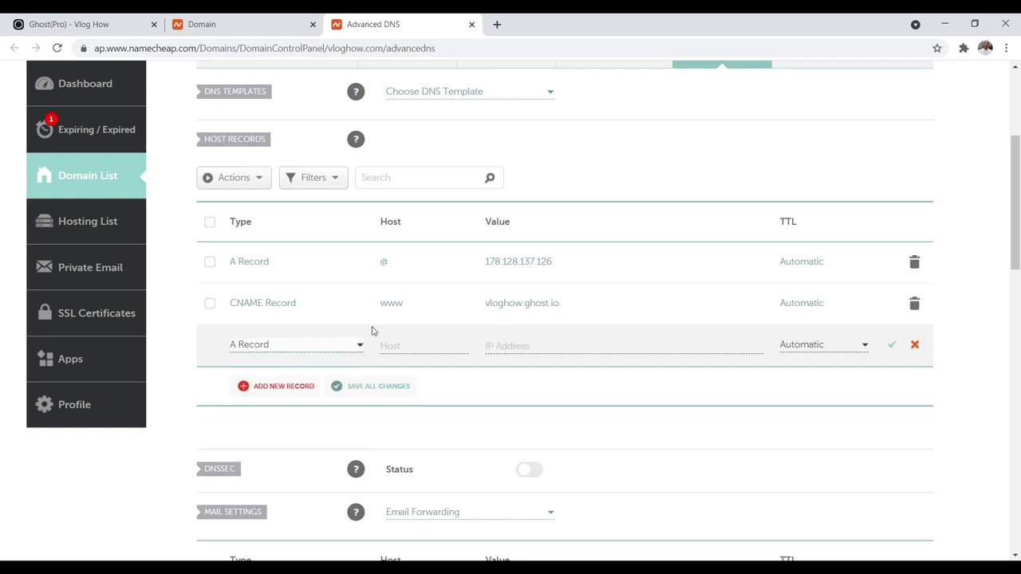
Compare the A record's value in Namecheap with the value given in Ghost's DNS records instructions.
double_click(536, 262)
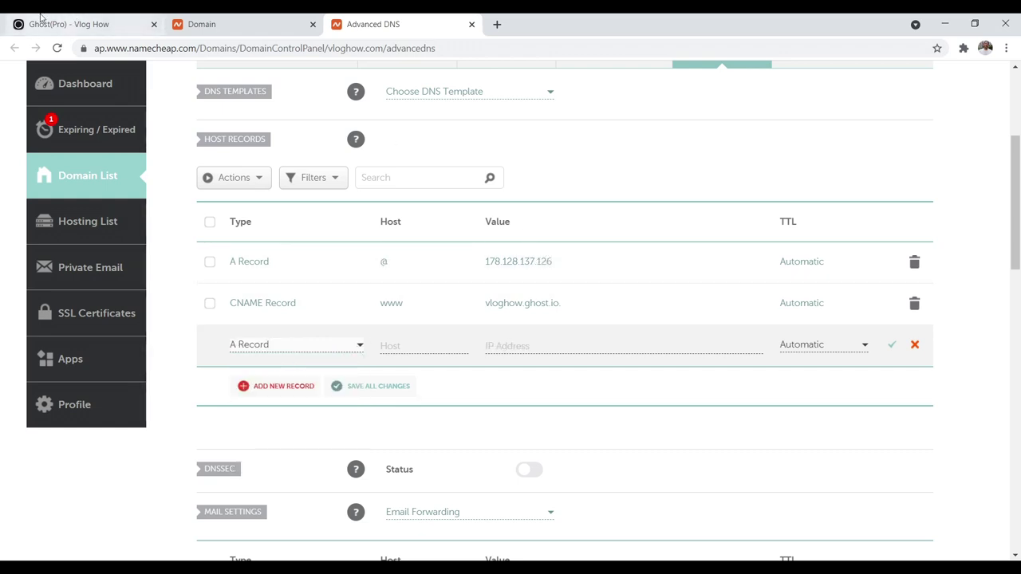
click(72, 24)
drag(338, 448, 422, 450)
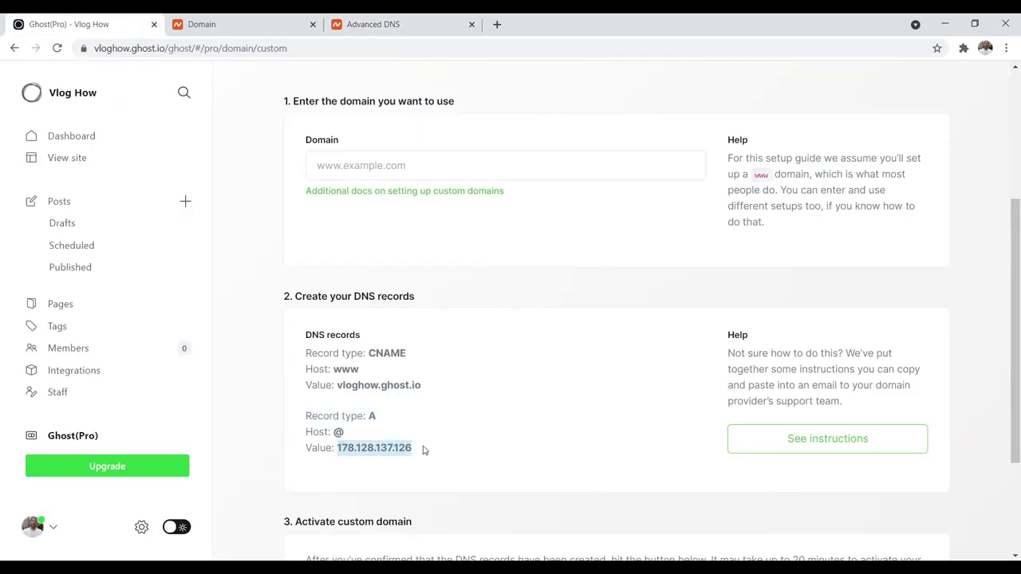
drag(1015, 356, 1018, 224)
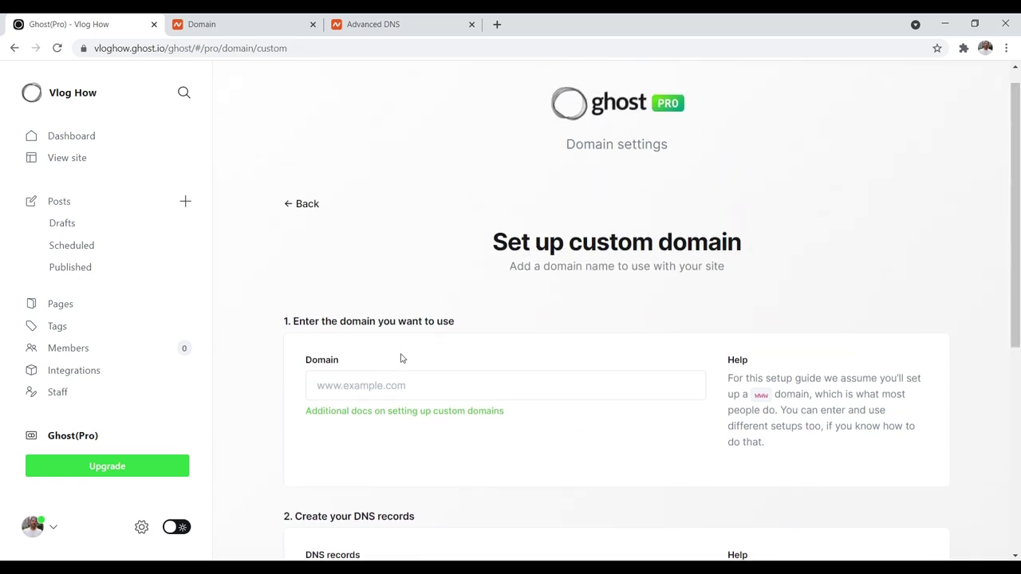
click(389, 375)
text(www.)
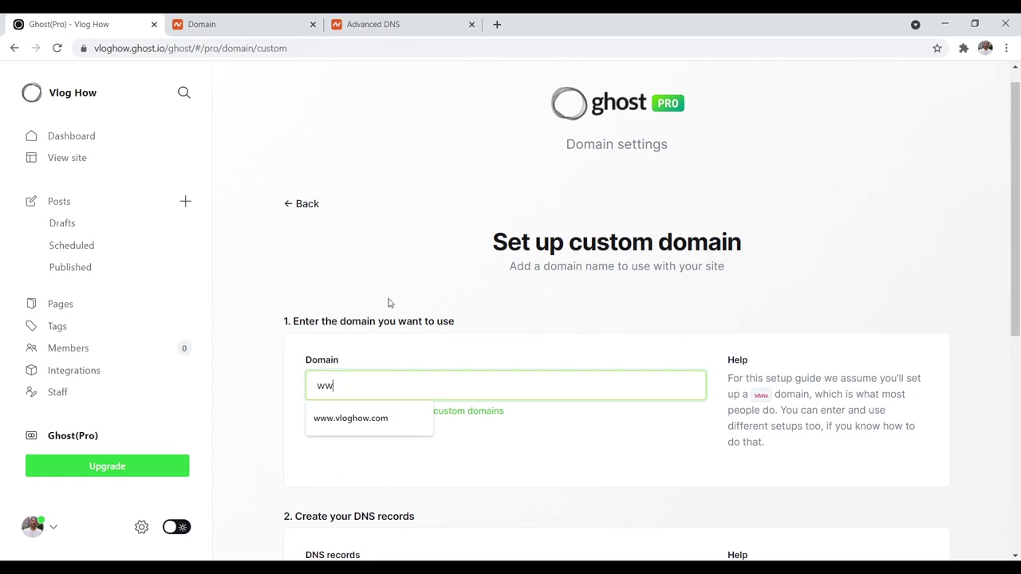
click(369, 420)
Read the activation time note, recheck the Namecheap host records, and activate the custom domain in Ghost.
drag(1018, 159, 1017, 358)
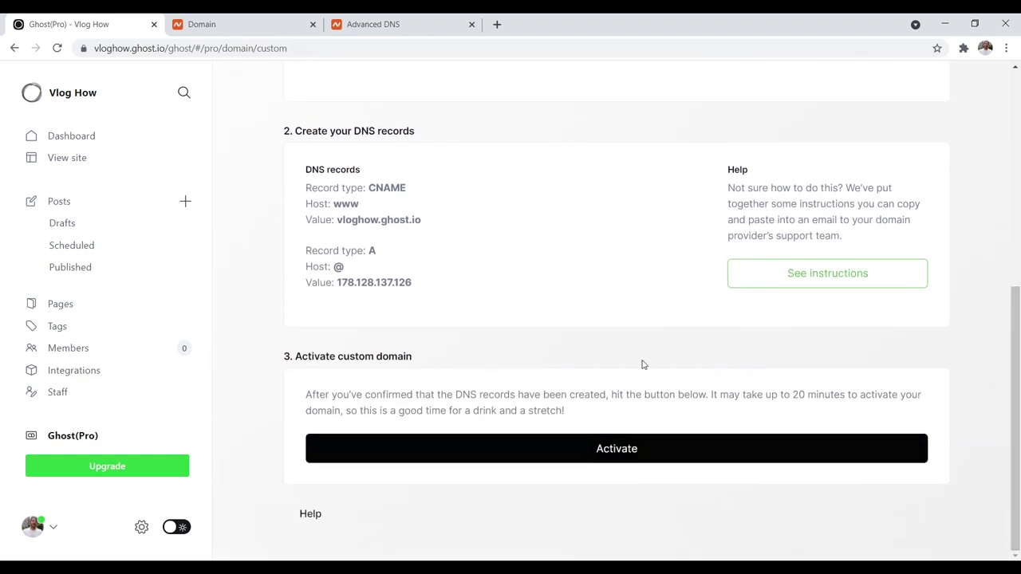
drag(742, 392, 842, 389)
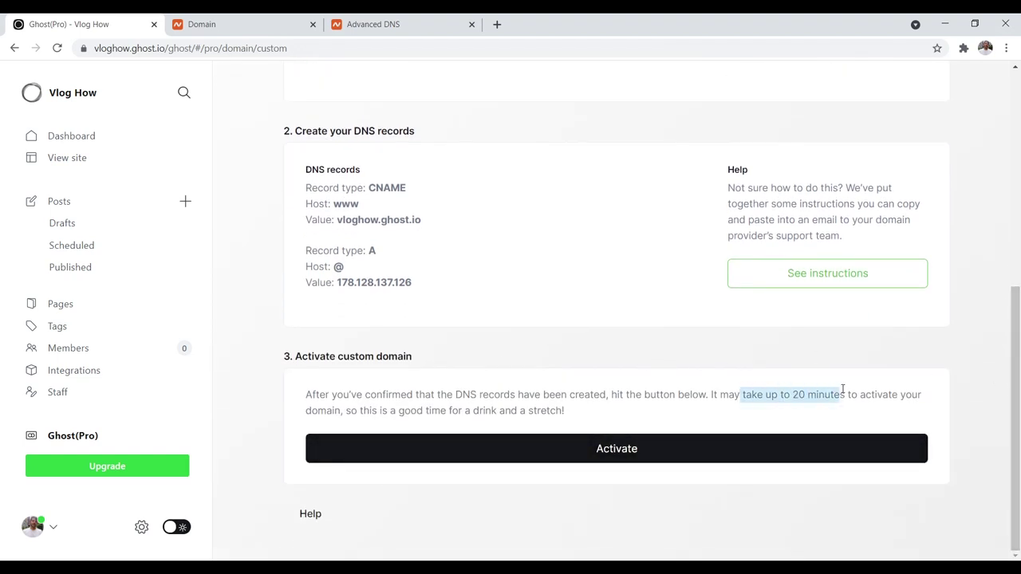
click(426, 20)
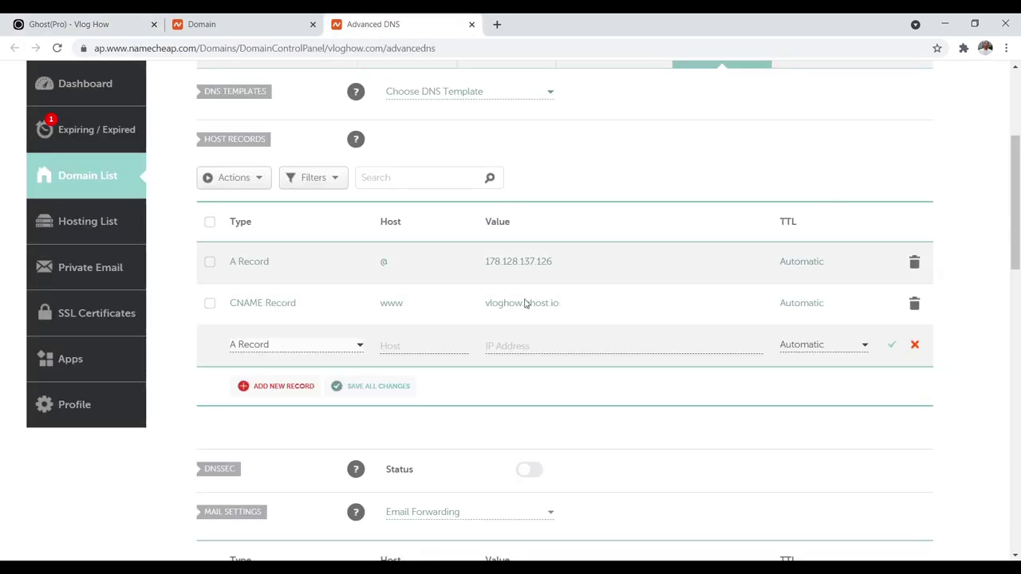
click(72, 24)
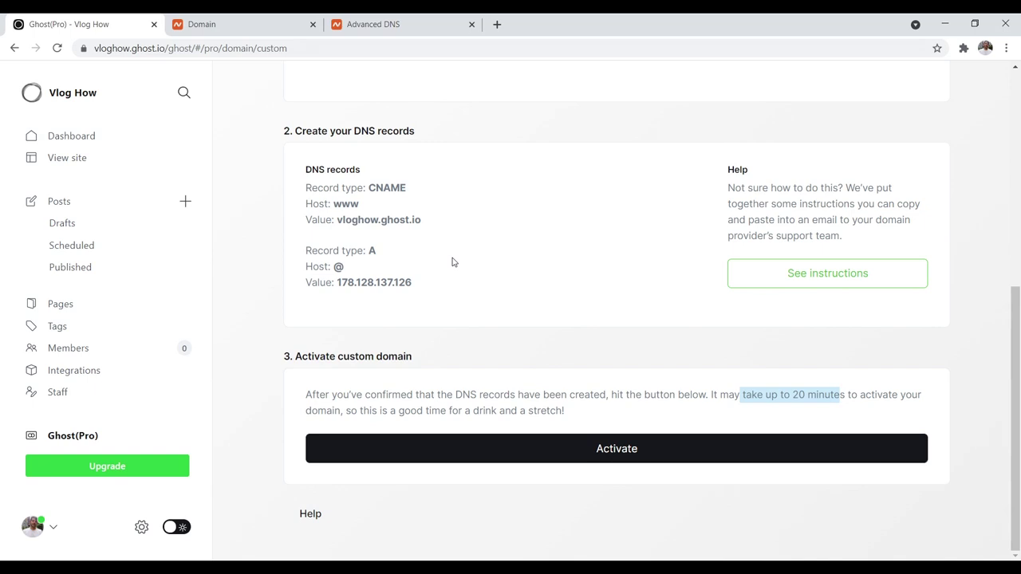
click(604, 452)
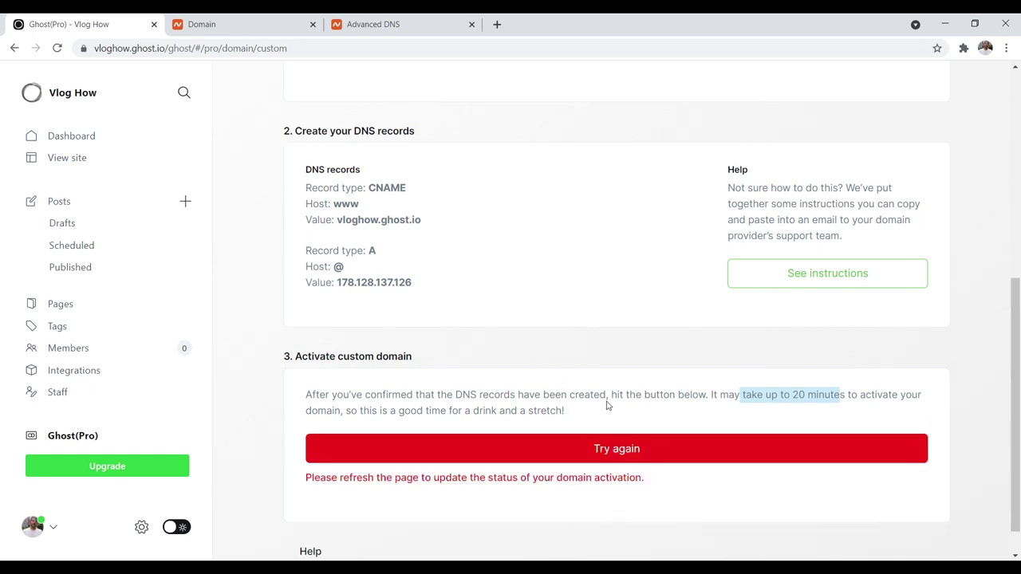
Review the domain activation message in Ghost and look over the Namecheap host records once more.
drag(306, 476, 482, 473)
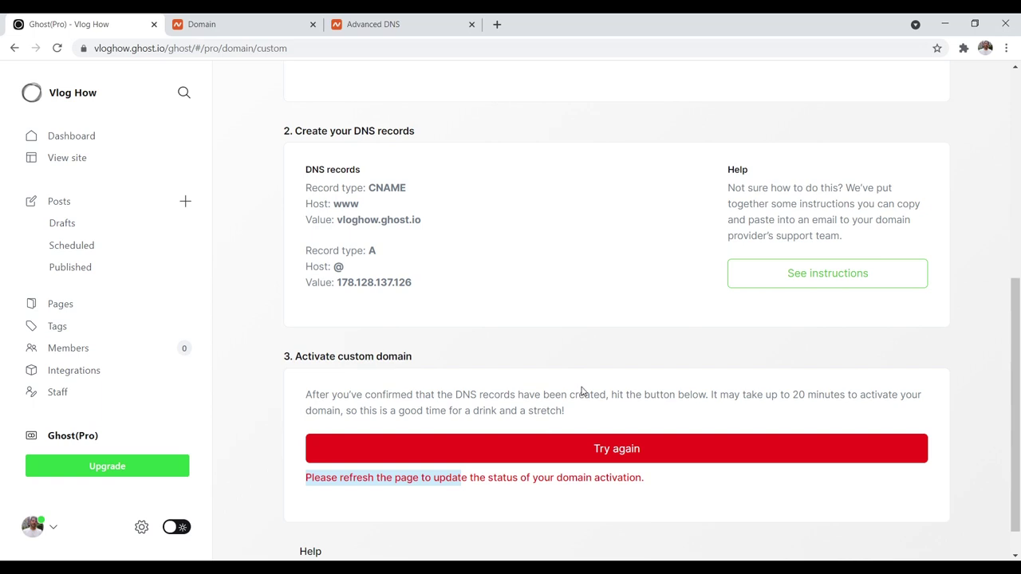
click(389, 20)
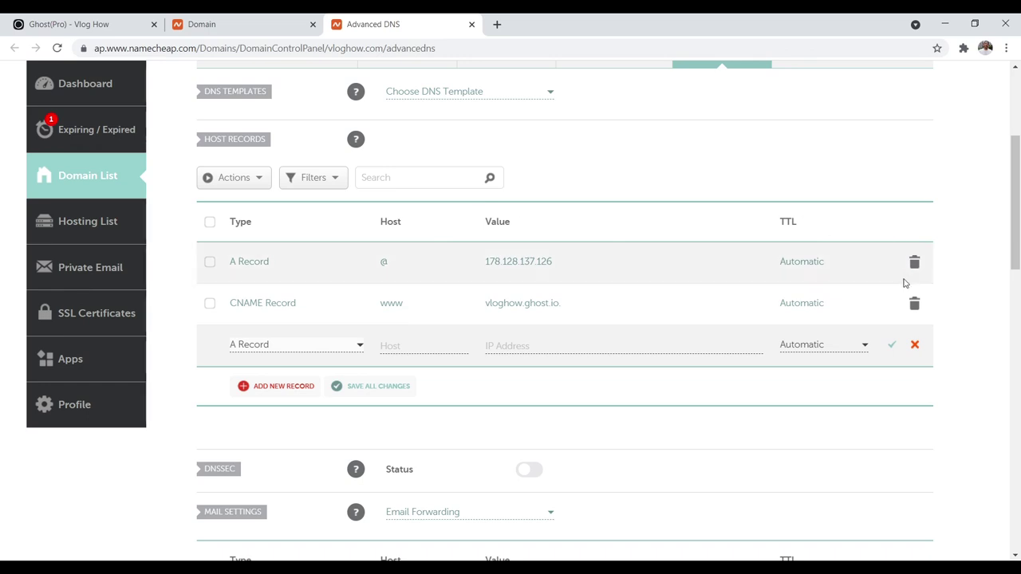
key(ctrl+Tab)
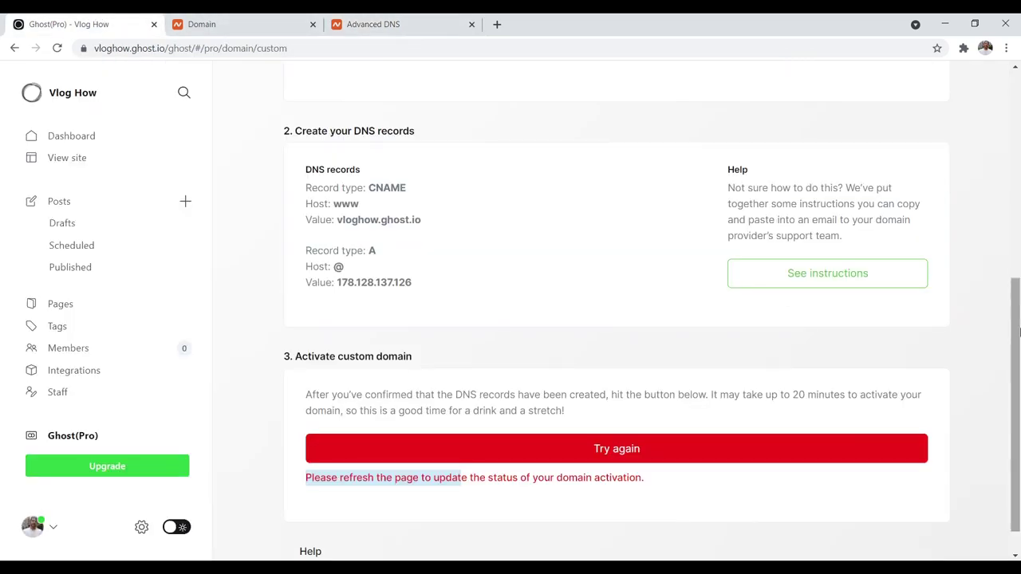
scroll(1018, 332, up, 3)
mouse_move(1018, 230)
mouse_down()
mouse_move(1017, 402)
mouse_move(1012, 216)
mouse_up()
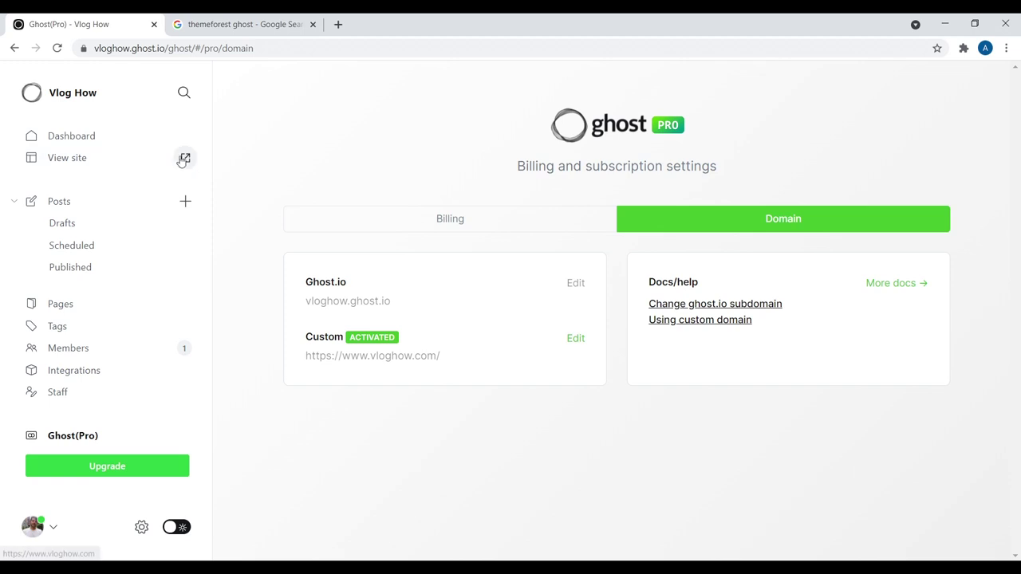
View the live site at vloghow.com and open the Theme settings in the Ghost admin.
click(183, 158)
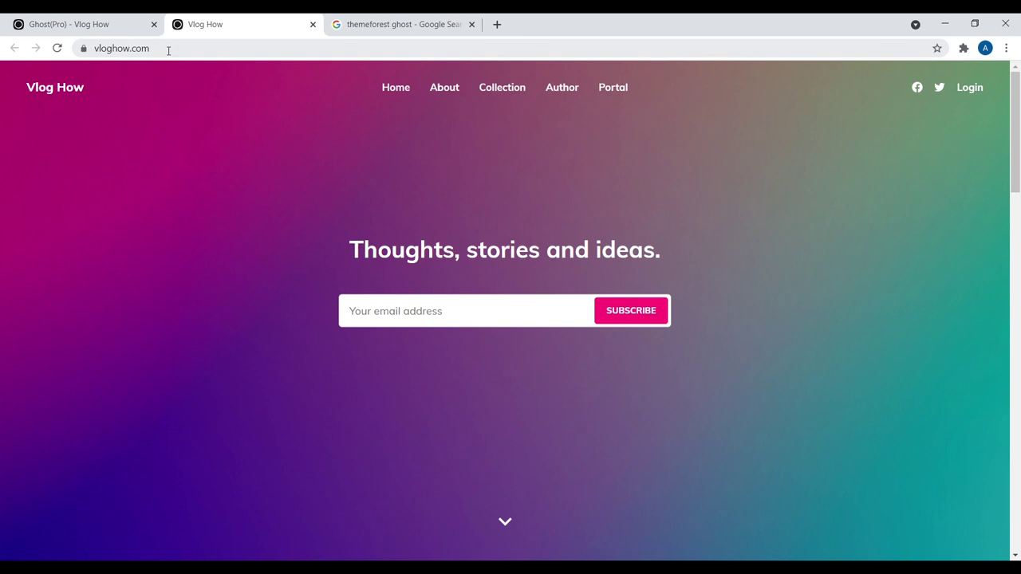
click(100, 22)
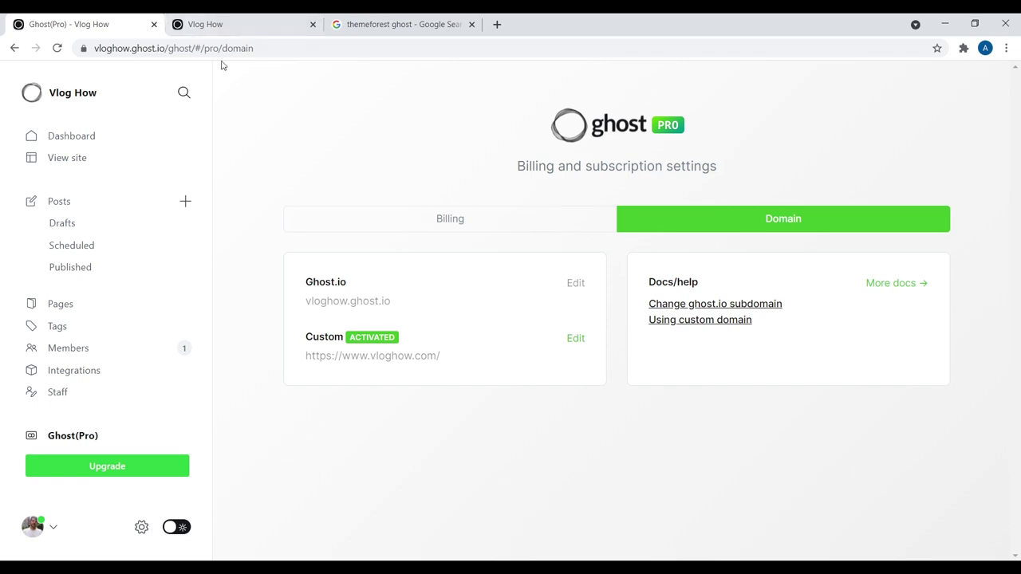
click(142, 527)
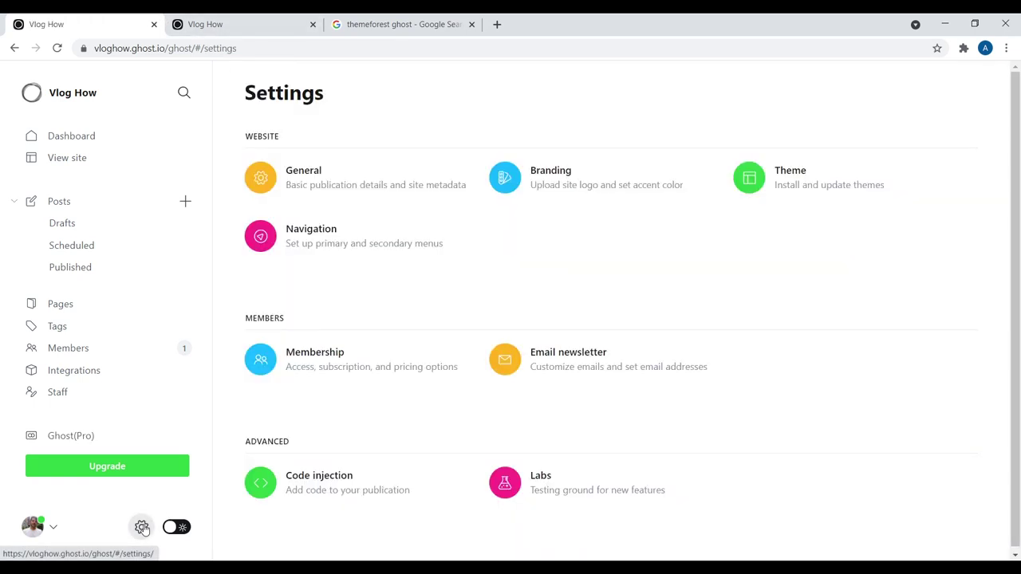
click(793, 177)
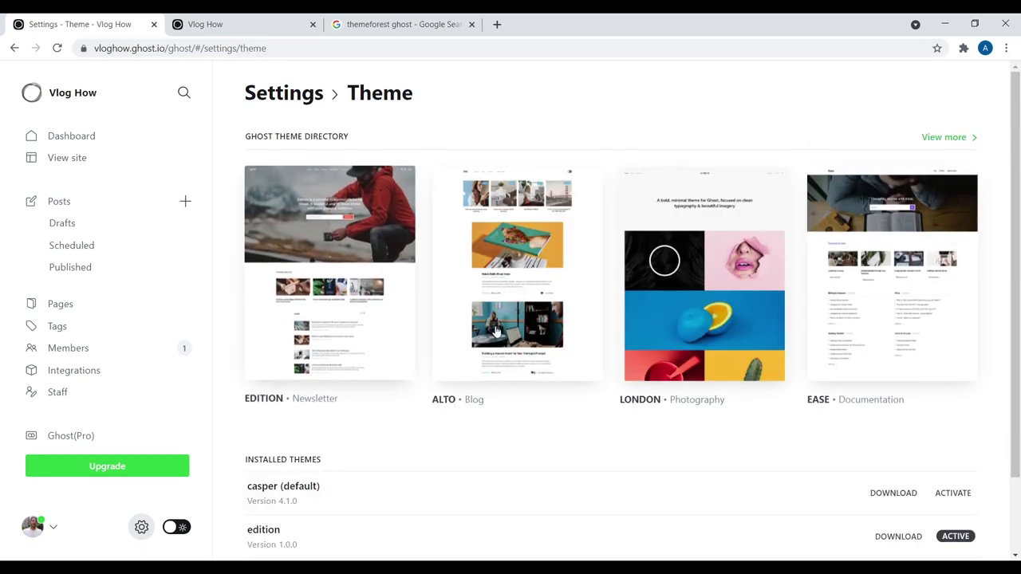
Look over the Ghost theme directory, the installed themes and the theme upload option.
mouse_move(496, 328)
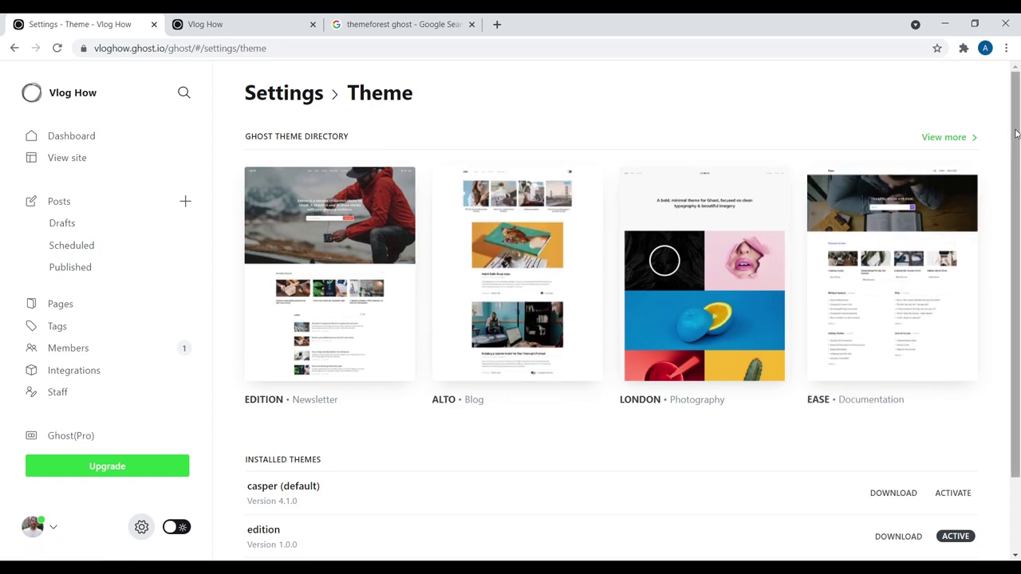
scroll(1015, 191, down, 2)
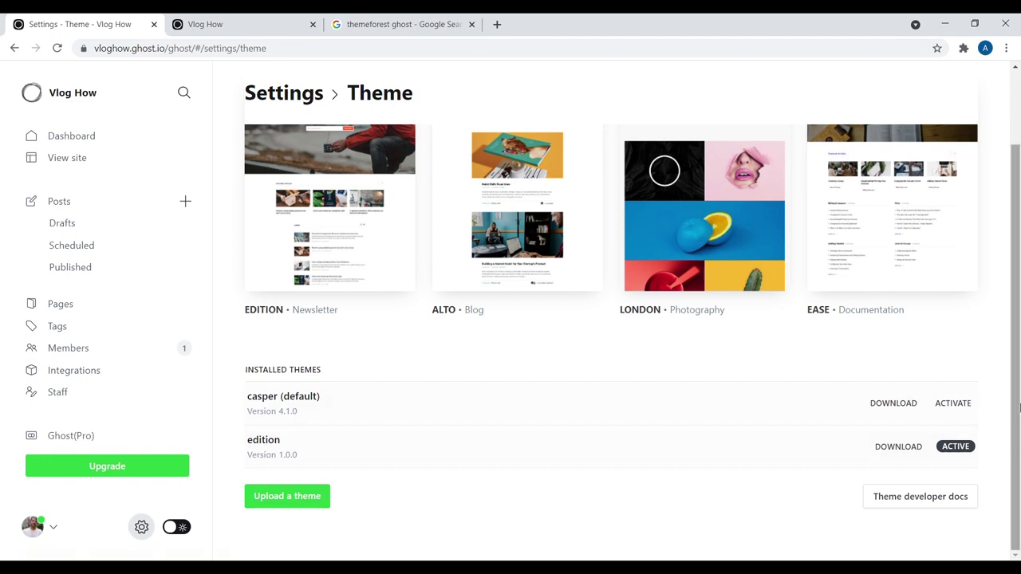
scroll(734, 170, up, 2)
Open ThemeForest's Ghost Blogs and Ghost Themes category from the Google results and browse the themes for sale.
click(379, 19)
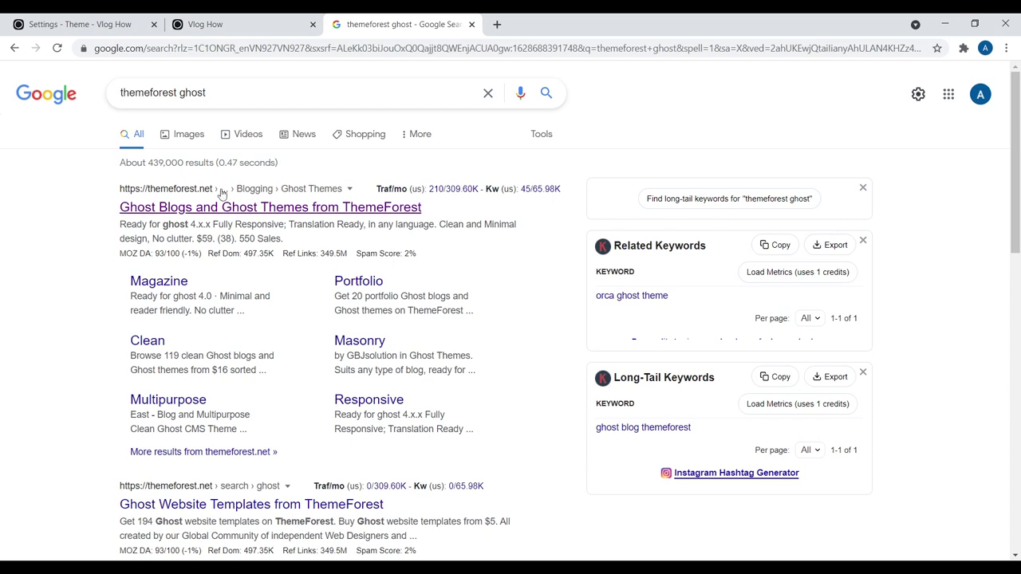
click(240, 214)
click(542, 24)
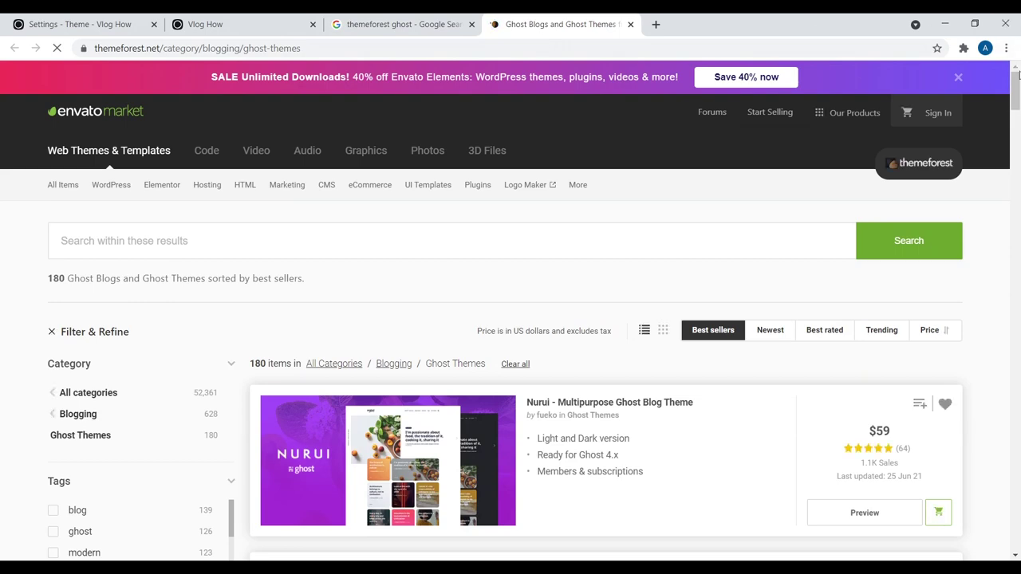
drag(1017, 74, 1006, 206)
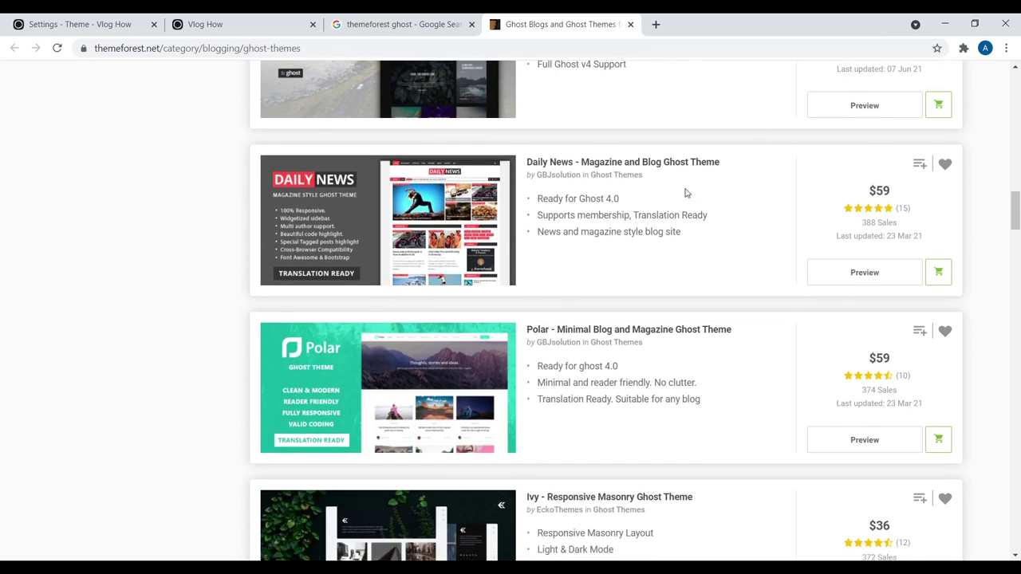
Glance at the live site and return to Ghost's Theme settings to locate the option for uploading a theme.
click(274, 23)
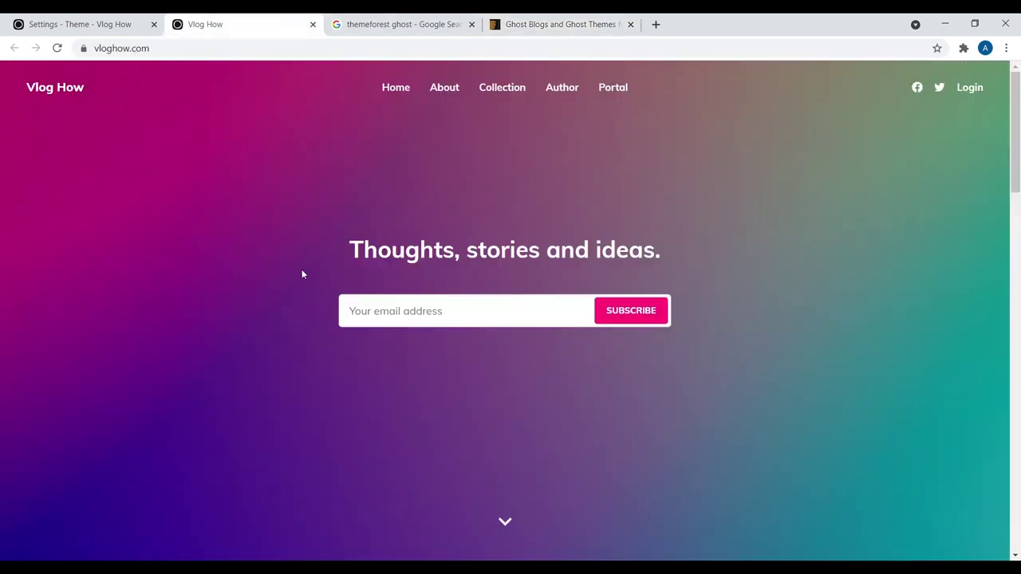
click(359, 24)
click(17, 20)
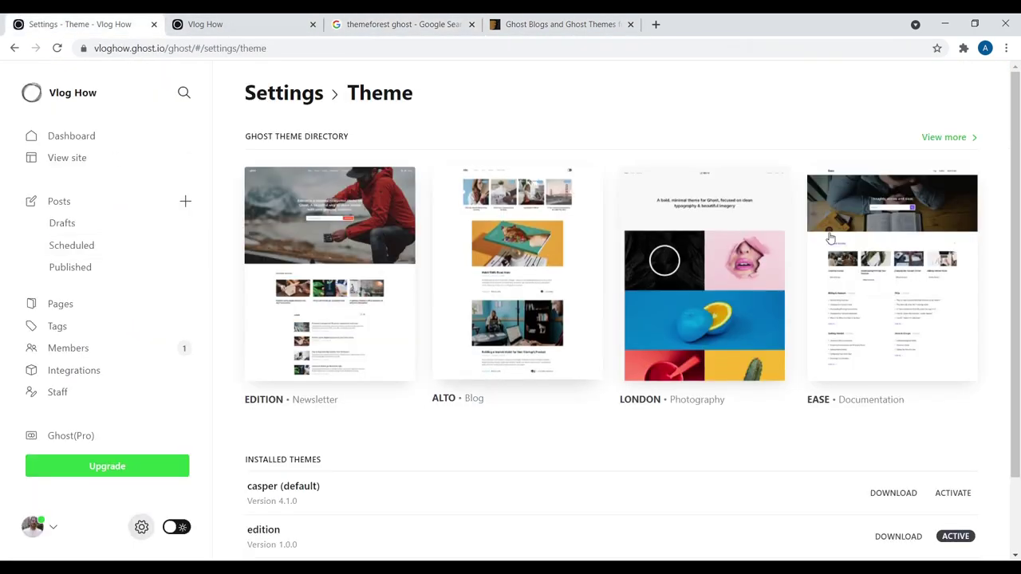
drag(1018, 227, 1019, 299)
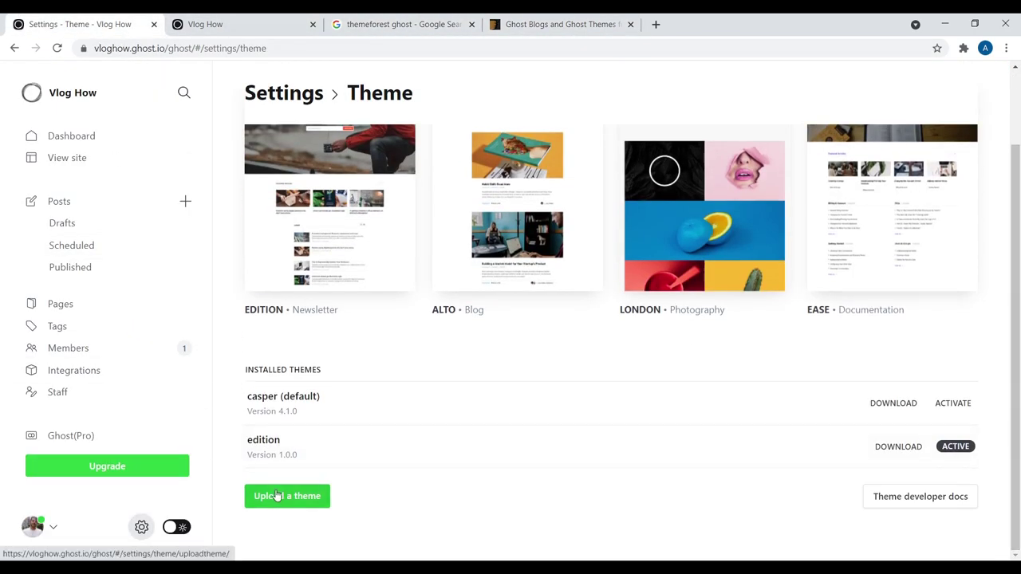
scroll(877, 124, up, 2)
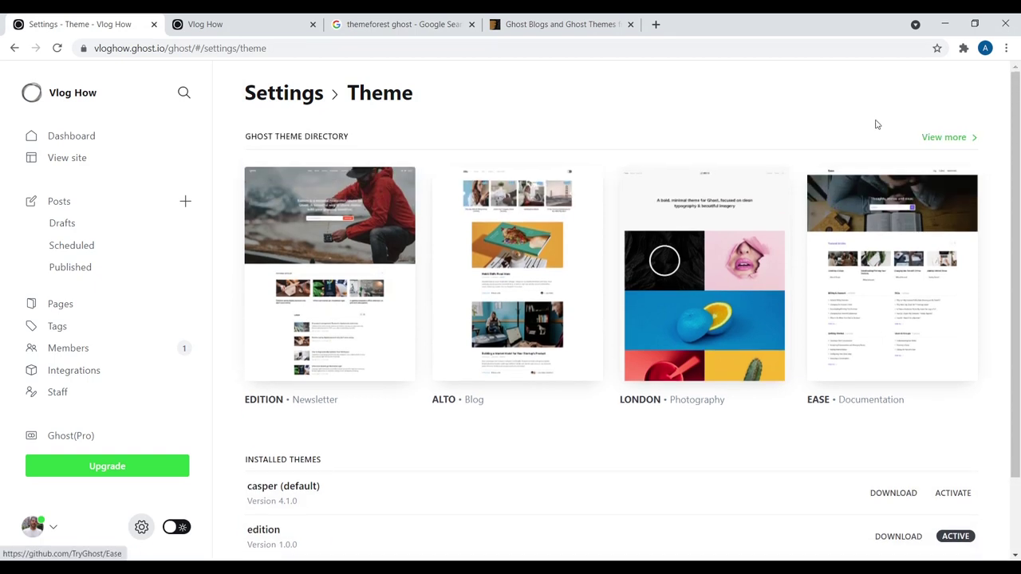
Open the full Ghost theme marketplace from the theme directory and browse its free and paid themes.
click(944, 137)
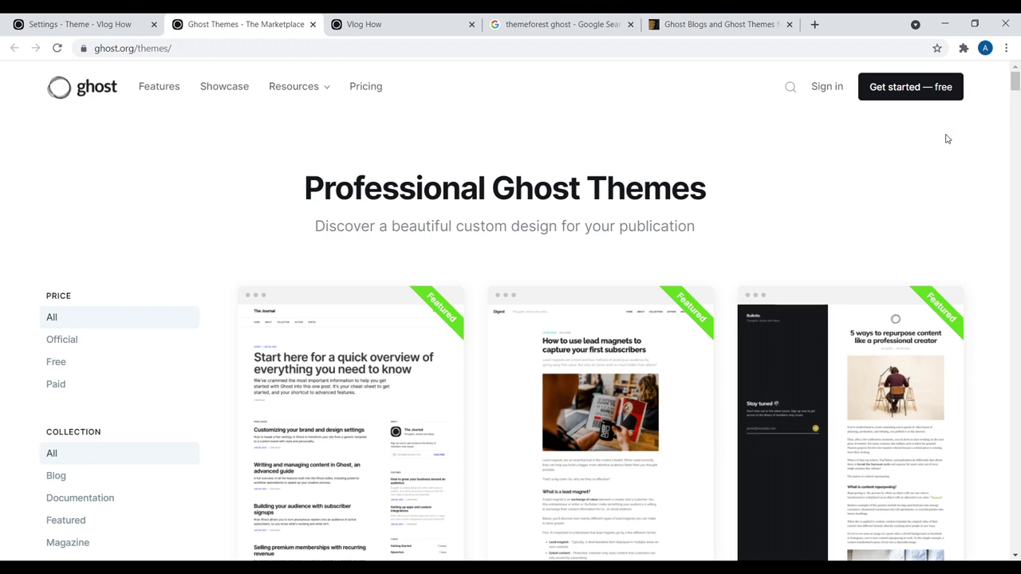
drag(334, 192, 625, 191)
drag(345, 227, 592, 217)
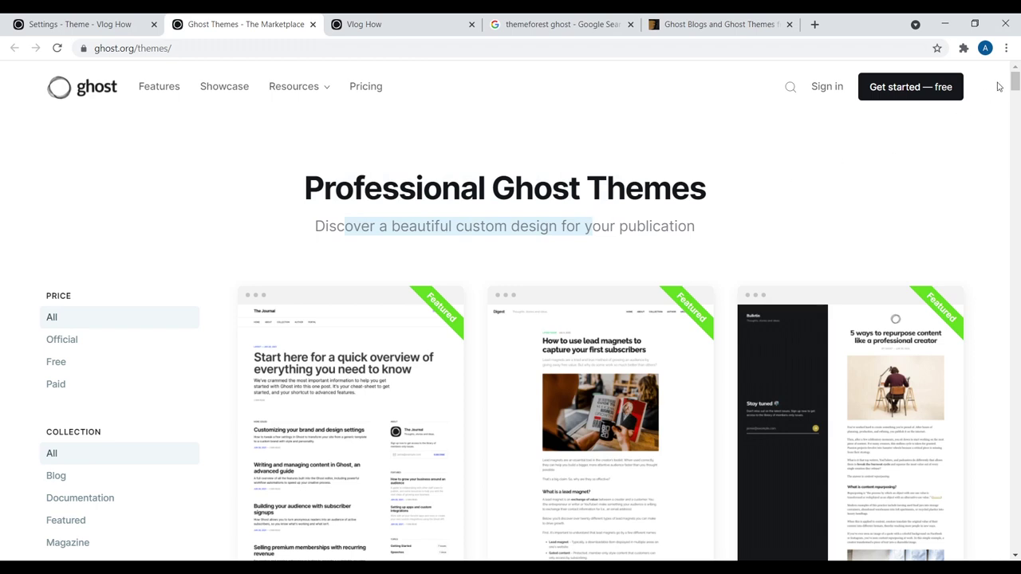
drag(1016, 80, 1013, 86)
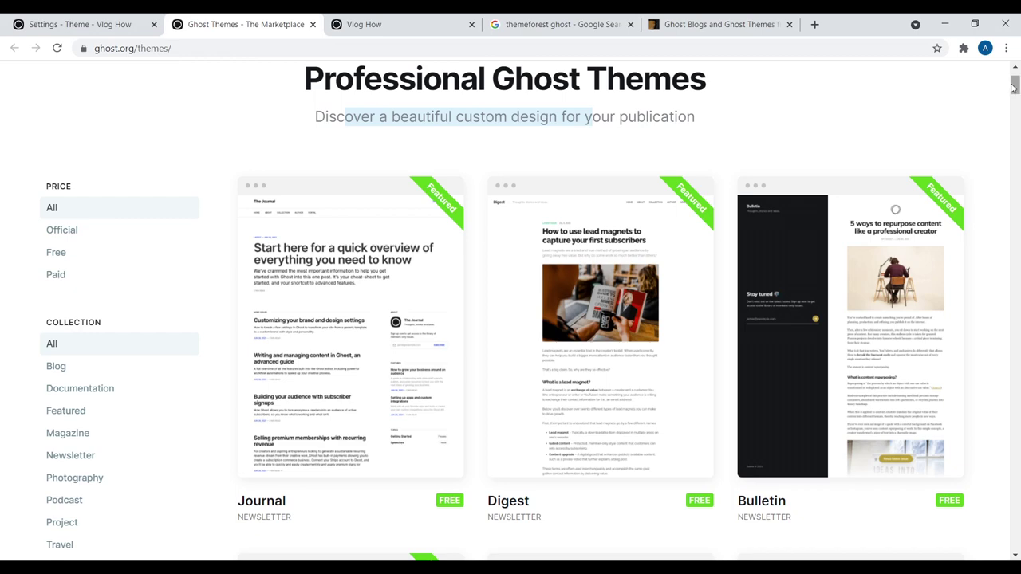
drag(1017, 87, 1016, 118)
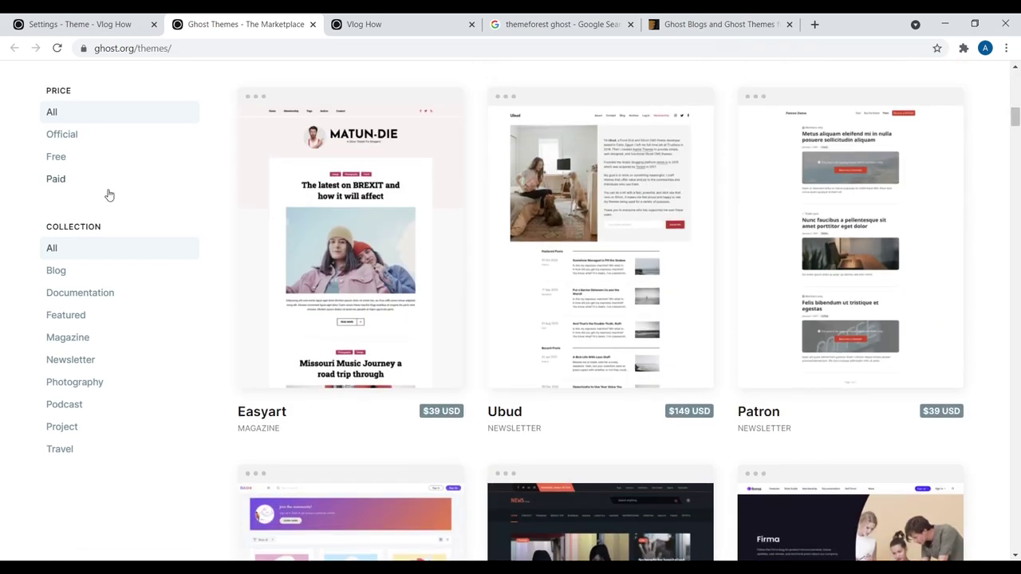
Filter the Ghost theme marketplace to free themes and open the Massively theme's page.
drag(1015, 120, 1015, 188)
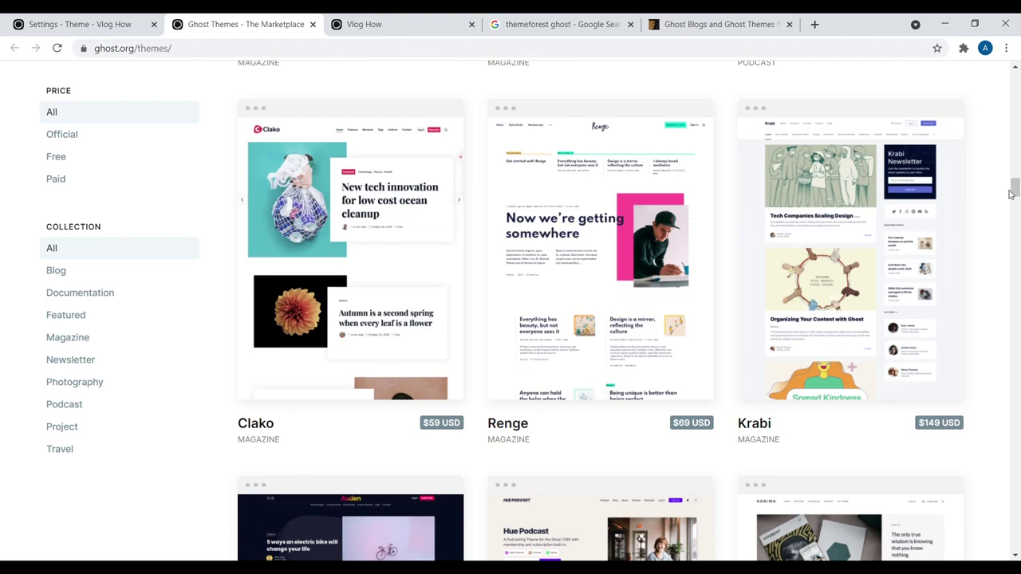
drag(1016, 188, 1016, 88)
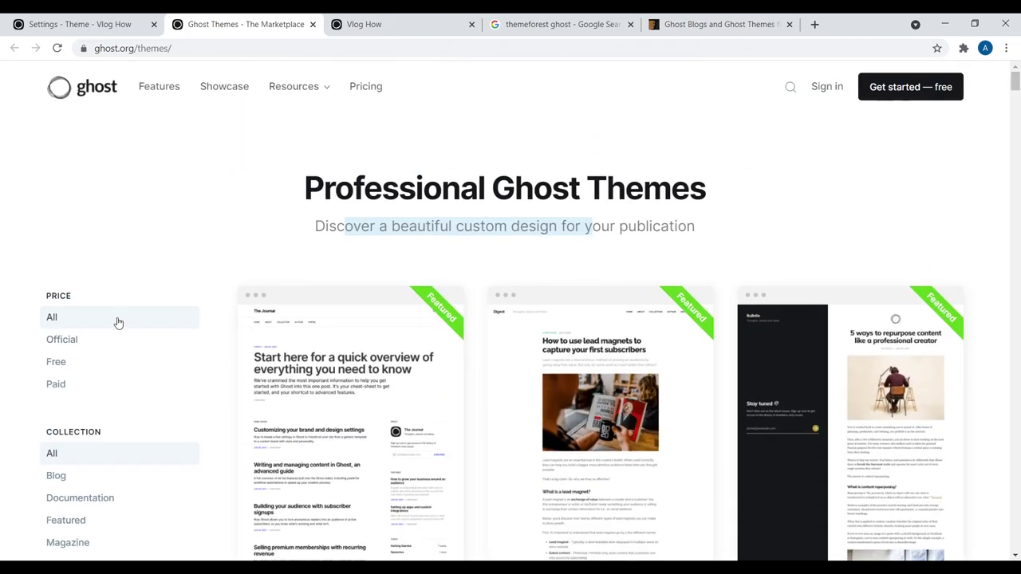
click(59, 370)
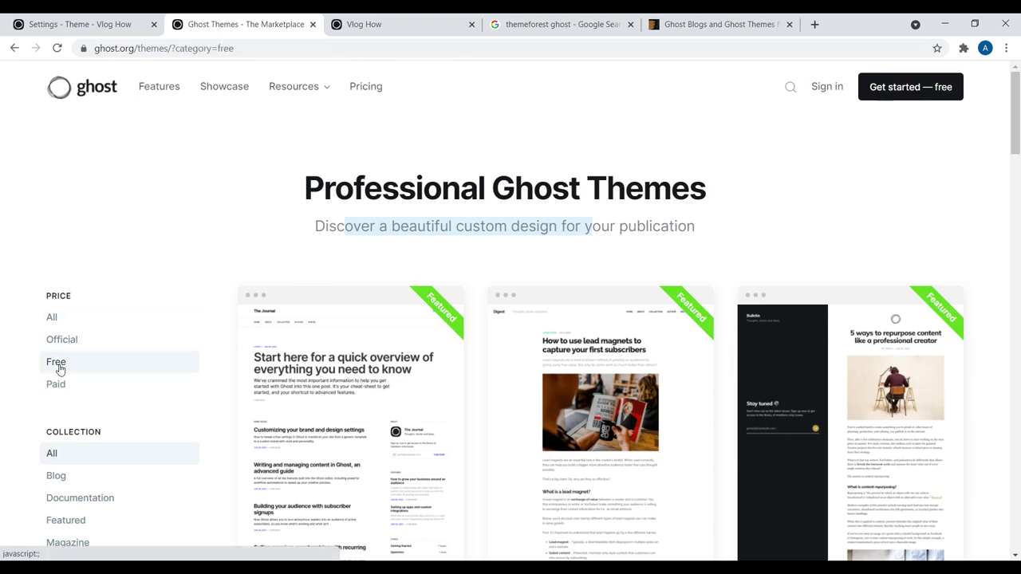
scroll(986, 361, down, 15)
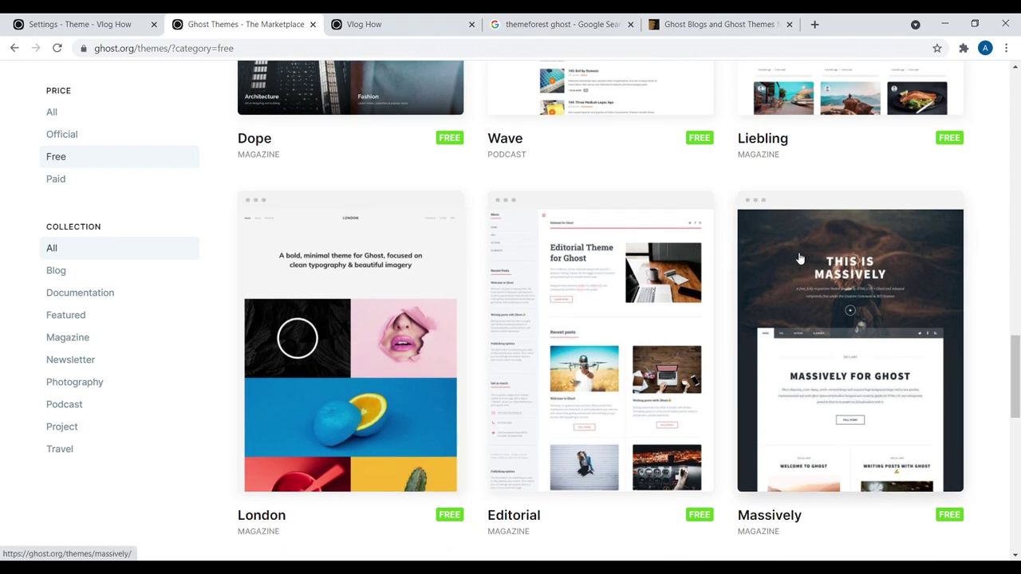
click(799, 259)
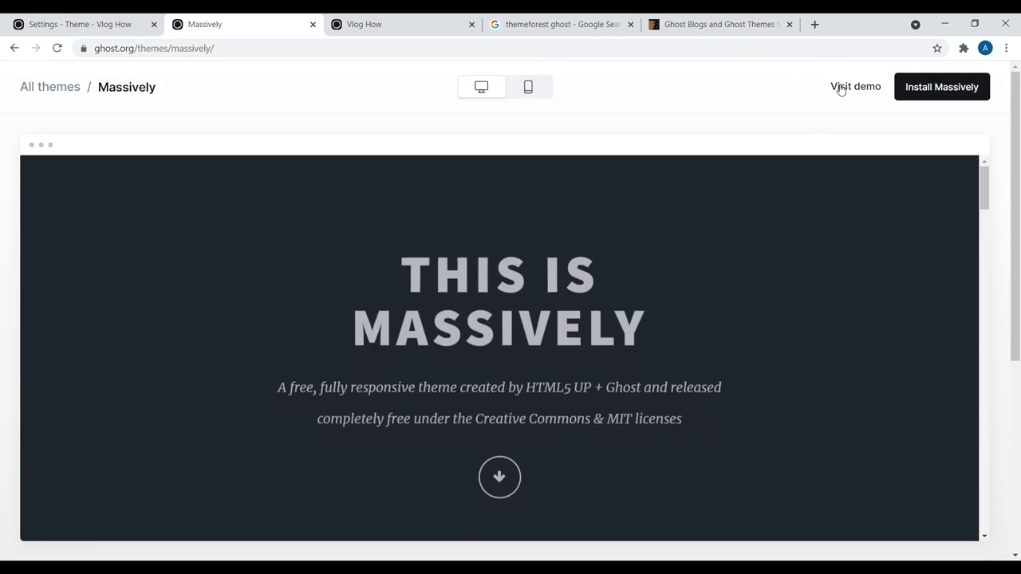
Open the Massively demo in a separate tab and look over its home page.
right_click(844, 87)
click(857, 94)
click(373, 21)
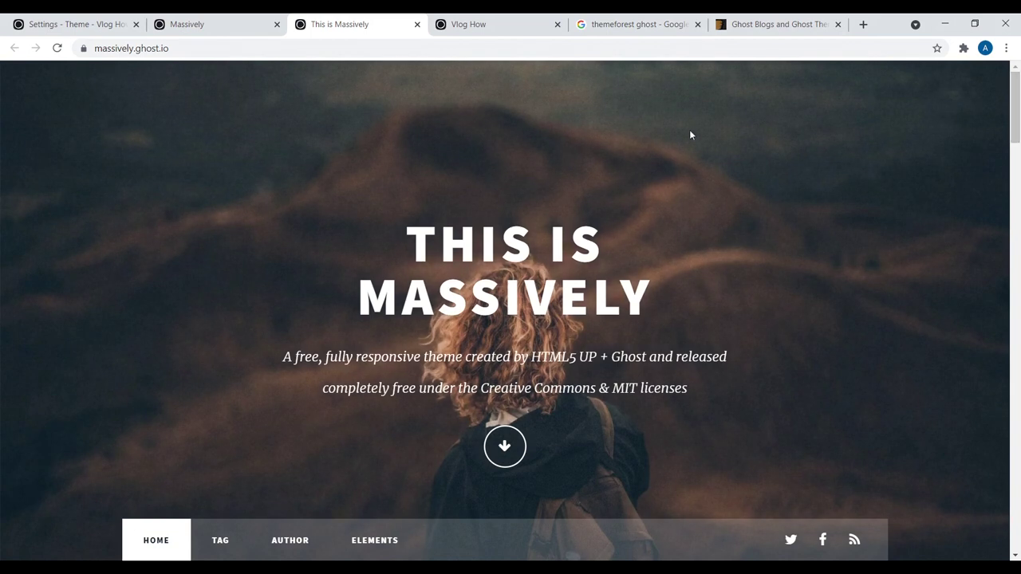
mouse_move(1018, 93)
mouse_down()
mouse_move(1018, 359)
mouse_move(1018, 94)
mouse_up()
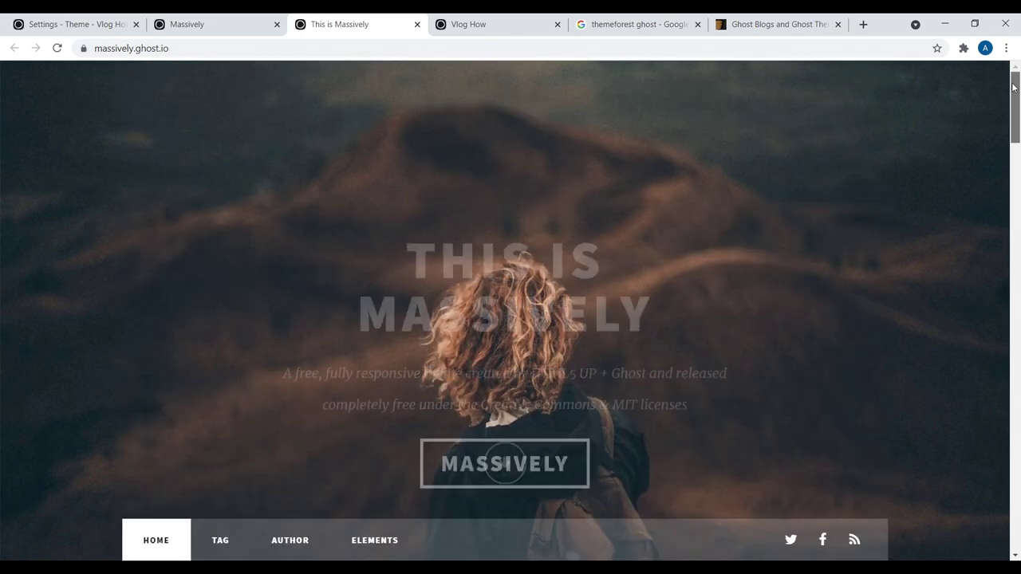
Start installing Massively from its marketplace page by submitting the blog's site address.
click(224, 19)
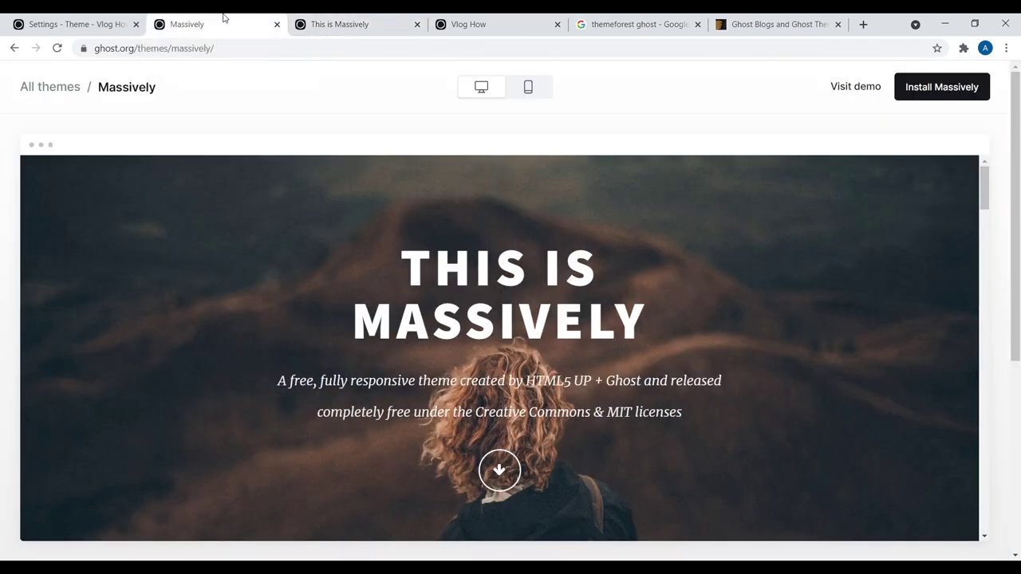
click(942, 87)
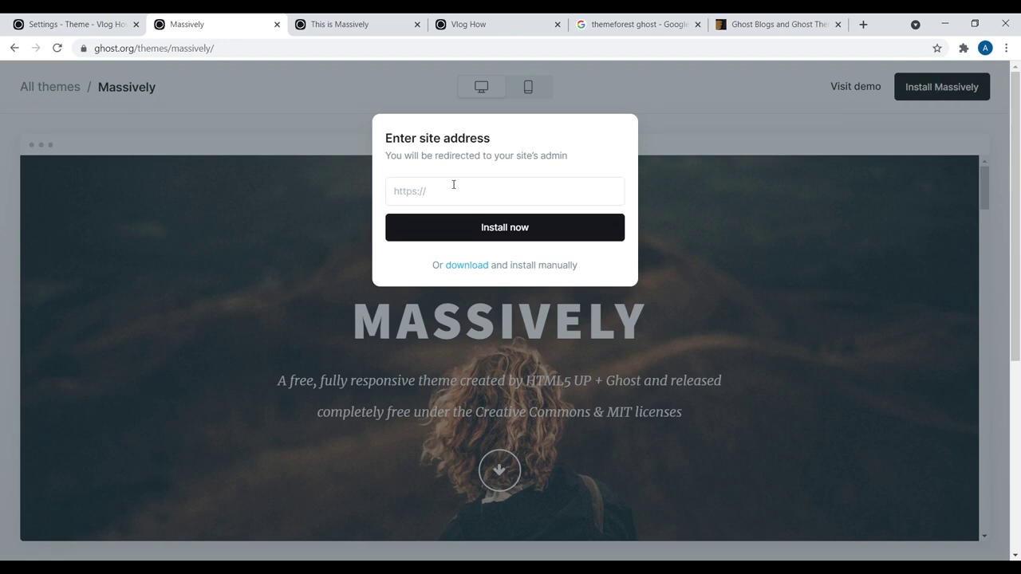
text(ht)
text(om)
click(510, 232)
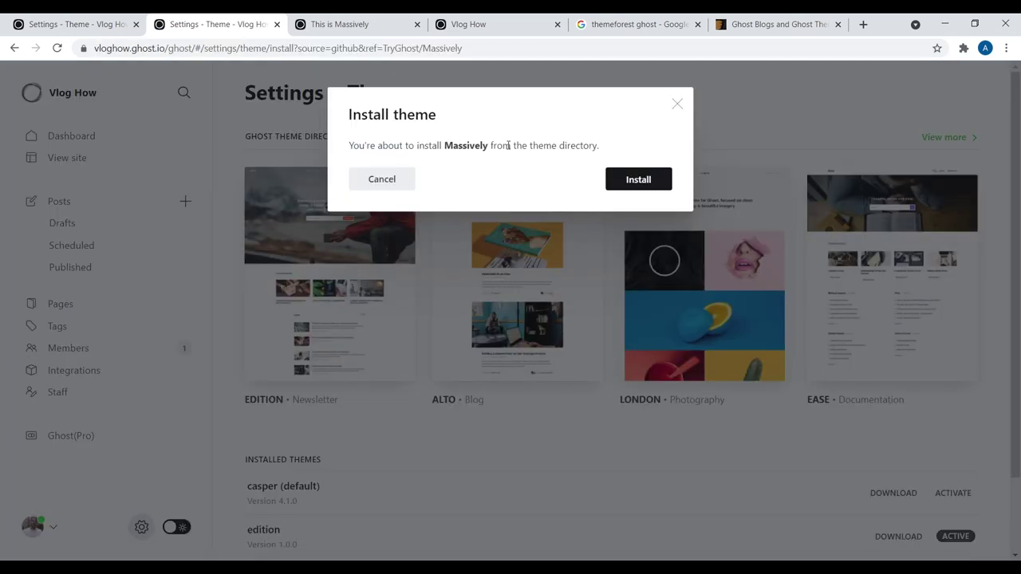
Install and activate the Massively theme in Ghost, and check the new design on the live site.
click(640, 181)
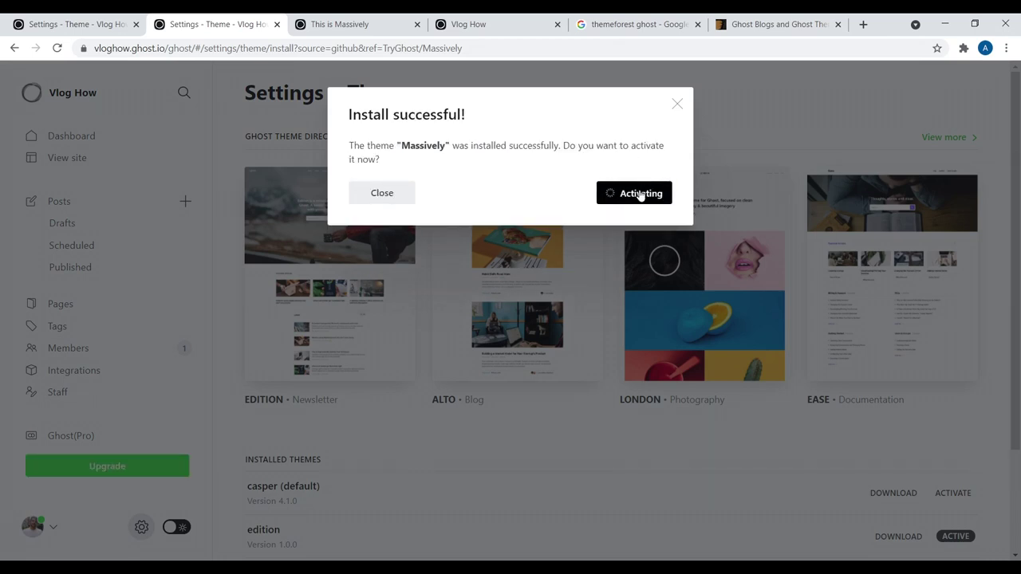
click(640, 195)
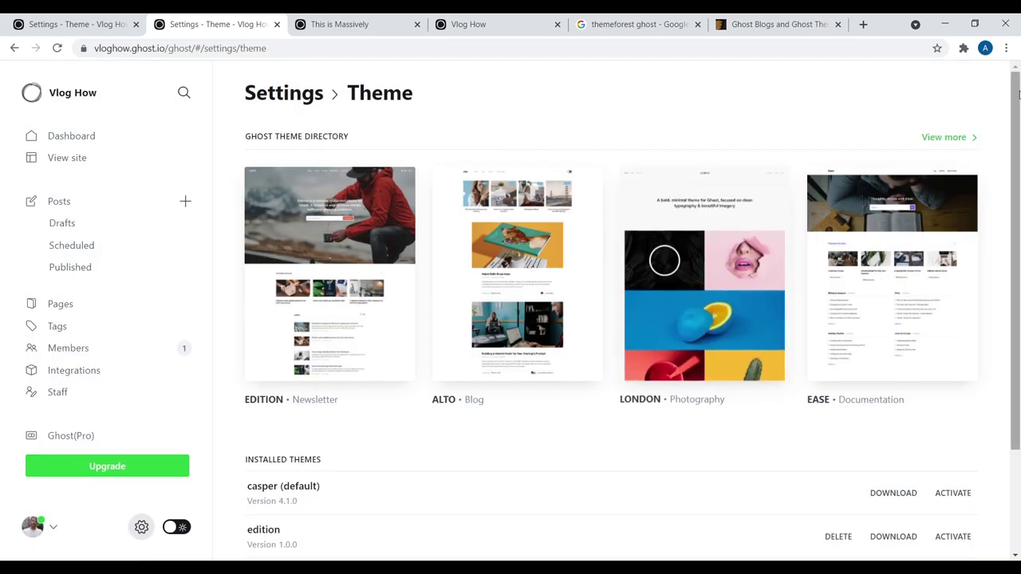
drag(1017, 94, 1018, 223)
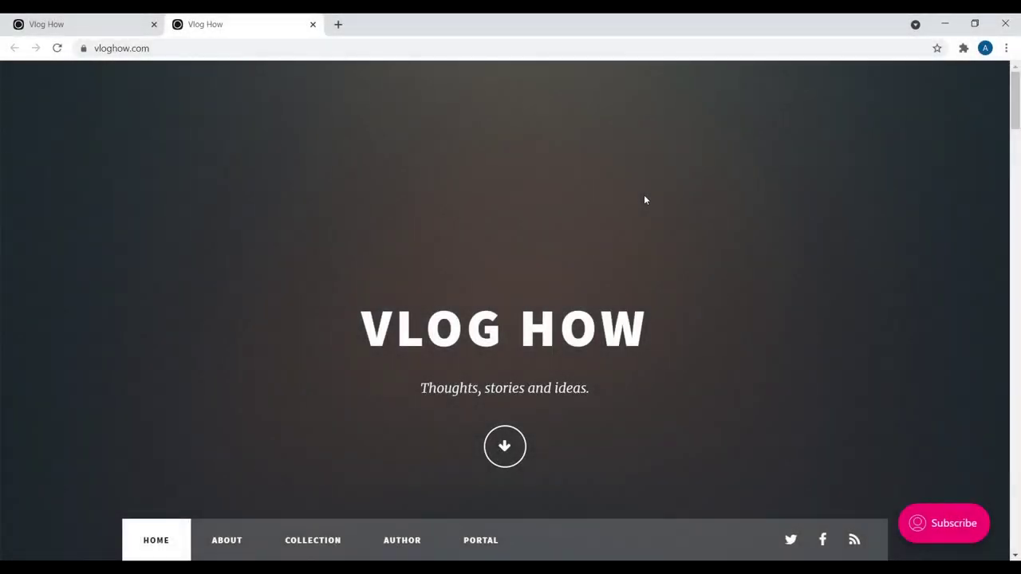
mouse_move(1018, 100)
mouse_down()
mouse_move(1008, 213)
mouse_move(1006, 96)
mouse_up()
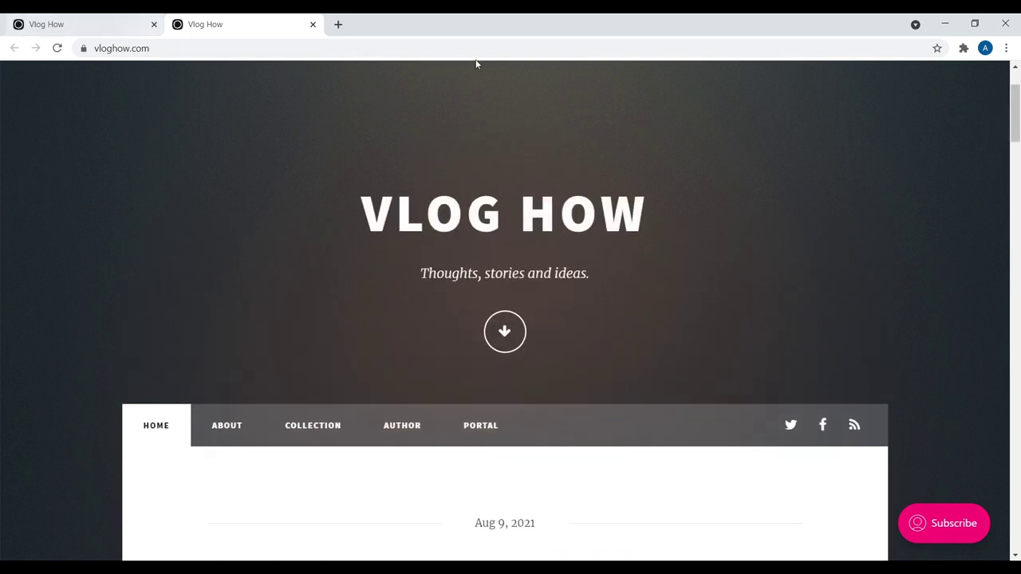
Open Ghost's General settings, expand the title and description section, and compare it with the live site's header.
click(86, 21)
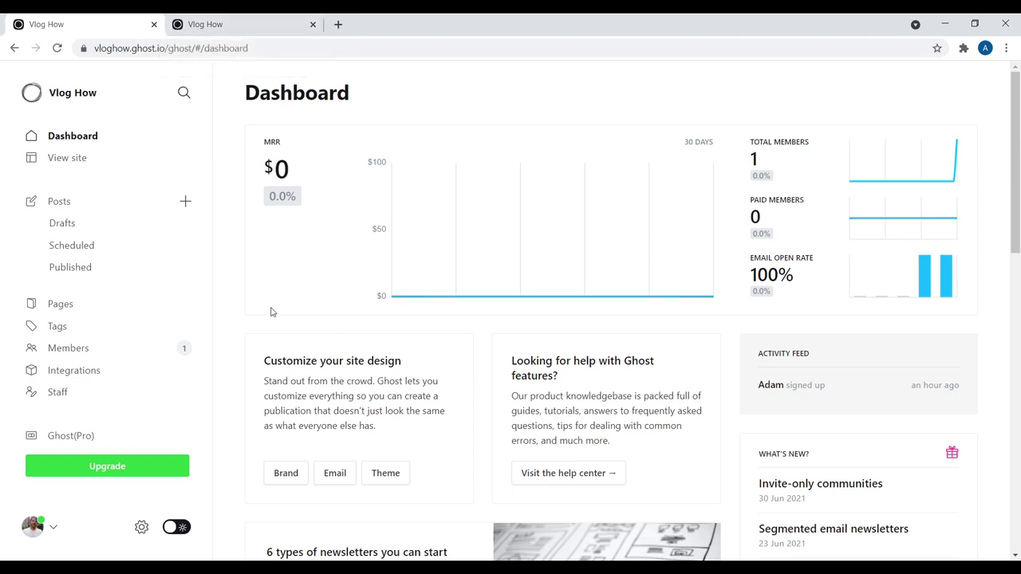
click(141, 528)
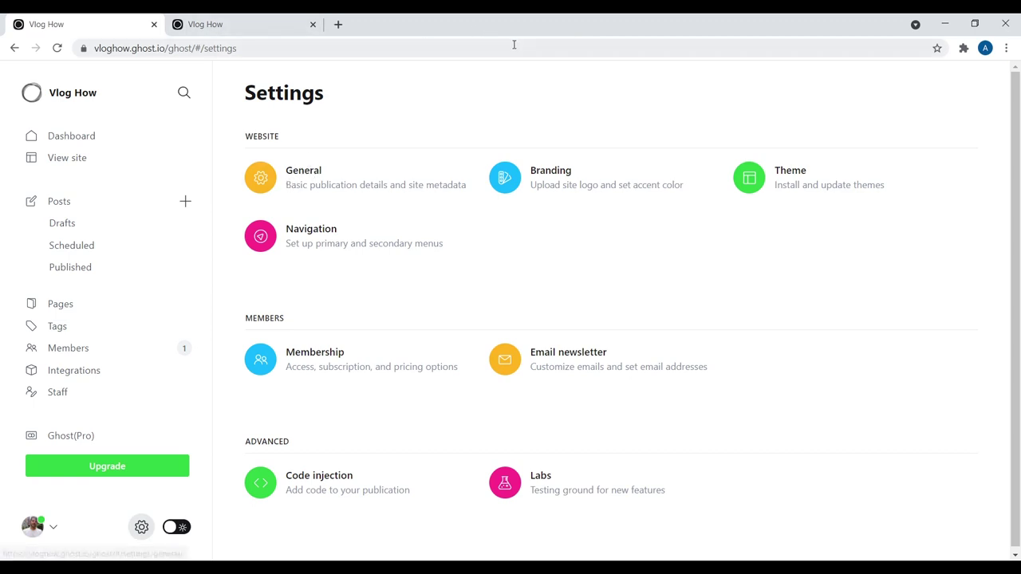
click(302, 174)
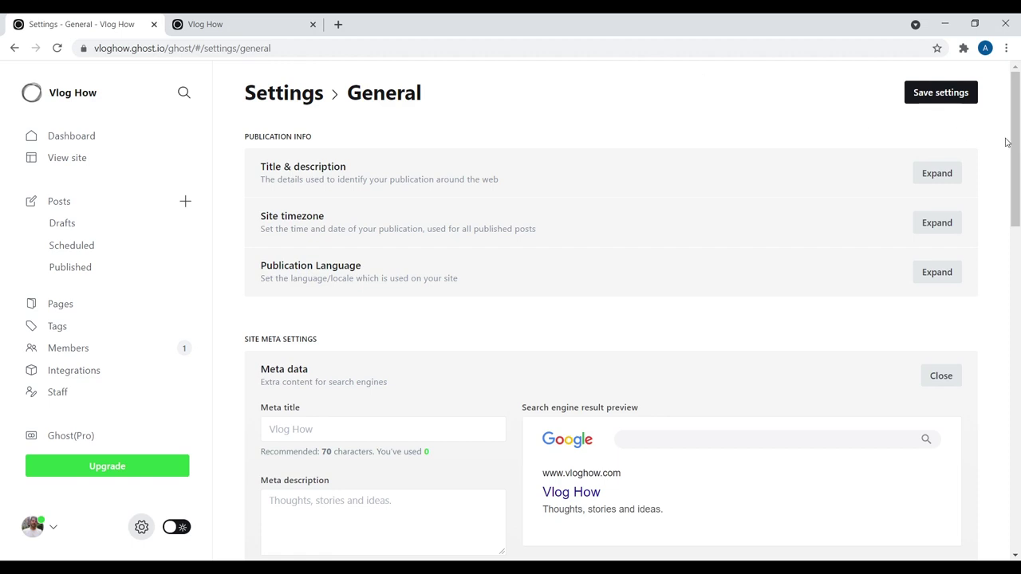
click(936, 173)
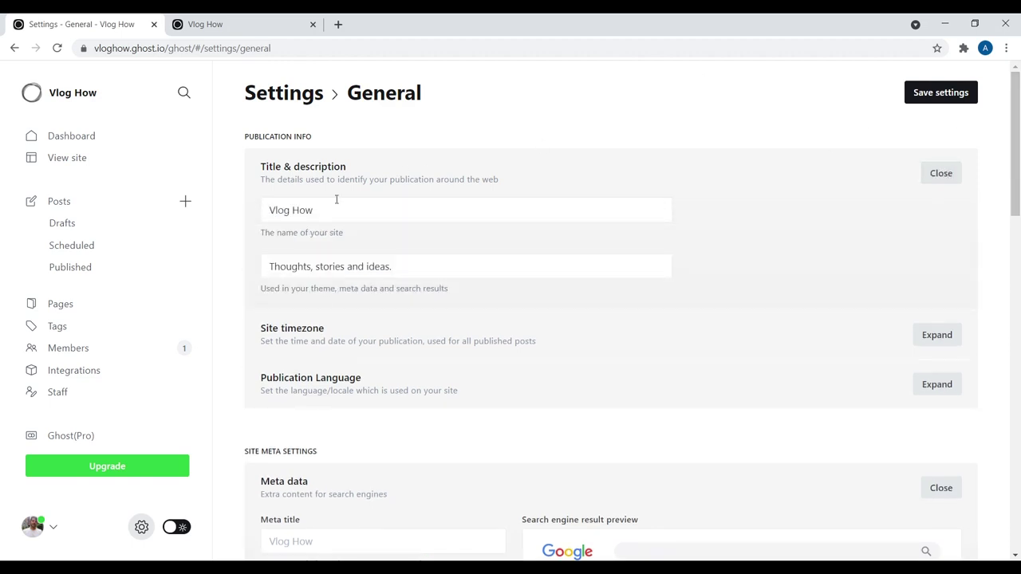
click(252, 21)
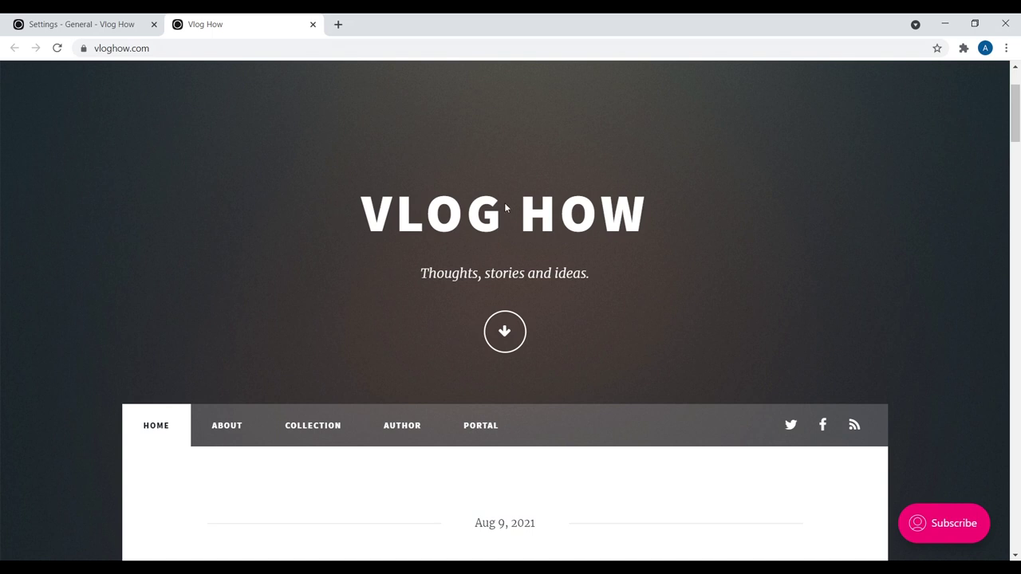
click(82, 19)
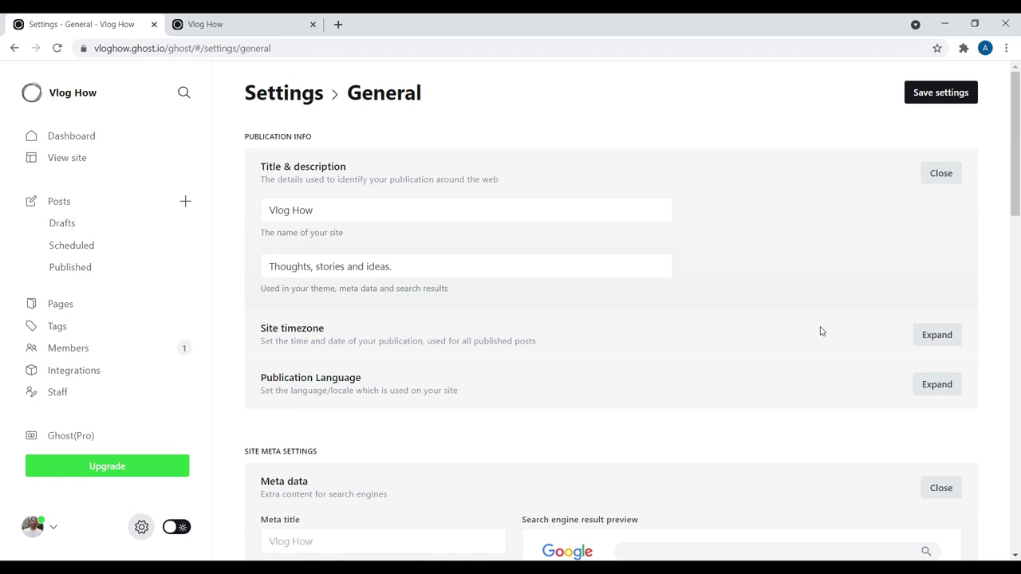
Set the meta title in the site meta settings to "Vlog How | Keyword".
drag(1016, 143, 1016, 183)
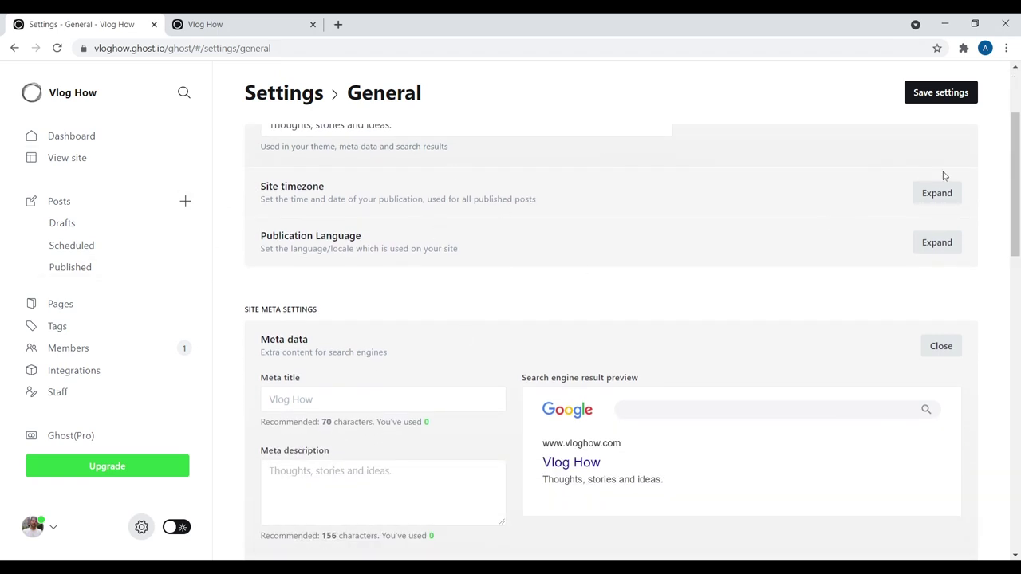
drag(1018, 156, 1017, 196)
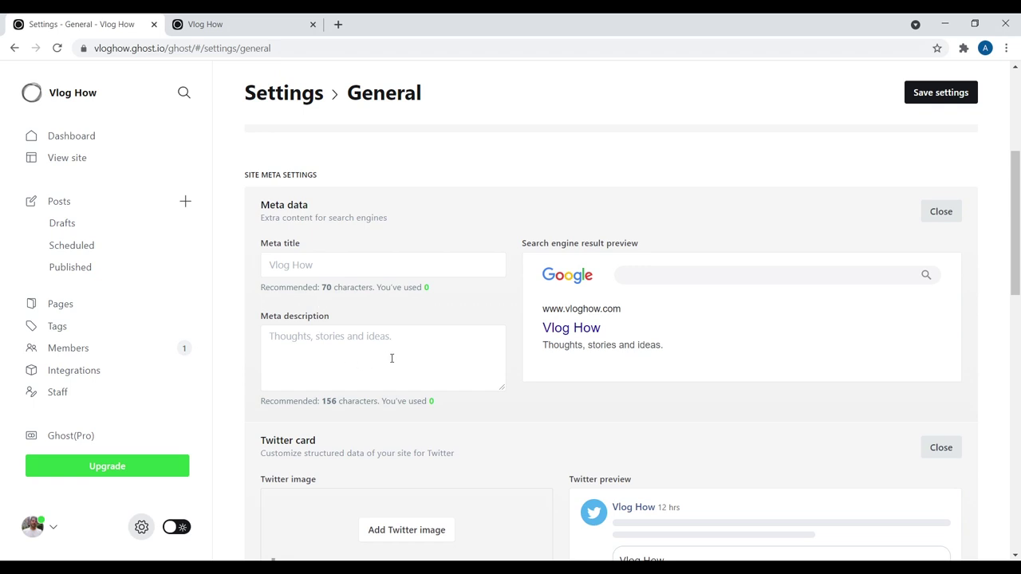
click(319, 260)
click(324, 295)
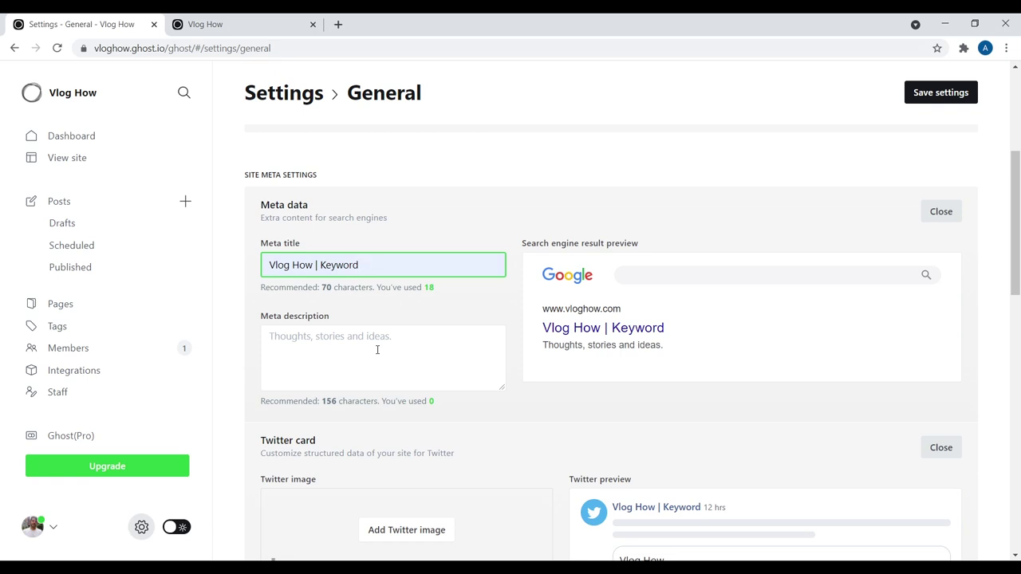
Review the Twitter card, Facebook card, social accounts and private site options in General settings.
drag(1016, 177, 1018, 246)
scroll(524, 239, down, 3)
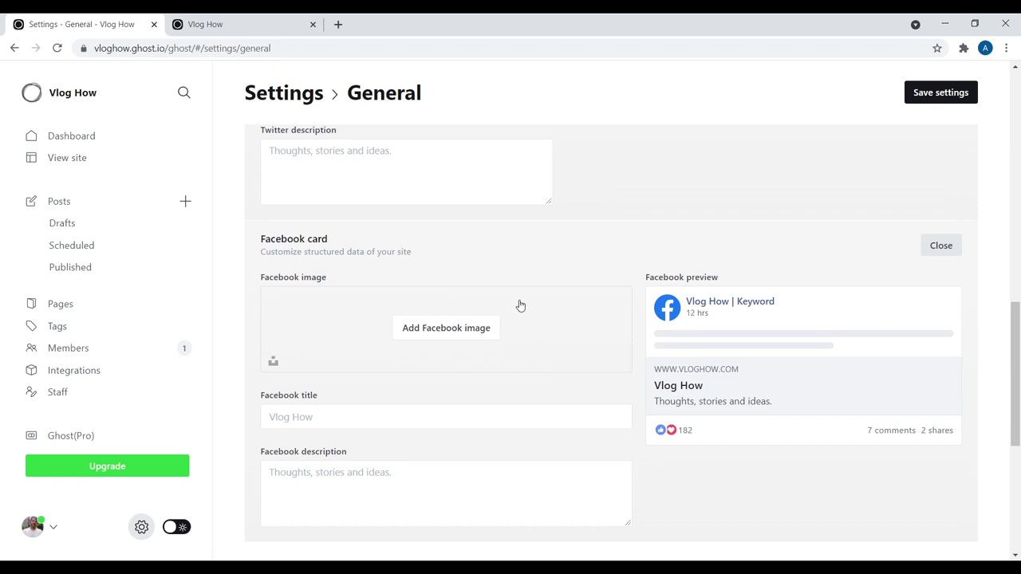
scroll(525, 259, up, 4)
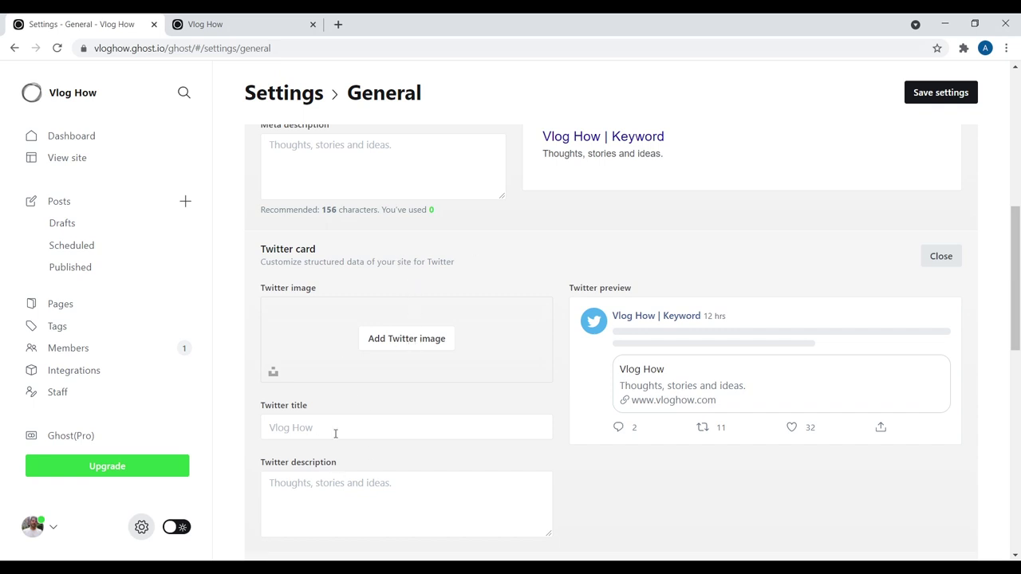
drag(1011, 244, 995, 434)
drag(260, 301, 371, 302)
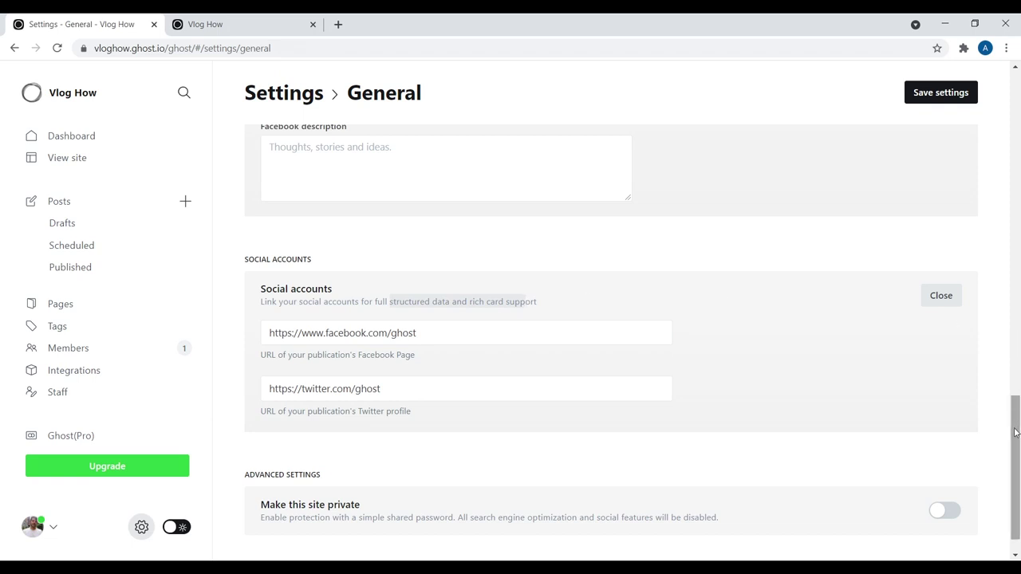
scroll(1019, 388, down, 1)
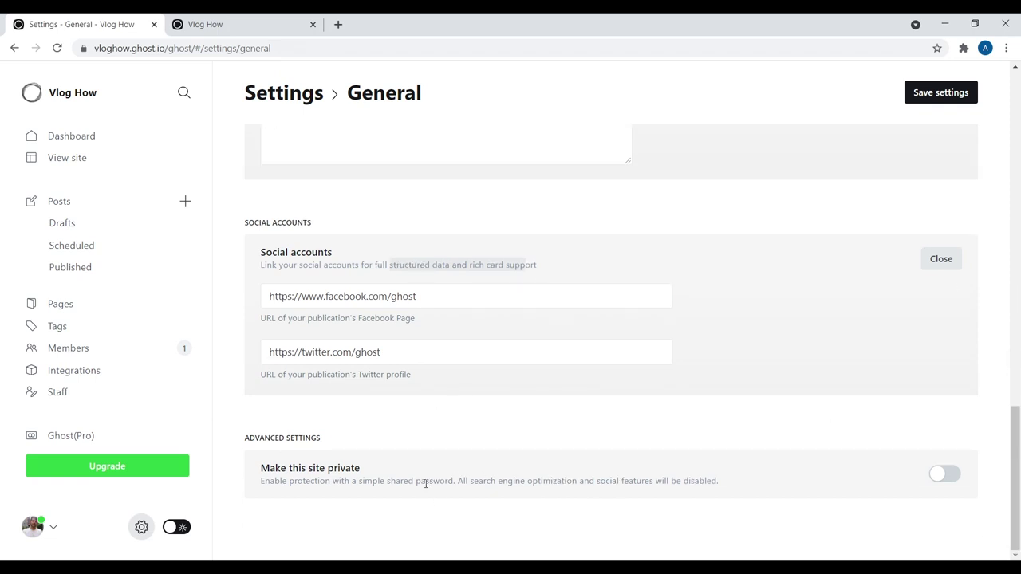
Return to the main Settings page, discarding the unsaved General settings changes.
drag(1014, 477, 1014, 143)
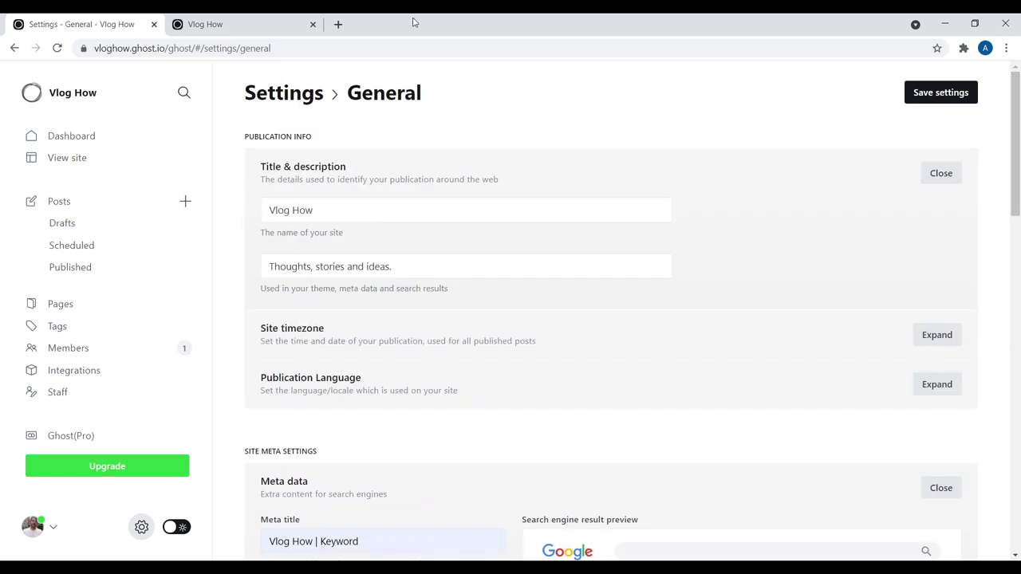
click(306, 96)
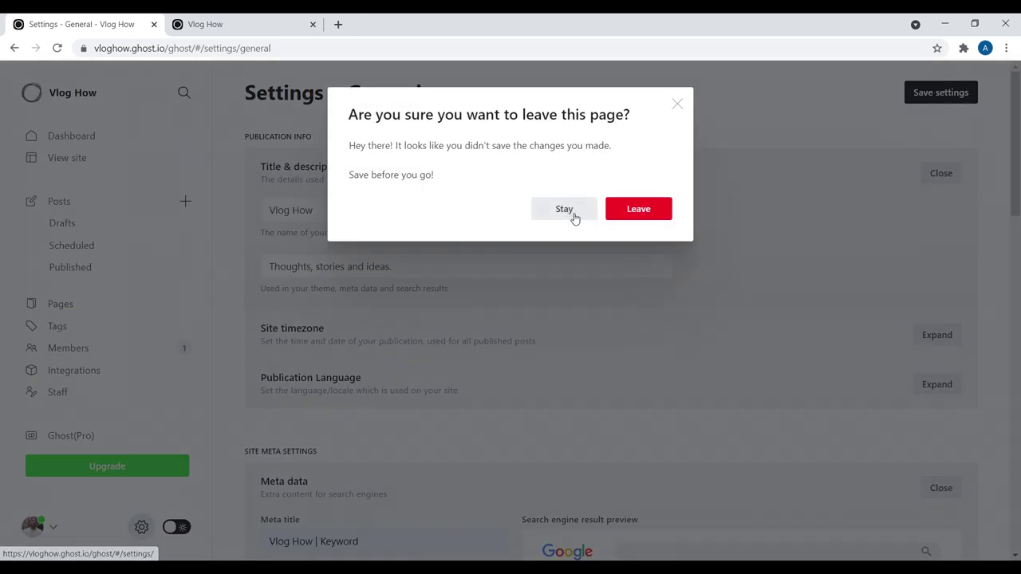
click(640, 214)
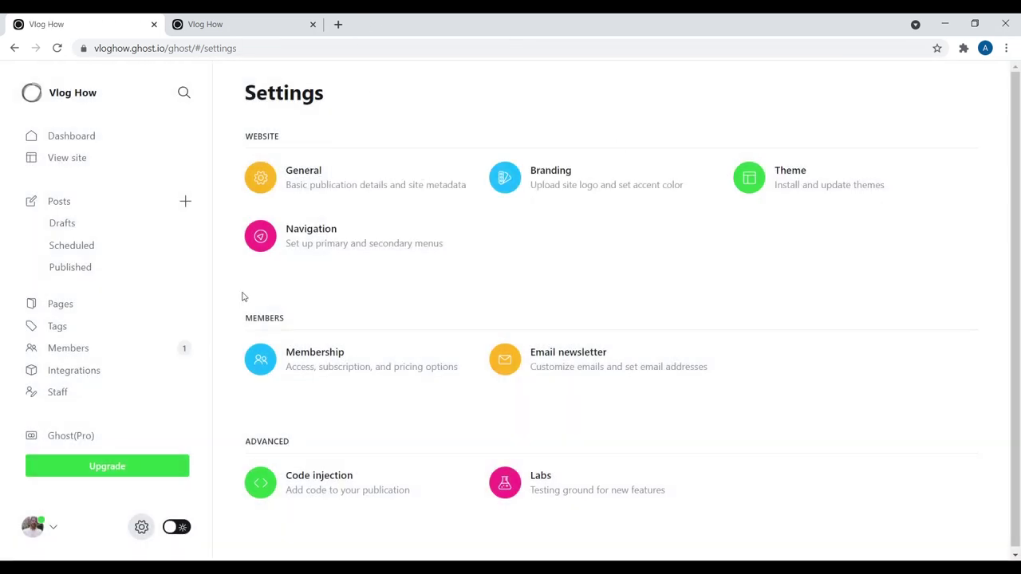
Open the Branding settings and compare the accent color, icon, logo and cover options with the live site.
click(567, 183)
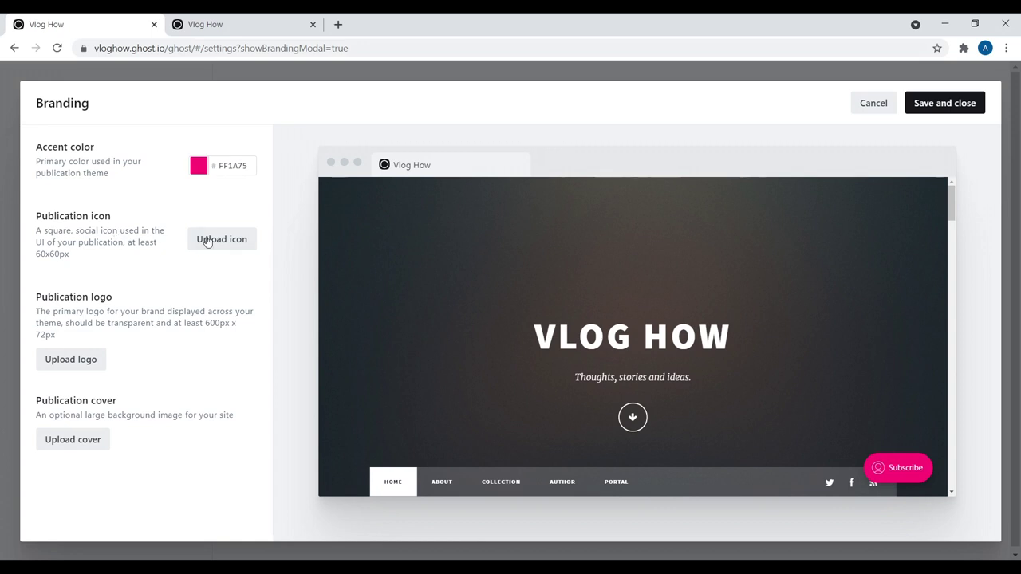
click(210, 17)
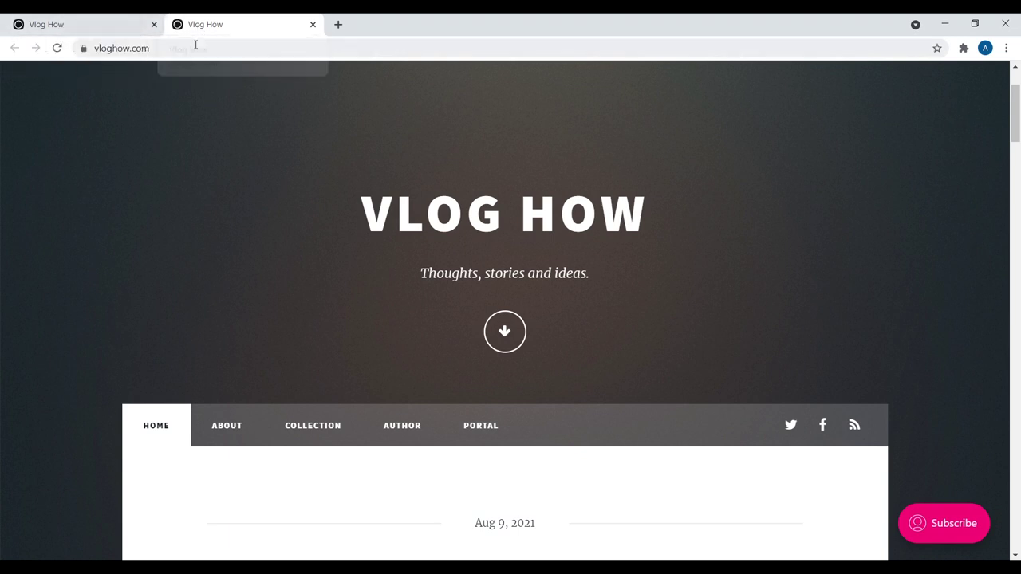
click(56, 26)
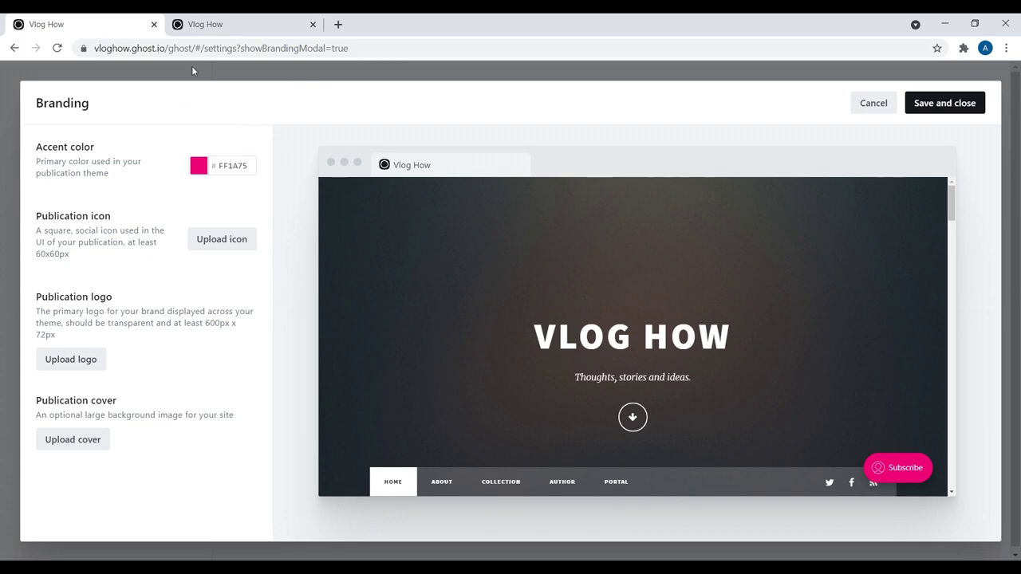
click(215, 26)
scroll(363, 109, up, 2)
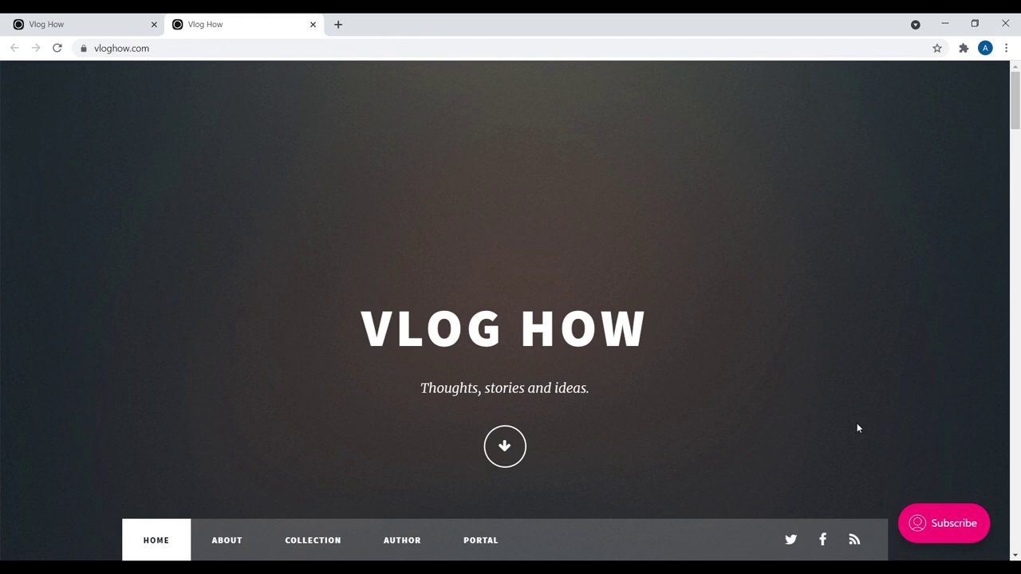
click(83, 23)
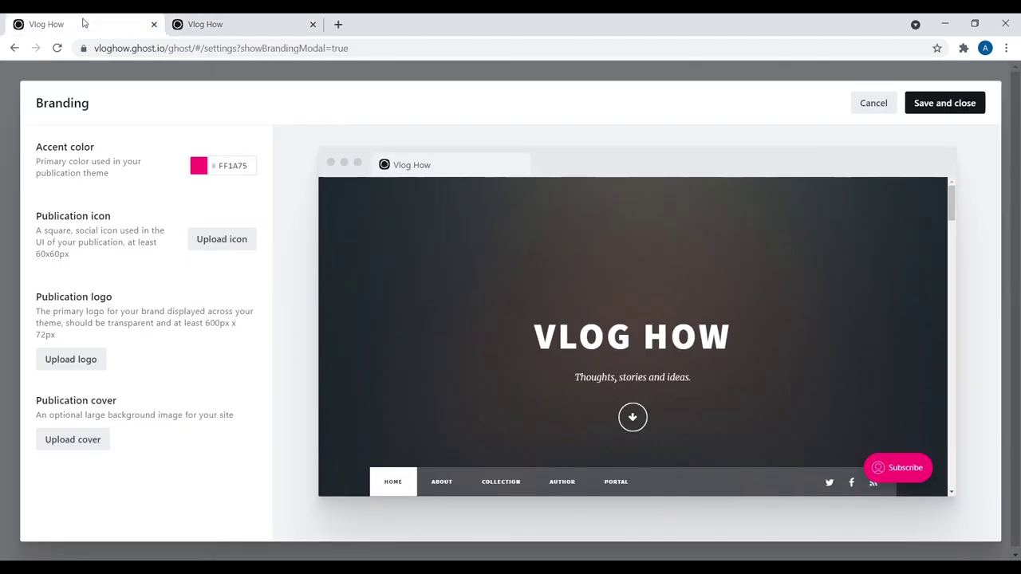
Upload the bg image from the Desktop as the publication cover, save the branding and check the live site.
click(73, 441)
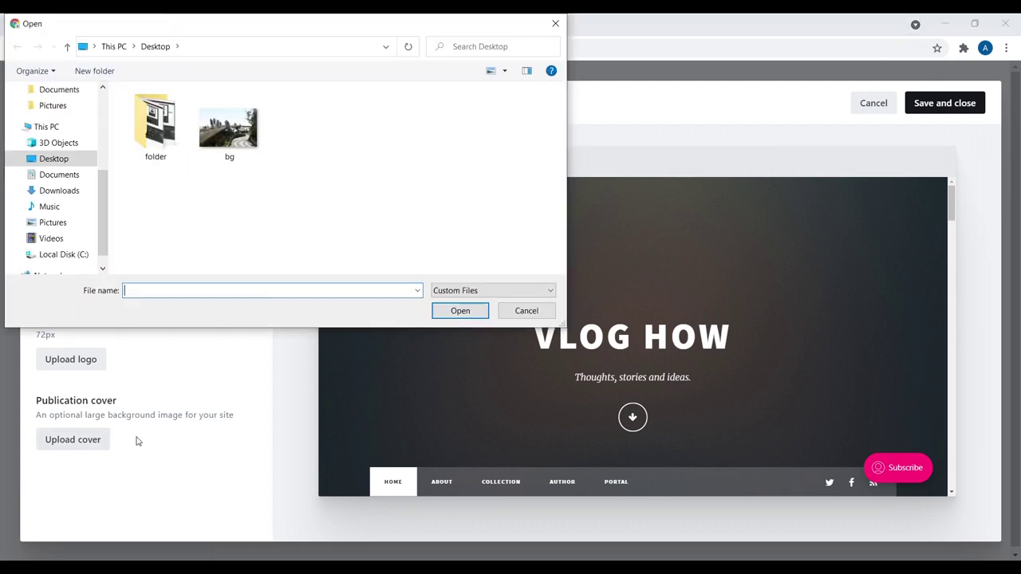
click(228, 129)
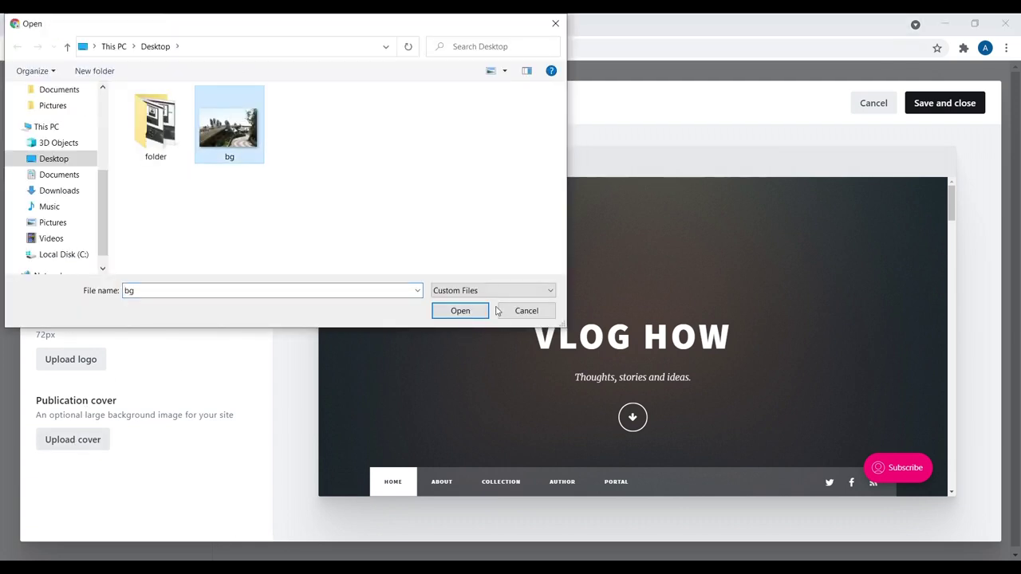
click(460, 311)
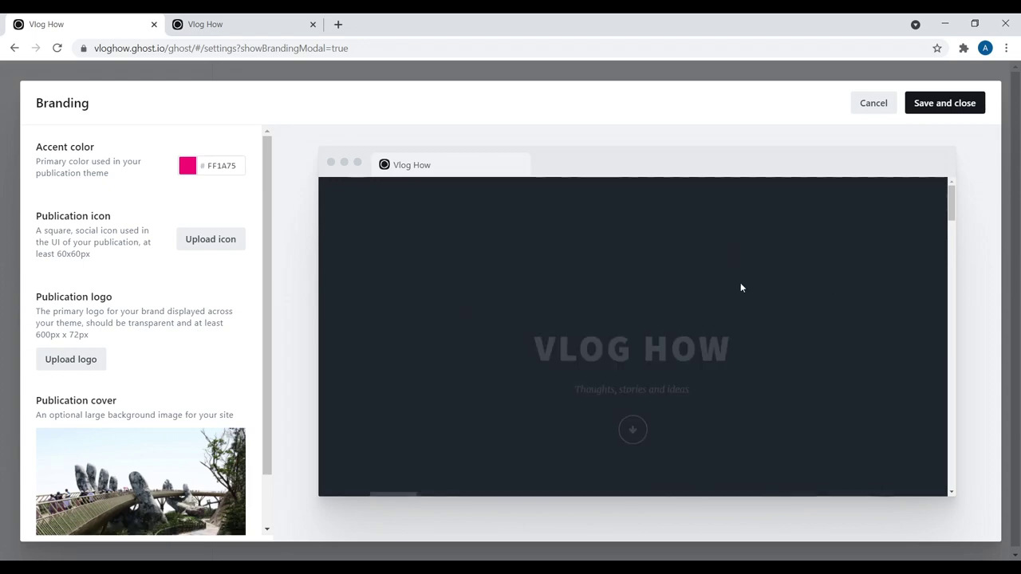
drag(950, 203, 952, 171)
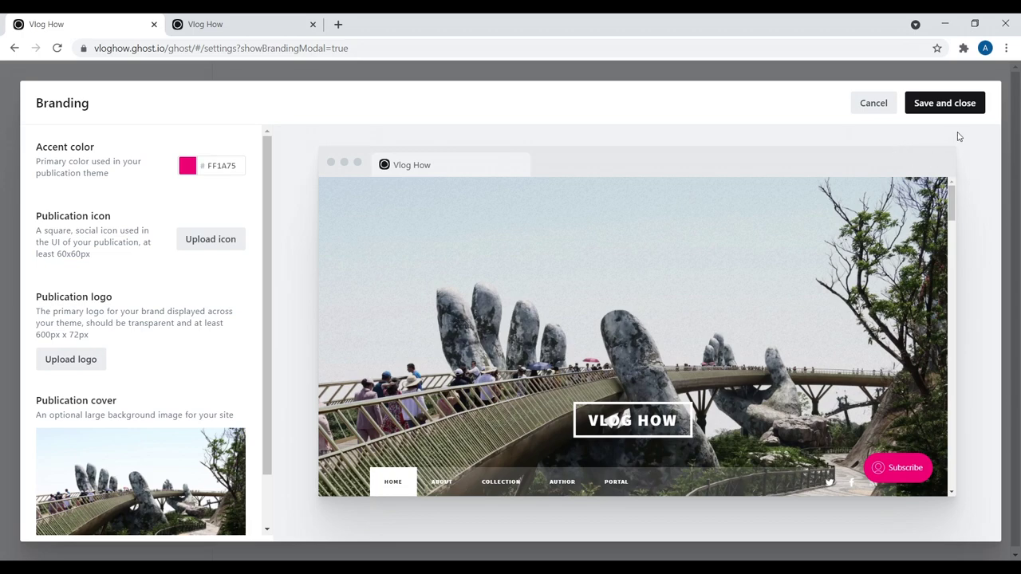
click(943, 104)
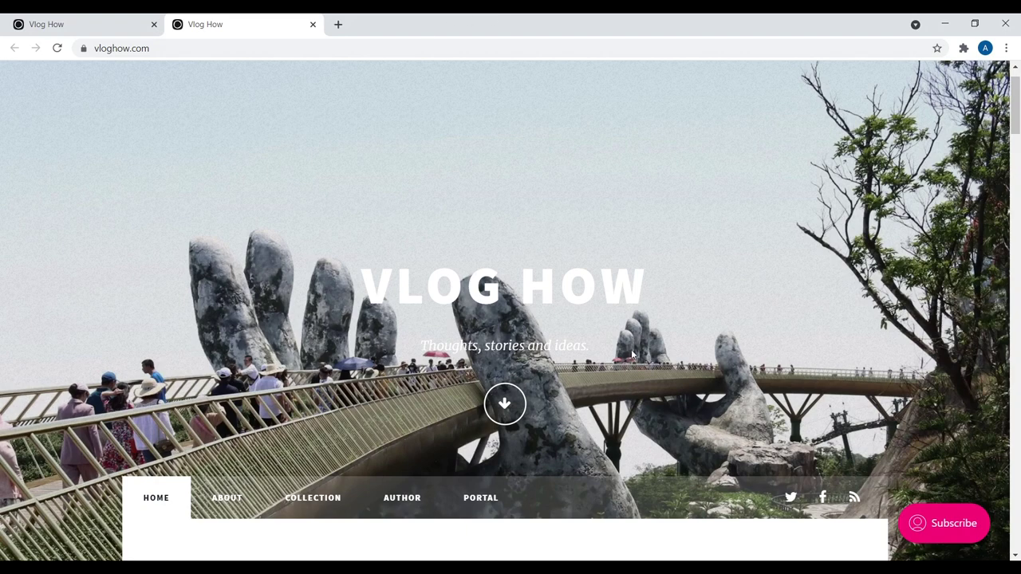
drag(1017, 110, 1016, 207)
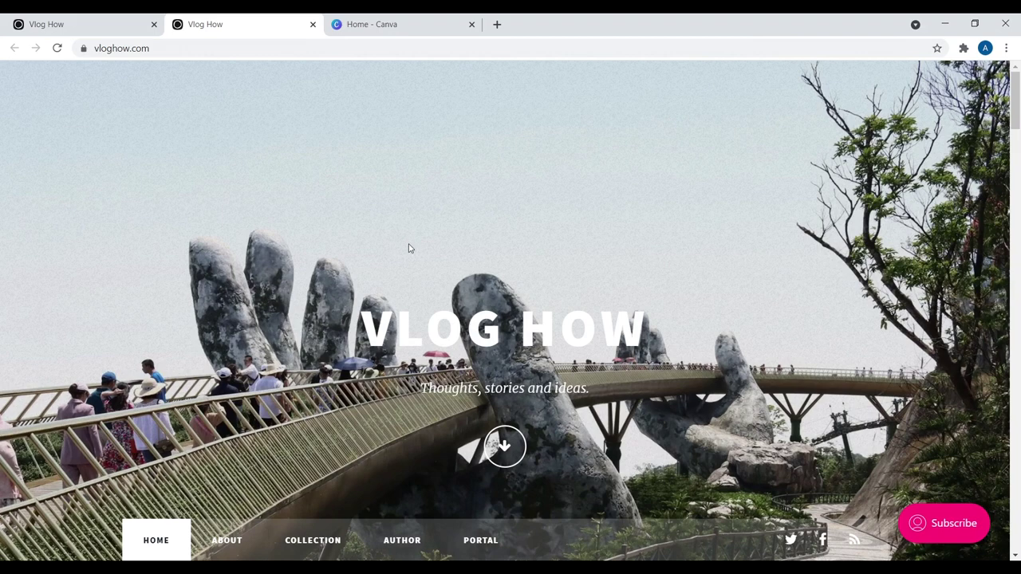
Switch to Canva, search for the YouTube Thumbnail format and create a blank design in it.
click(375, 24)
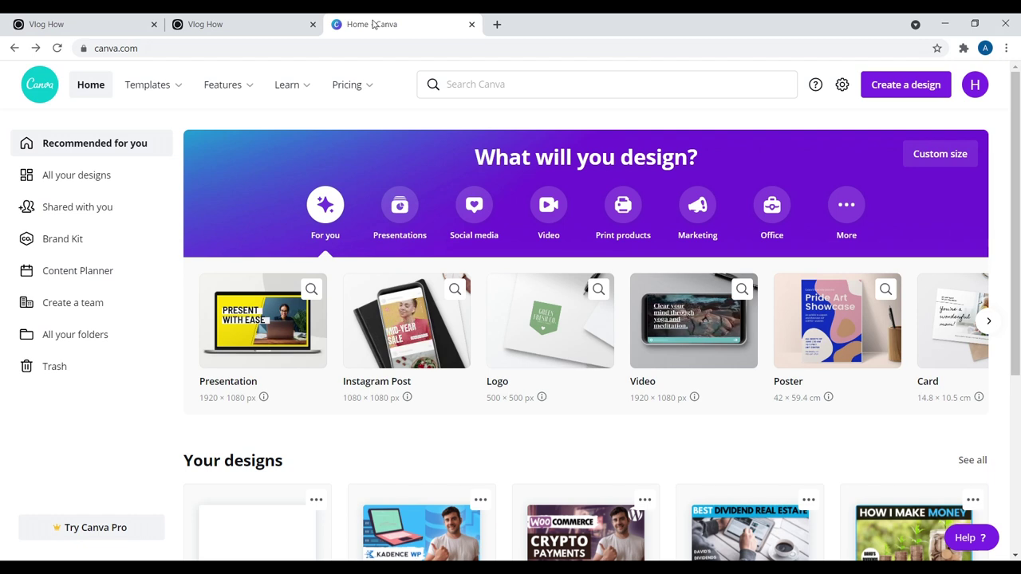
click(475, 83)
text(you)
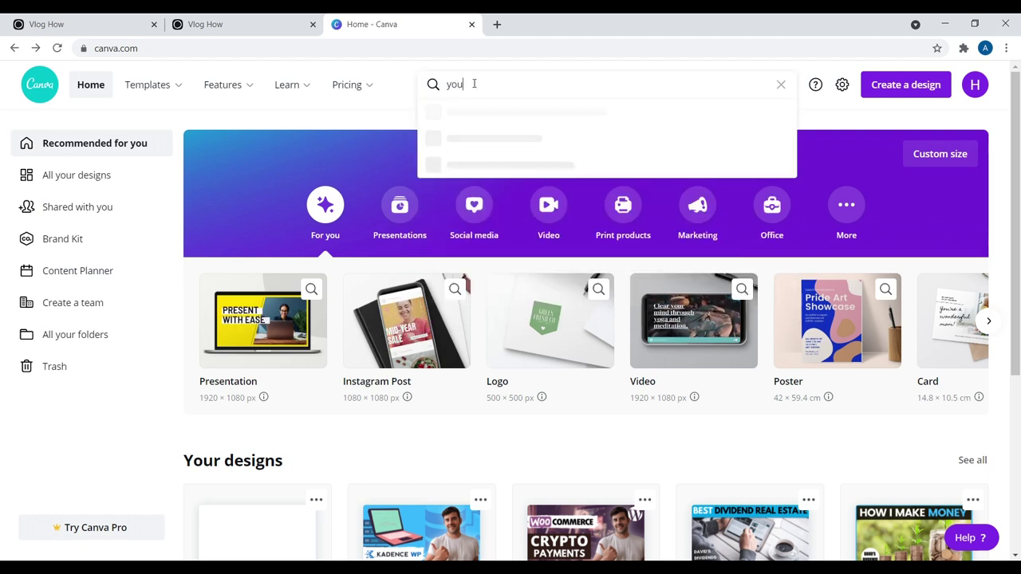
click(507, 252)
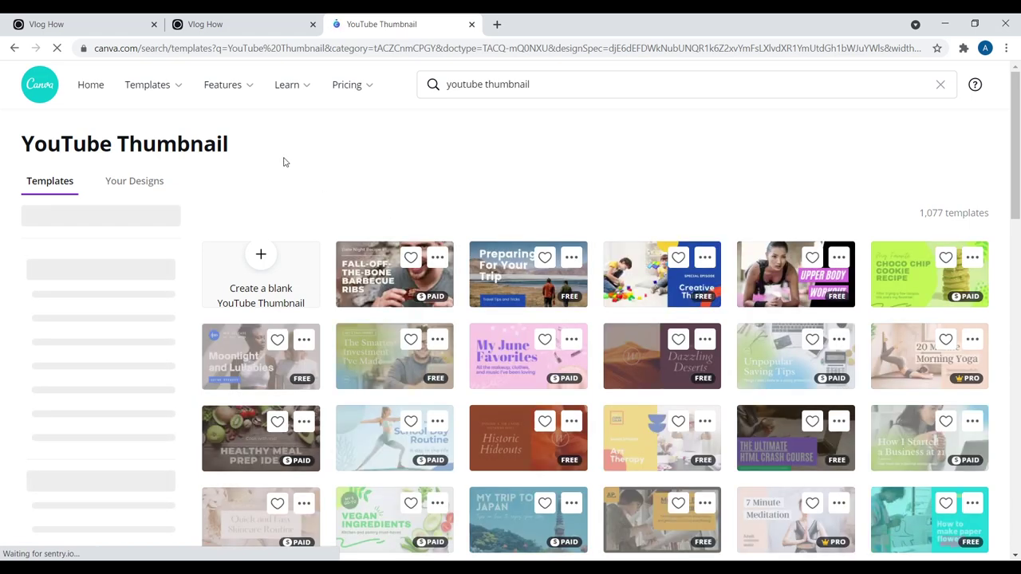
click(261, 266)
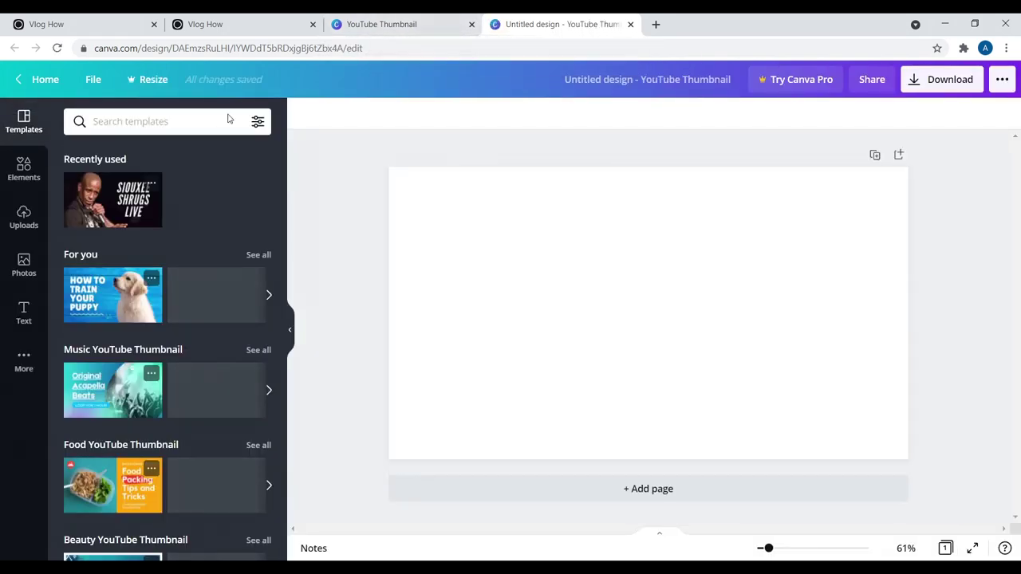
Add a heading to the blank page and replace its text with "VLOG HOW".
click(24, 315)
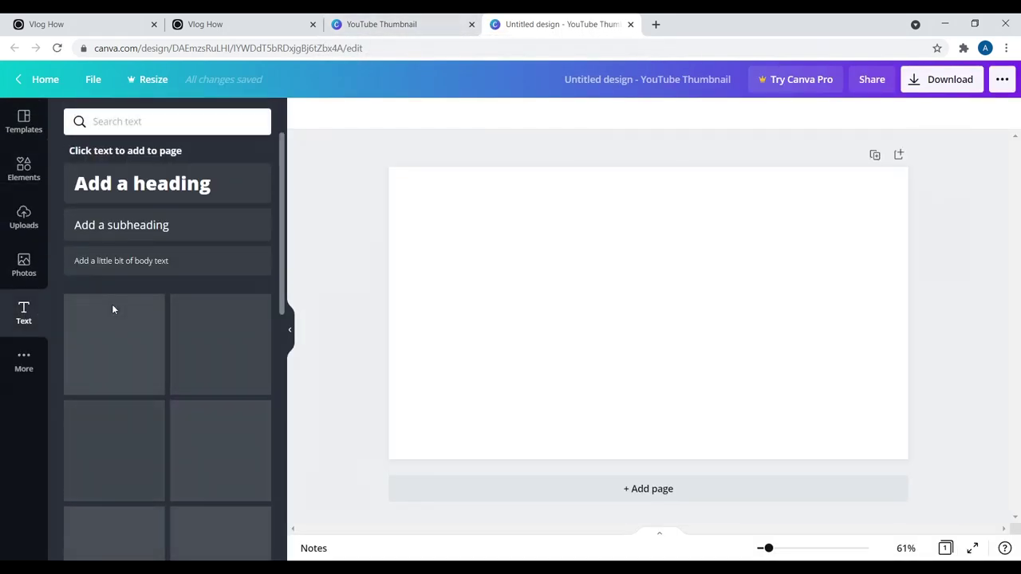
click(174, 184)
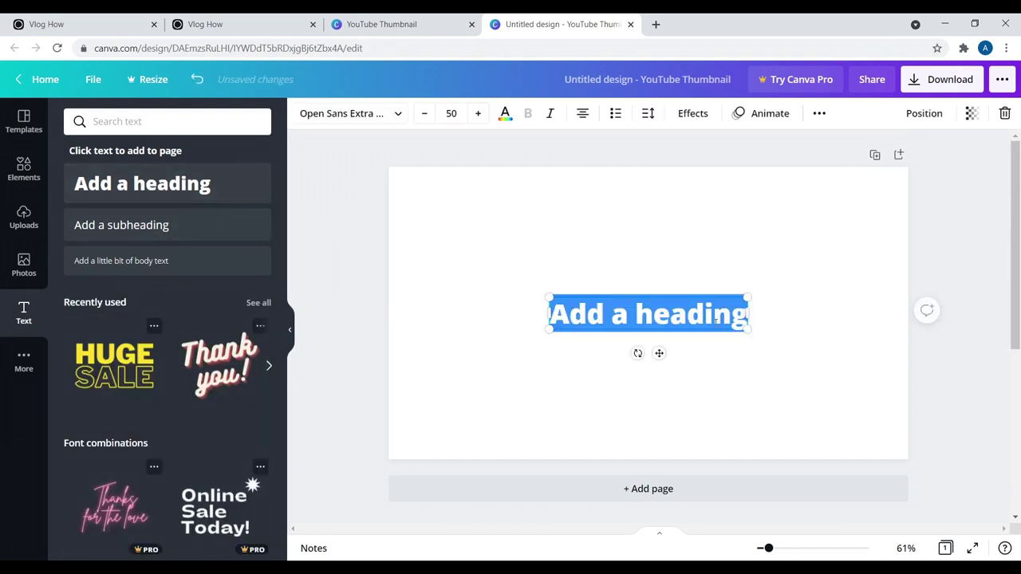
click(732, 318)
drag(738, 317, 624, 316)
key(BackSpace)
key(BackSpace)
key(BackSpace)
key(BackSpace)
key(BackSpace)
key(BackSpace)
key(BackSpace)
text(VLOG HOW)
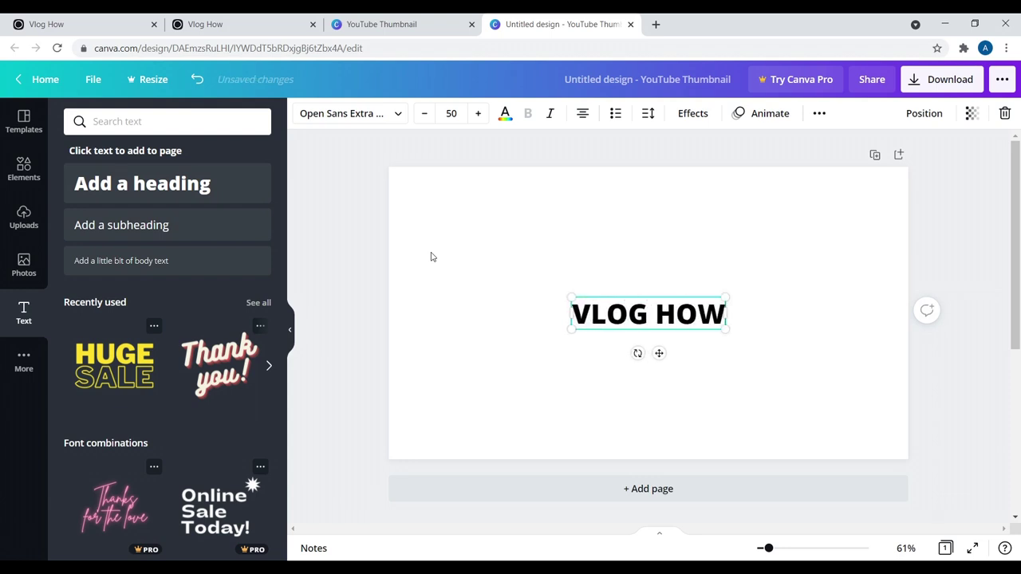
Change the VLOG HOW heading's font to Anton and enlarge it to about size 154 near the page's middle.
click(697, 315)
shift+click(722, 316)
drag(722, 316, 558, 310)
click(331, 115)
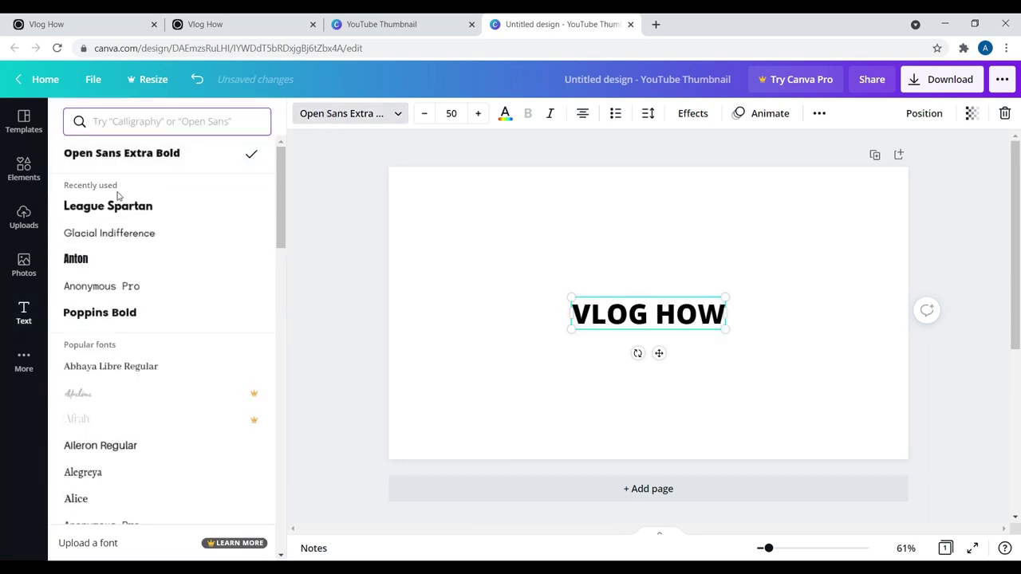
click(97, 263)
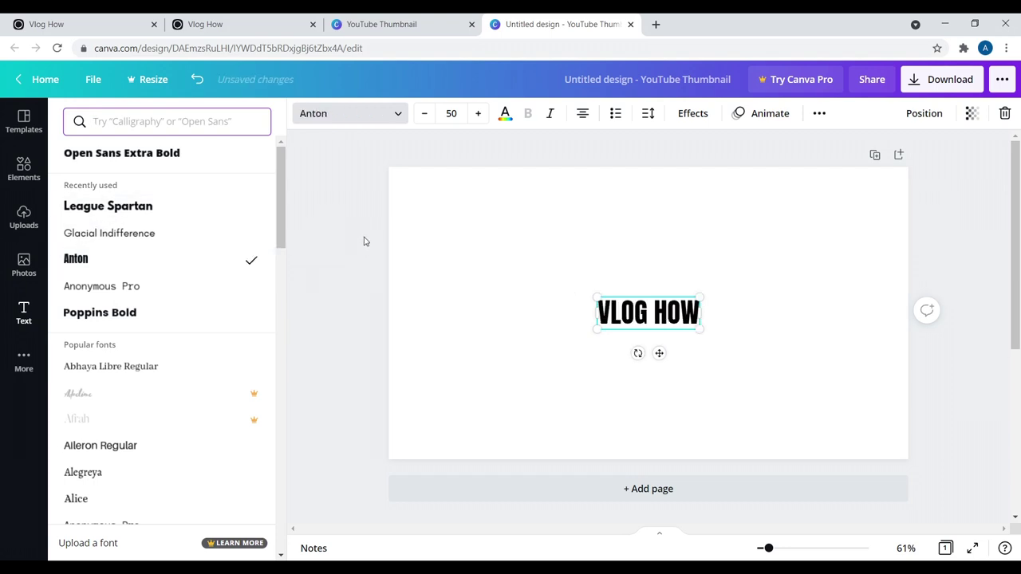
drag(698, 327, 832, 371)
drag(556, 280, 524, 269)
drag(636, 269, 583, 237)
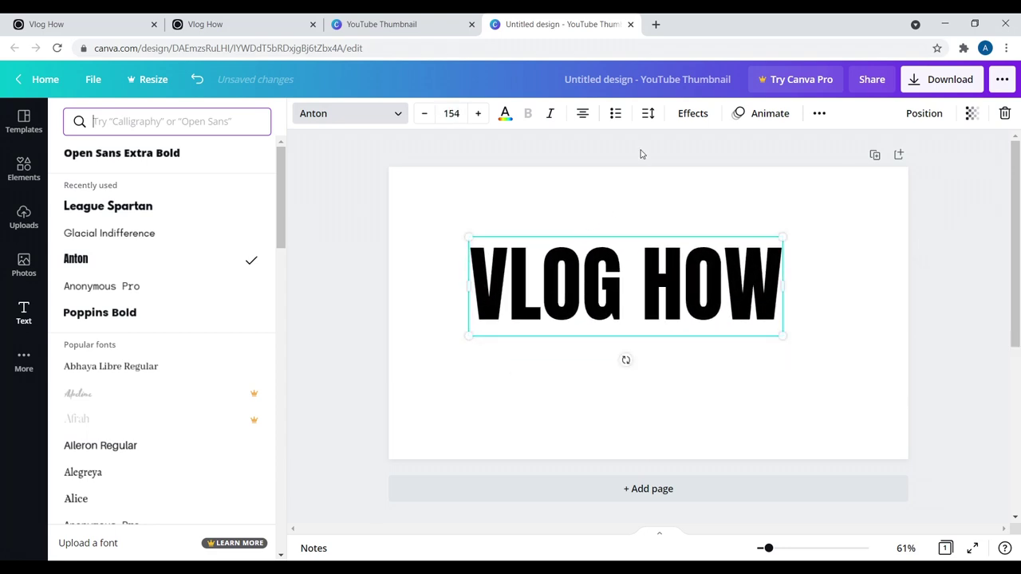
Set the heading's letter spacing to -22 and enlarge the text to about size 193.
click(647, 115)
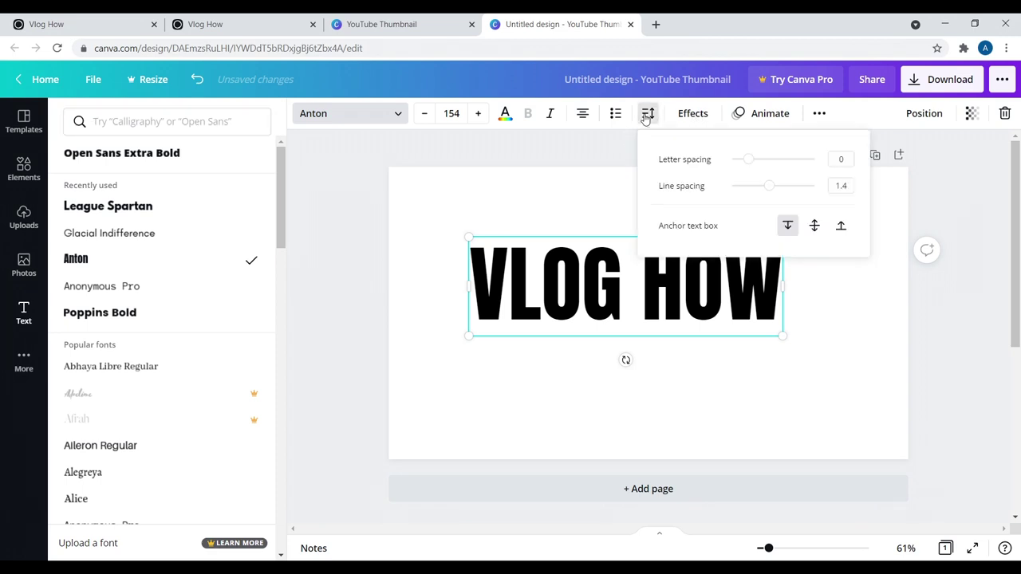
click(841, 159)
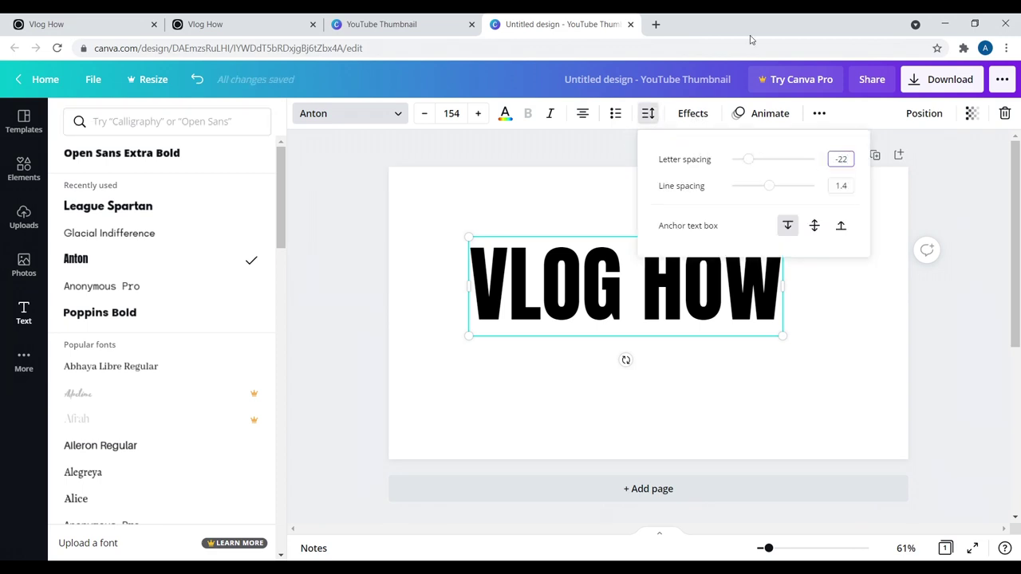
key(Return)
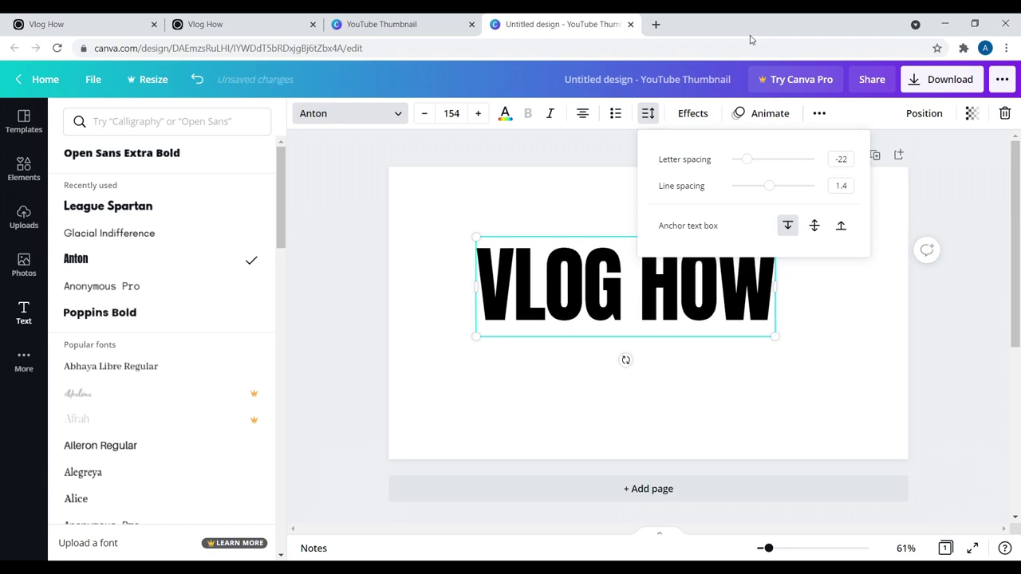
click(695, 353)
drag(775, 337, 852, 363)
Apply the Lift text effect to the whole VLOG HOW heading.
click(717, 314)
click(778, 319)
drag(850, 319, 493, 298)
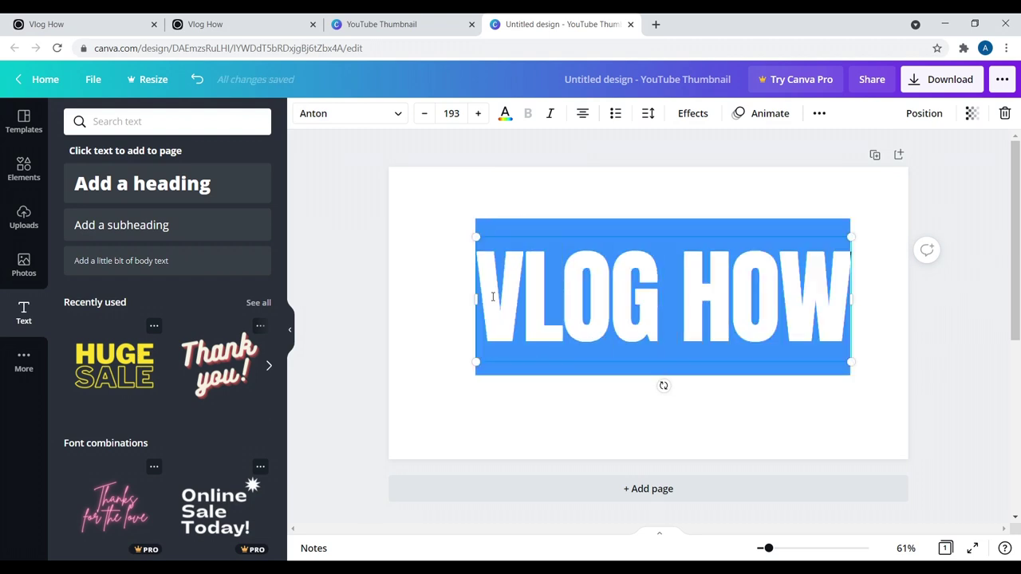
click(680, 118)
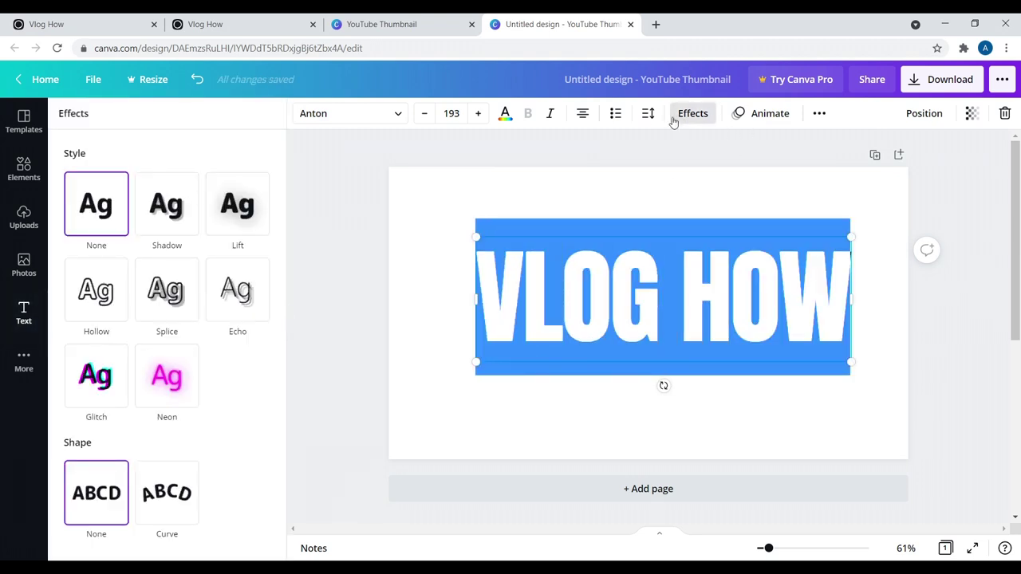
click(221, 214)
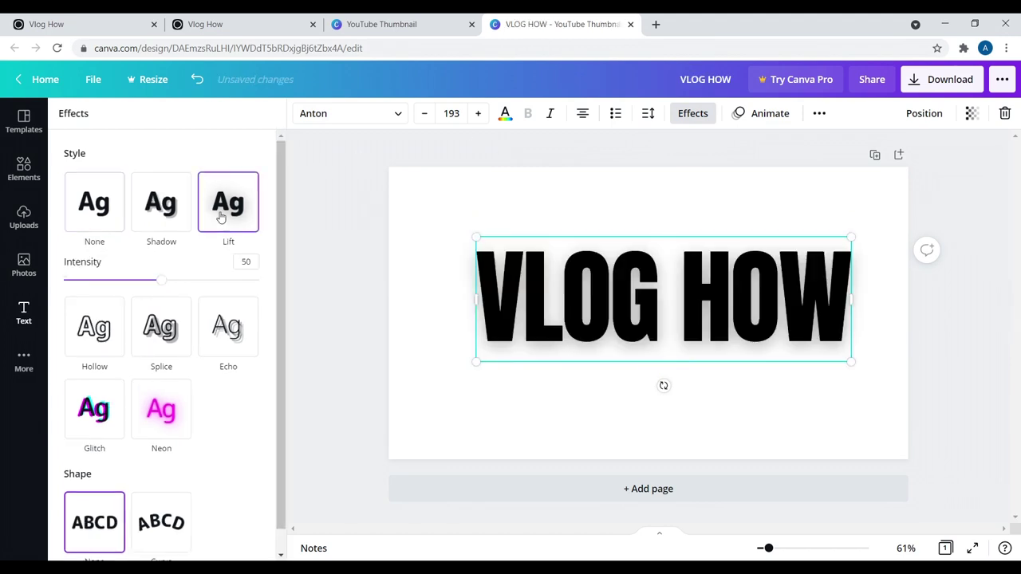
Shrink the heading to about size 139 and position it in the right half of the page.
click(370, 218)
drag(527, 346, 591, 340)
drag(733, 260, 727, 265)
click(624, 200)
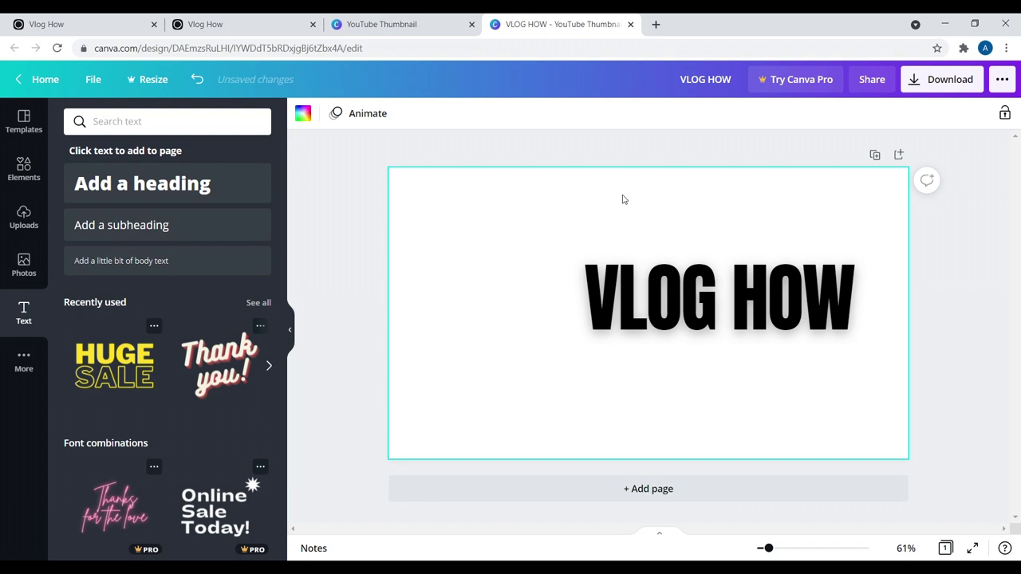
Search the elements library for "camera" and add the solid black camera graphic to the page.
click(24, 171)
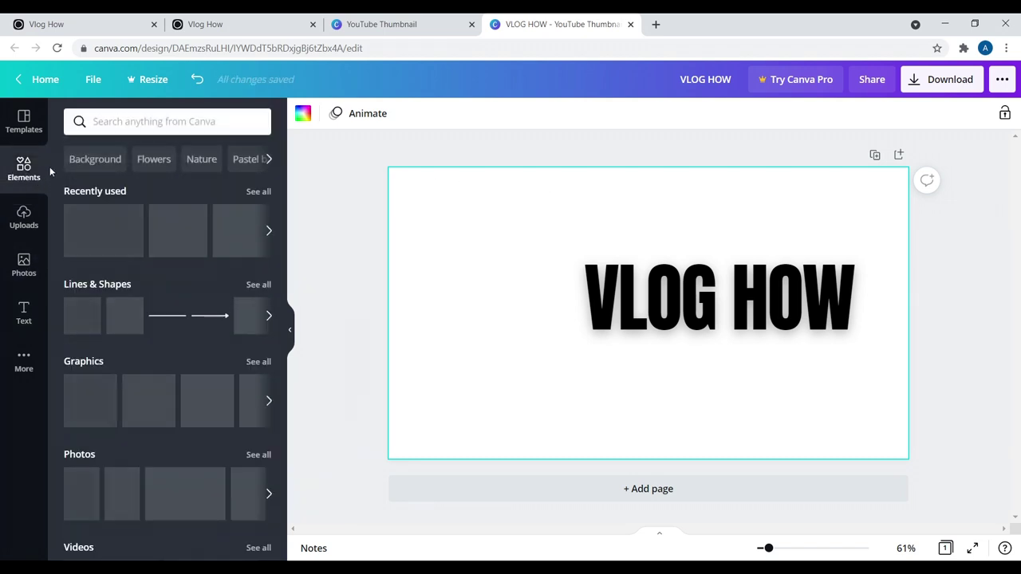
click(146, 123)
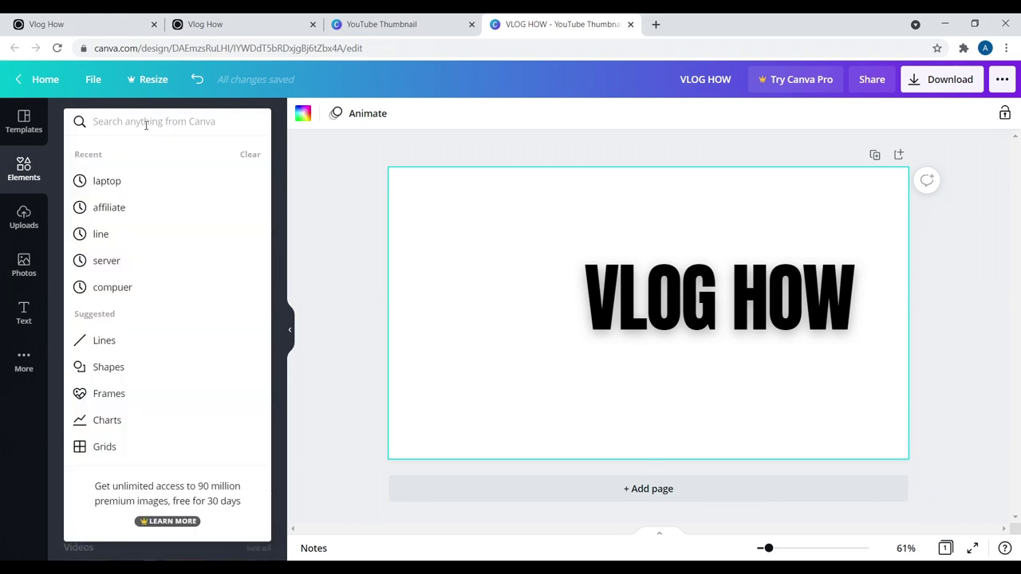
text(camera)
key(Return)
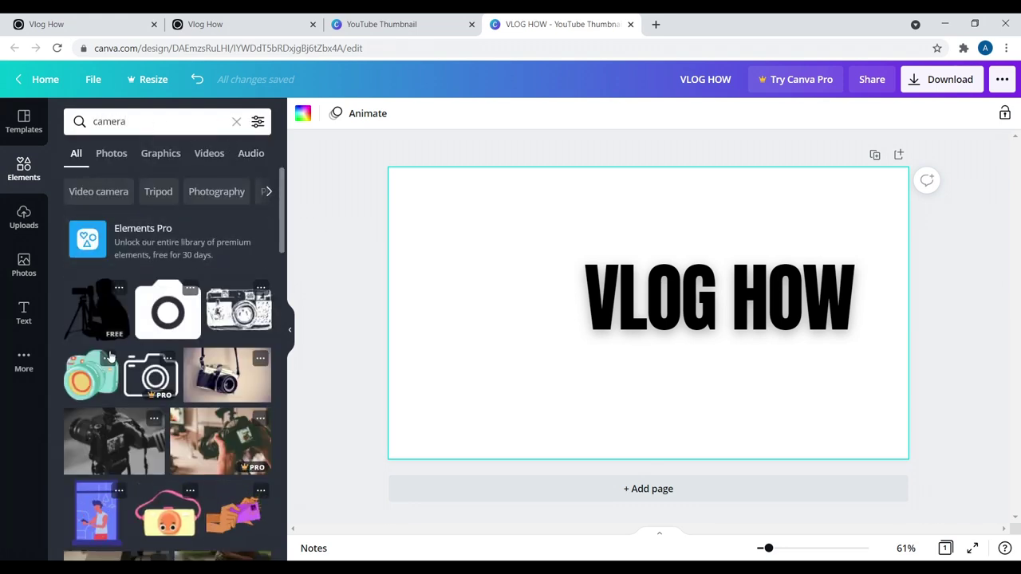
scroll(207, 311, down, 5)
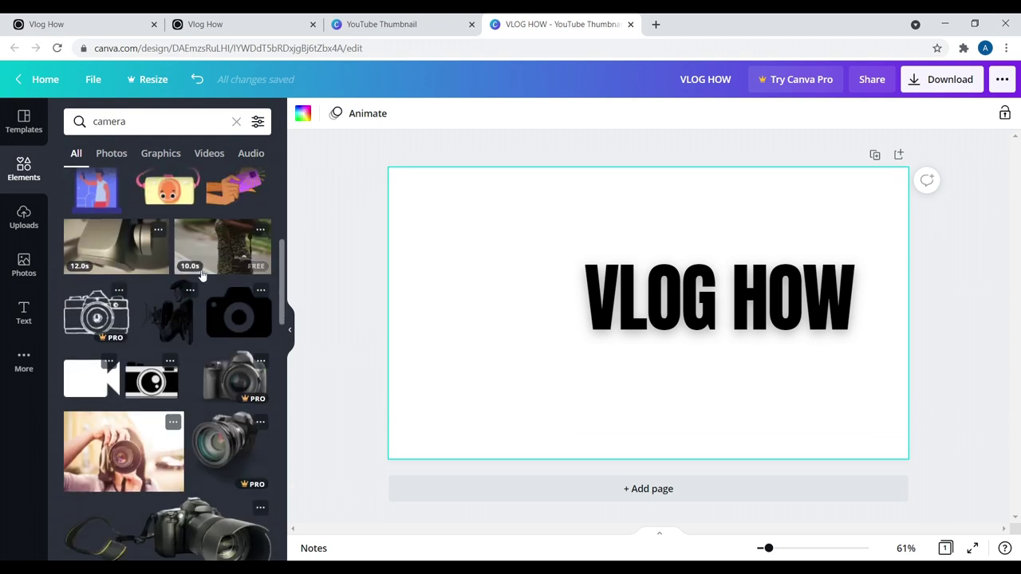
click(229, 319)
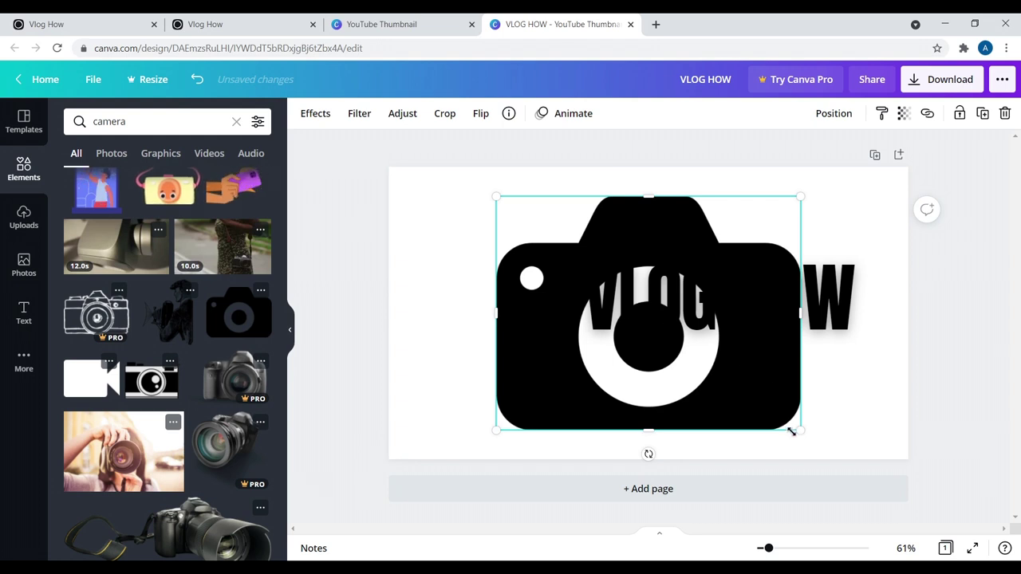
Shrink the camera graphic to slightly taller than the heading, place it left of the text and nudge the heading closer.
drag(797, 428, 560, 318)
drag(555, 239, 530, 301)
drag(468, 261, 448, 246)
drag(448, 338, 439, 352)
click(371, 212)
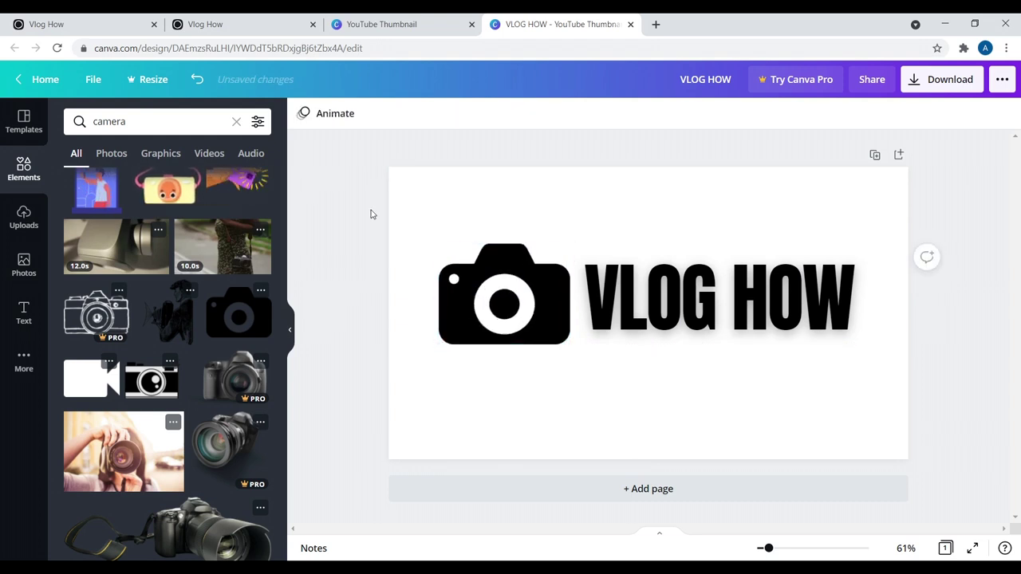
click(756, 281)
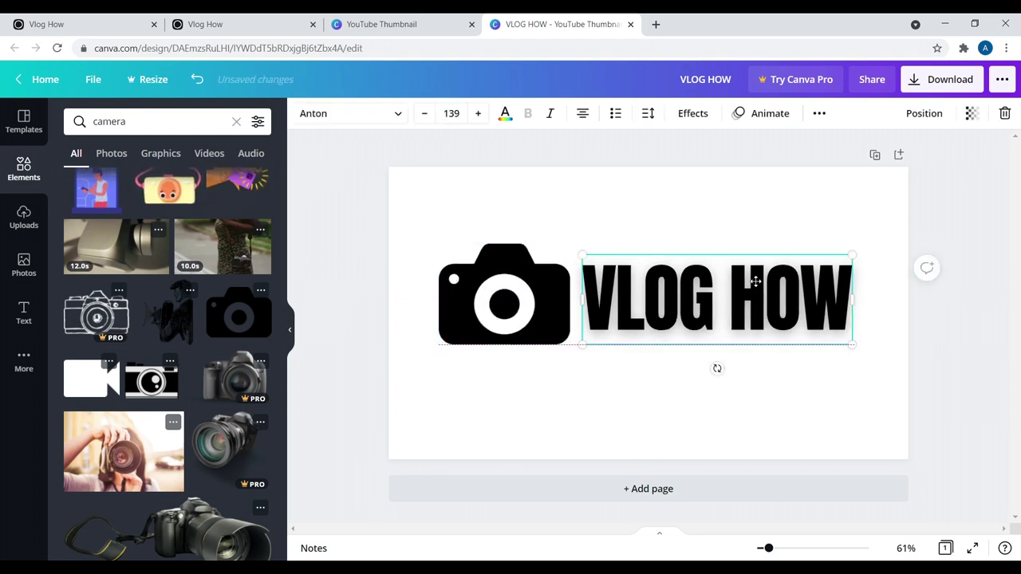
click(749, 217)
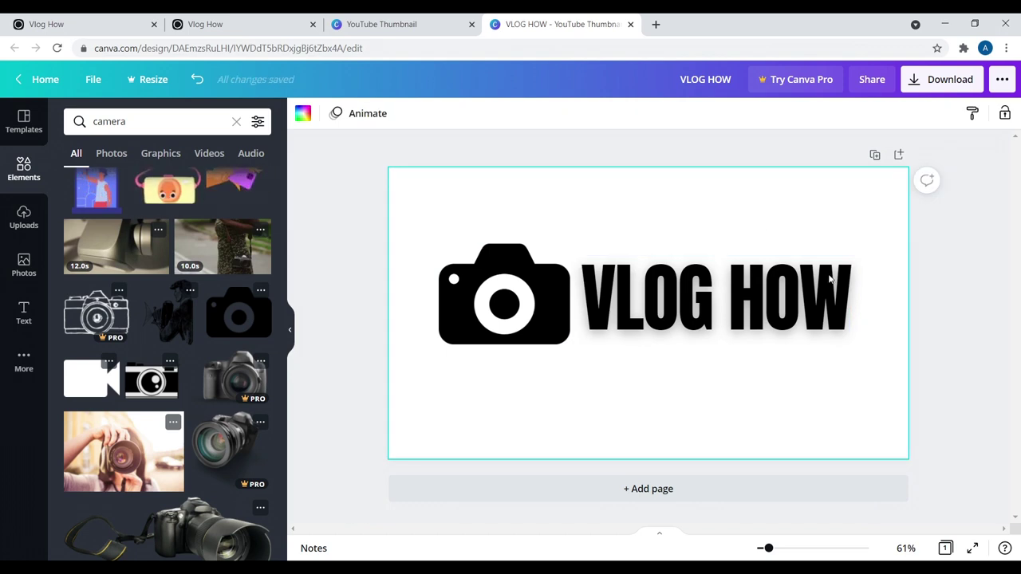
Remove the Lift effect from the VLOG HOW heading by setting its text style to None.
click(745, 308)
drag(838, 298, 583, 295)
click(692, 113)
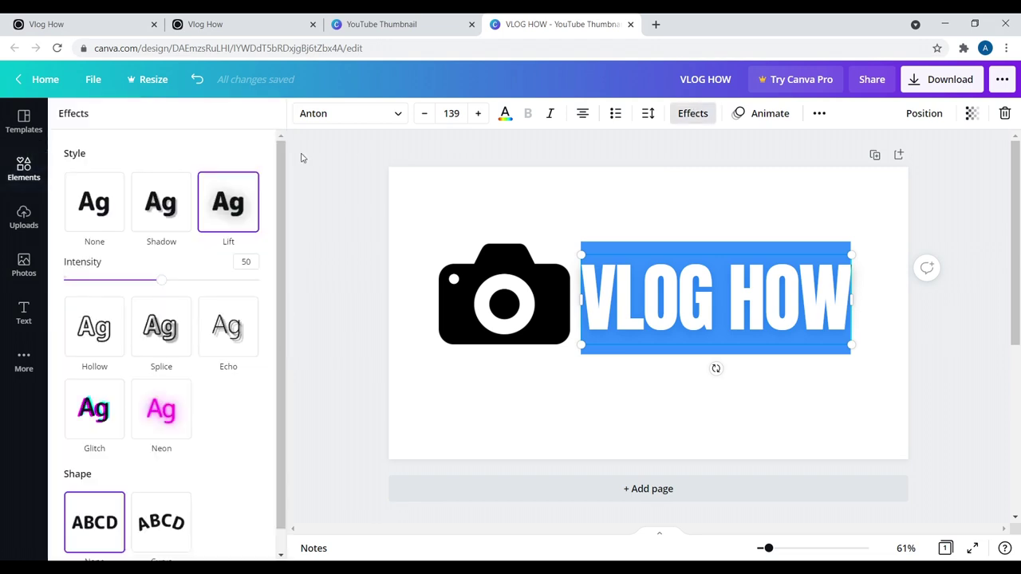
click(96, 206)
click(378, 205)
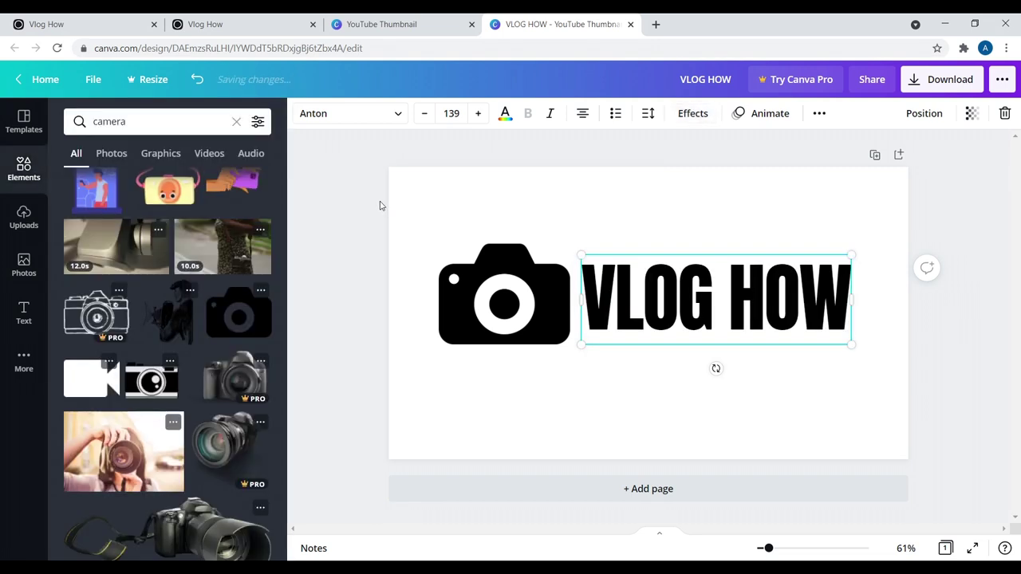
click(744, 320)
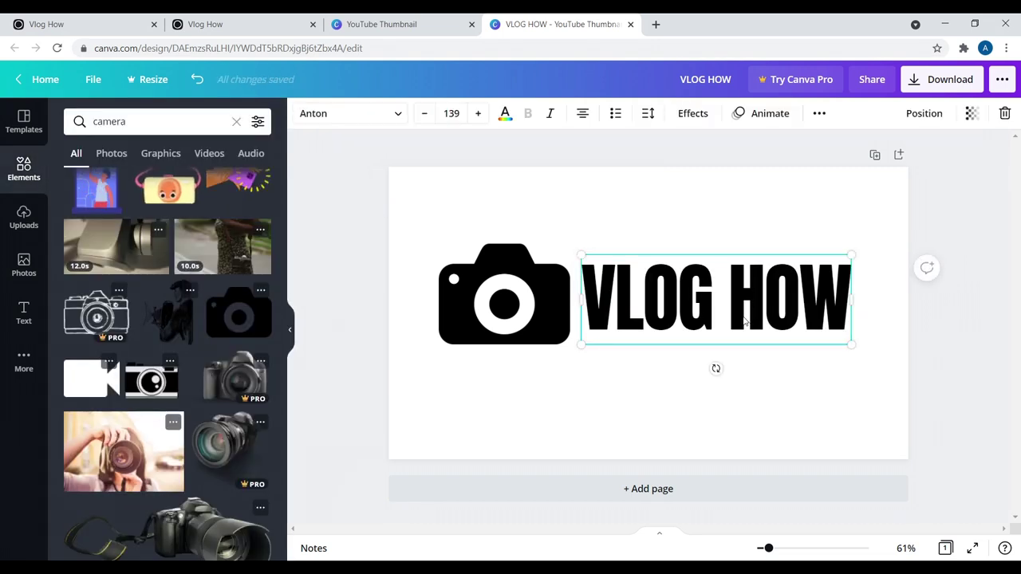
click(738, 204)
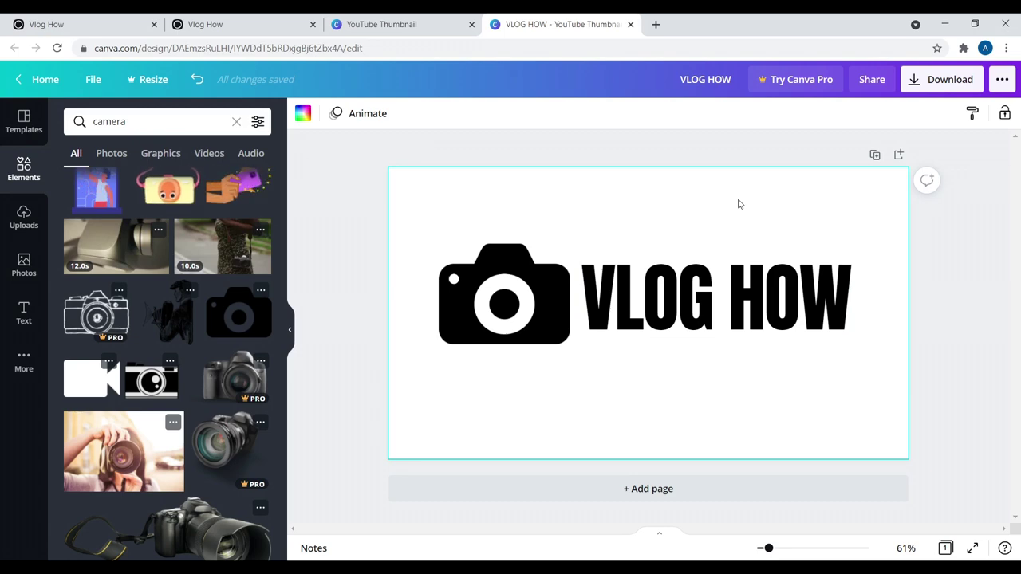
Compare the logo with the live blog, download the VLOG HOW design as a PNG and copy the file to the desktop.
click(239, 24)
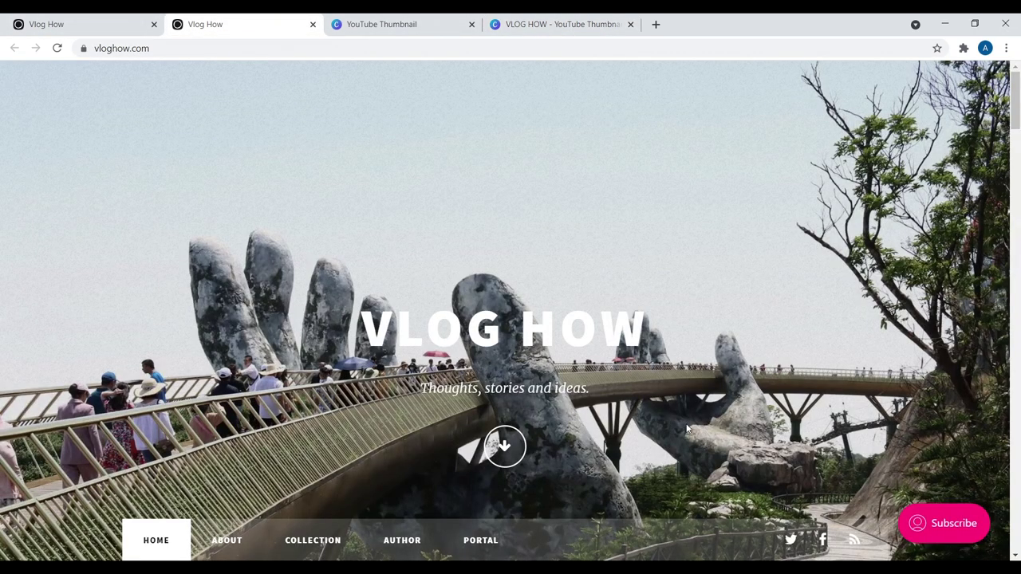
click(570, 21)
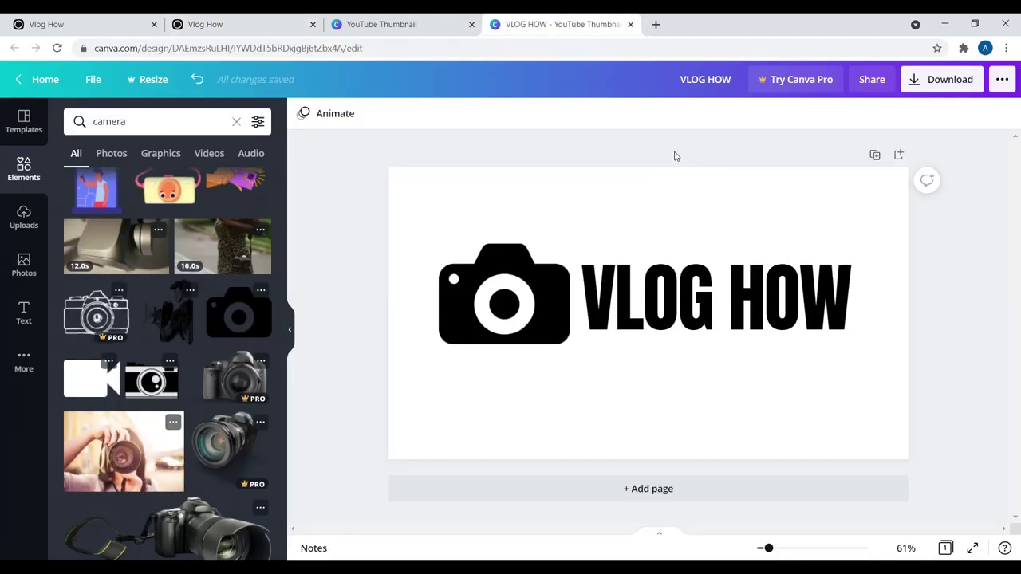
click(941, 80)
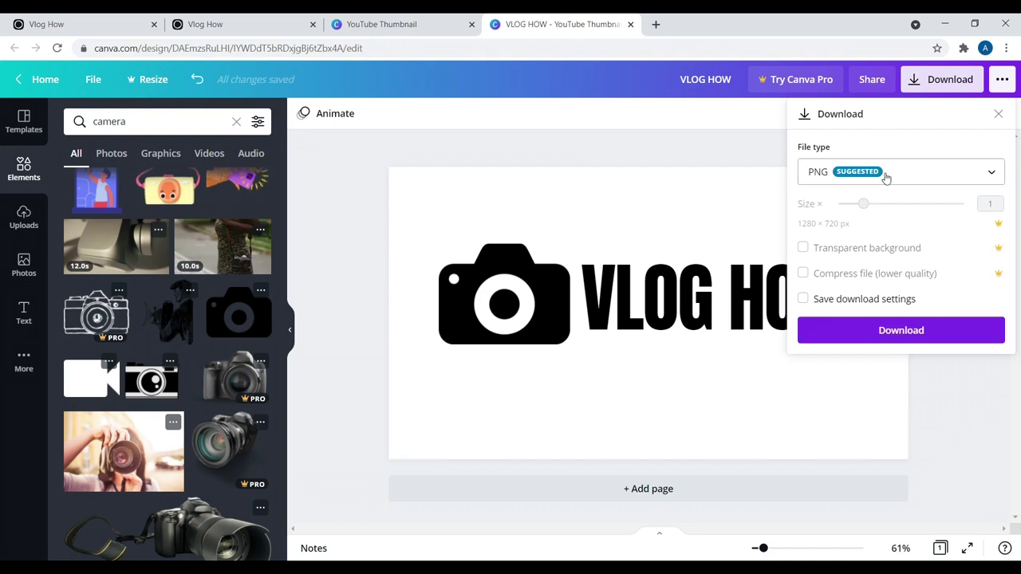
click(891, 338)
double_click(769, 18)
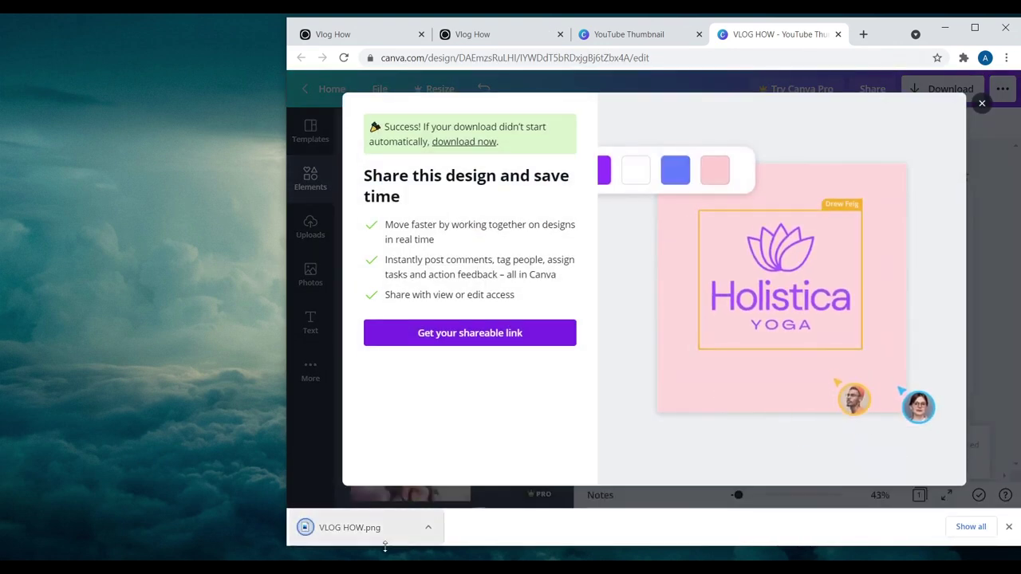
drag(349, 528, 73, 297)
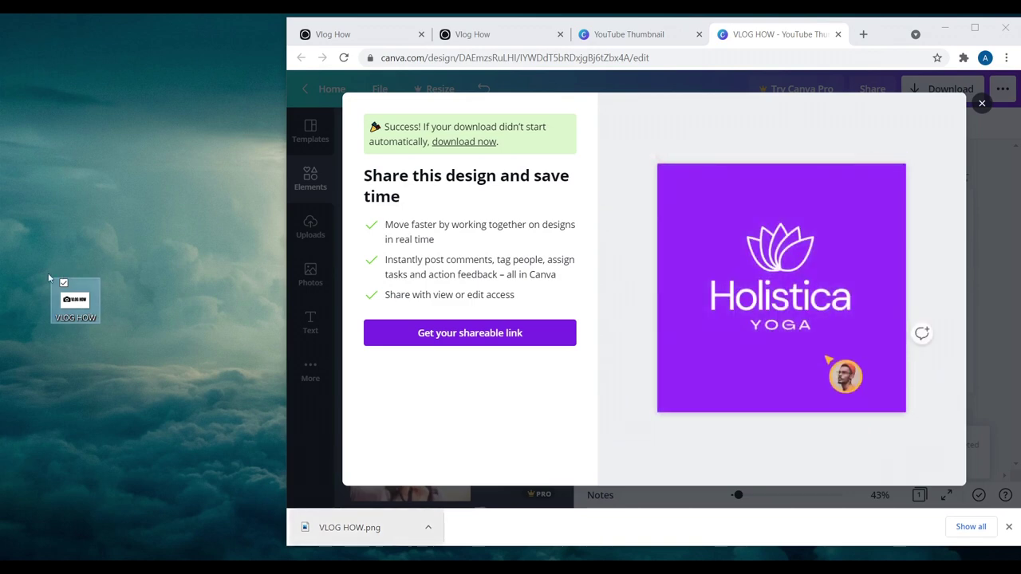
click(972, 29)
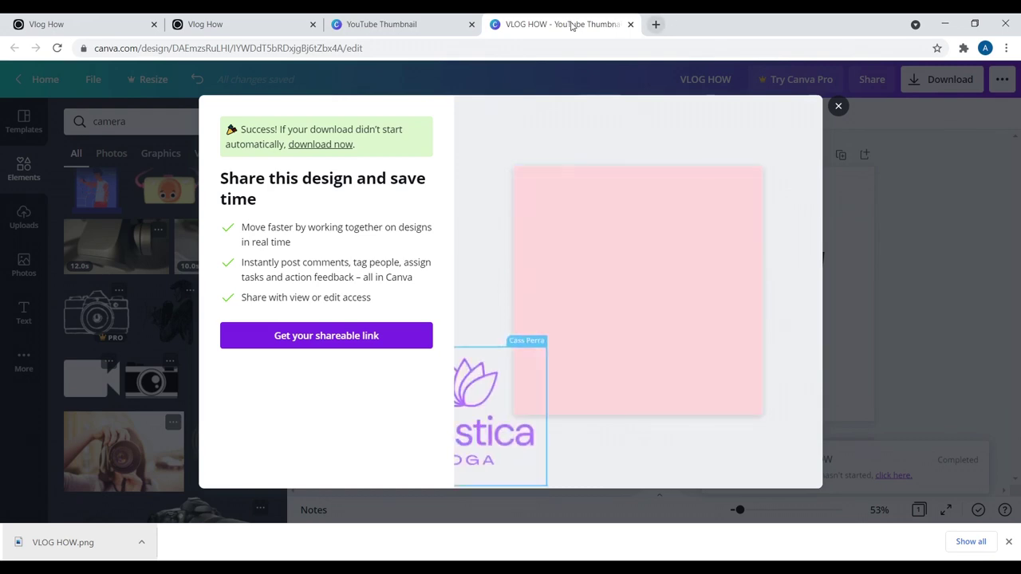
Open the remove.bg website in a new browser tab and dismiss the finished-download bar.
click(654, 25)
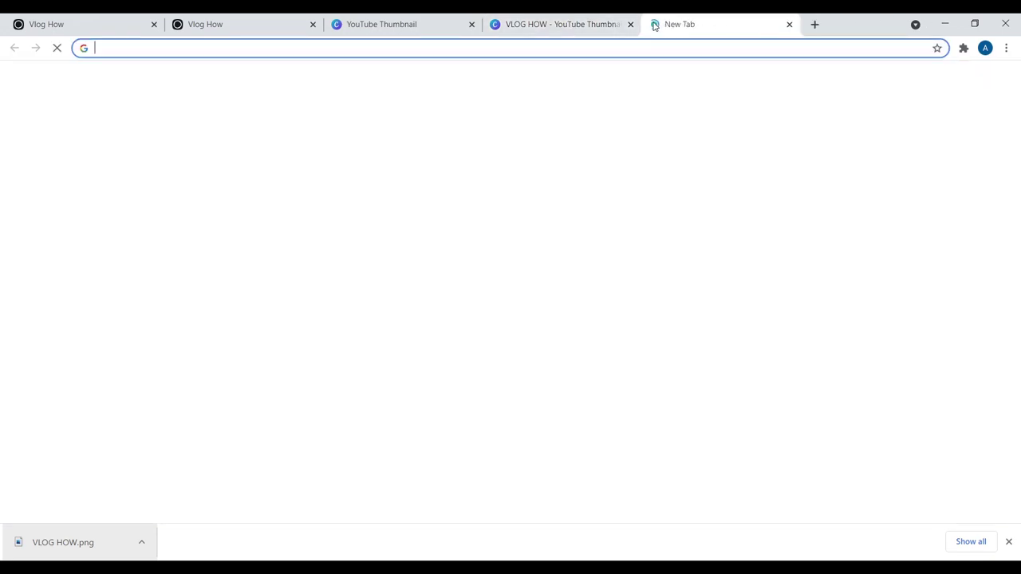
text(e)
key(BackSpace)
key(BackSpace)
text(re)
key(Return)
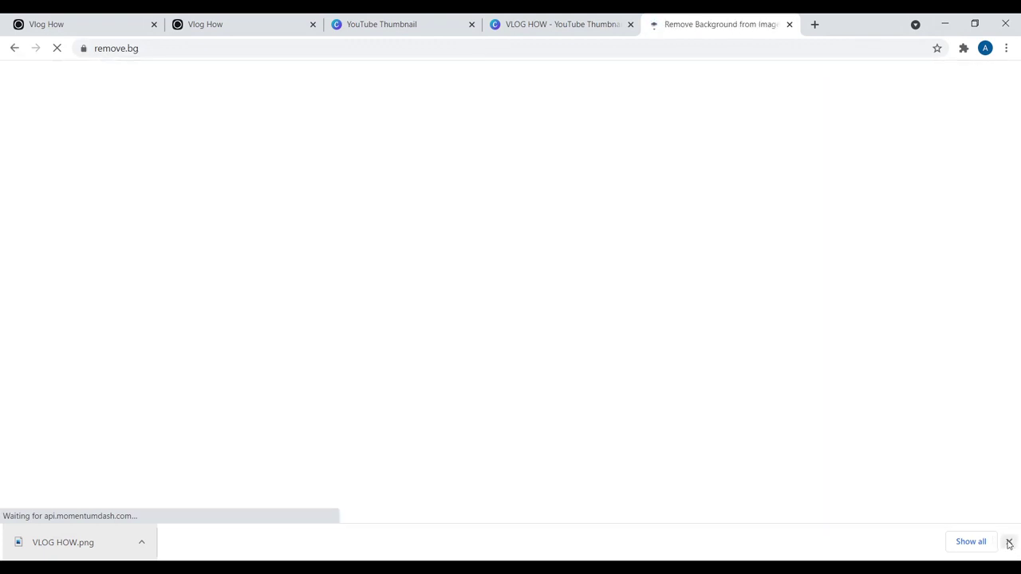
click(1008, 543)
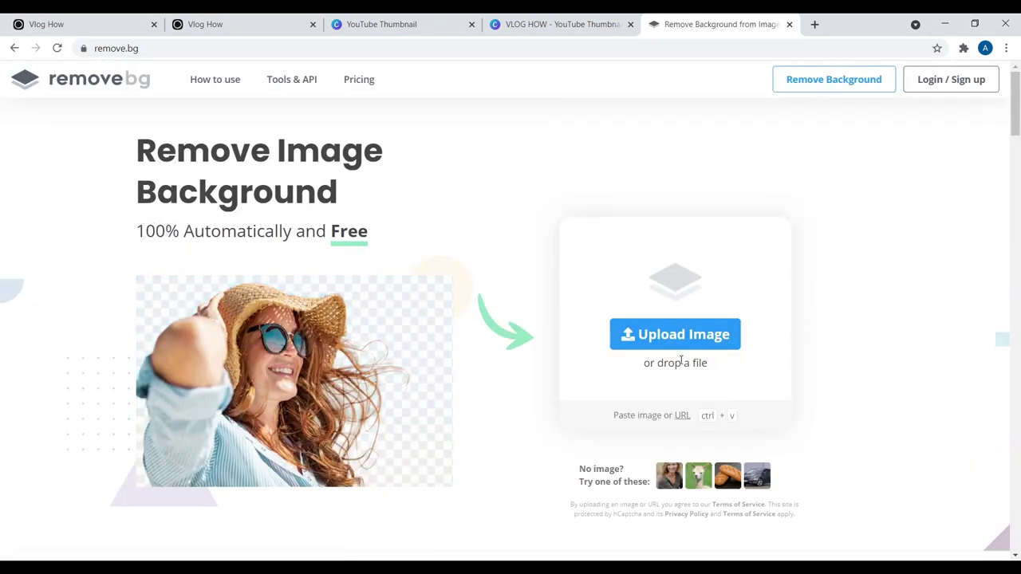
Remove the background of the VLOG HOW image from the desktop, download the preview-size result and copy it to the desktop.
click(676, 338)
click(303, 128)
click(461, 310)
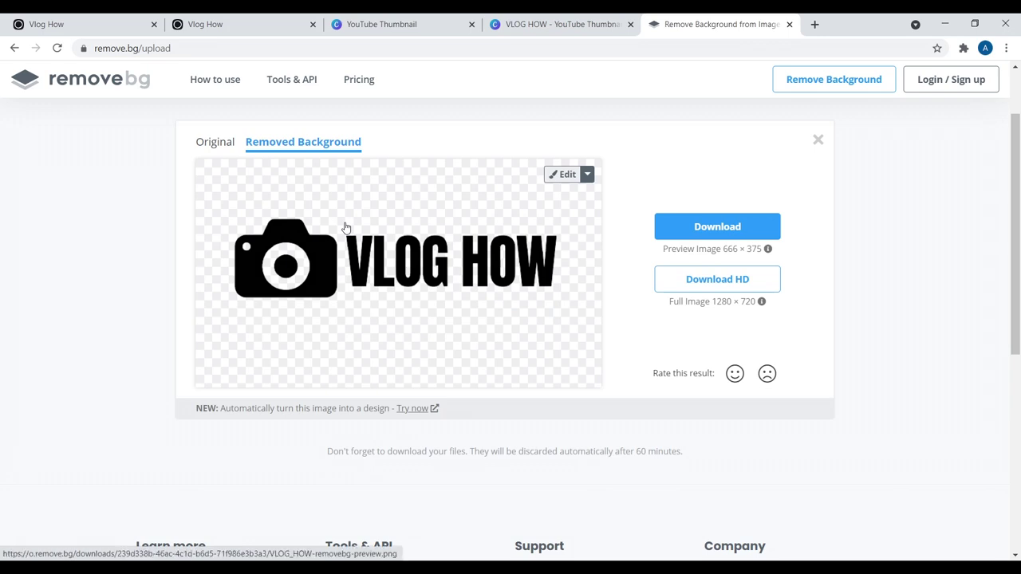
click(717, 227)
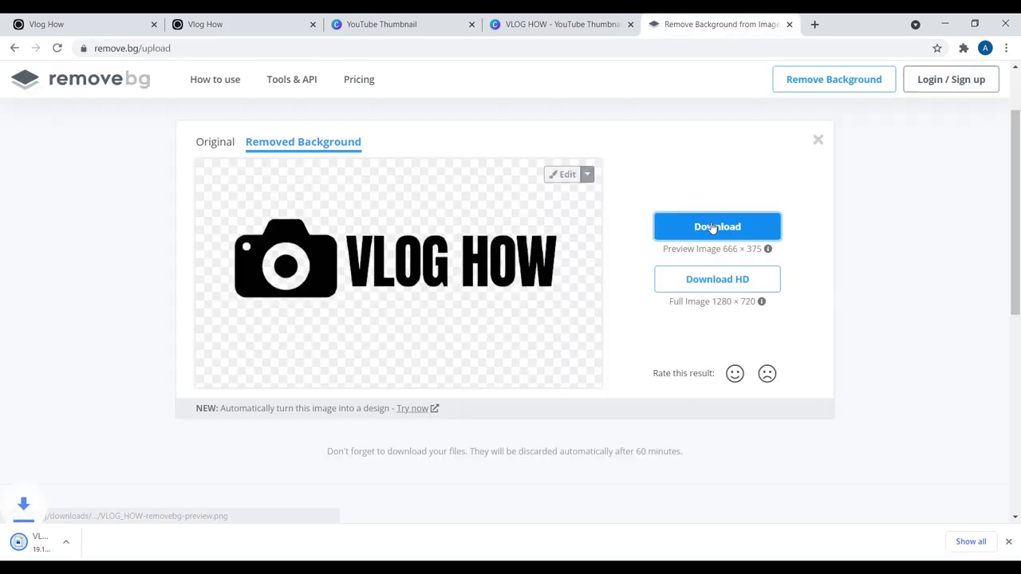
drag(851, 26, 850, 41)
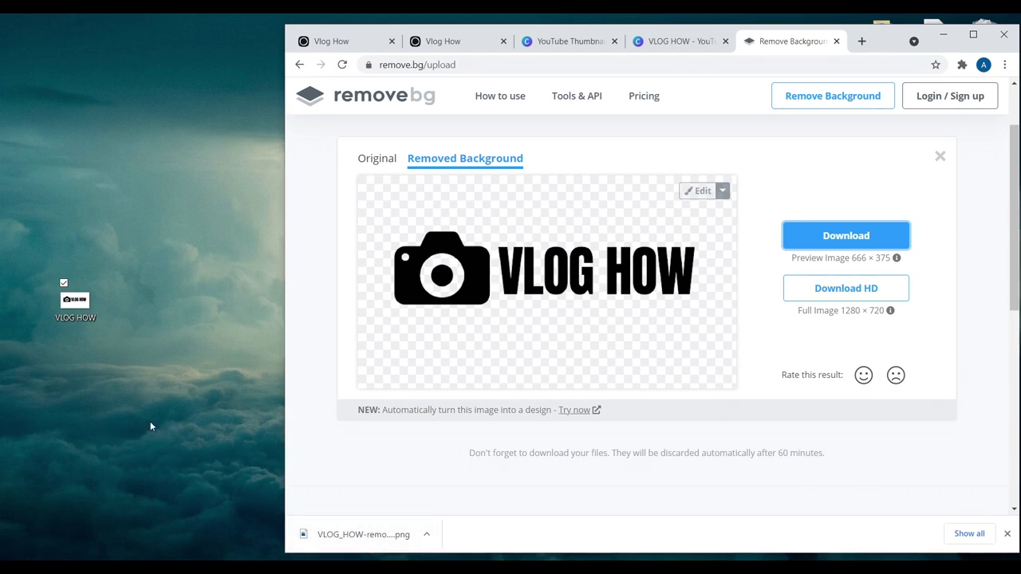
click(148, 424)
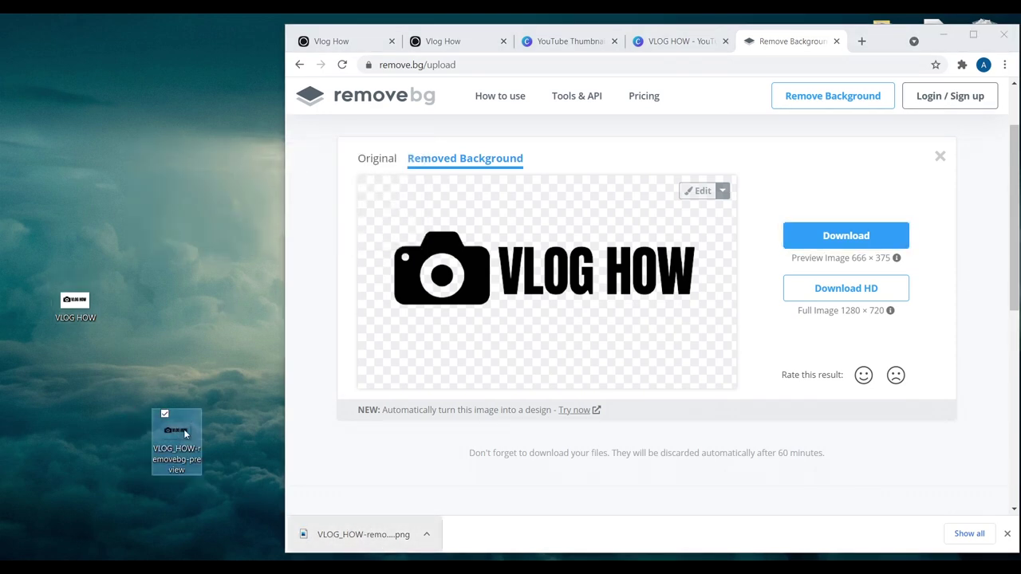
Open the VLOG_HOW-removebg-preview image in Microsoft Office 2010 and start cropping it.
right_click(183, 429)
mouse_move(123, 249)
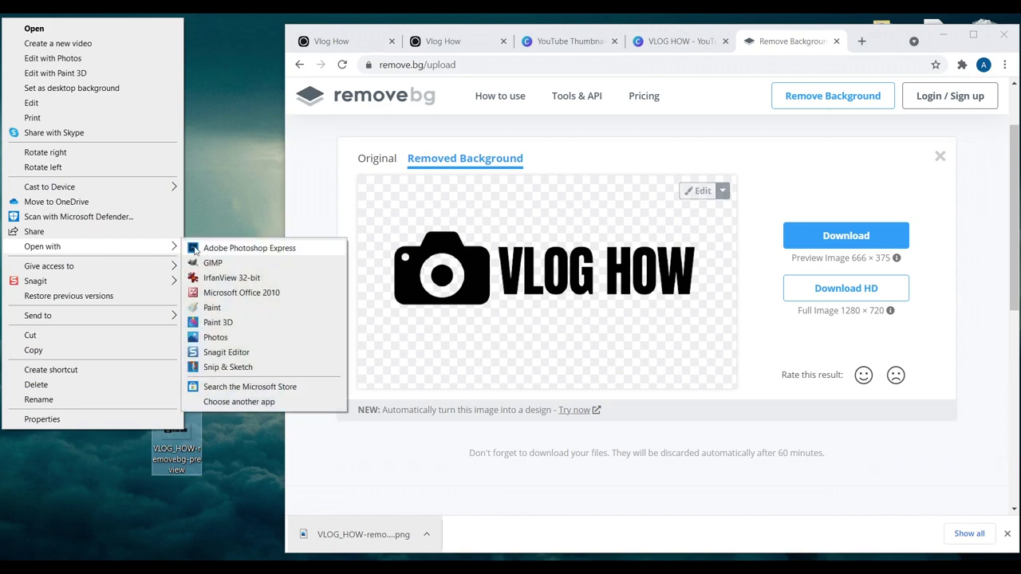
click(239, 292)
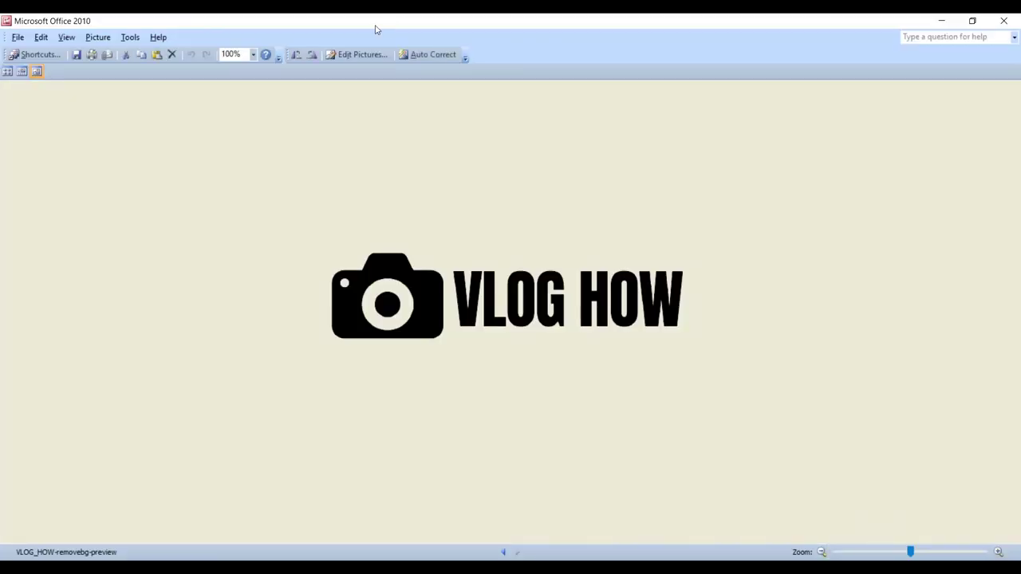
click(359, 55)
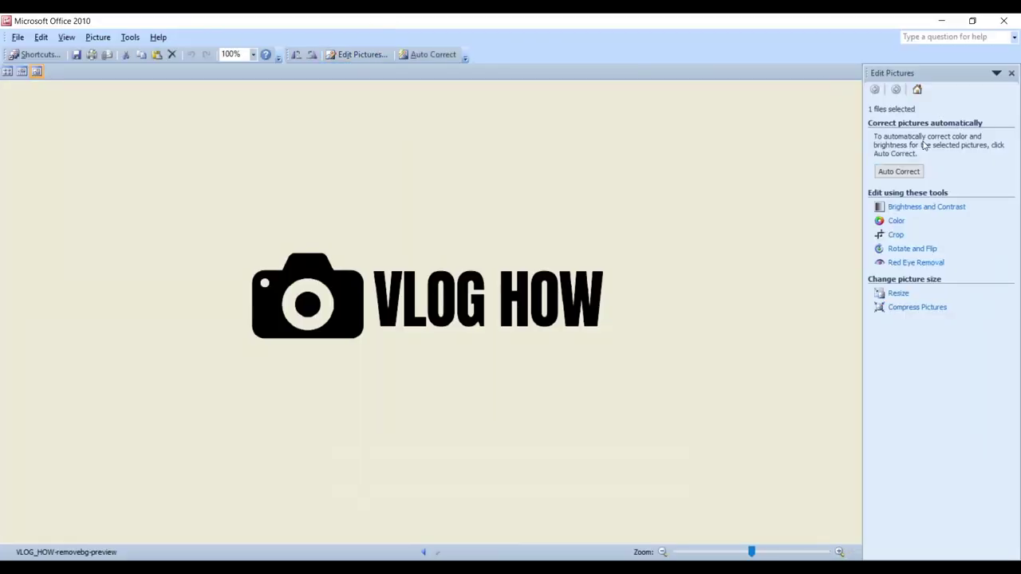
click(896, 236)
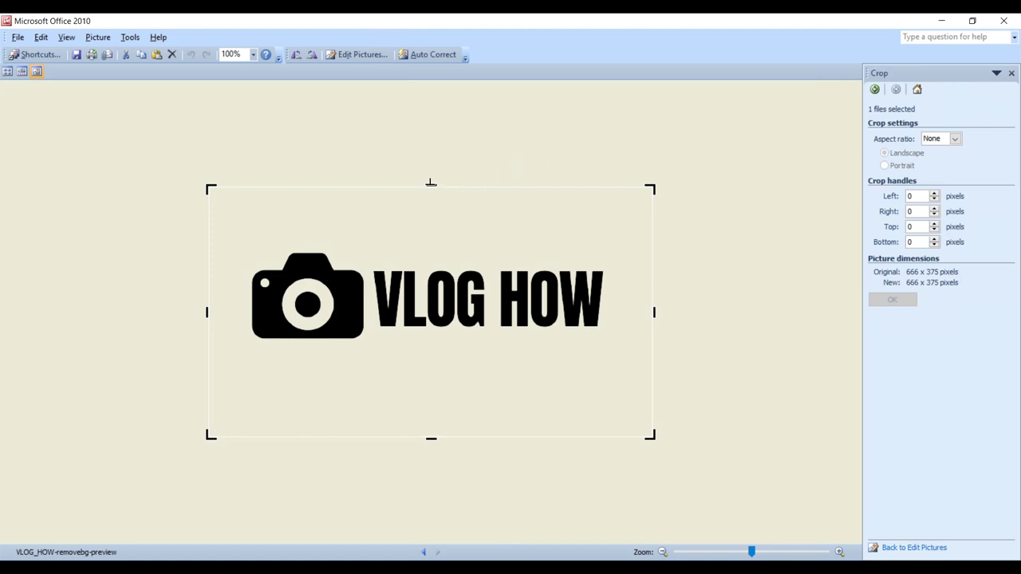
Crop the empty margins around the logo by 43 pixels left, 56 right, 80 top and 132 bottom.
drag(430, 183, 430, 238)
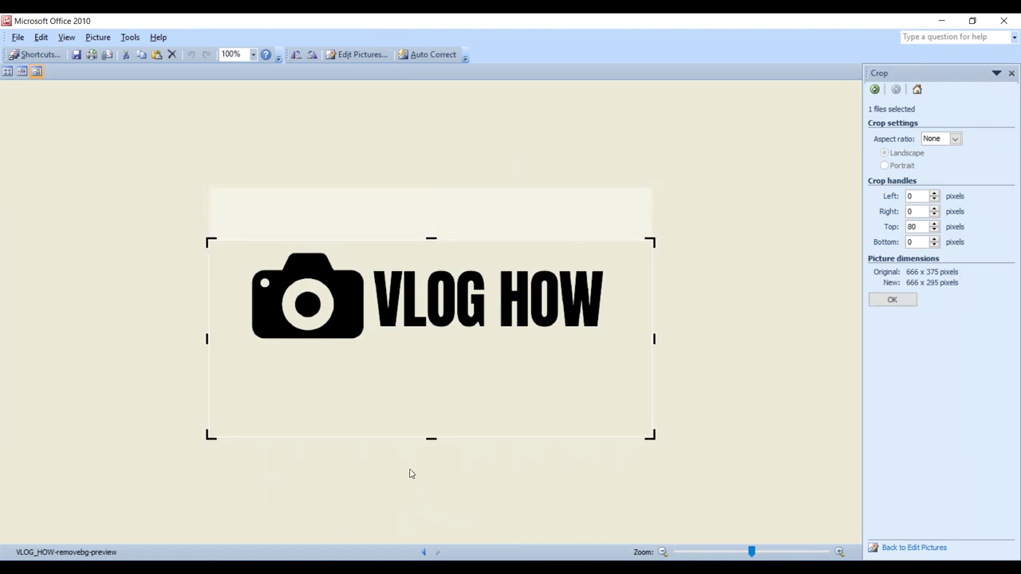
drag(429, 439, 433, 351)
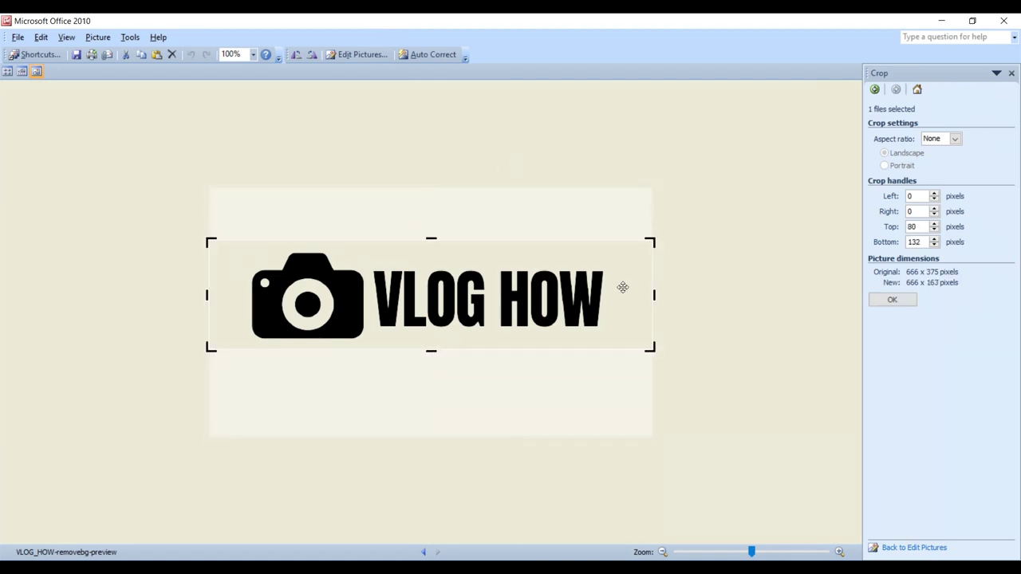
drag(654, 294, 614, 291)
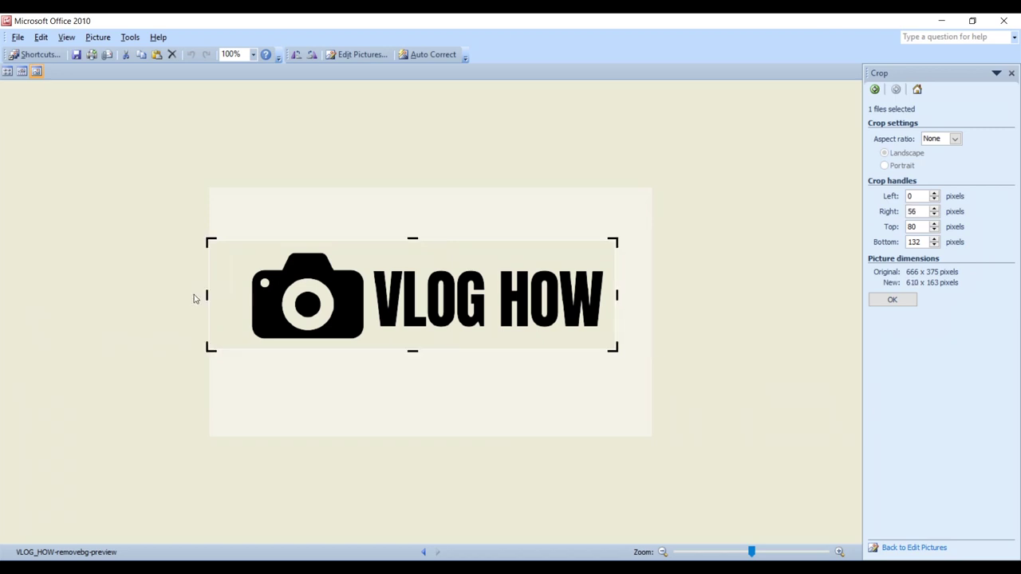
drag(205, 296, 236, 296)
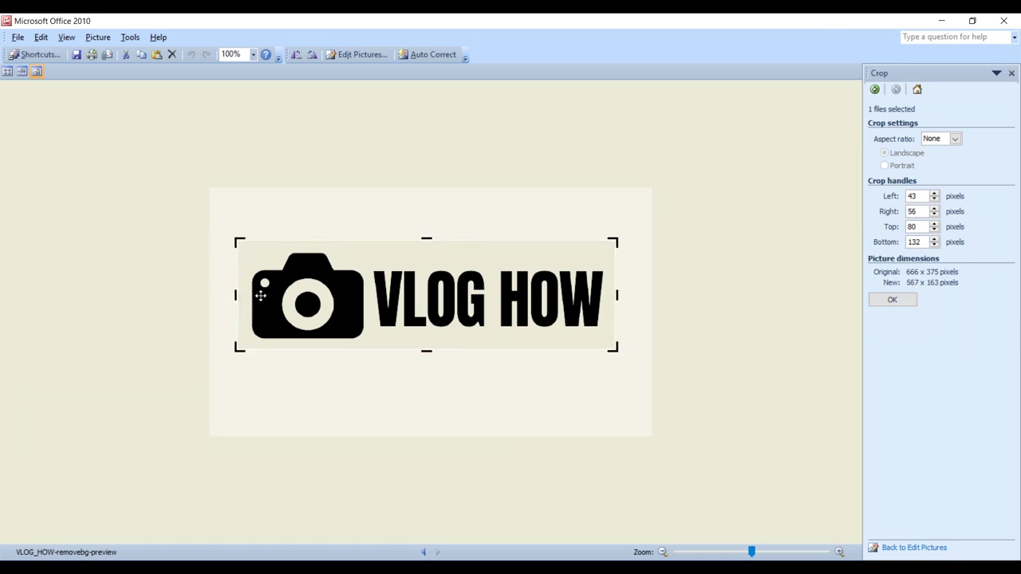
click(892, 301)
Save the cropped logo, close the picture editor and restore the browser to full size.
click(1003, 21)
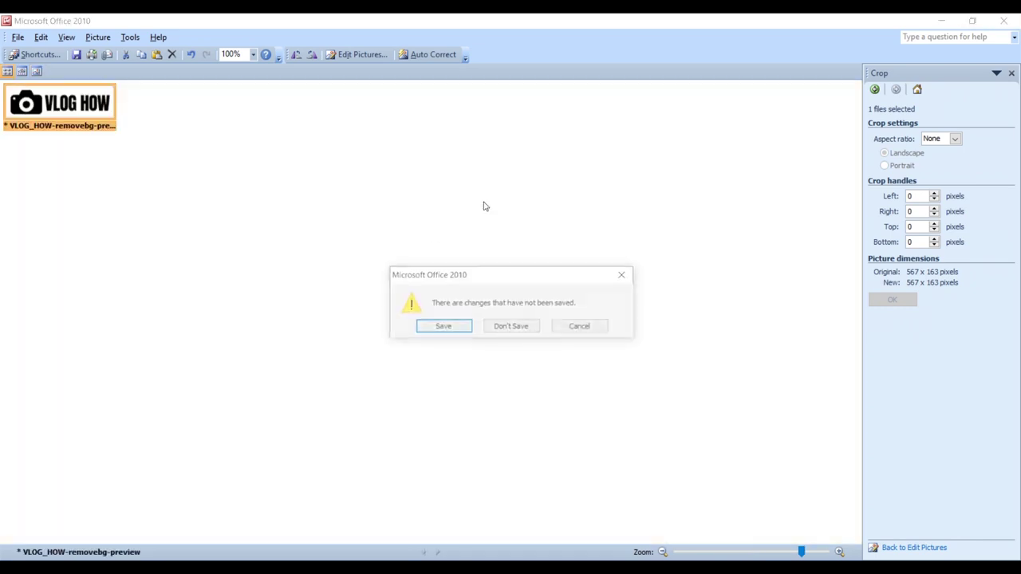
click(440, 329)
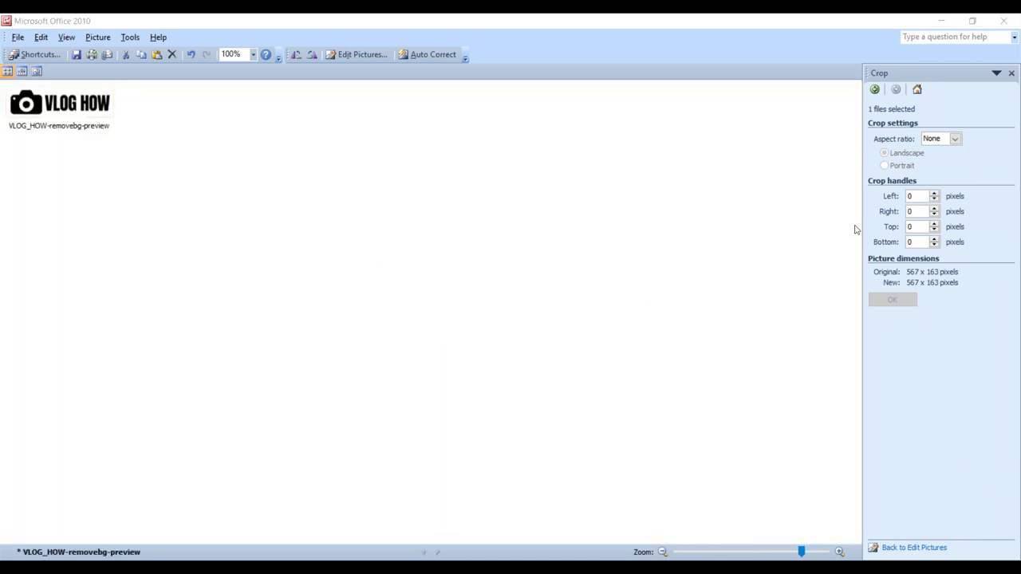
click(1003, 20)
click(972, 35)
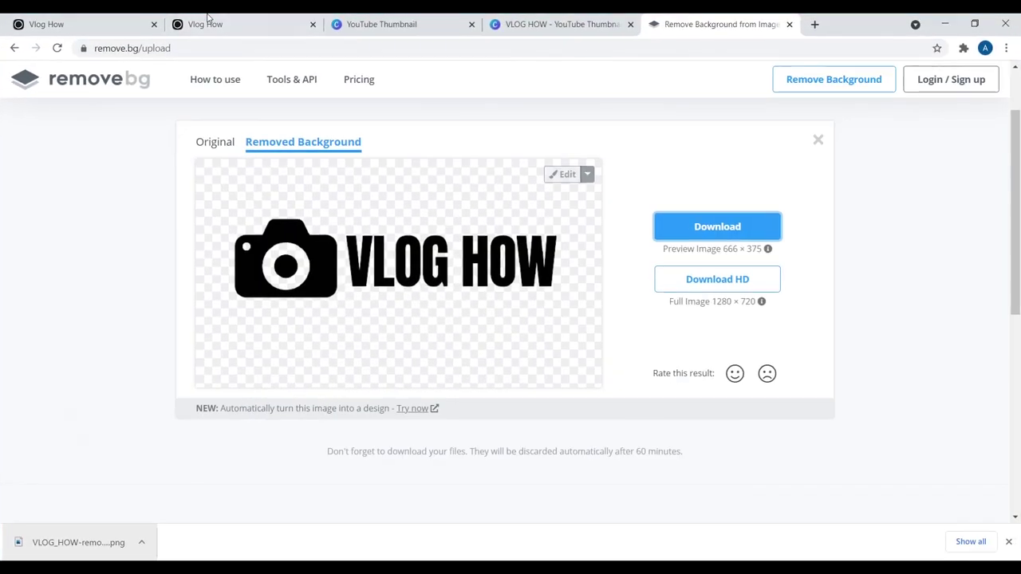
Switch to the Ghost admin and try VLOG_HOW-removebg-preview as the publication logo in the branding settings.
click(93, 18)
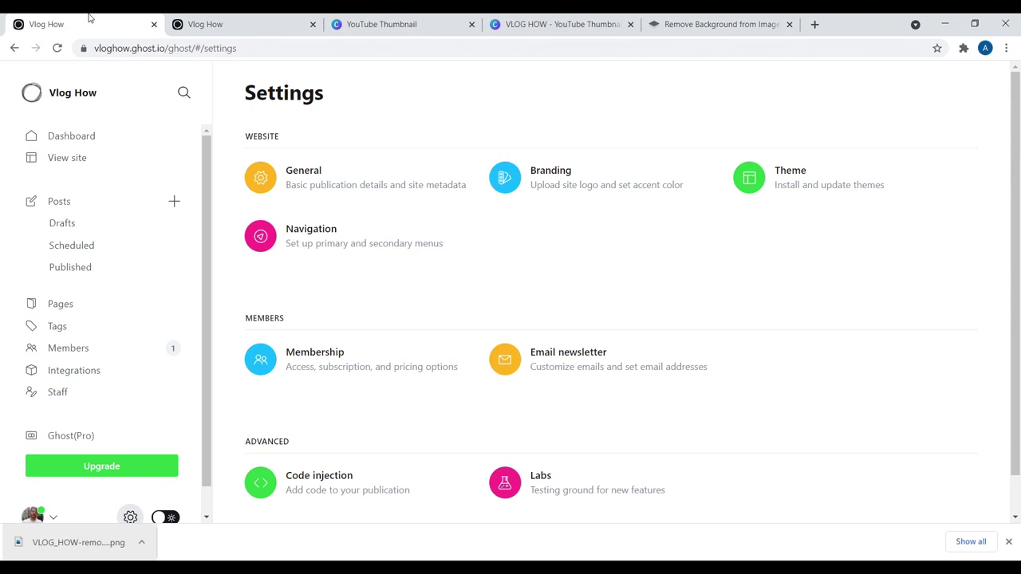
click(578, 186)
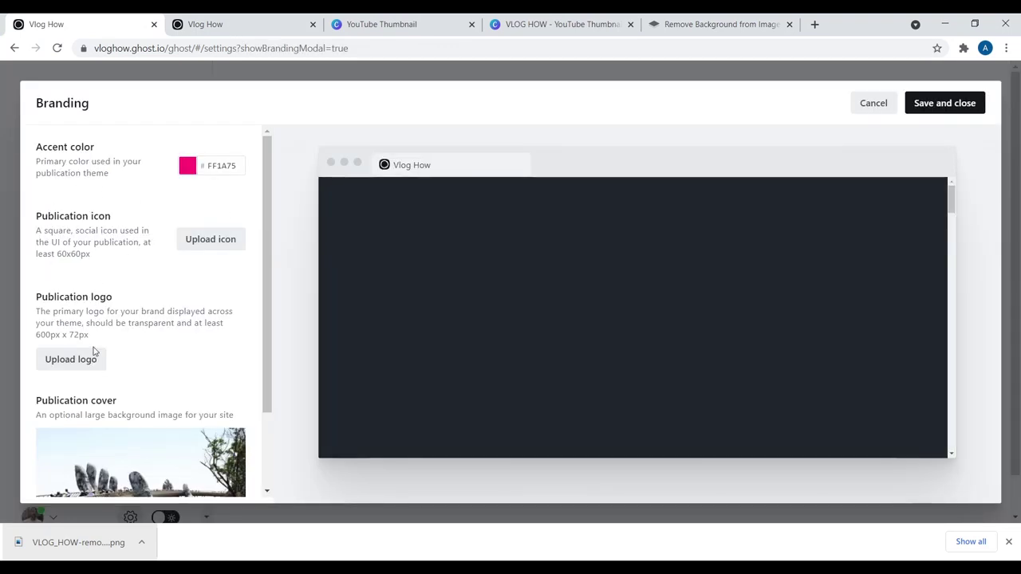
click(79, 361)
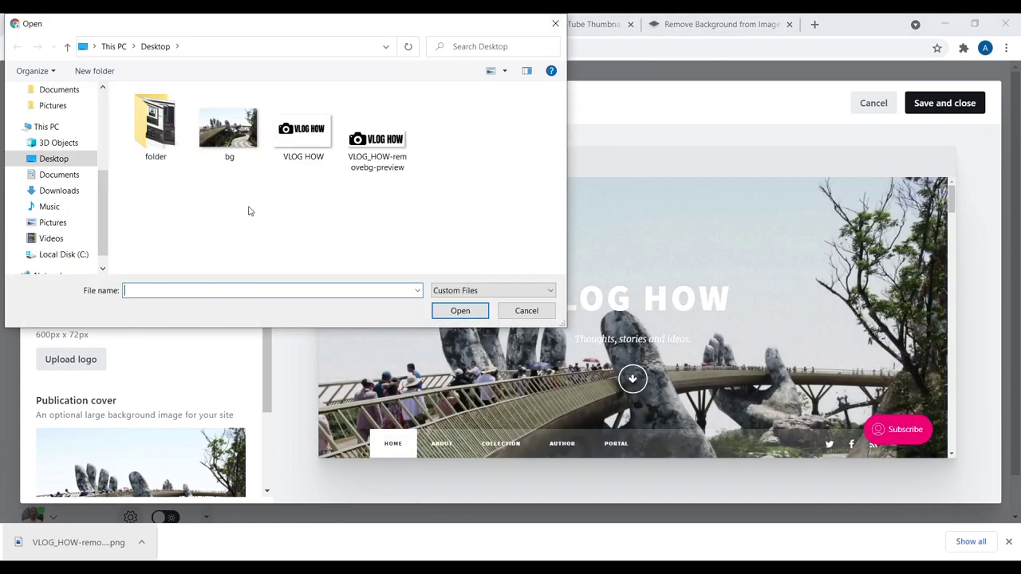
click(377, 143)
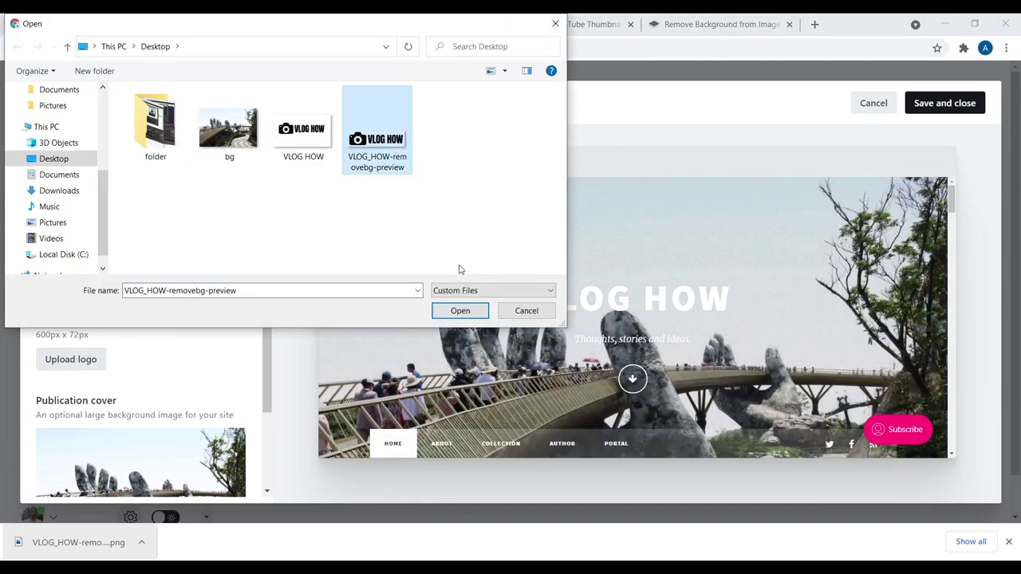
click(463, 310)
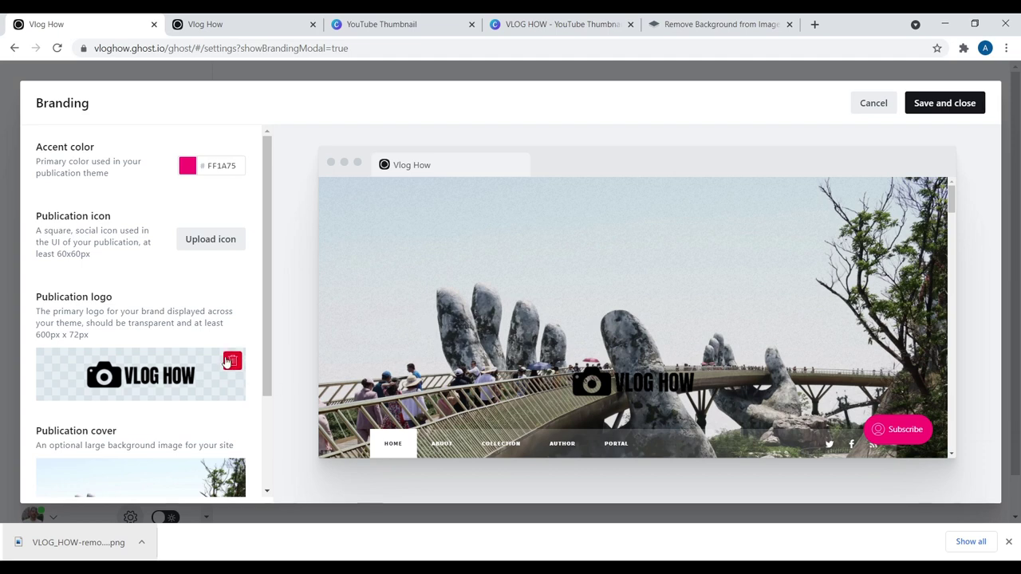
Remove the uploaded publication logo and check the site preview with the text title.
click(230, 361)
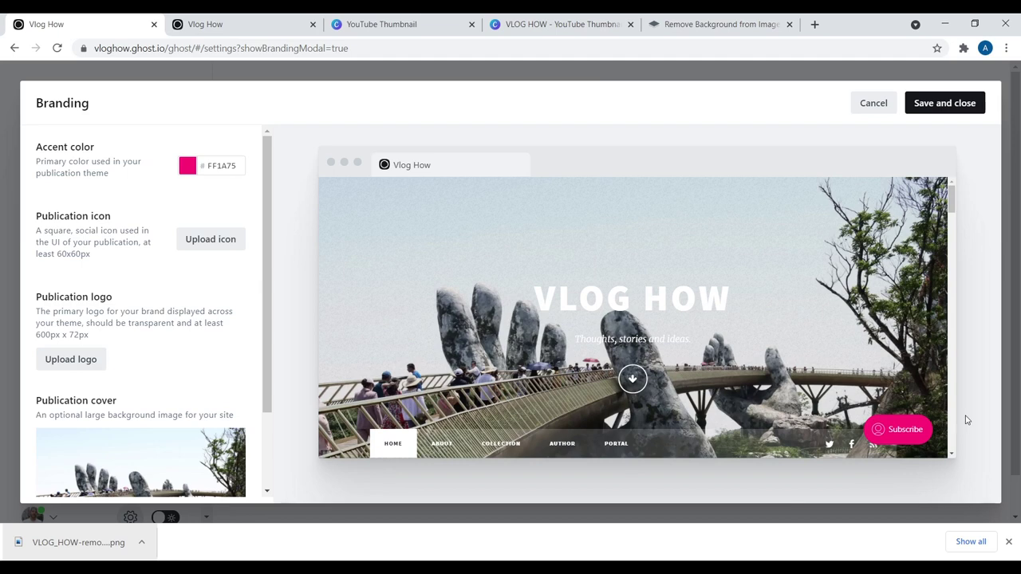
scroll(950, 200, down, 3)
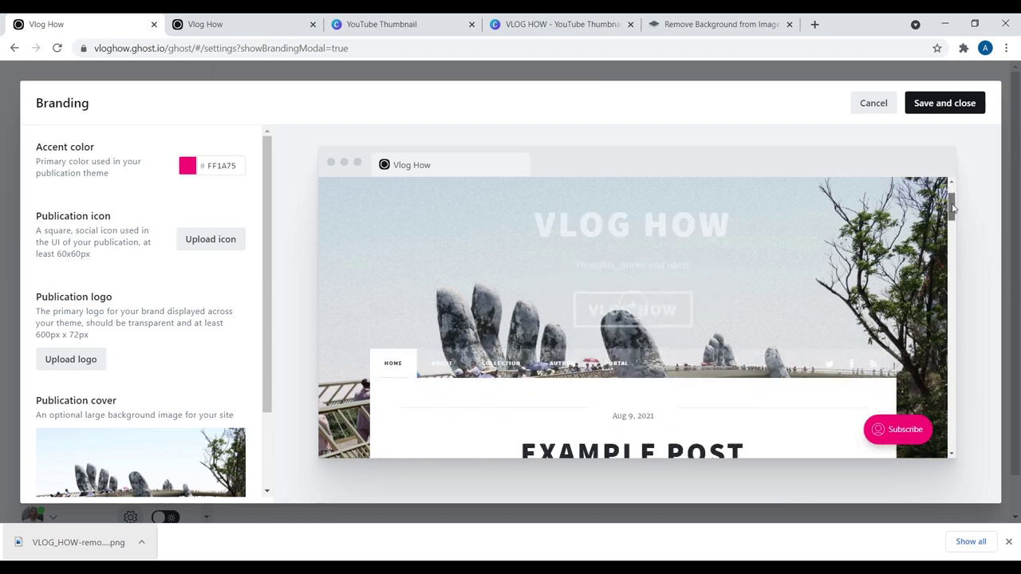
scroll(693, 223, up, 1)
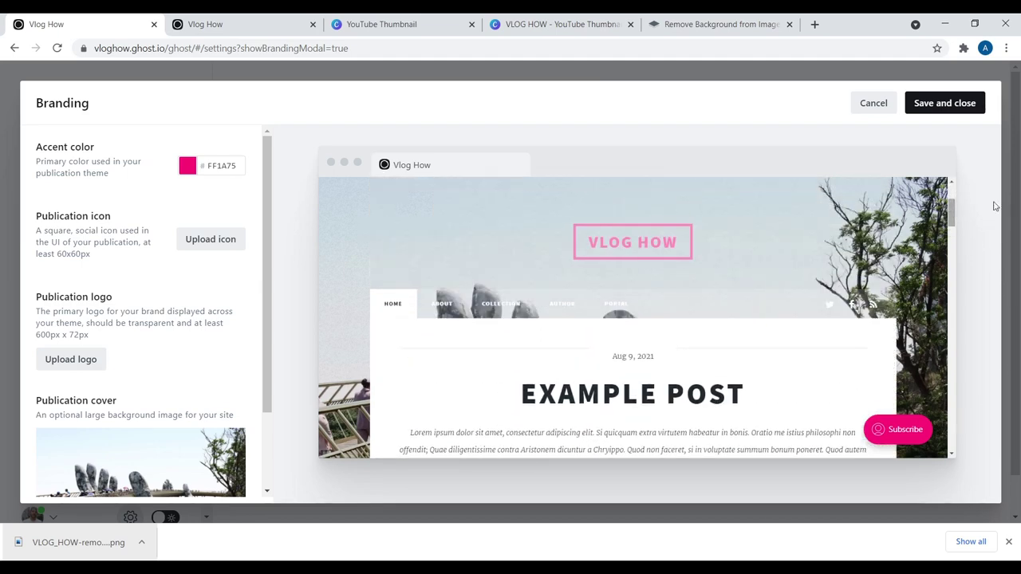
scroll(952, 214, up, 2)
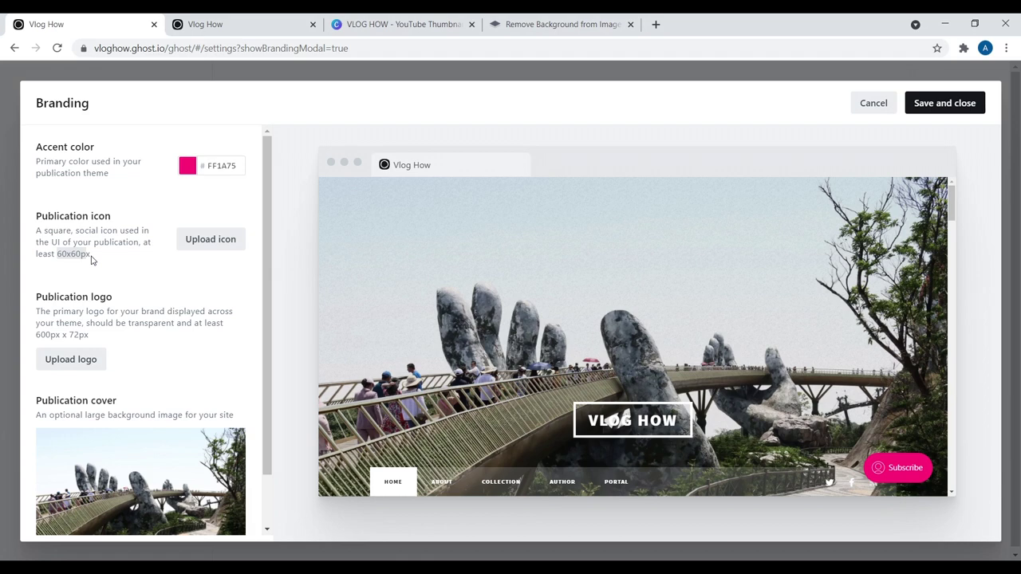
Switch to the Canva logo design, delete the VLOG HOW heading and move the camera graphic to the middle of the page.
click(406, 23)
click(713, 286)
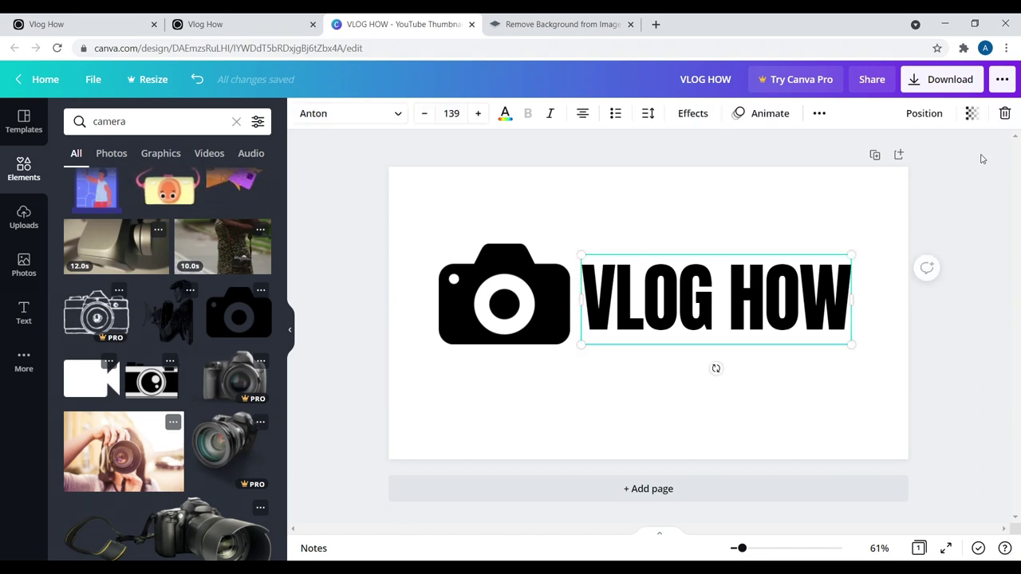
key(Delete)
drag(518, 294, 650, 311)
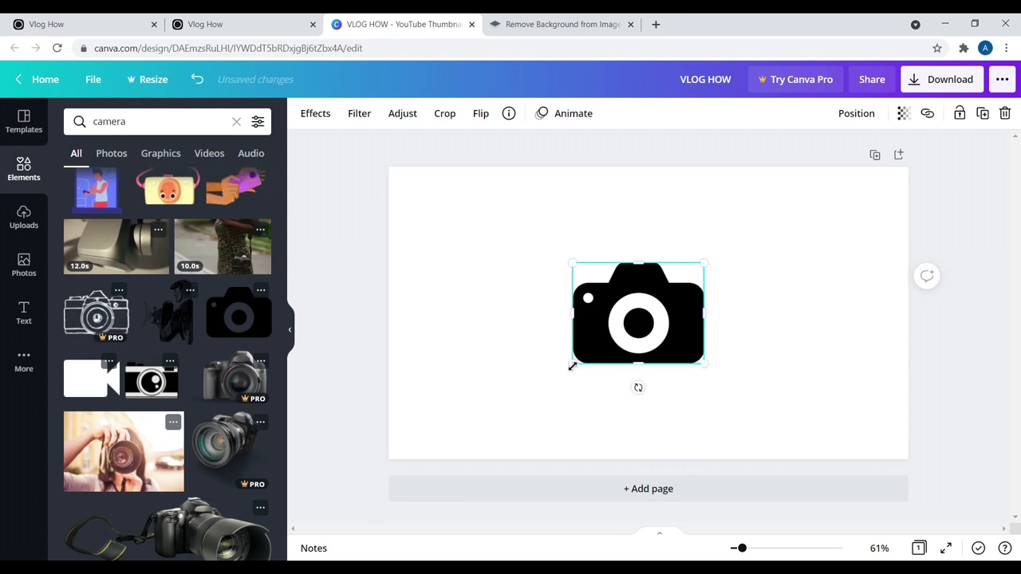
Enlarge the camera graphic to fill more of the page and reposition it around the page's middle.
drag(570, 366, 517, 406)
drag(712, 407, 750, 439)
drag(646, 343, 651, 315)
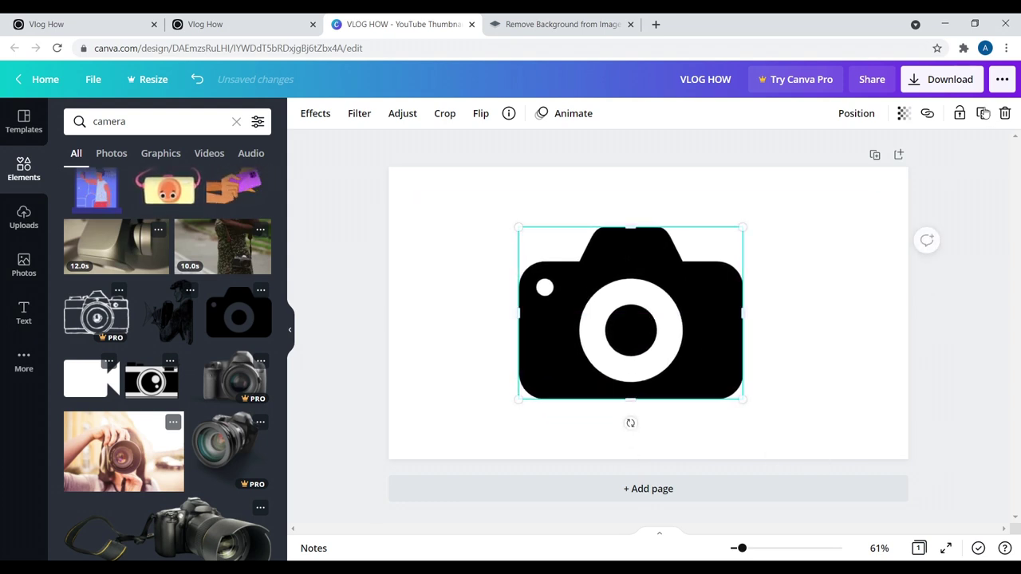
Download the camera design as a PNG and copy the VLOG HOW (1) file to the desktop.
click(941, 79)
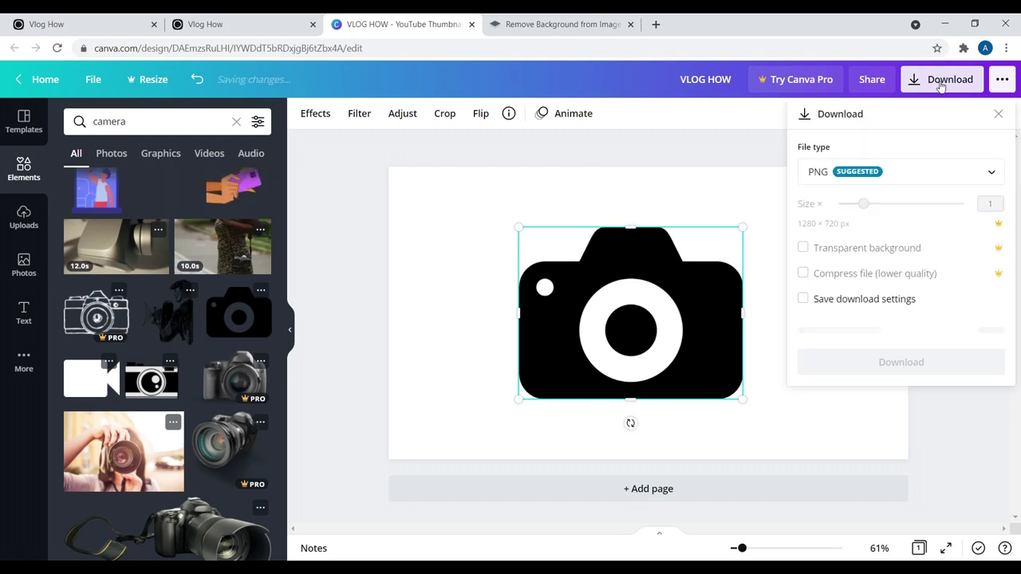
click(901, 330)
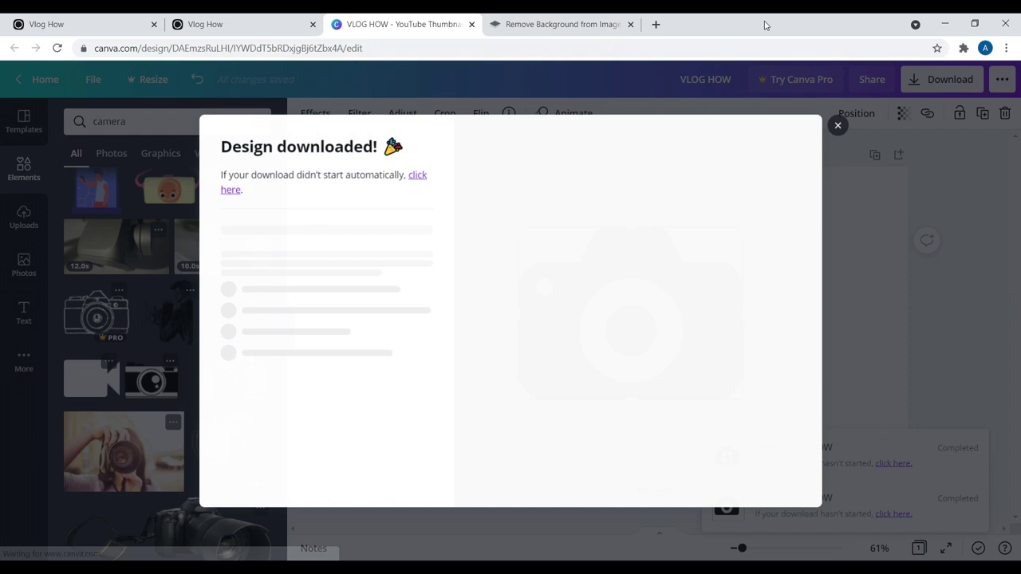
double_click(764, 24)
drag(335, 527, 112, 189)
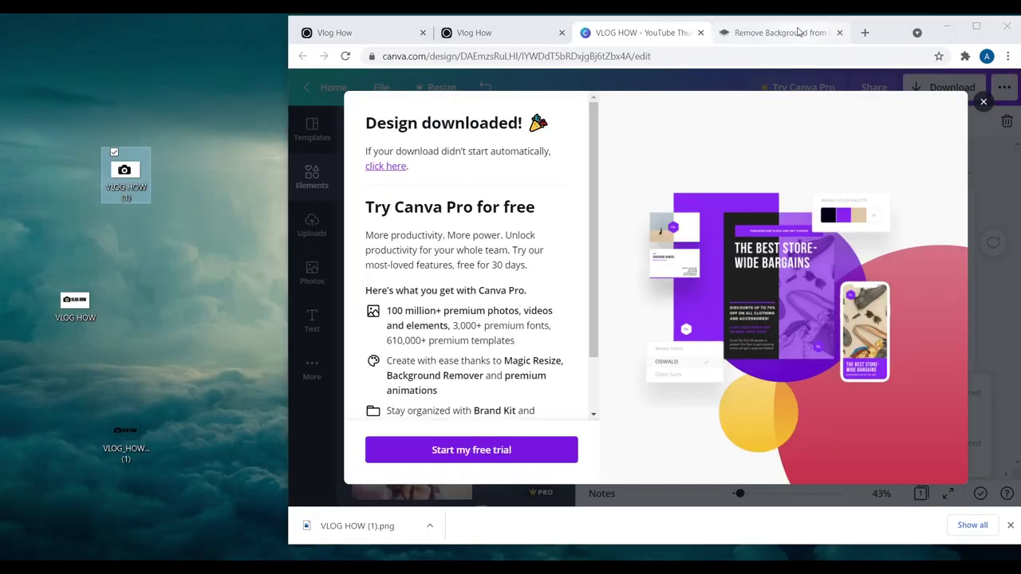
Switch to remove.bg, remove the background from VLOG HOW (1), and download the preview-size result to the desktop.
click(781, 33)
click(643, 376)
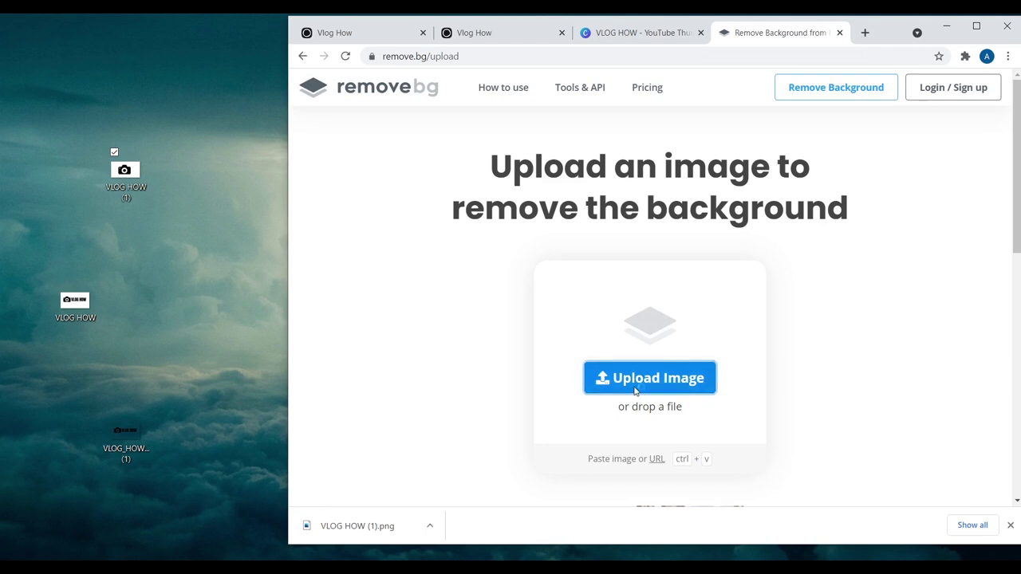
click(607, 136)
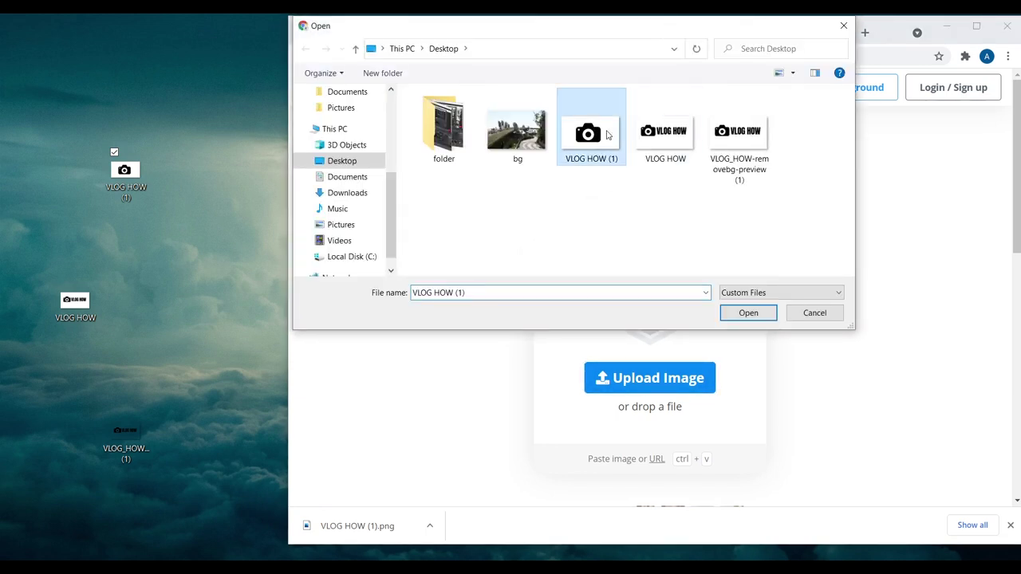
click(747, 313)
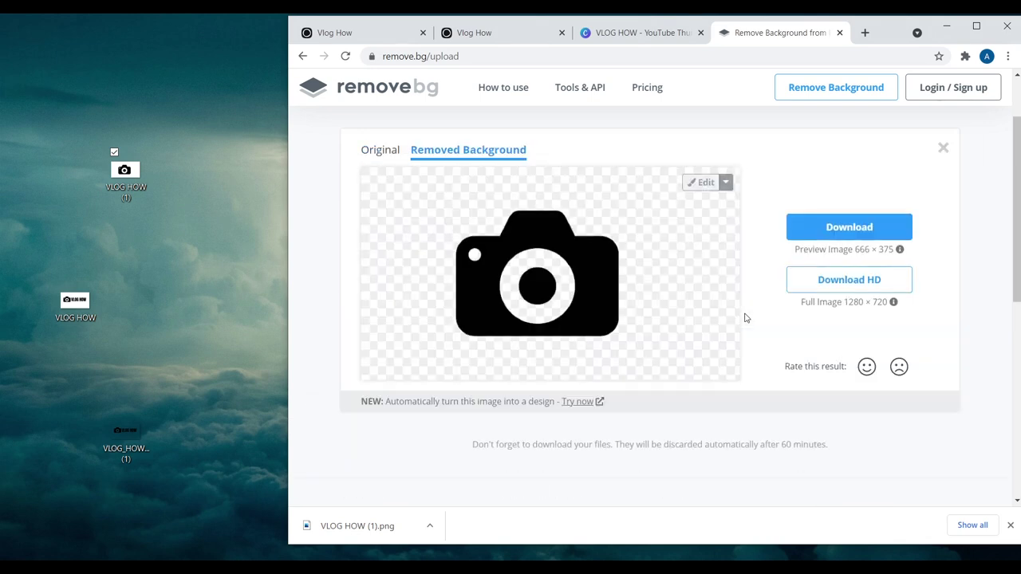
click(832, 230)
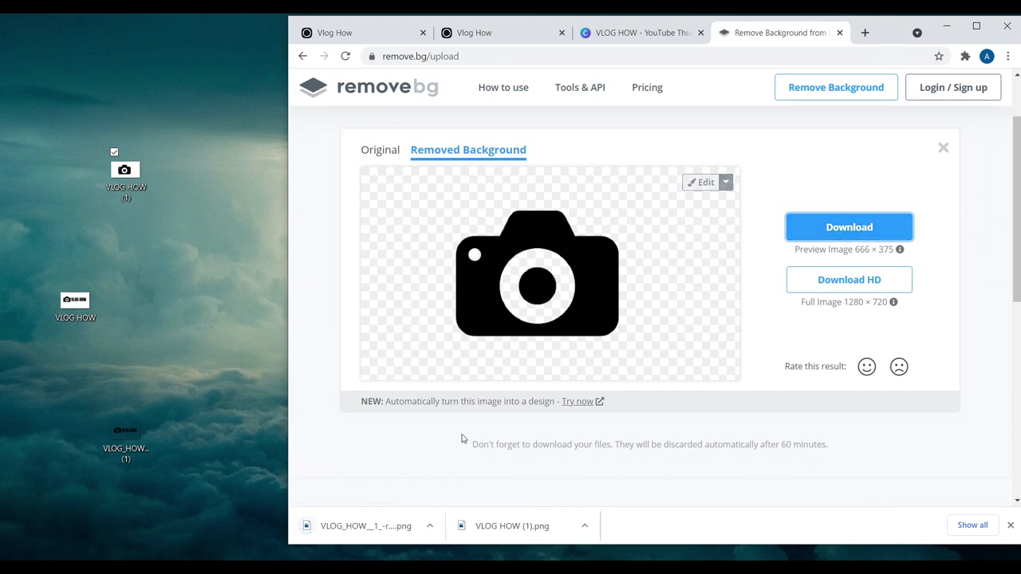
drag(383, 528, 156, 211)
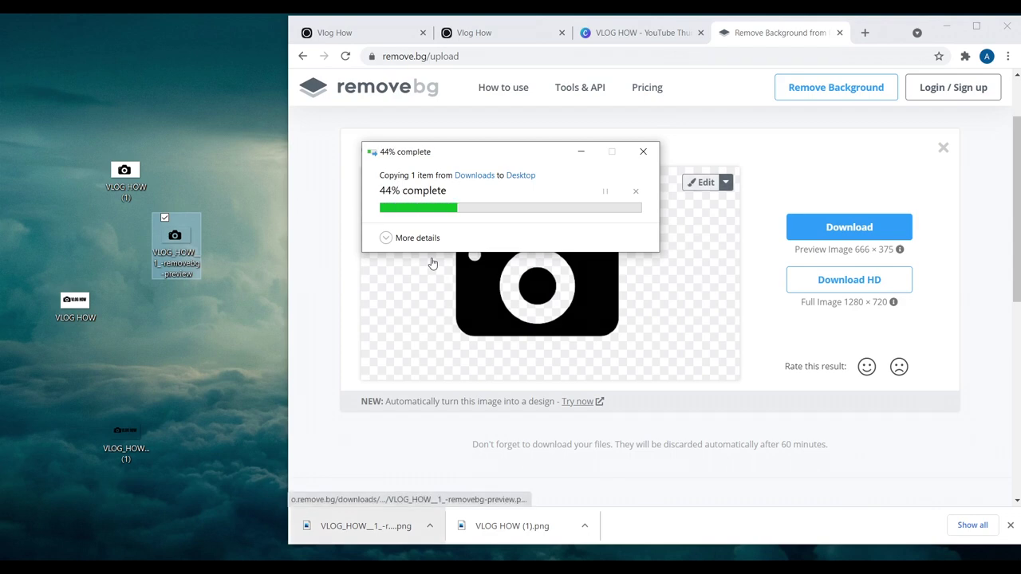
Open the background-free camera image in the Microsoft Office picture editor, crop its sides to a 375 x 375 pixel square and save it.
right_click(161, 245)
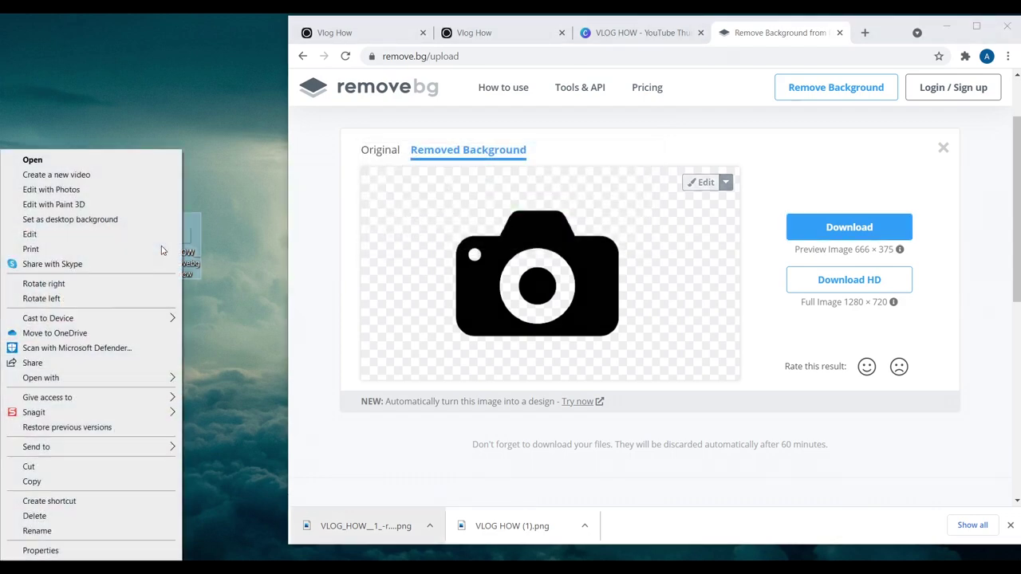
mouse_move(86, 379)
click(258, 427)
click(362, 54)
click(898, 235)
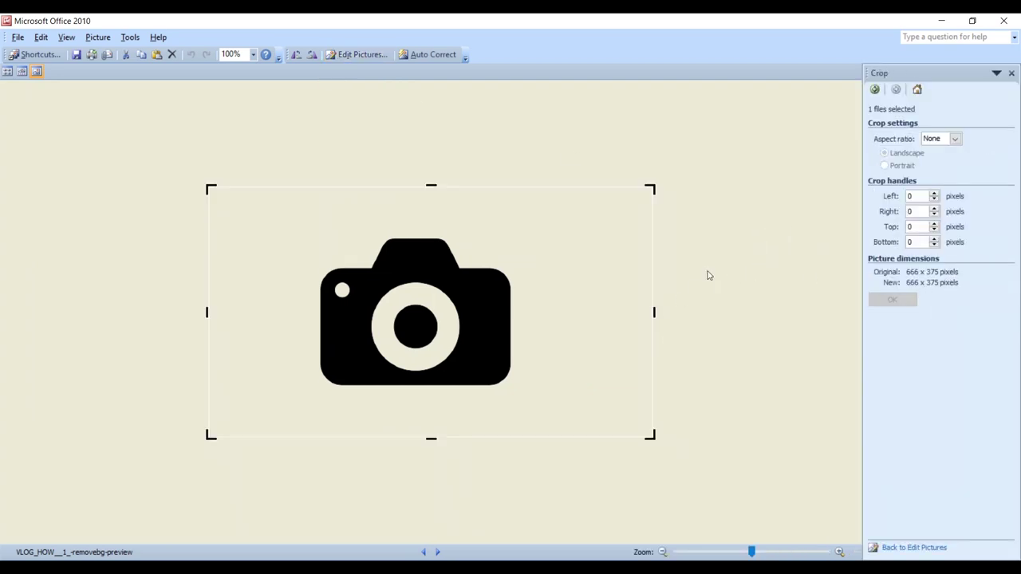
drag(654, 311, 540, 305)
drag(209, 311, 286, 308)
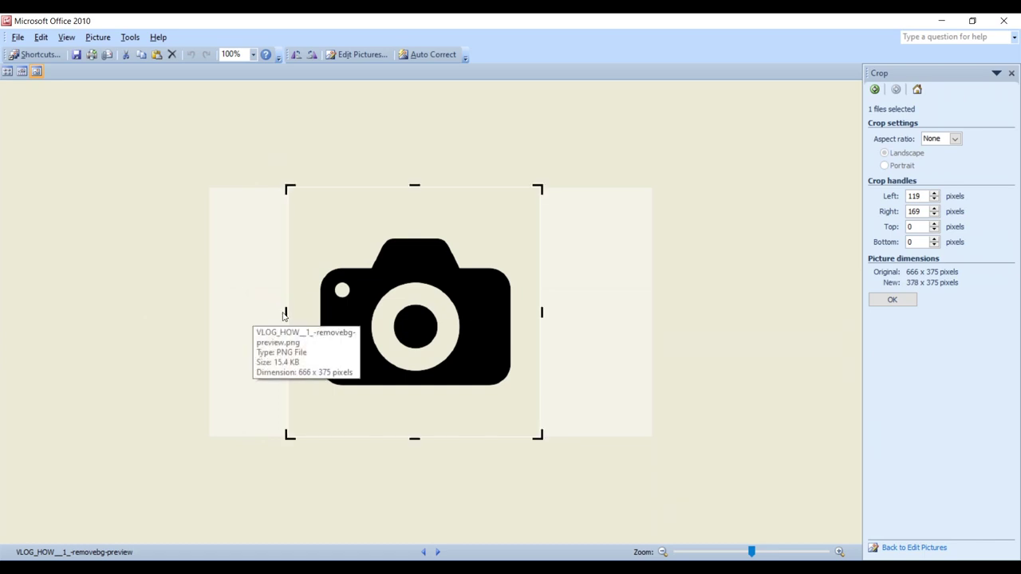
drag(285, 312, 286, 312)
click(895, 299)
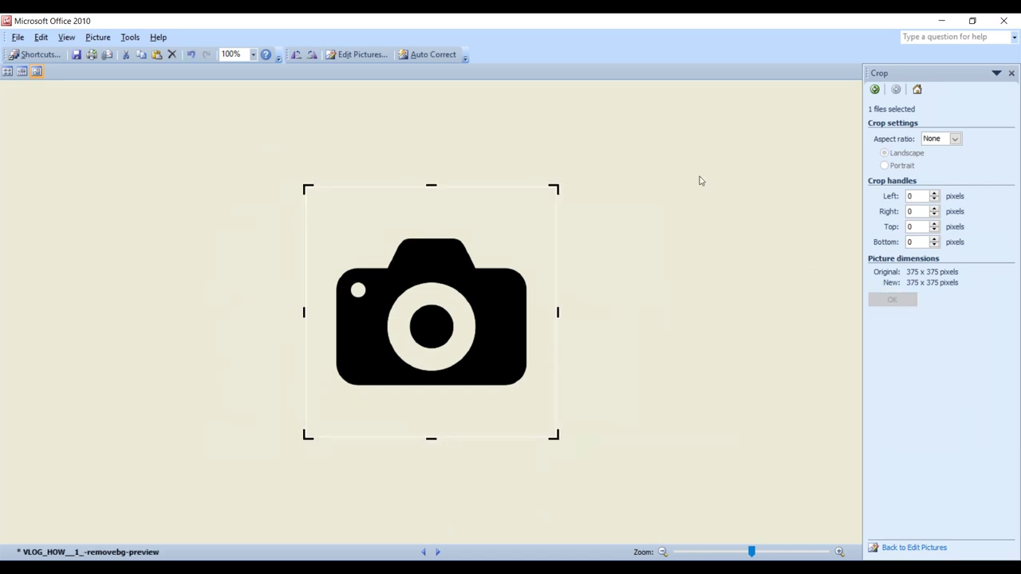
click(1003, 21)
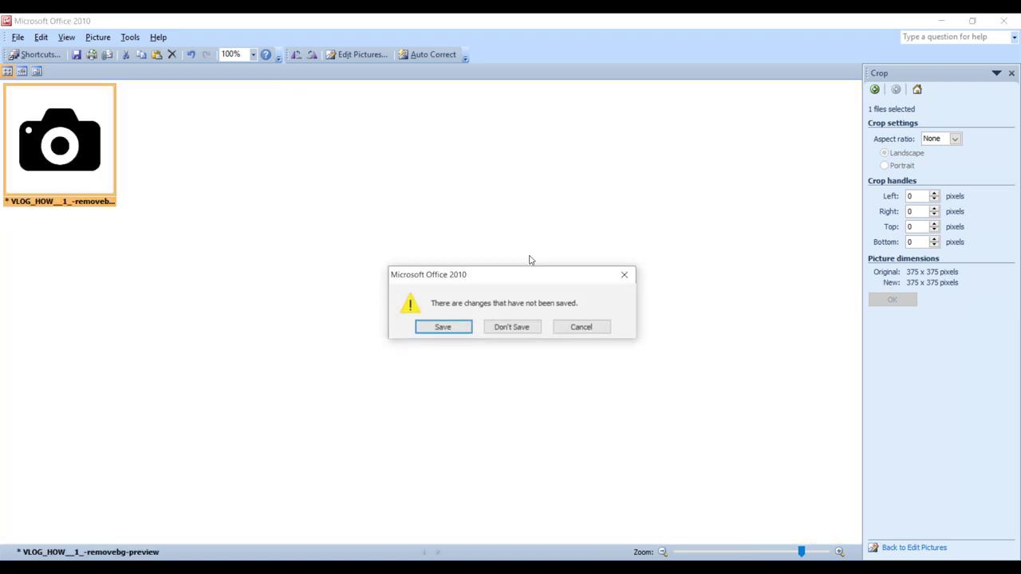
click(443, 329)
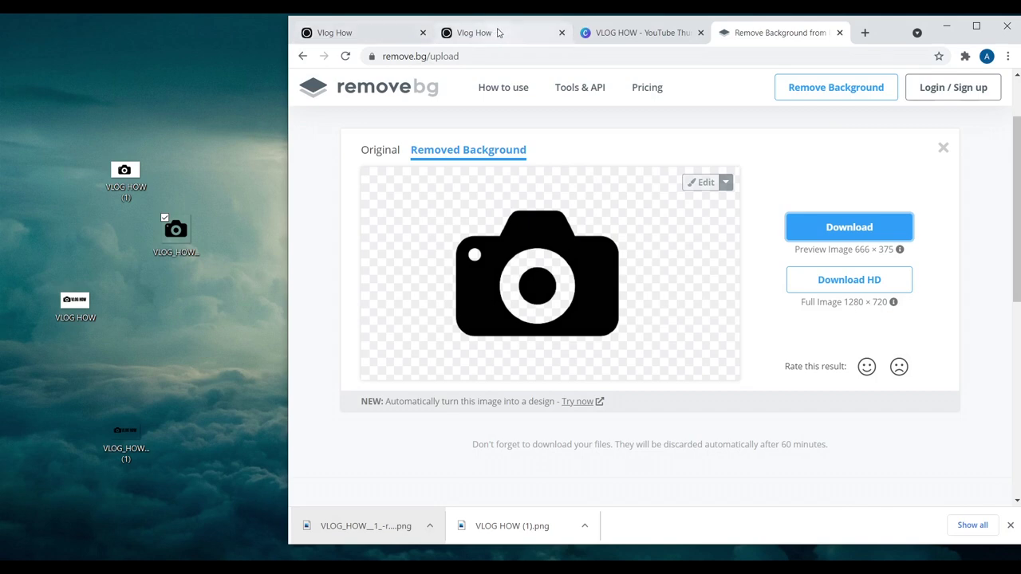
Switch to the Ghost admin in a maximized browser and upload VLOG_HOW__1_-removebg-preview as the publication icon.
click(495, 32)
click(361, 33)
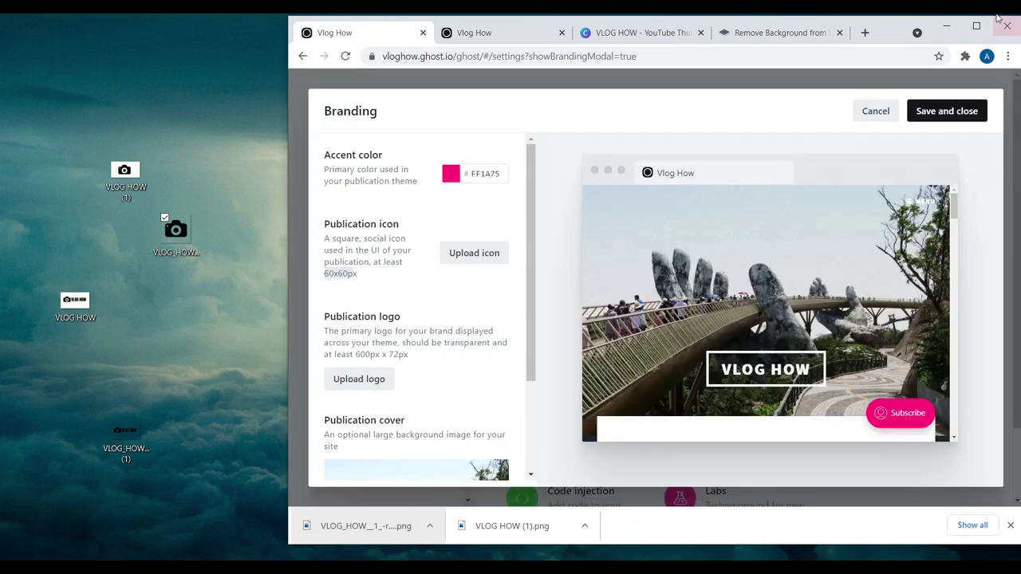
click(975, 25)
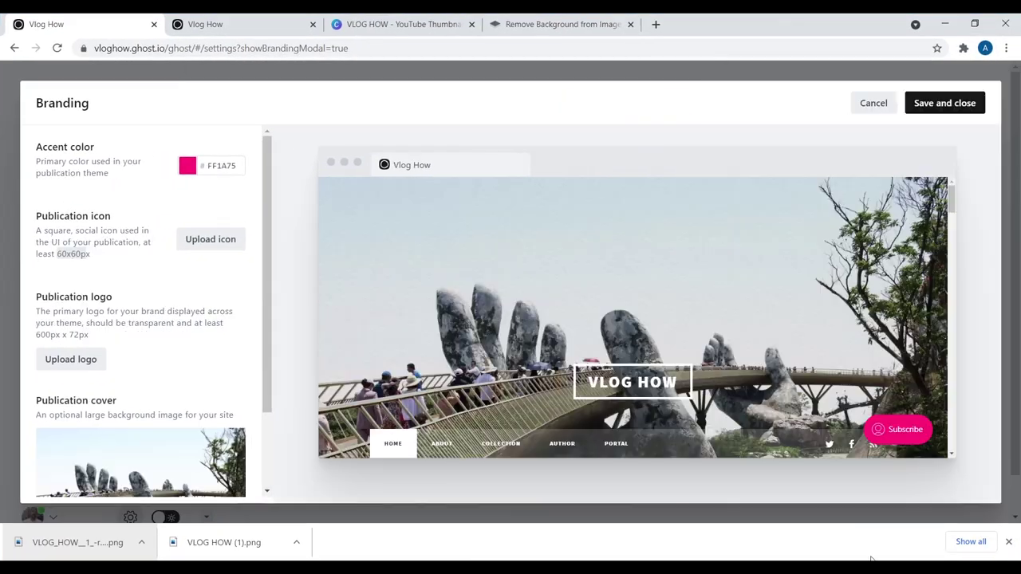
click(1008, 543)
click(217, 240)
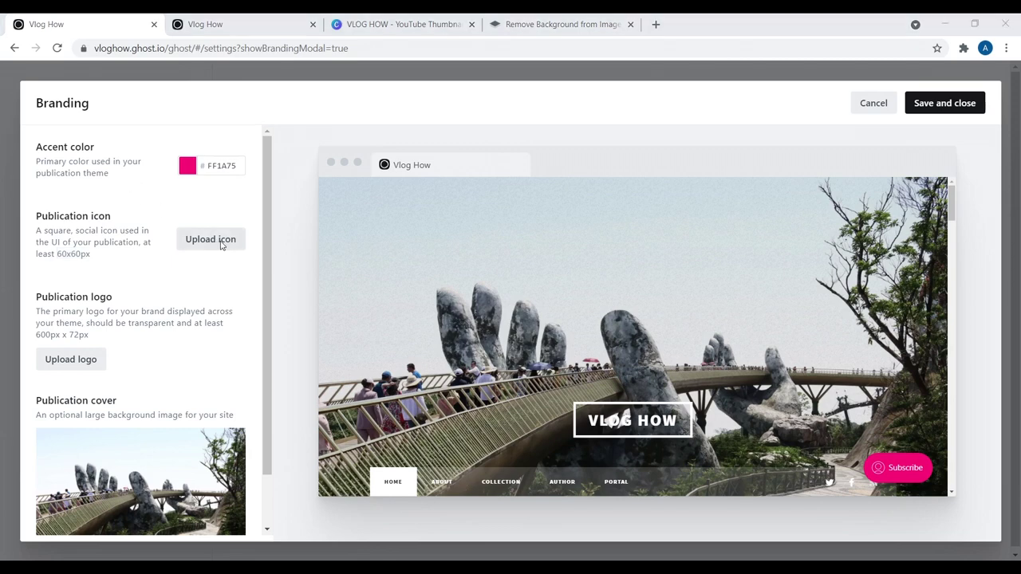
click(375, 118)
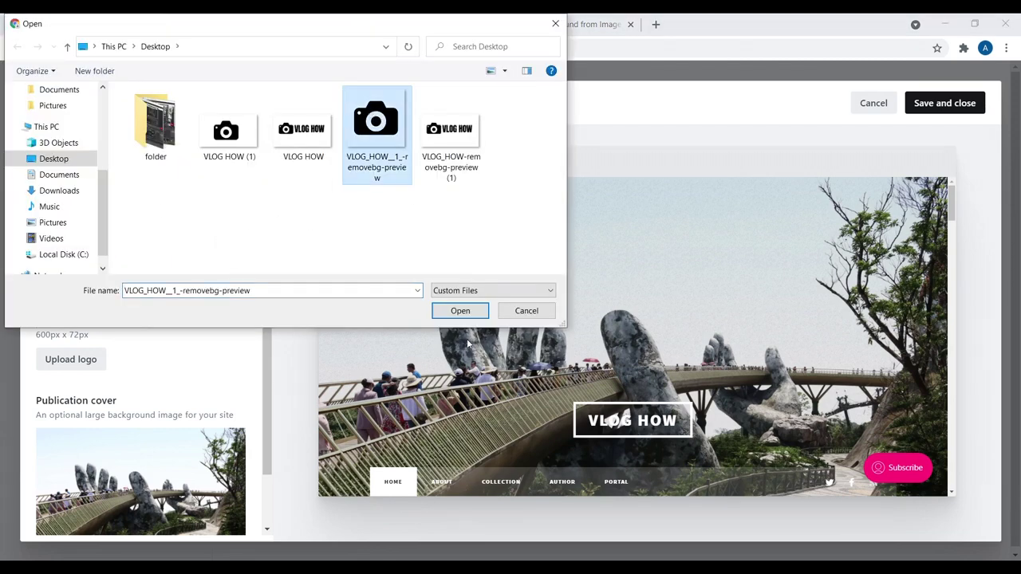
click(459, 311)
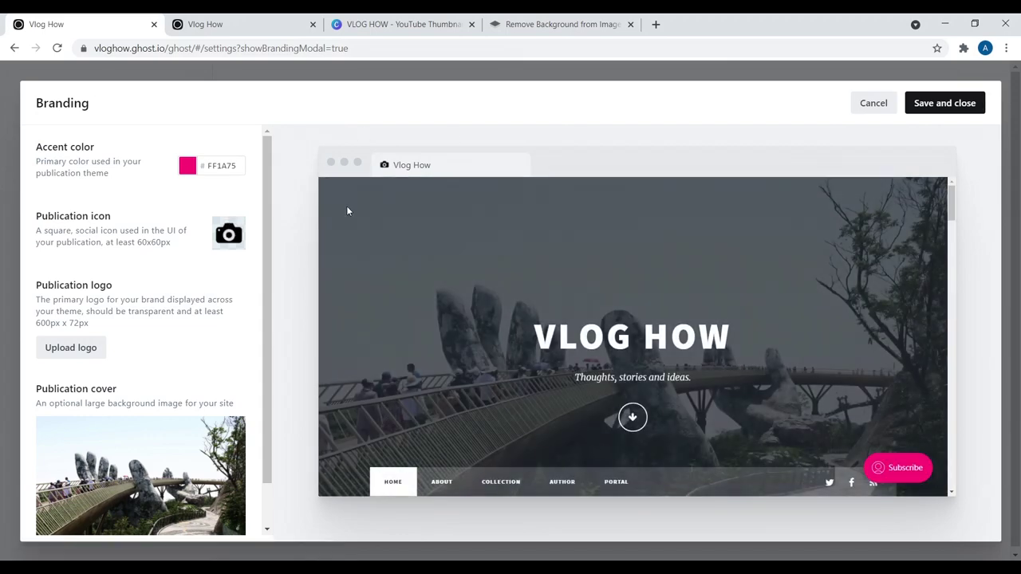
Save the branding settings and reload the live vloghow.com home page to check the updated icon and cover.
click(924, 108)
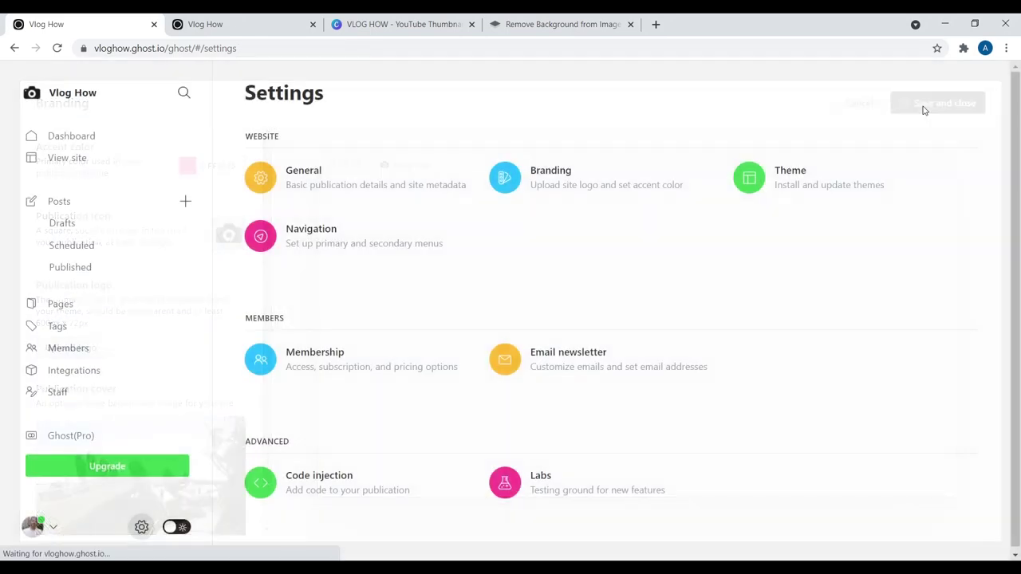
click(264, 21)
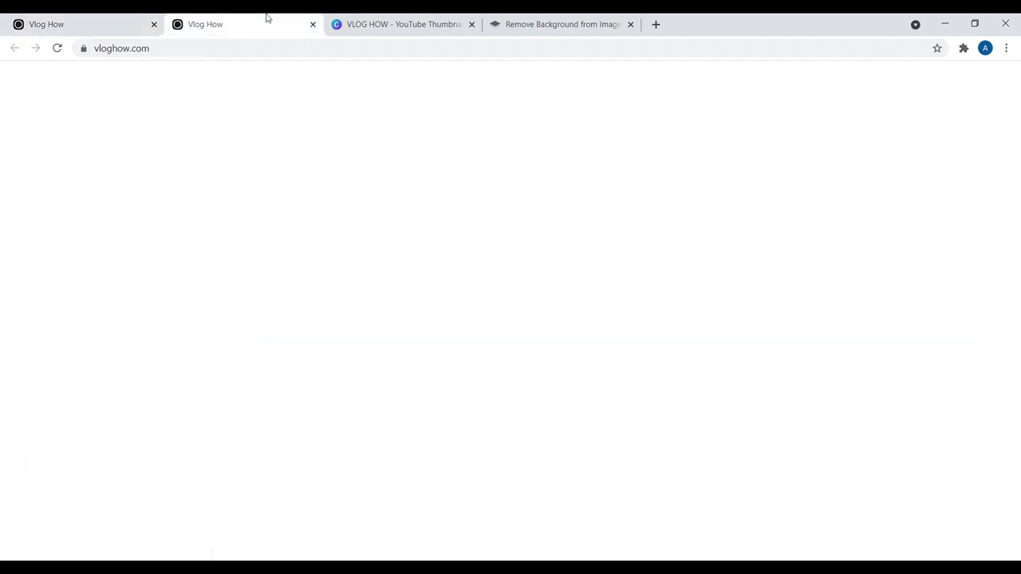
click(206, 47)
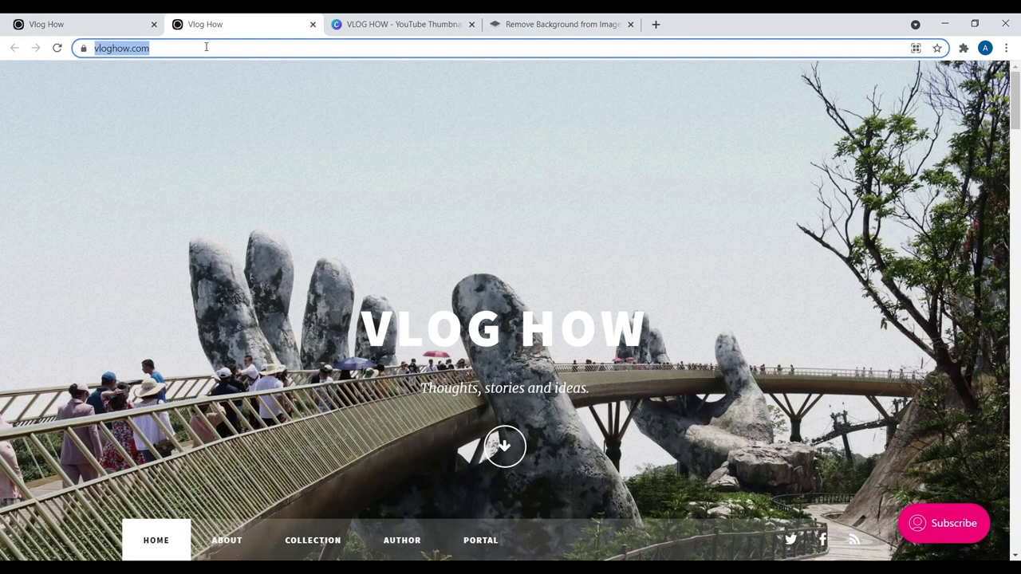
key(Return)
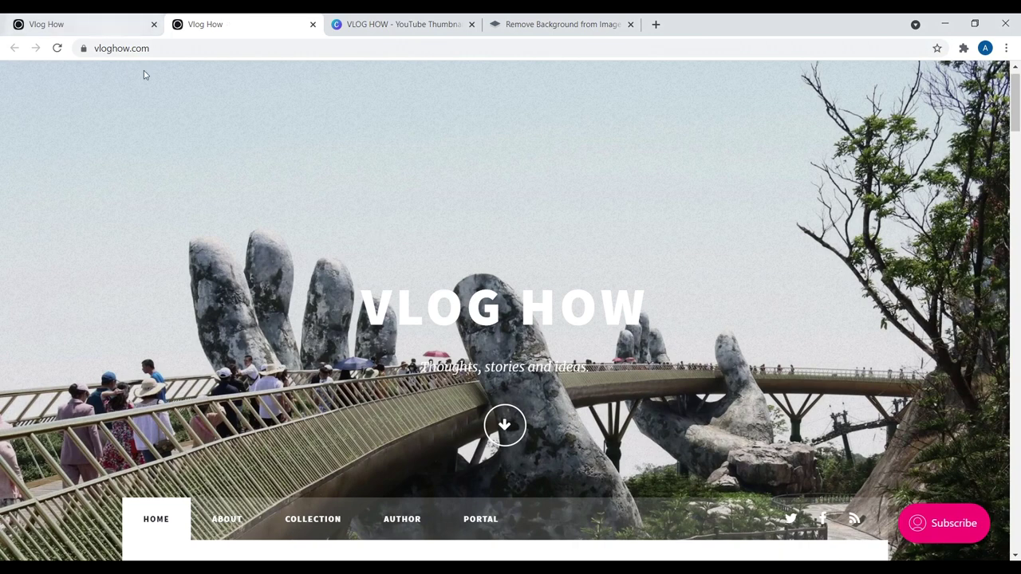
click(179, 47)
key(Return)
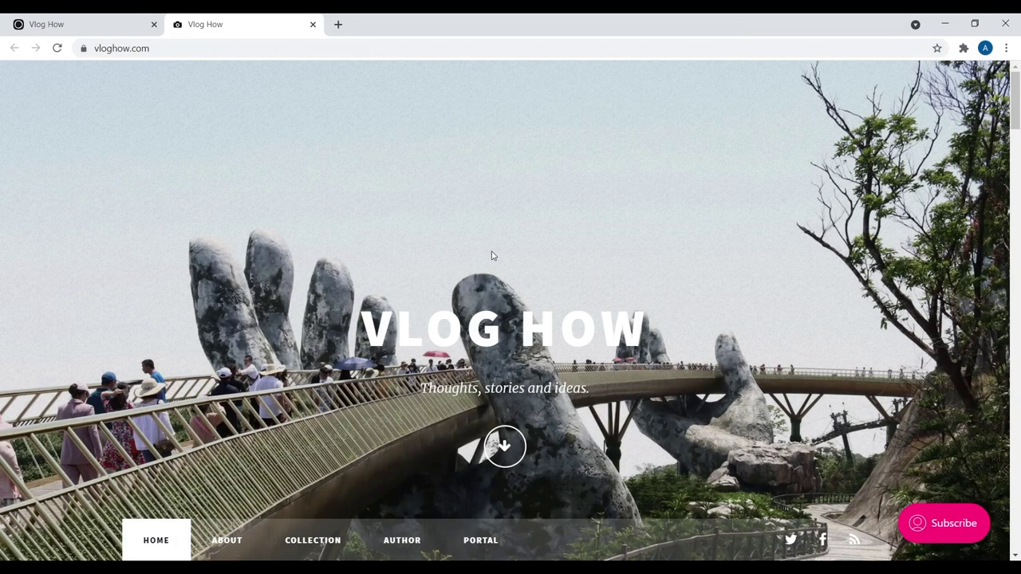
scroll(515, 247, down, 2)
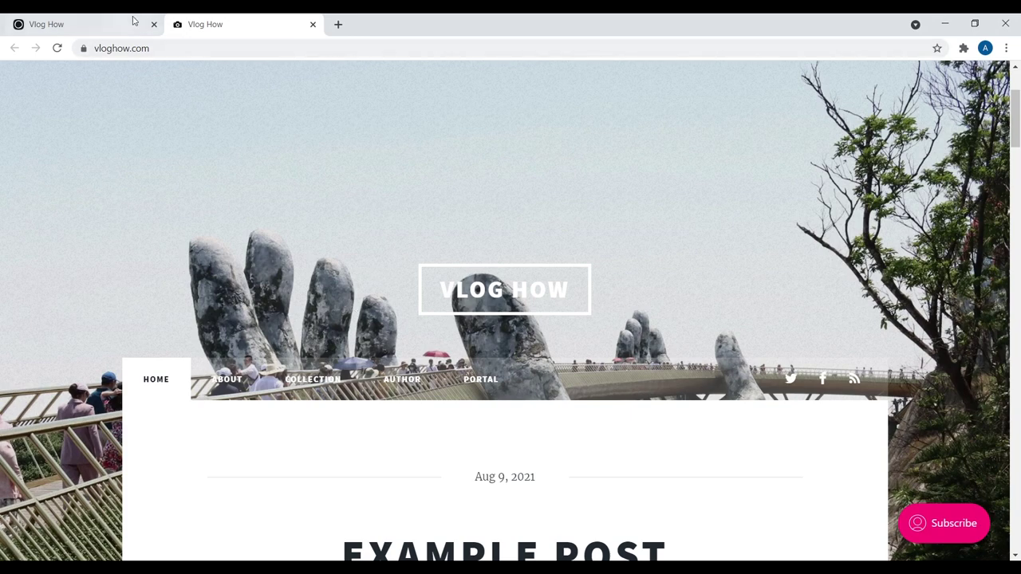
Open the site settings in a separate tab placed beside the dashboard tab, and go to the Navigation settings.
click(57, 22)
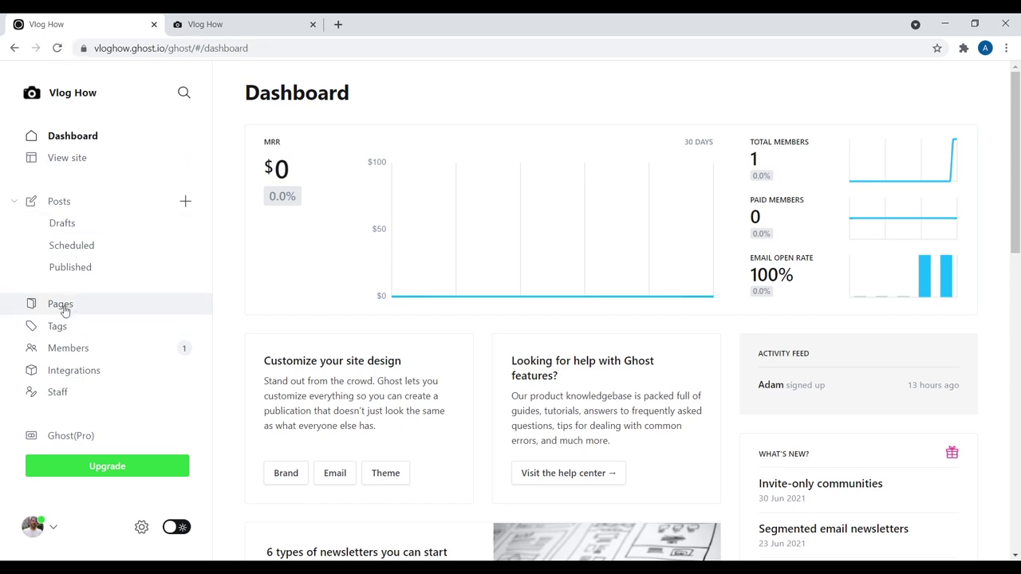
right_click(144, 529)
click(209, 402)
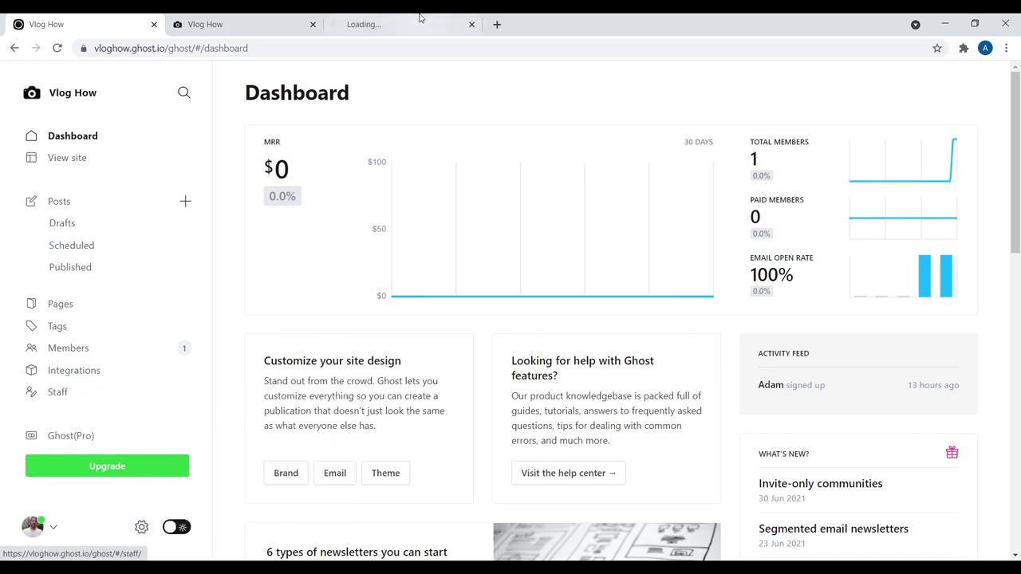
click(419, 18)
drag(410, 18, 247, 16)
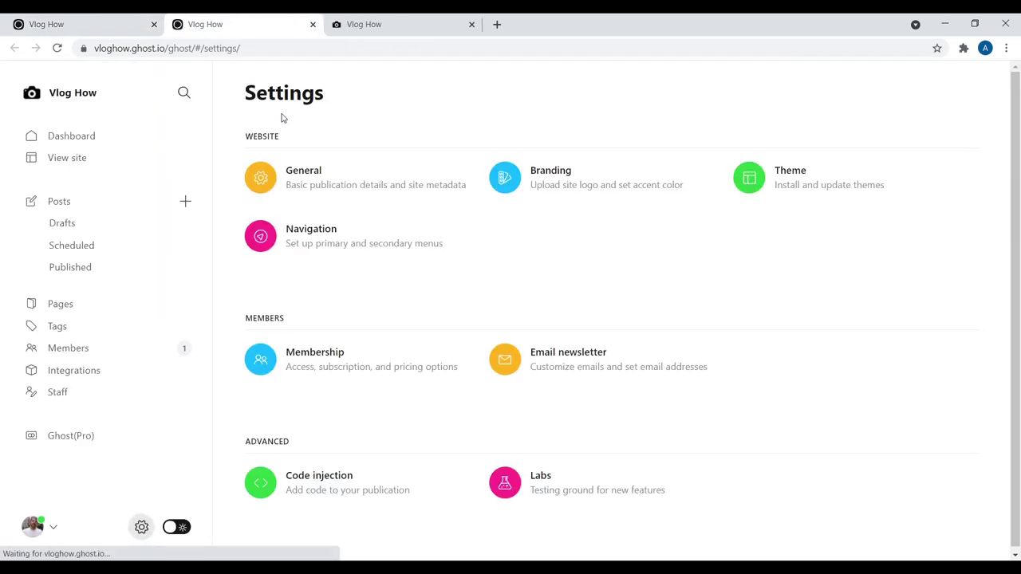
click(336, 240)
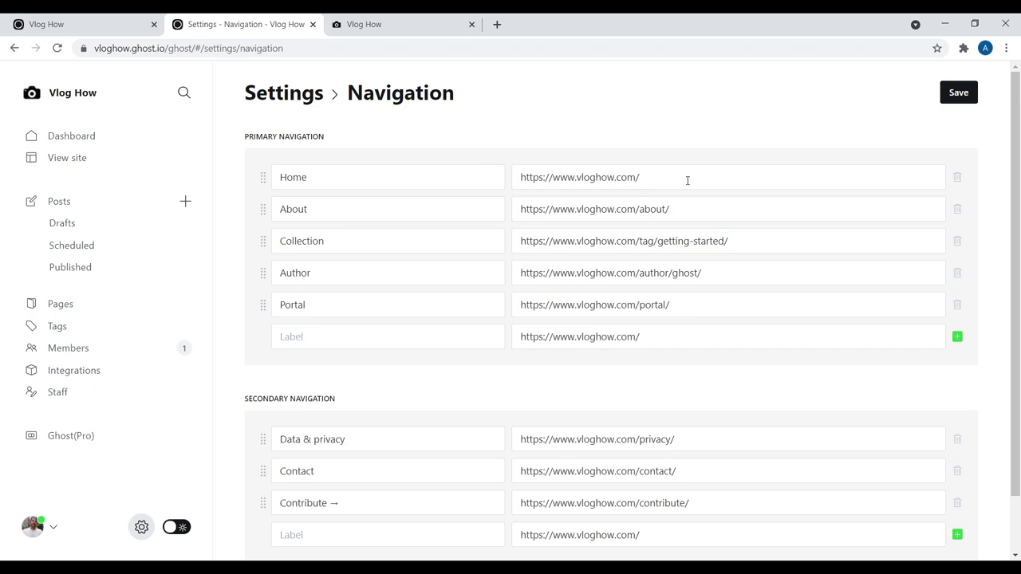
Compare the menu on the live home page with the primary navigation entries in the settings.
click(374, 23)
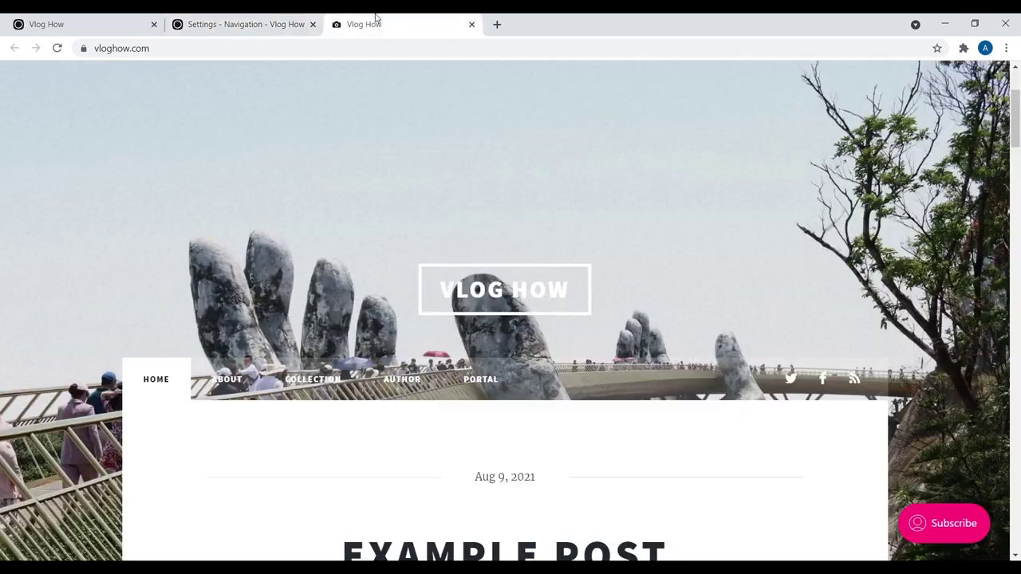
click(227, 17)
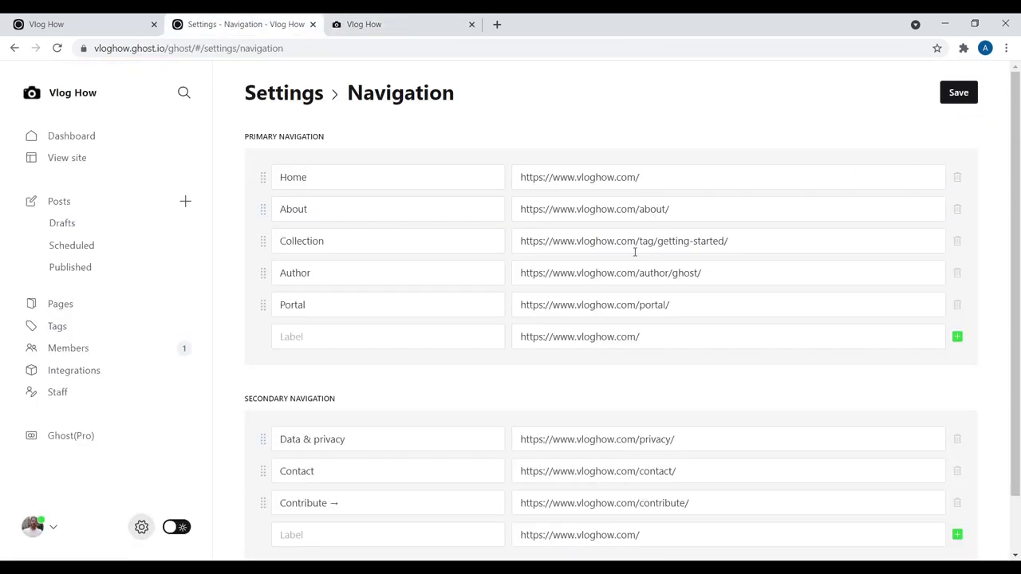
click(403, 19)
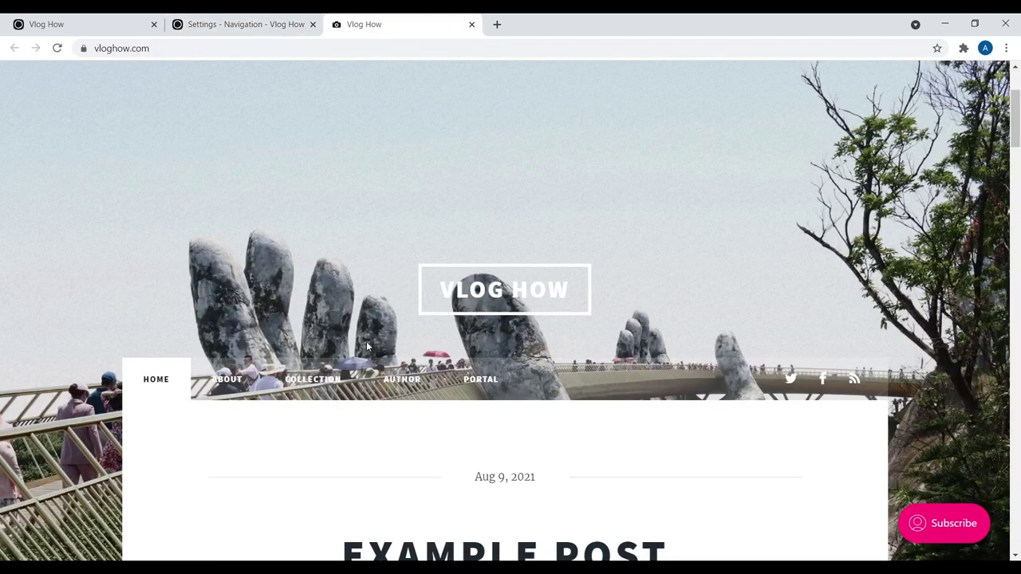
click(215, 17)
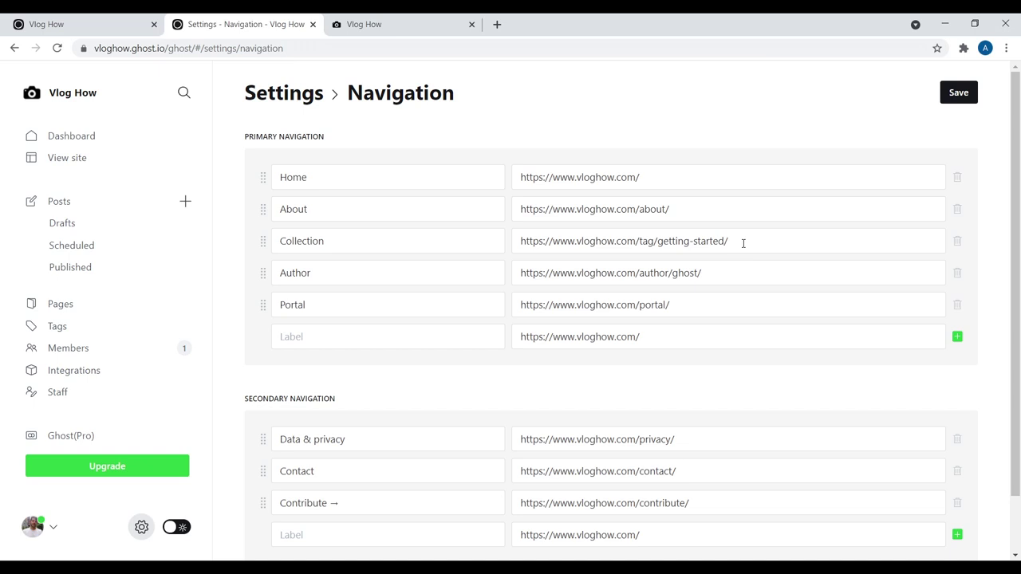
Delete the Collection item from the primary navigation, save, and review the Author item's URL.
click(957, 241)
click(964, 94)
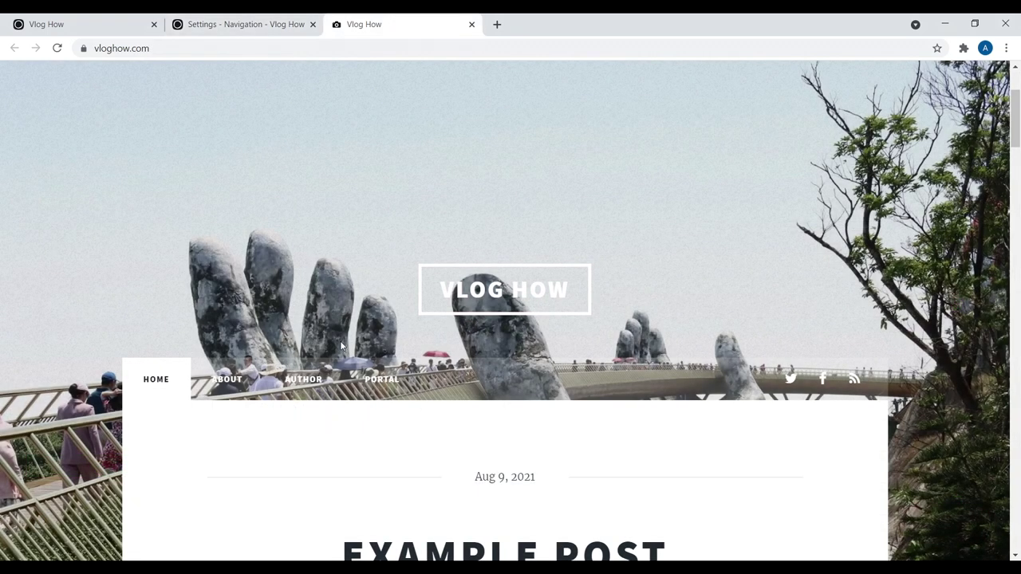
click(225, 23)
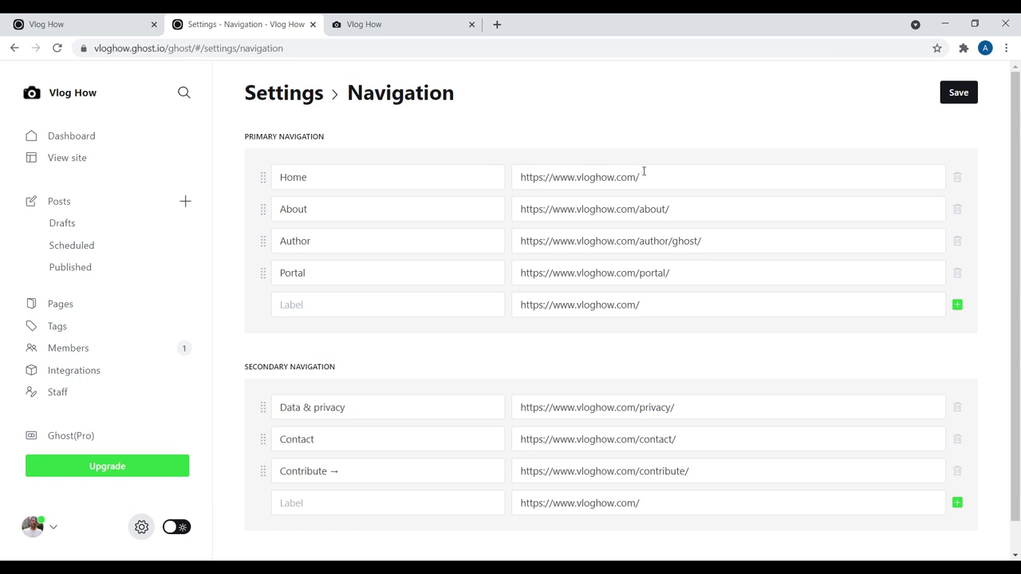
drag(718, 242, 559, 243)
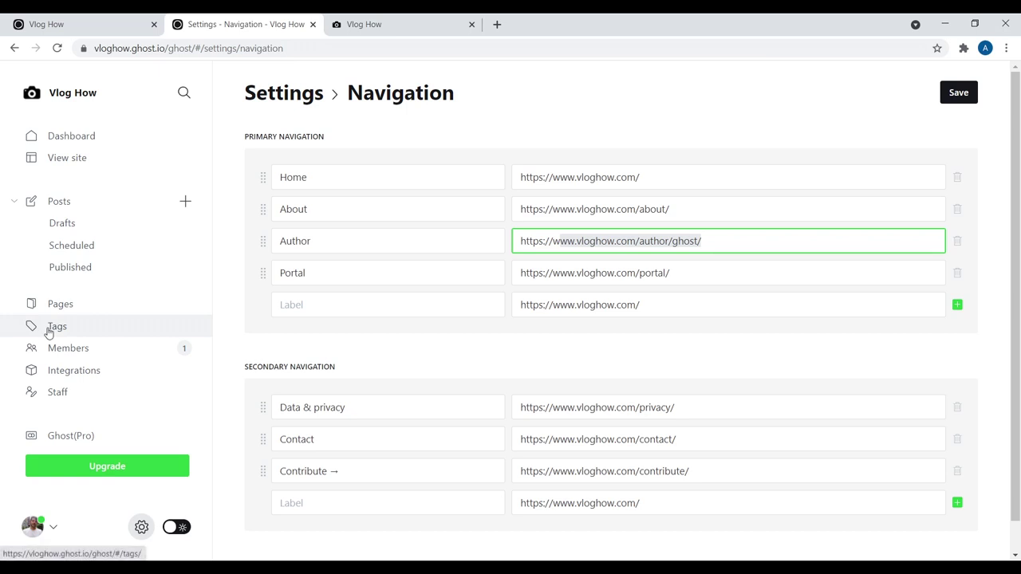
Open the Pages list from the dashboard tab and open a blank new page editor in a separate tab.
click(80, 20)
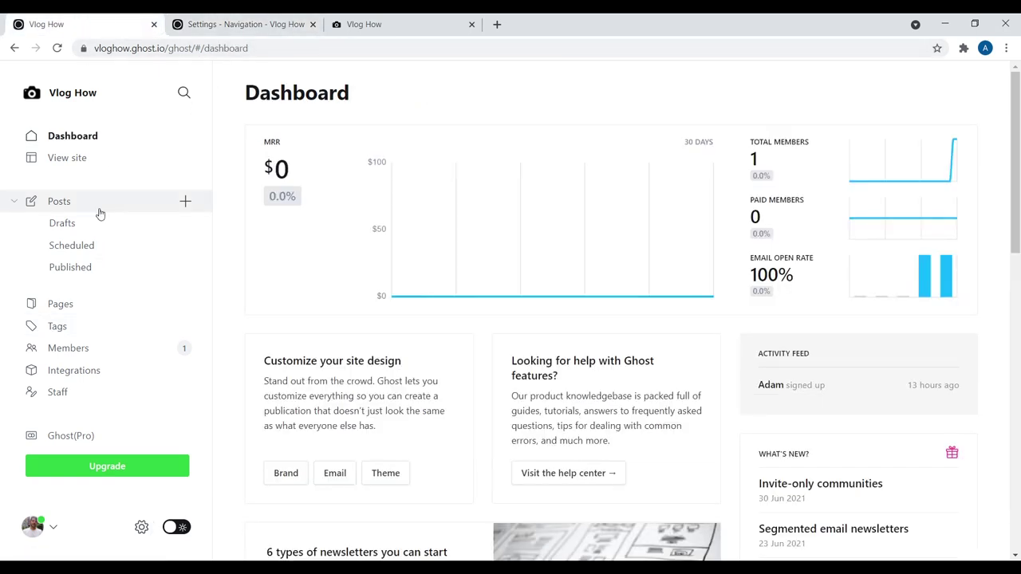
click(75, 303)
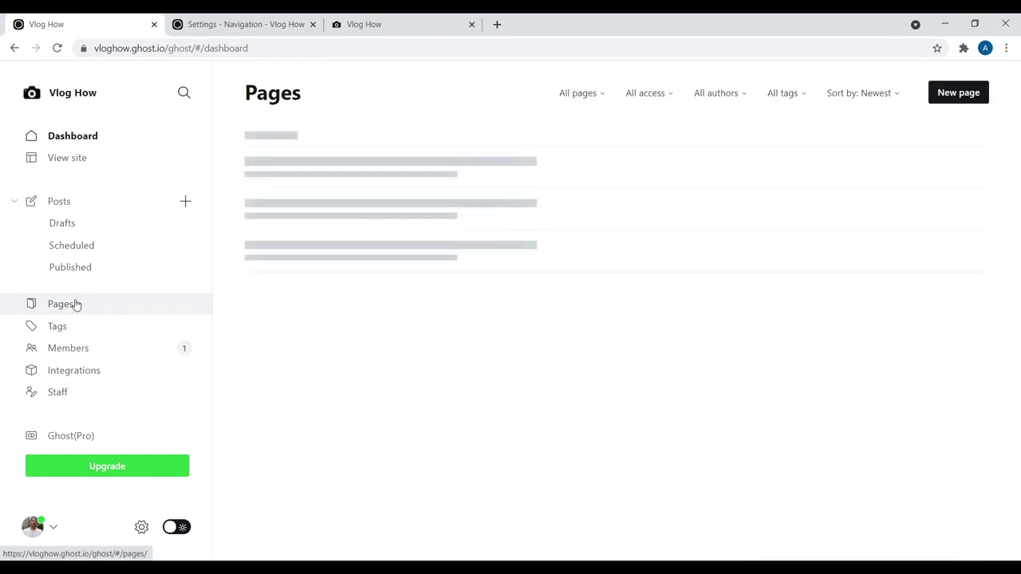
right_click(967, 96)
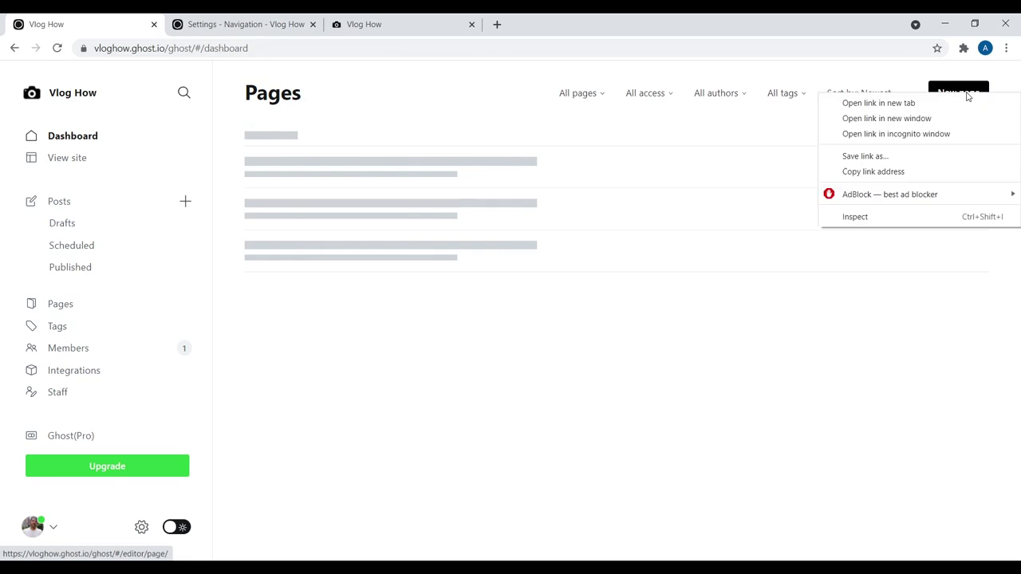
click(954, 102)
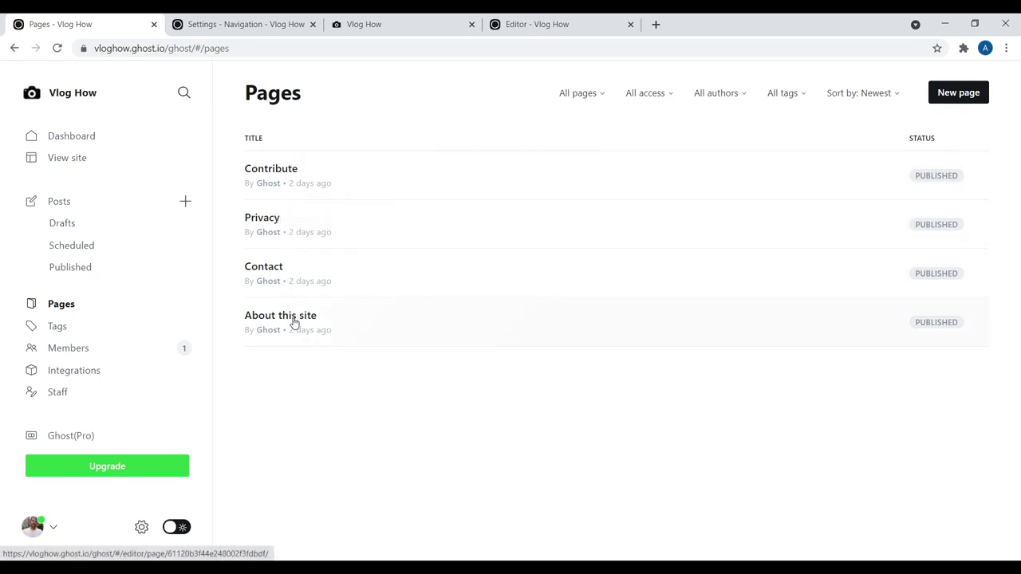
click(547, 19)
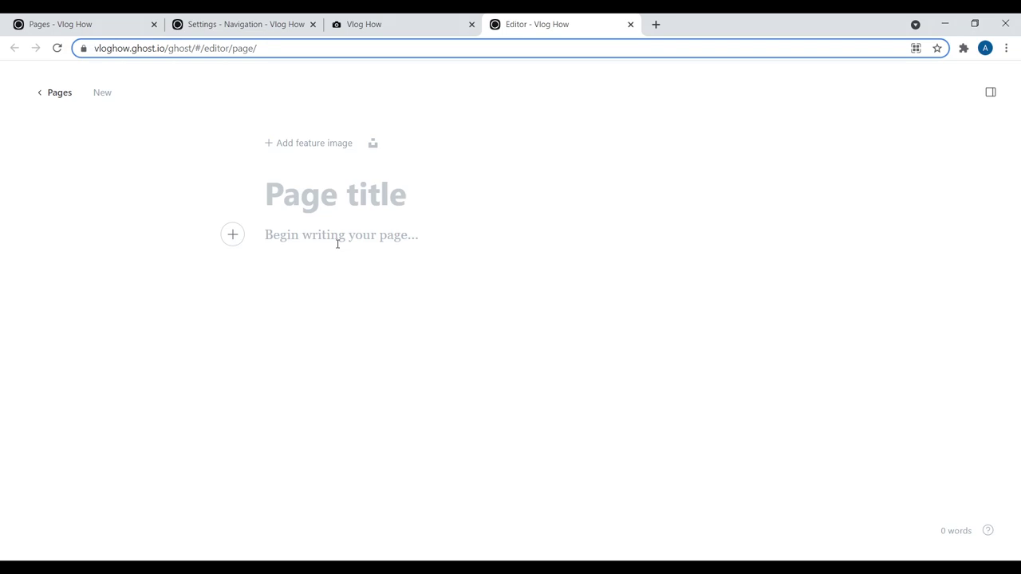
Review the navigation settings alongside the Pages list and the blank page editor.
click(256, 21)
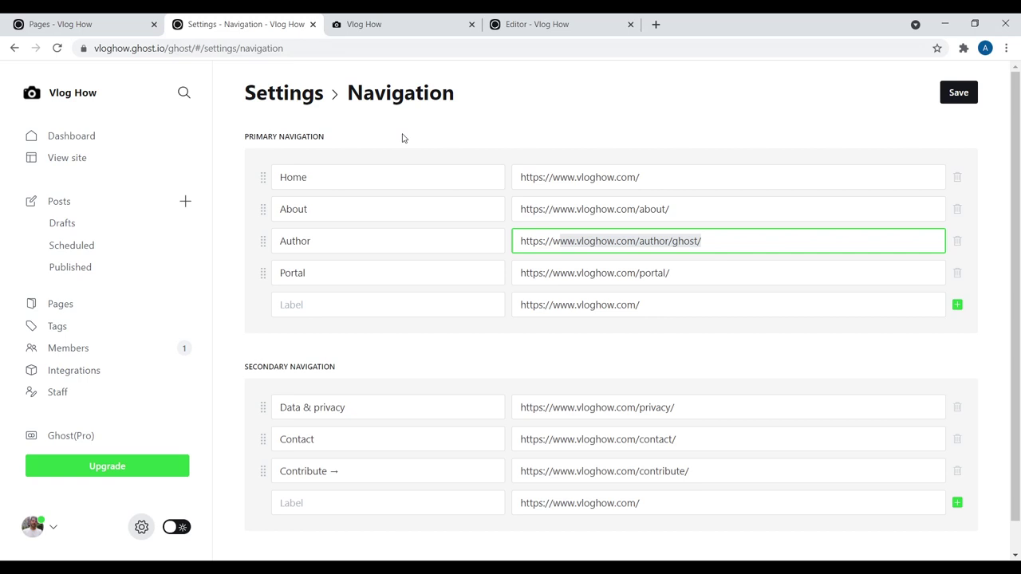
click(136, 21)
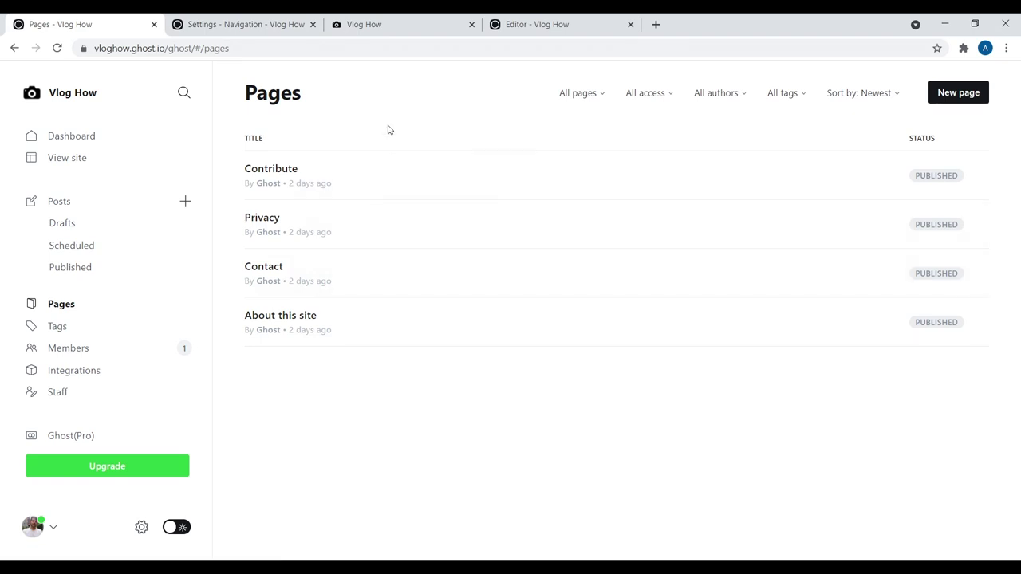
click(537, 24)
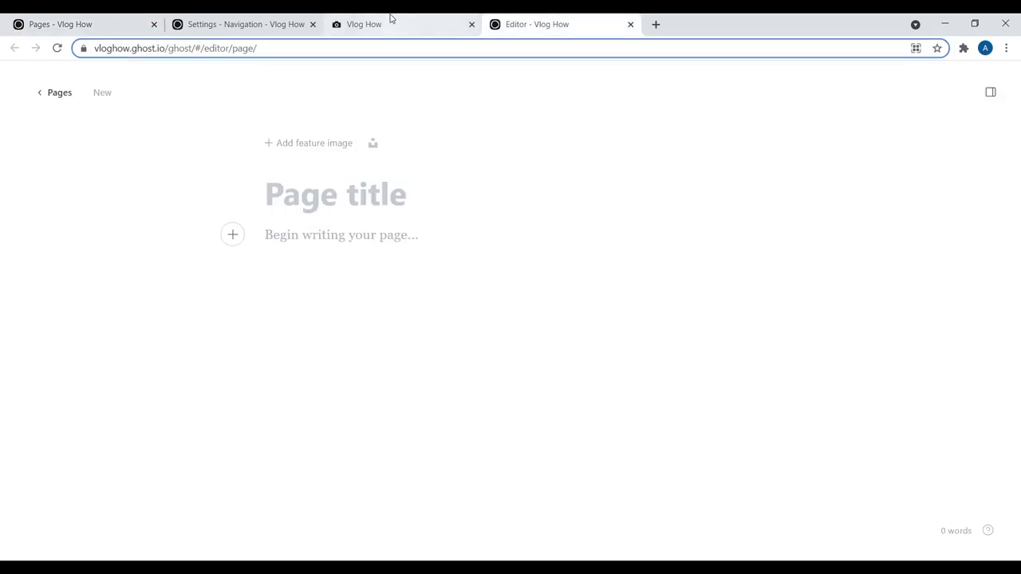
click(253, 24)
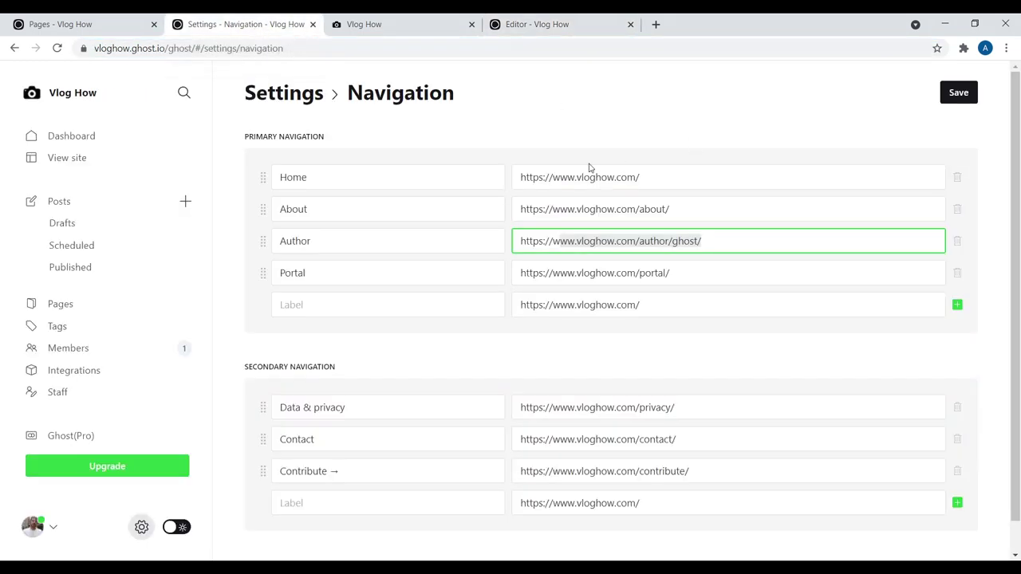
Try to add another primary navigation item without a label, and revisit the blank page editor and the Pages list.
click(956, 304)
click(404, 308)
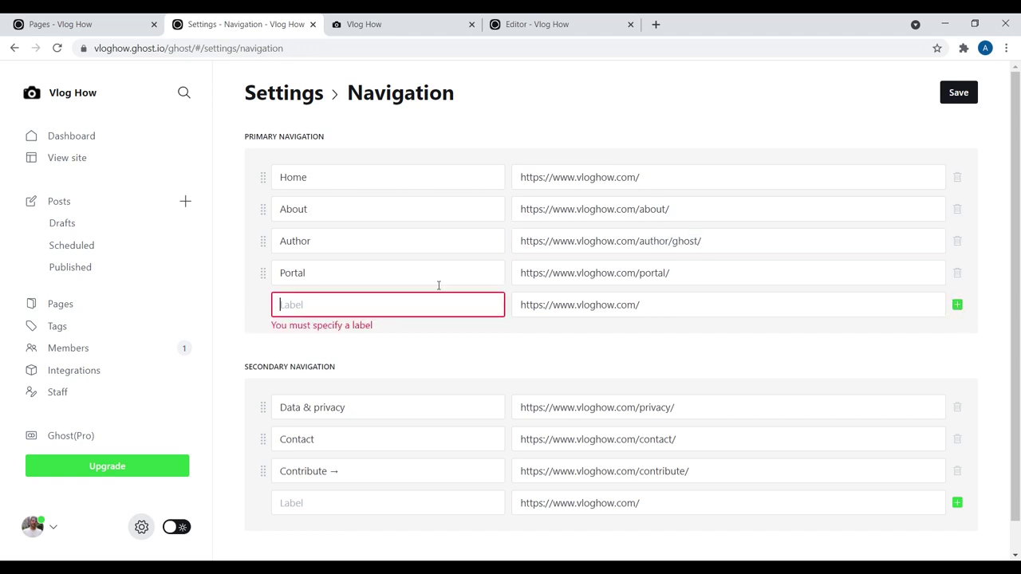
click(641, 304)
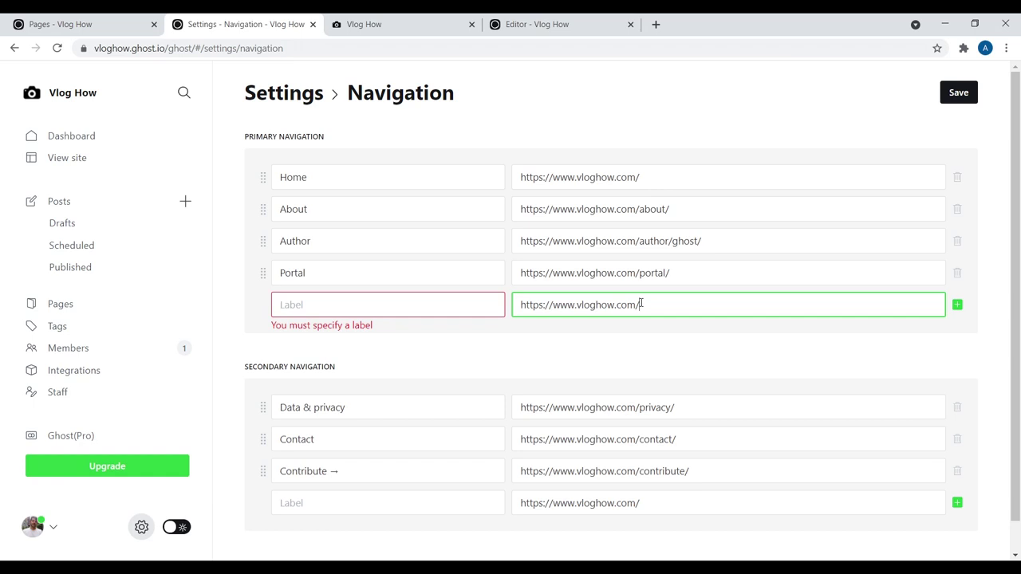
click(565, 23)
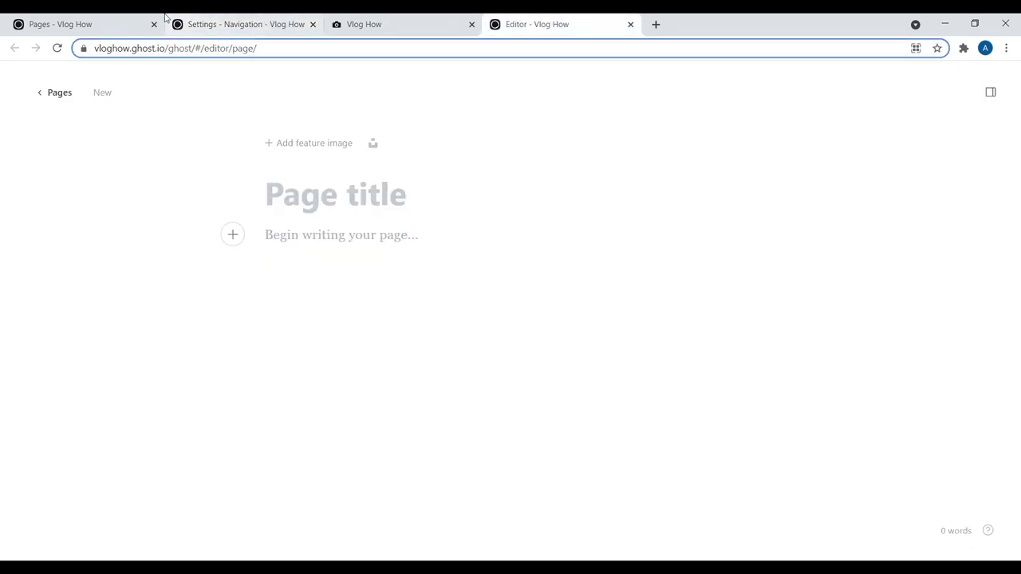
click(83, 24)
Examine the live home page's navigation menu and its Example Post entry.
click(251, 23)
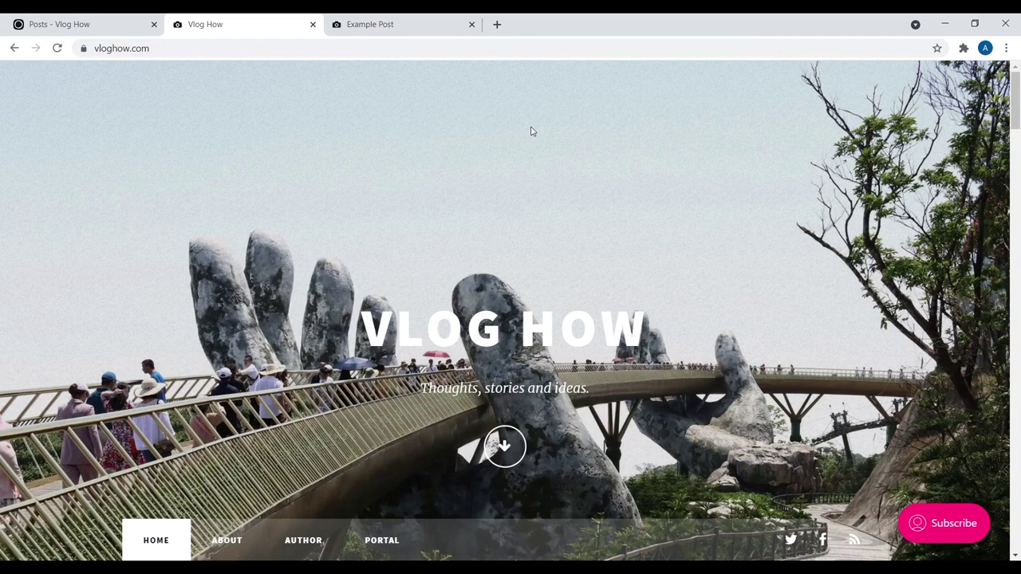
scroll(1017, 120, down, 3)
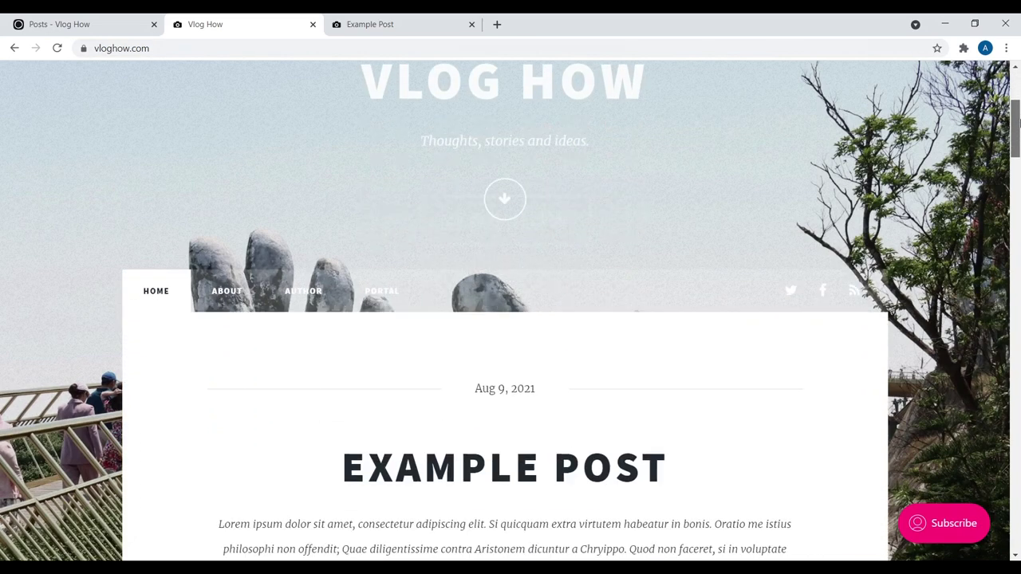
scroll(1016, 120, down, 3)
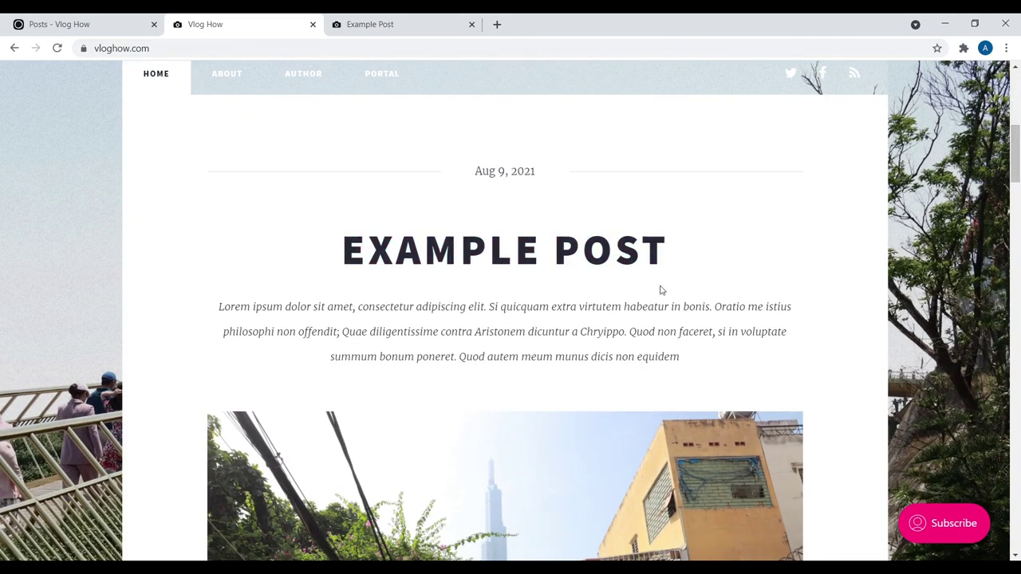
Examine the published Example Post page, including its title, feature image, caption and body text.
click(408, 21)
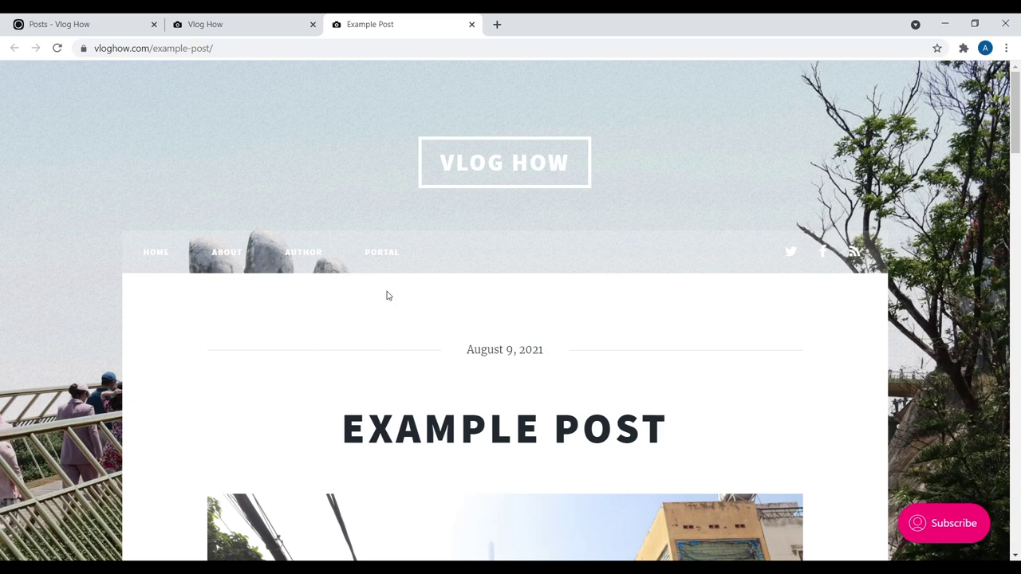
drag(1017, 104, 1018, 133)
drag(313, 231, 691, 227)
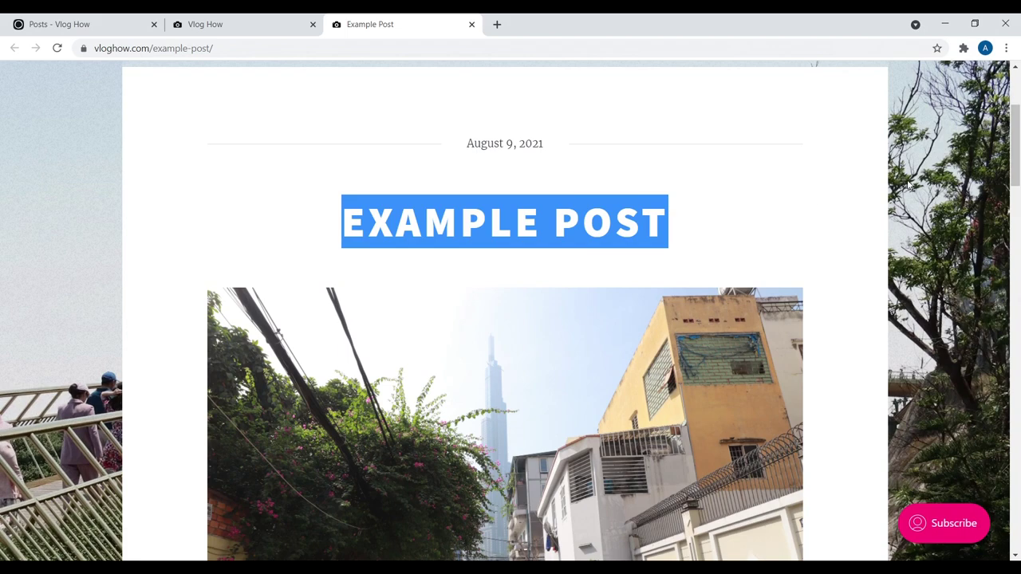
drag(1011, 140, 1011, 169)
scroll(333, 209, down, 5)
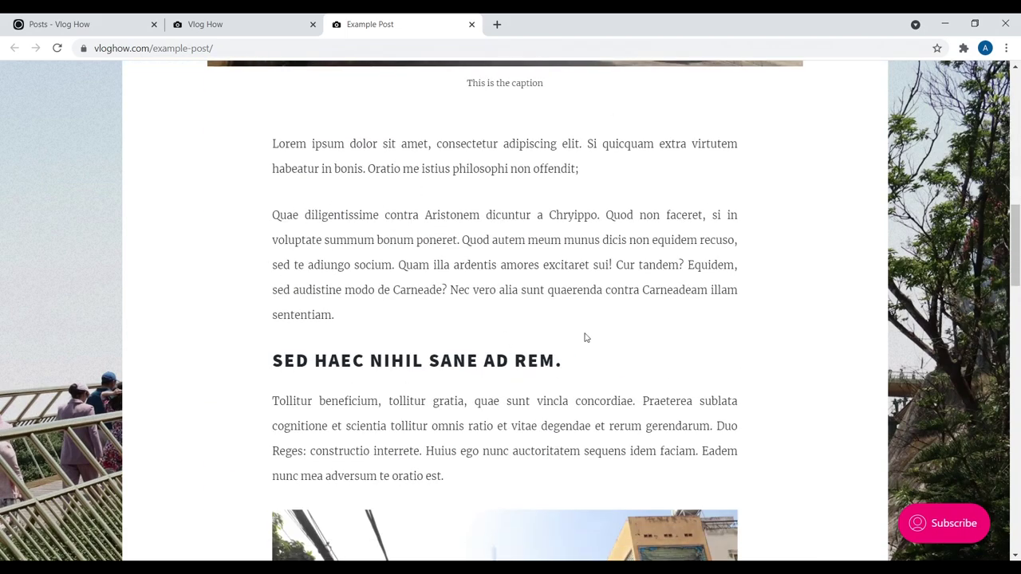
Examine the rest of the published Example Post, including its subheading, inline image, bullet list, gallery, closing text and author section.
drag(366, 361, 453, 362)
scroll(458, 342, down, 8)
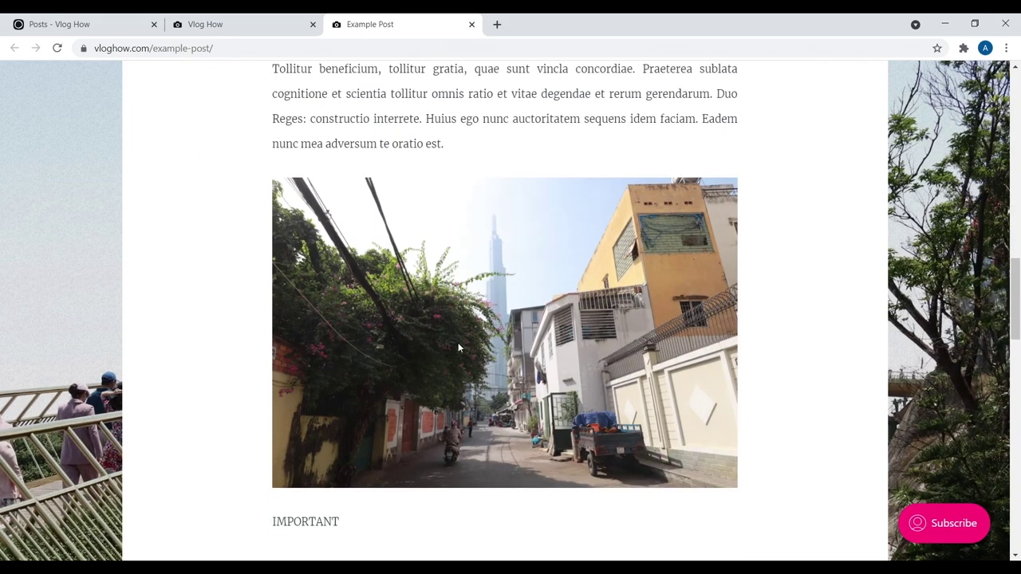
scroll(511, 371, down, 4)
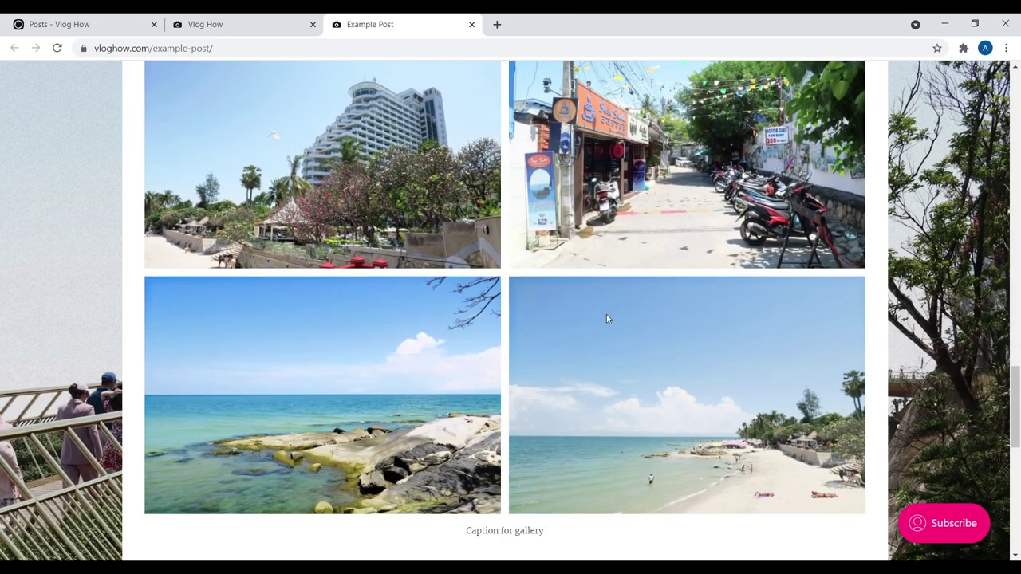
scroll(558, 311, up, 5)
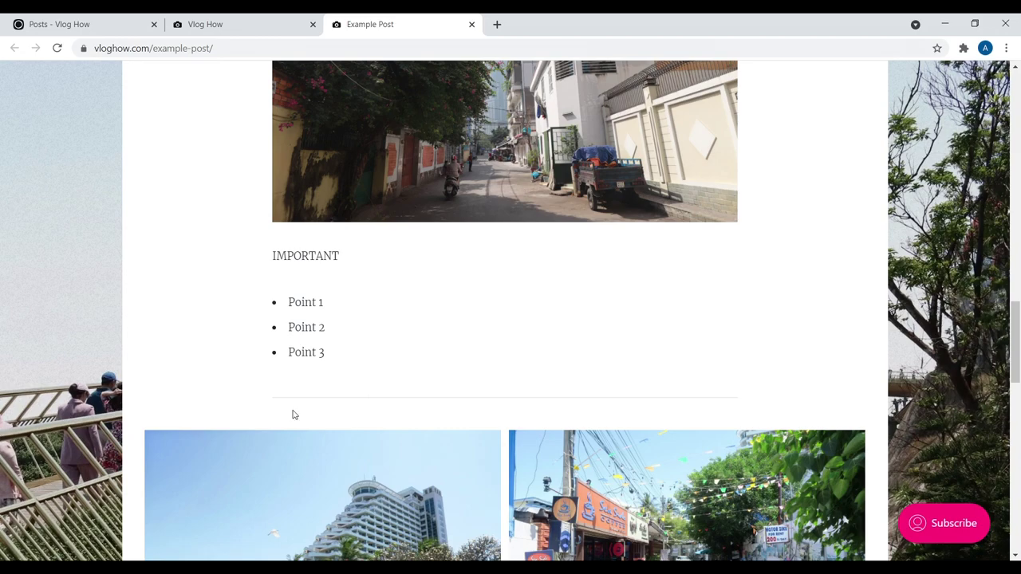
scroll(613, 316, up, 4)
scroll(574, 260, down, 2)
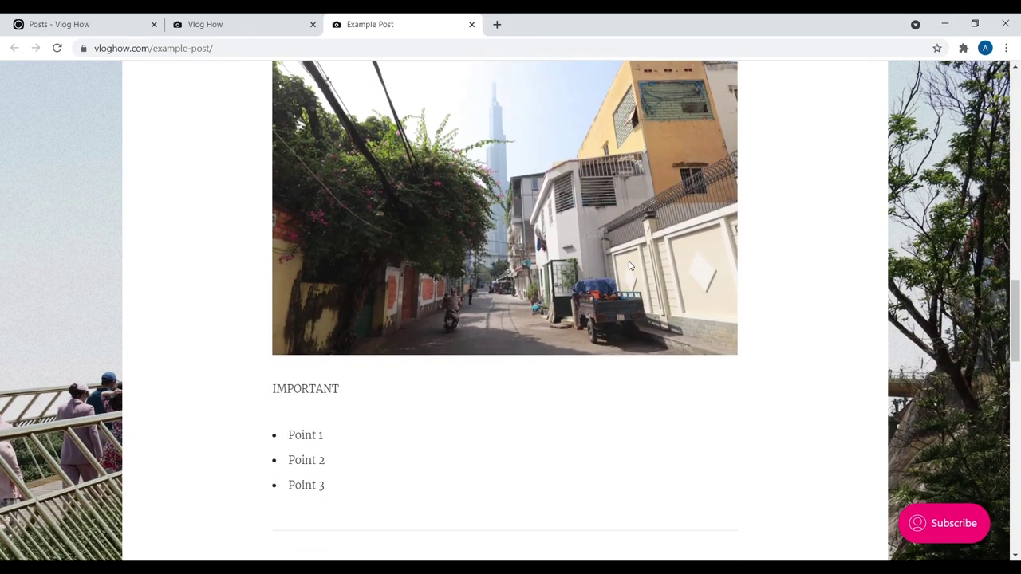
scroll(628, 265, down, 12)
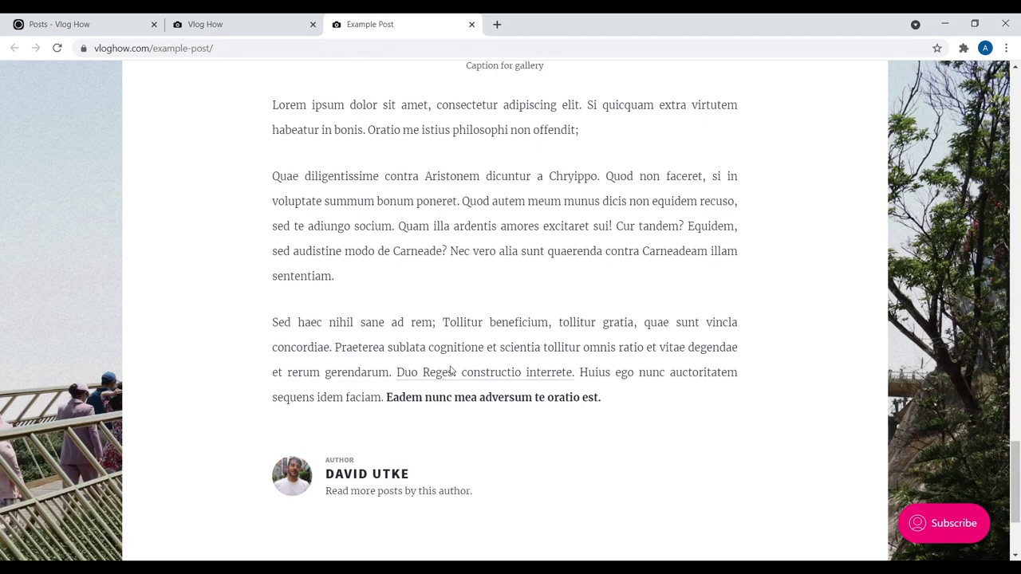
scroll(430, 375, down, 2)
scroll(550, 359, up, 4)
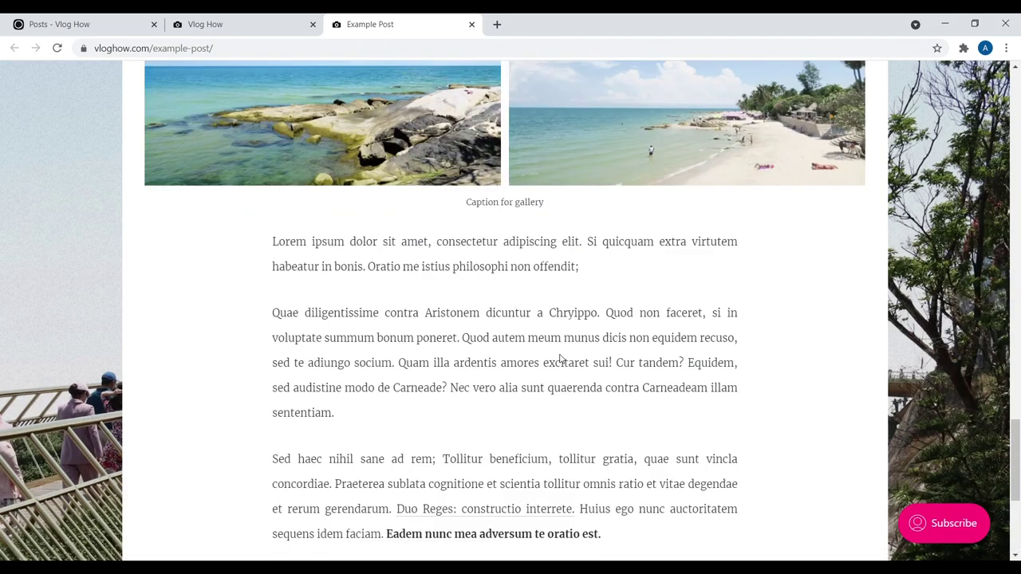
drag(1017, 463, 1018, 107)
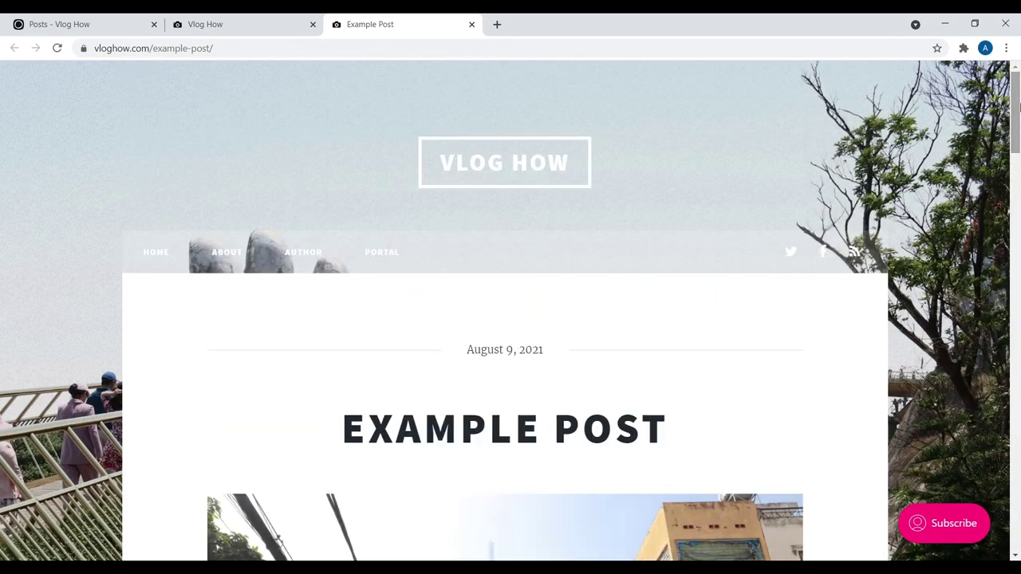
click(254, 19)
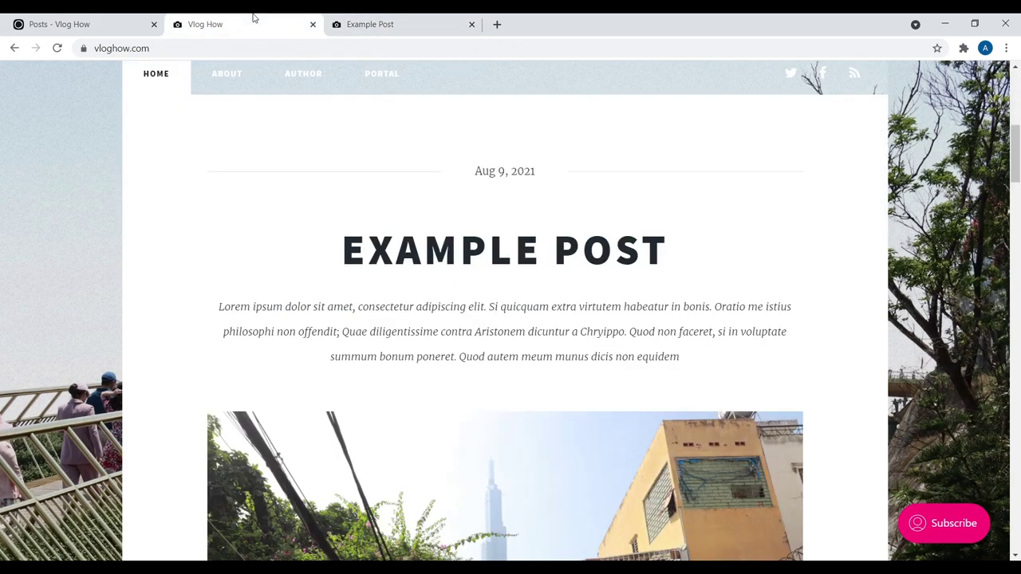
Create a new post from the Posts list and upload IMG_6502 from the Desktop as its feature image.
click(106, 19)
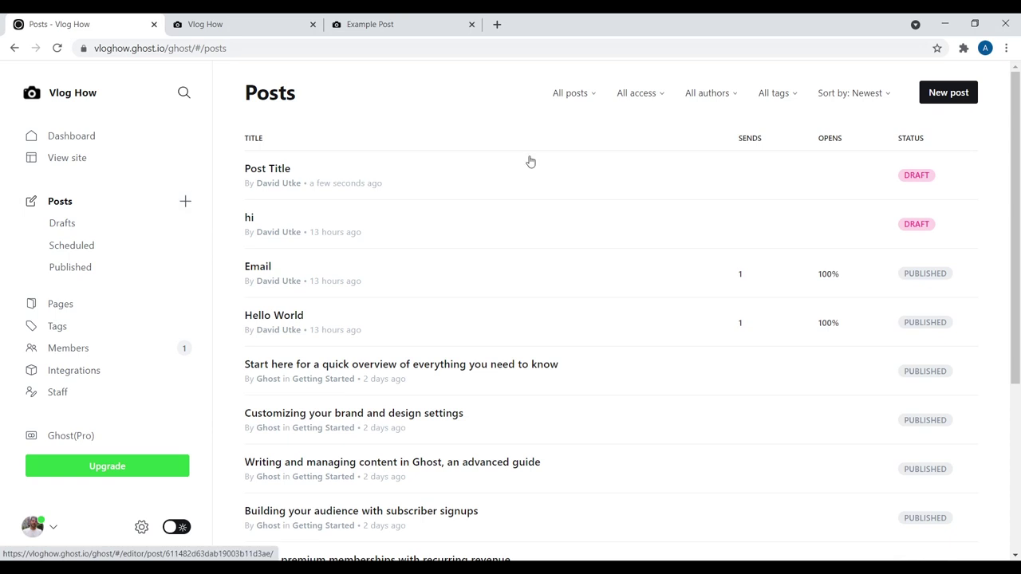
click(959, 93)
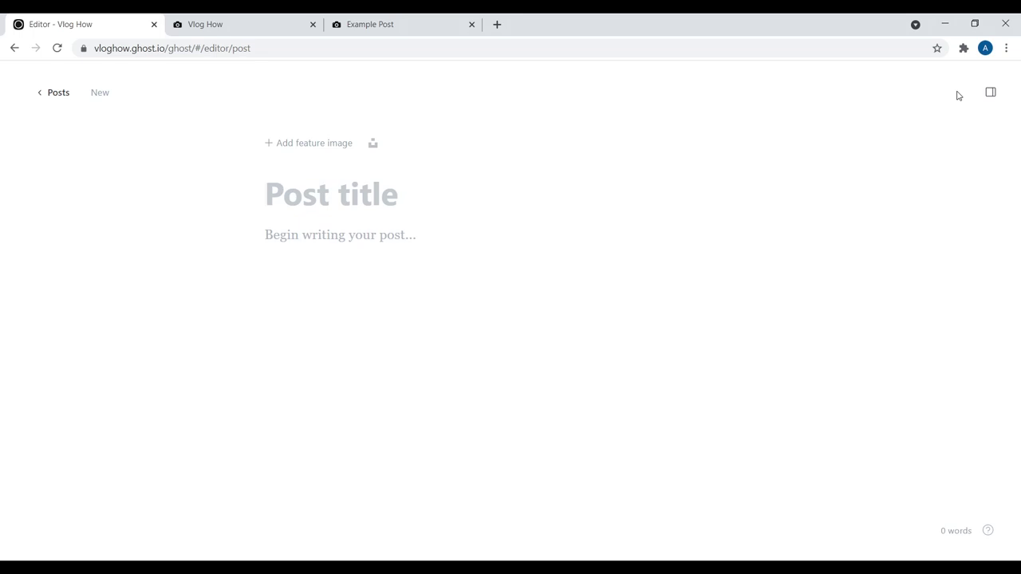
click(285, 145)
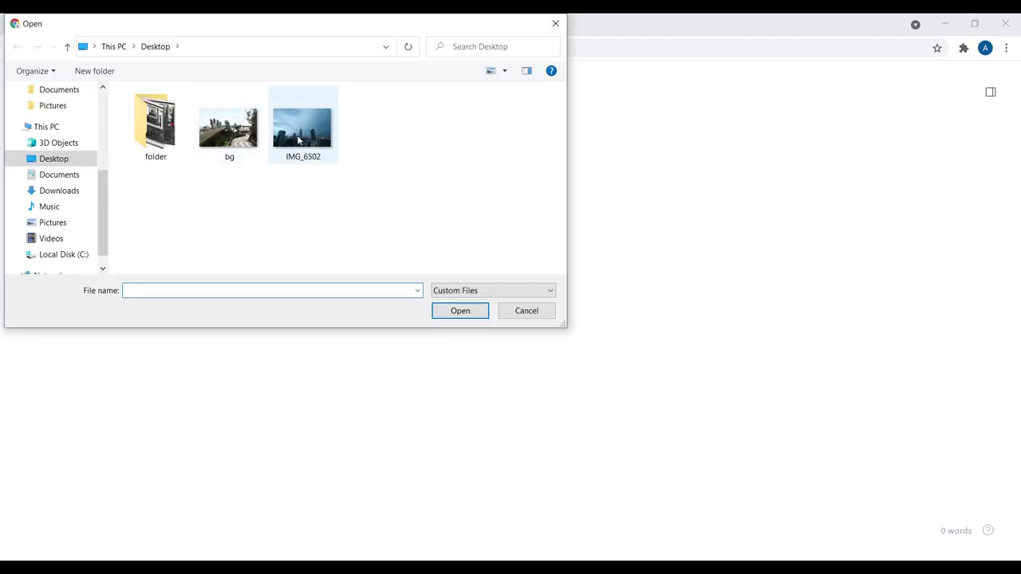
click(300, 140)
click(474, 314)
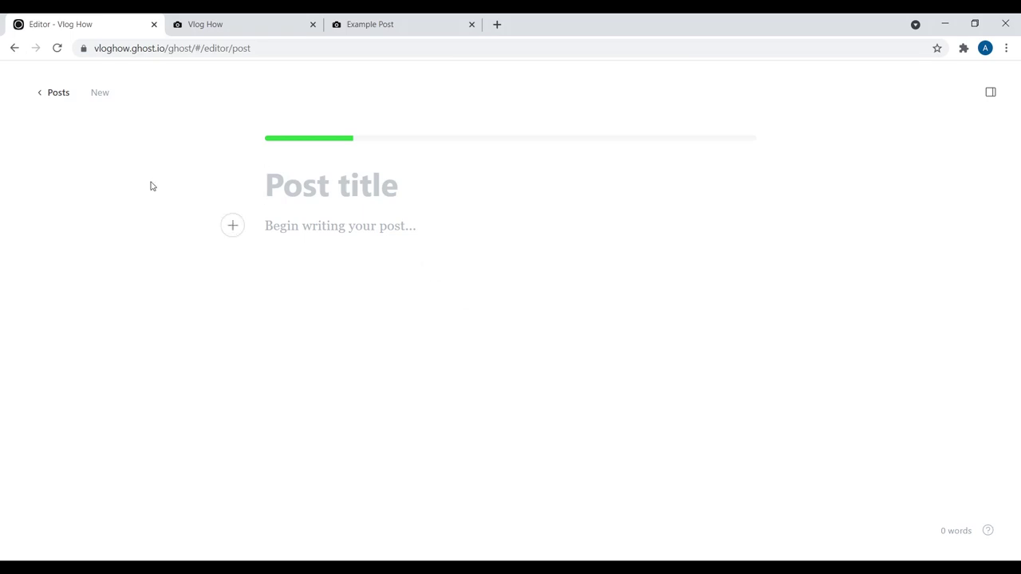
Title the new post "Post Title" and enter "Start writing your blog post." as its body text.
text(Post Title)
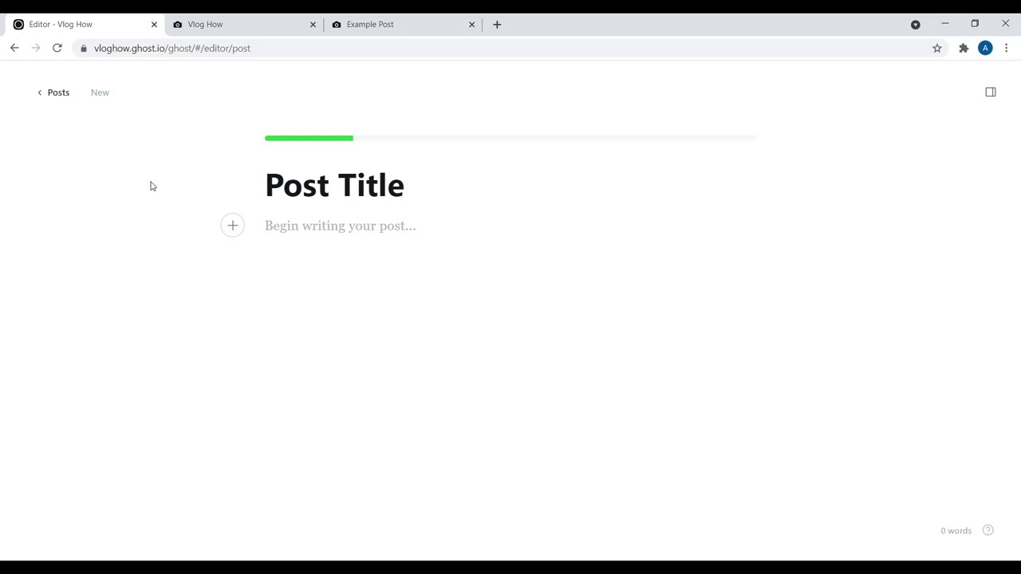
click(305, 224)
text(Start)
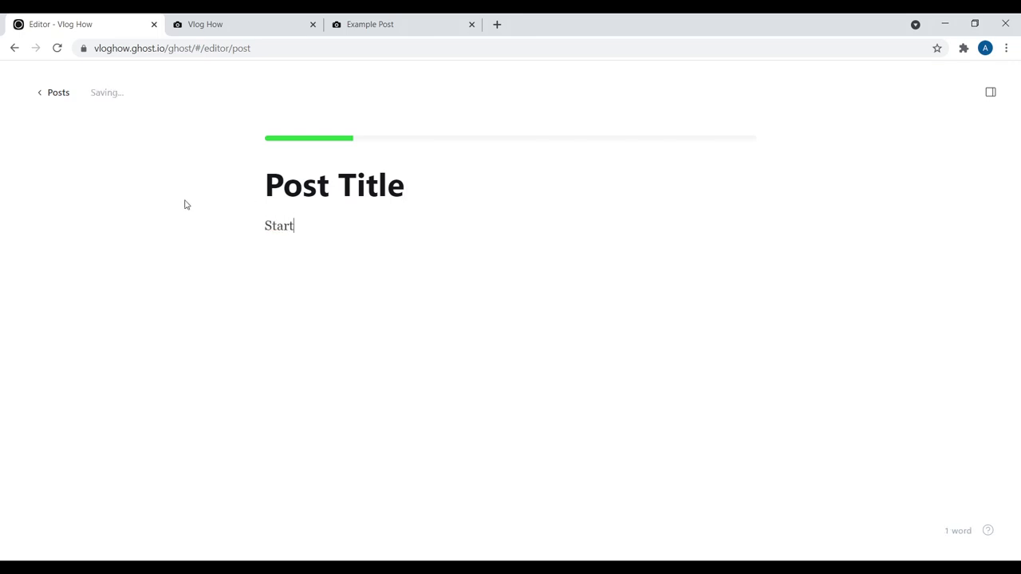
text( writing yo)
text(m)
key(BackSpace)
text(u)
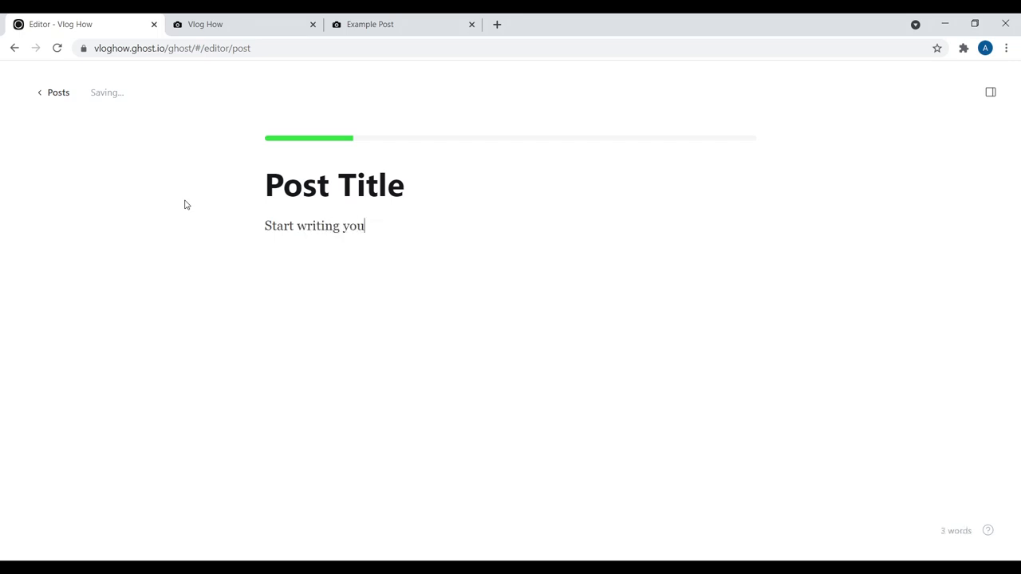
text(r blog post.)
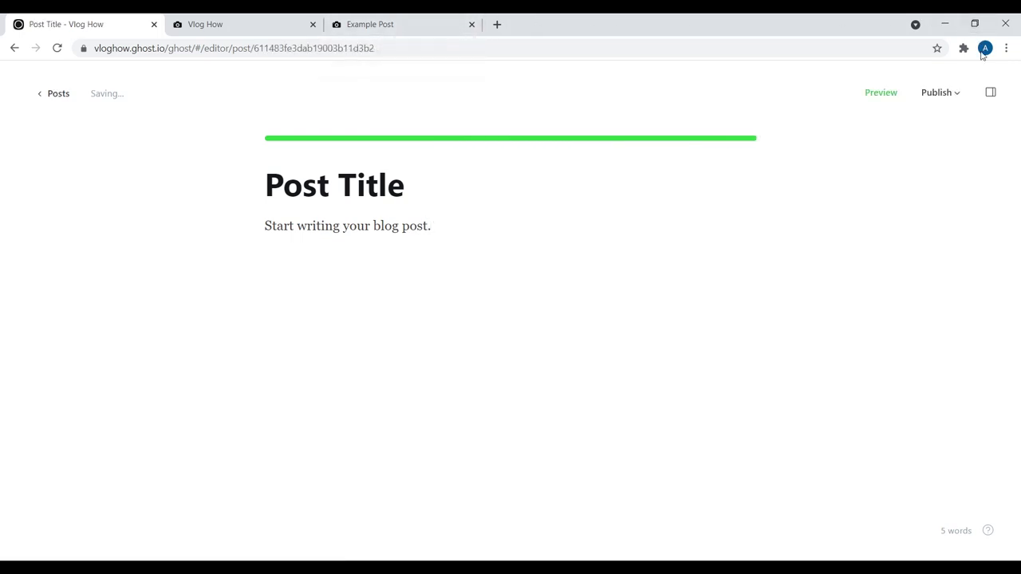
Open the post settings and set the post URL to custom-url.
click(991, 95)
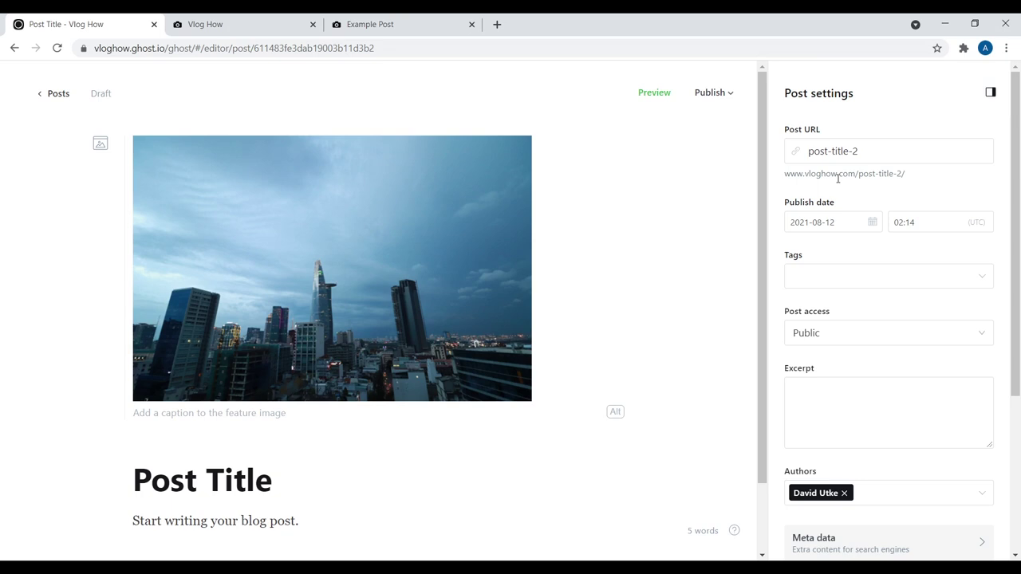
drag(857, 174, 907, 181)
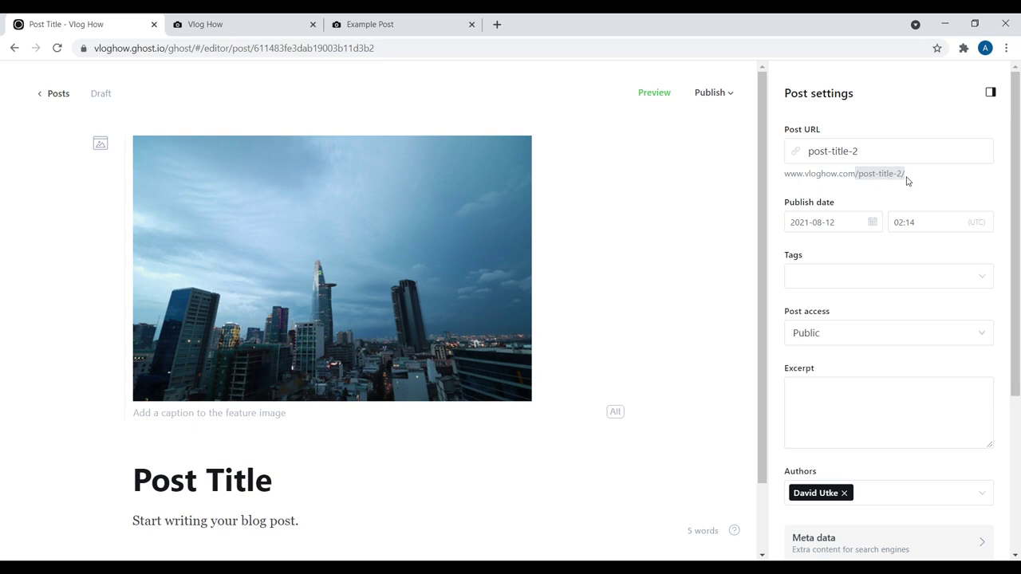
click(872, 153)
key(BackSpace)
key(BackSpace)
key(BackSpace)
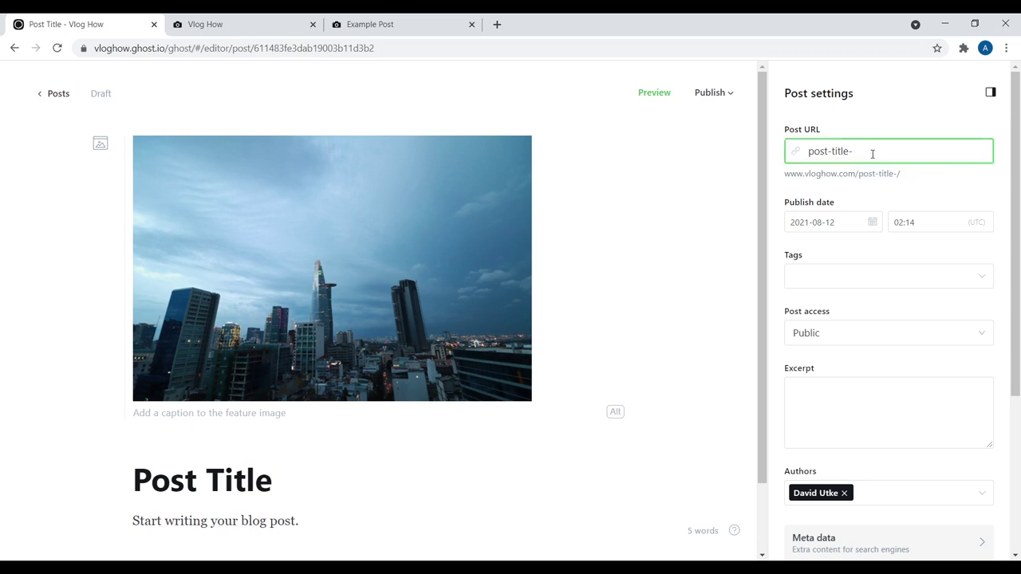
key(BackSpace)
key(BackSpace)
key(BackSpace)
key(BackSpace)
key(BackSpace)
key(BackSpace)
key(BackSpace)
key(BackSpace)
key(BackSpace)
text(custom-url)
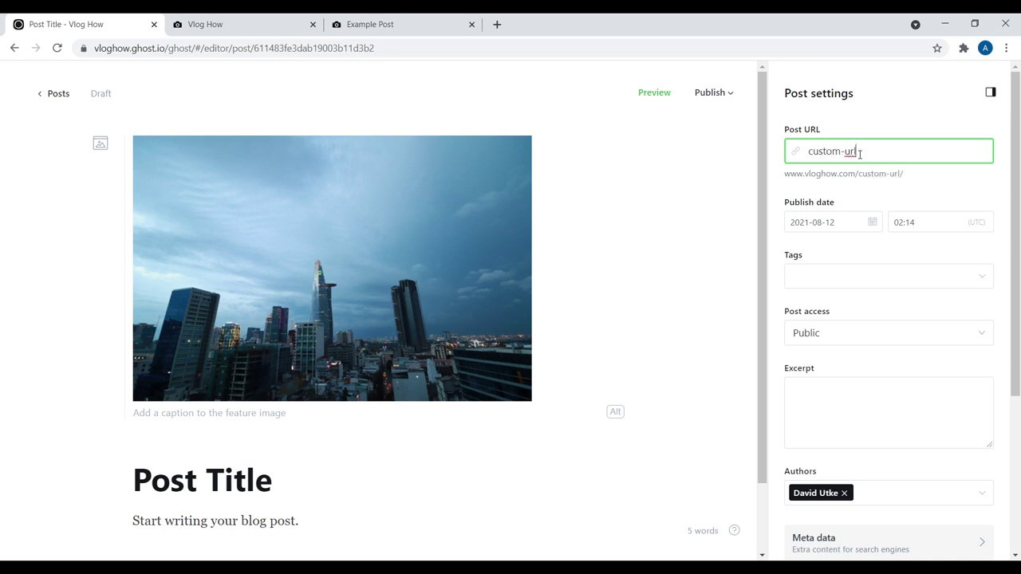
Compare the draft's publish date setting with the date shown above the title on the published Example Post.
drag(791, 205, 844, 204)
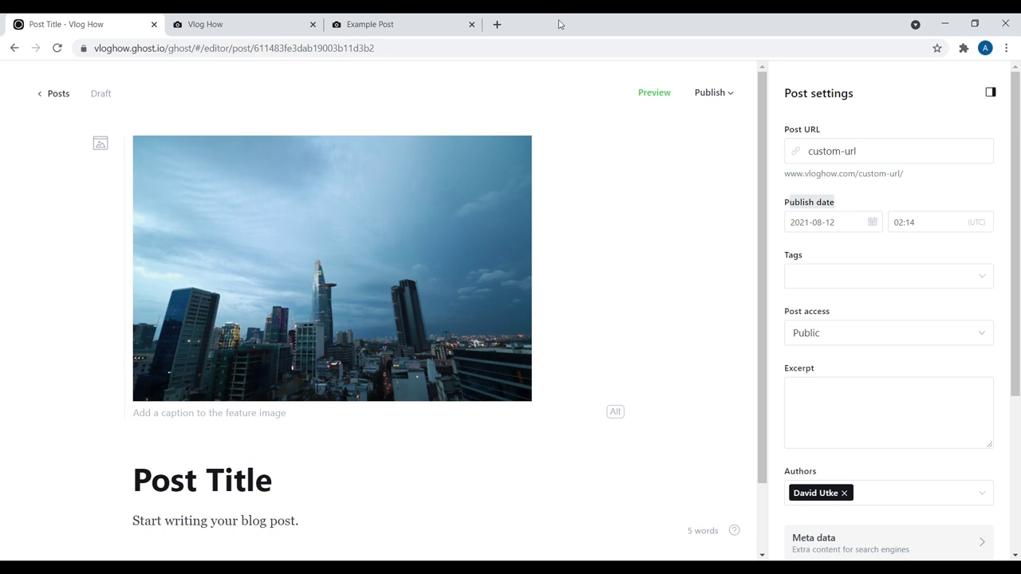
click(403, 24)
scroll(435, 278, down, 1)
drag(550, 289, 477, 286)
click(477, 286)
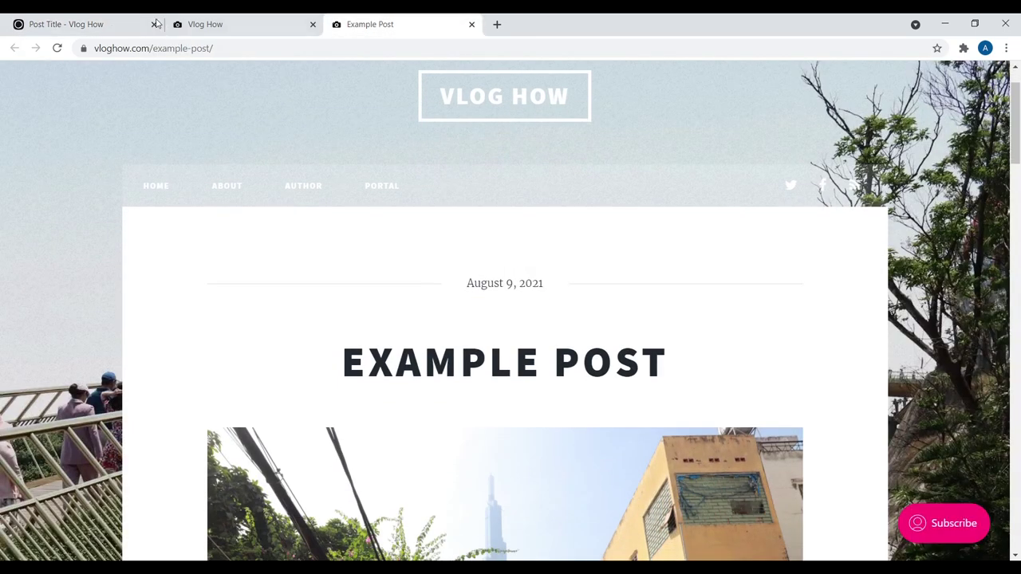
click(90, 19)
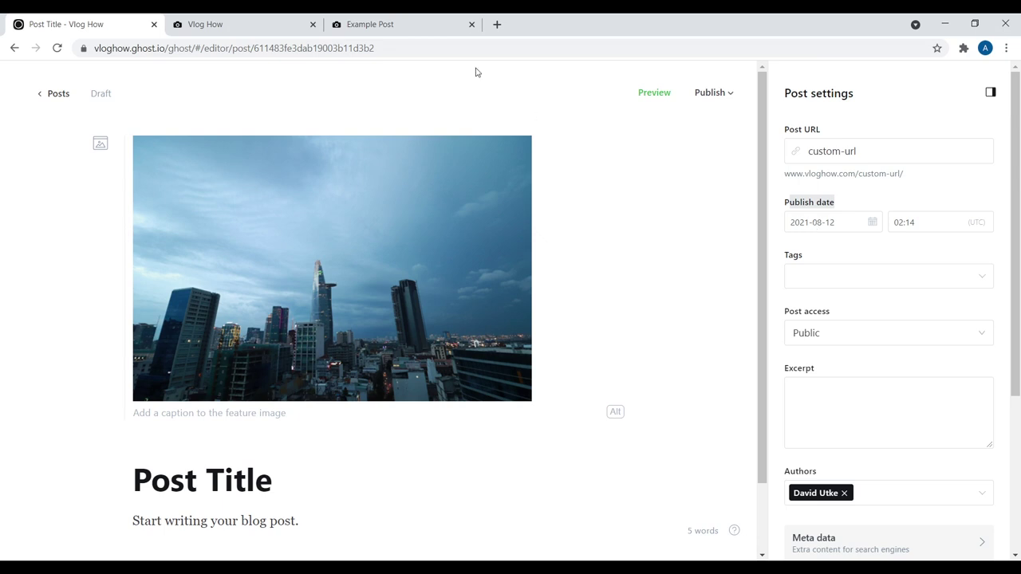
click(399, 19)
drag(497, 289, 538, 290)
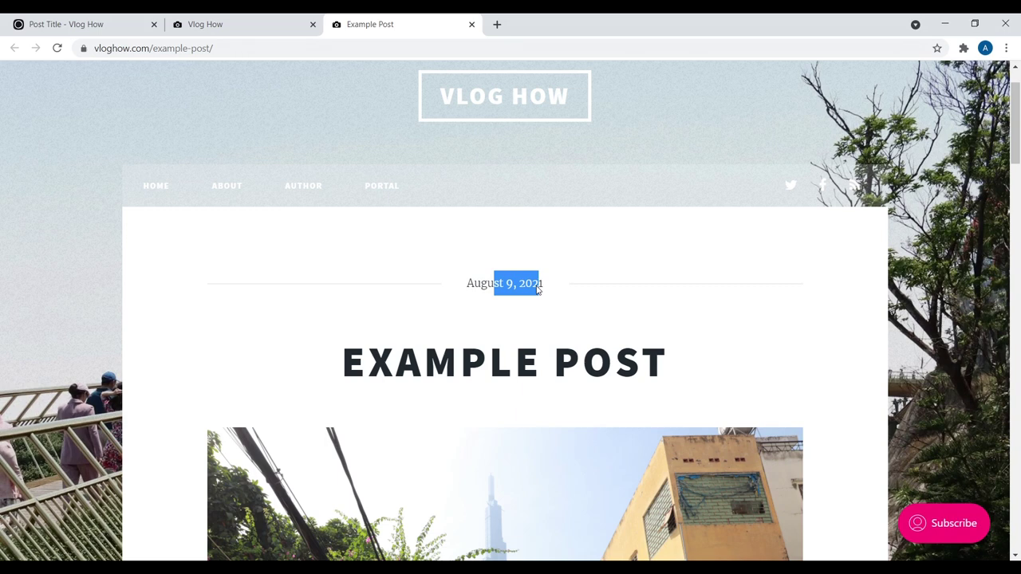
drag(425, 360, 515, 361)
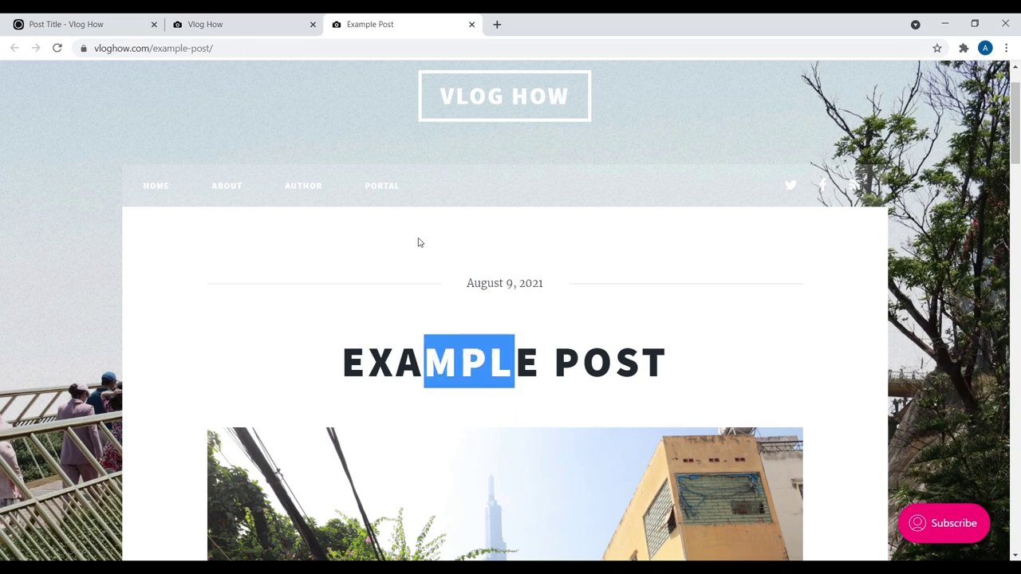
click(61, 24)
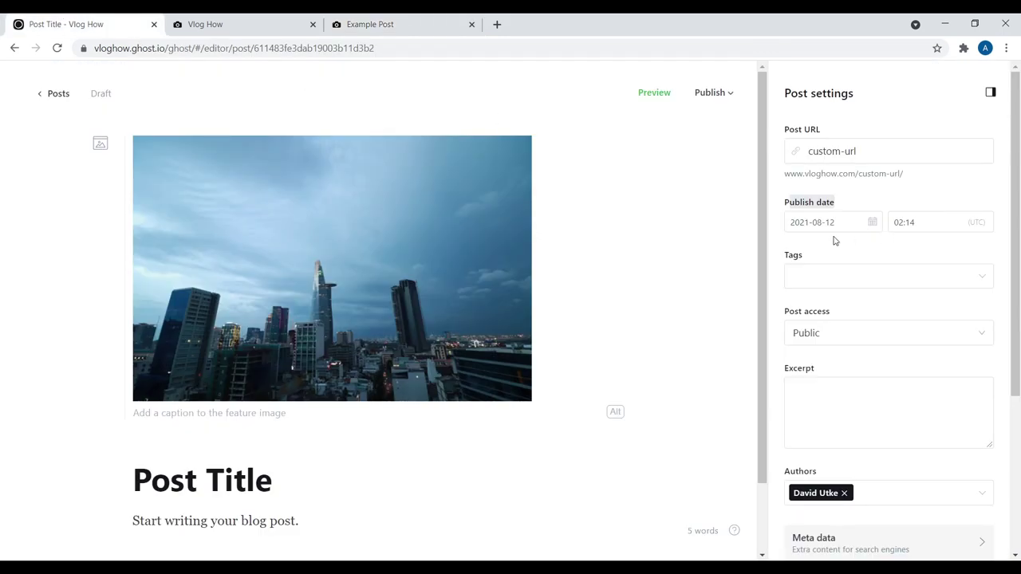
Review the tags available for the draft post and check the published Example Post again.
scroll(877, 231, down, 1)
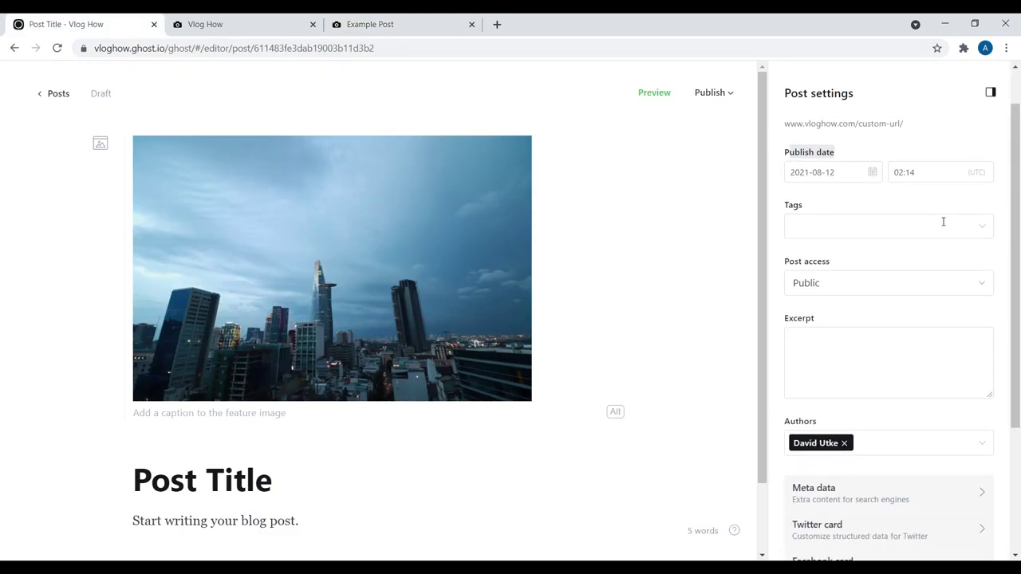
click(980, 223)
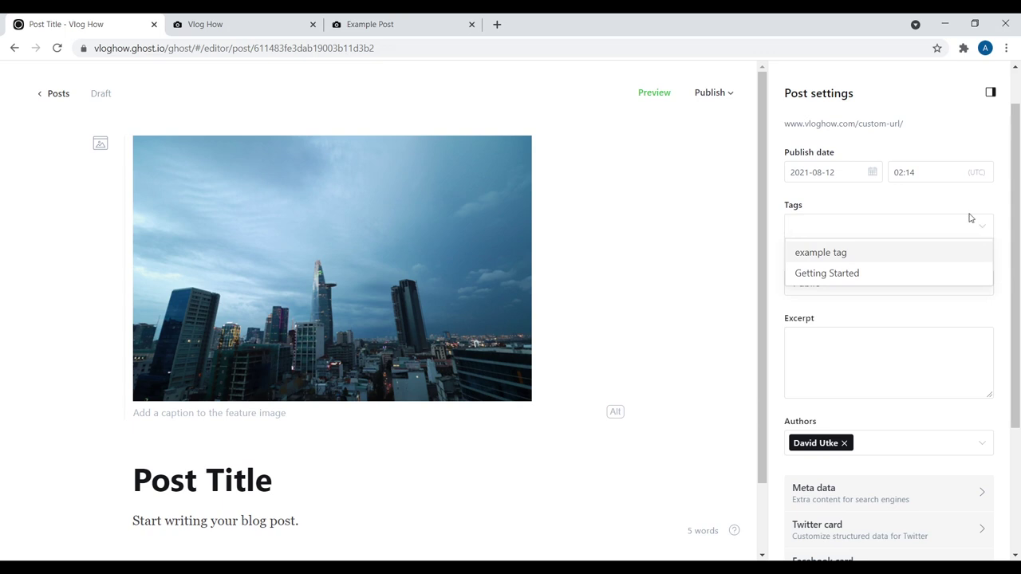
click(909, 203)
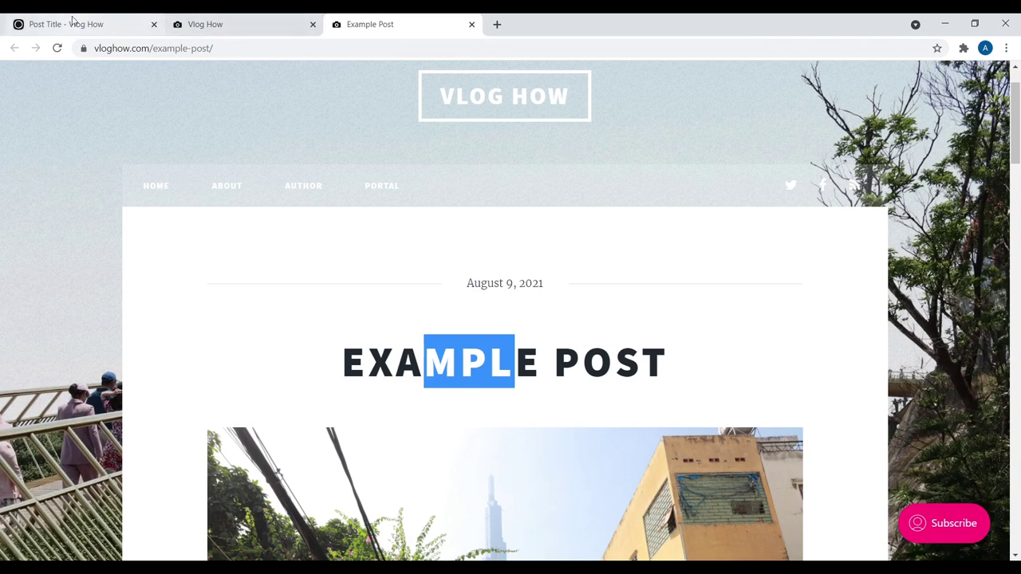
click(97, 24)
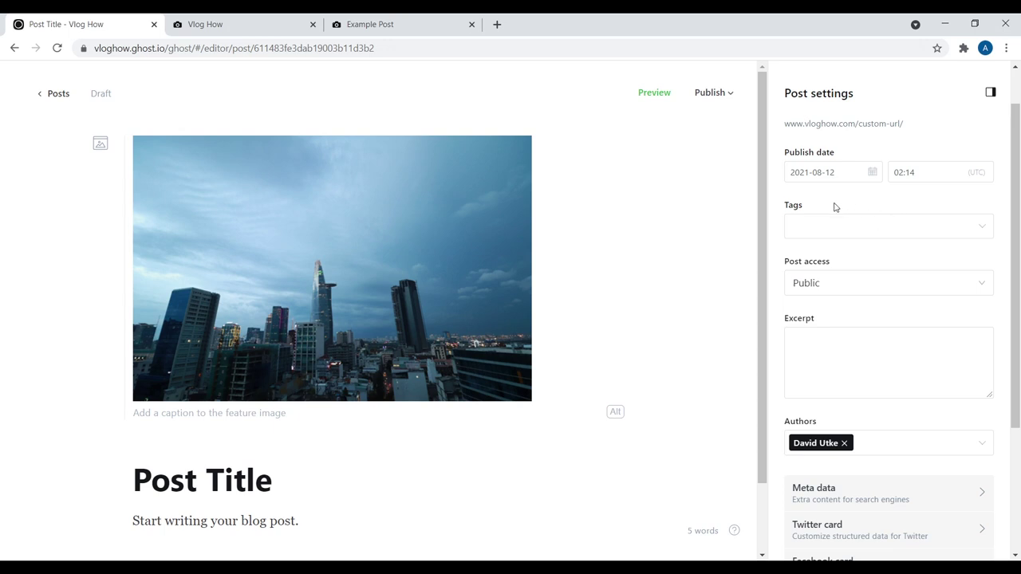
Review the draft's post access options and the member sign-up form on the published Example Post.
scroll(834, 205, down, 1)
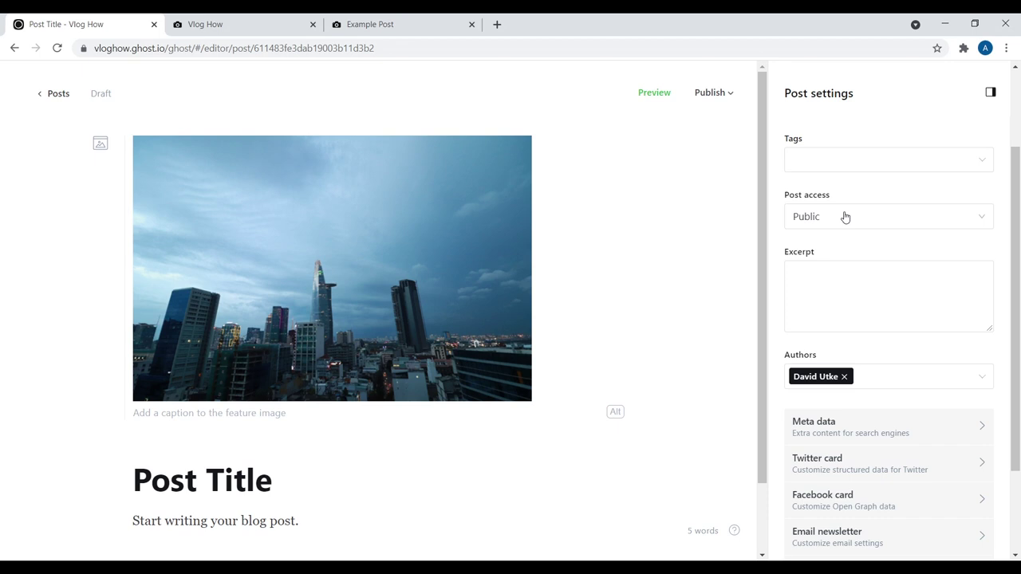
click(845, 218)
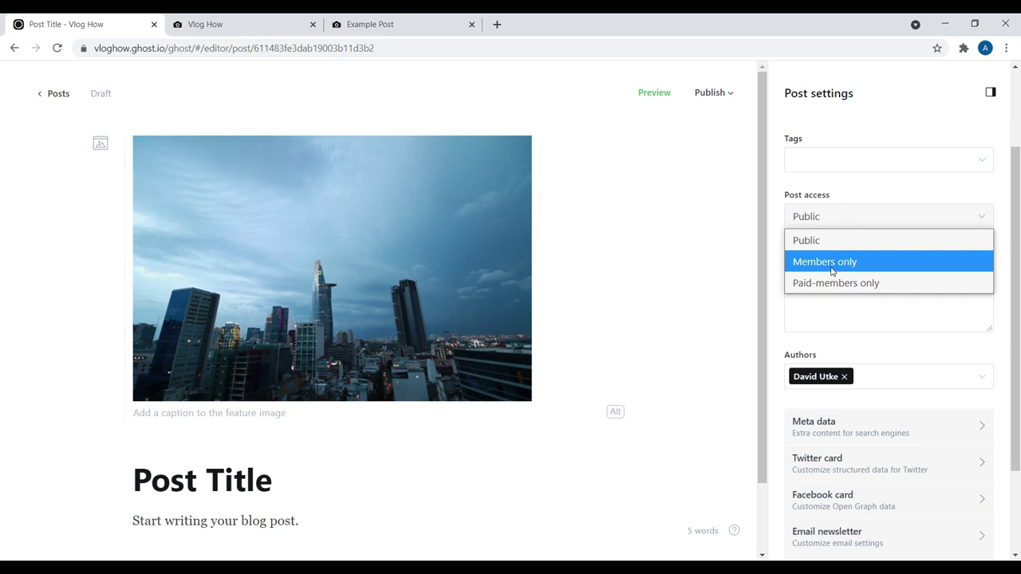
click(391, 26)
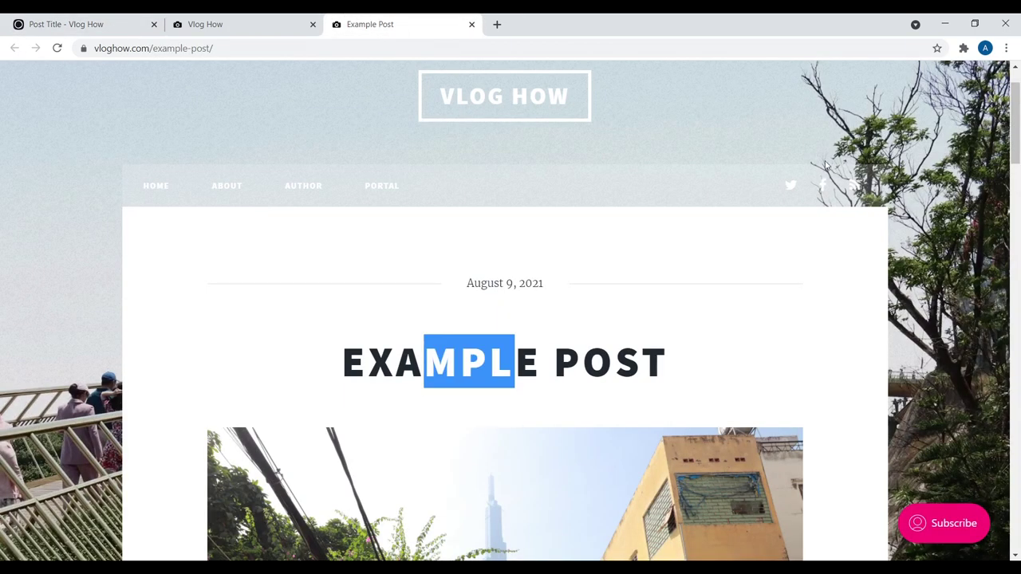
click(941, 524)
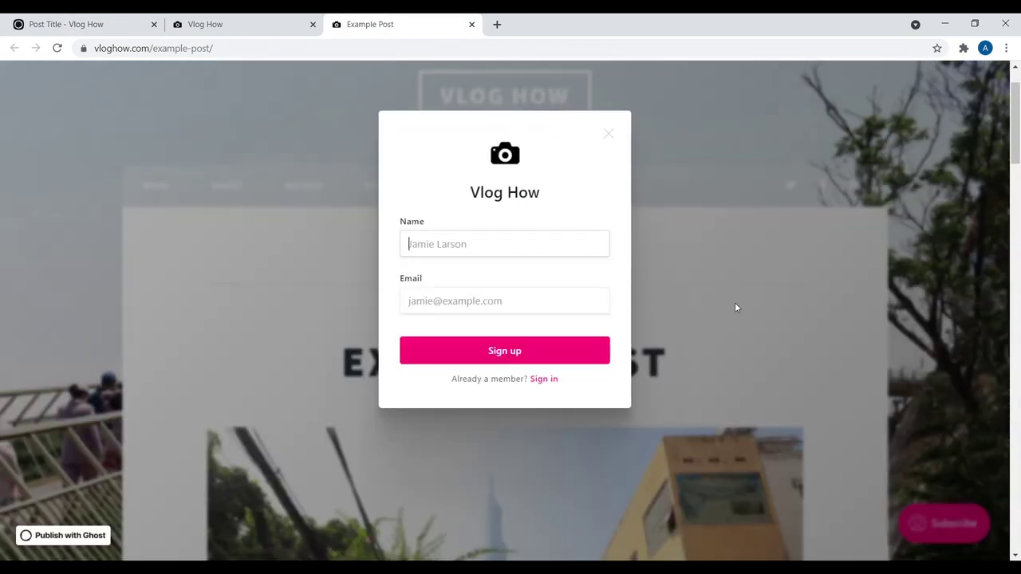
click(610, 133)
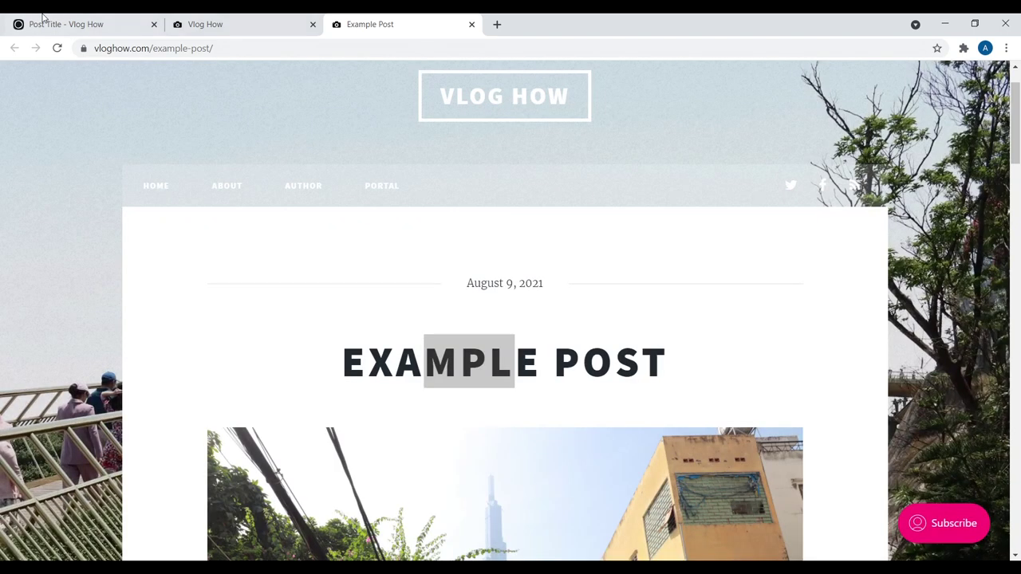
Return to the draft post and check its post access options, keeping the access public.
click(36, 22)
click(878, 216)
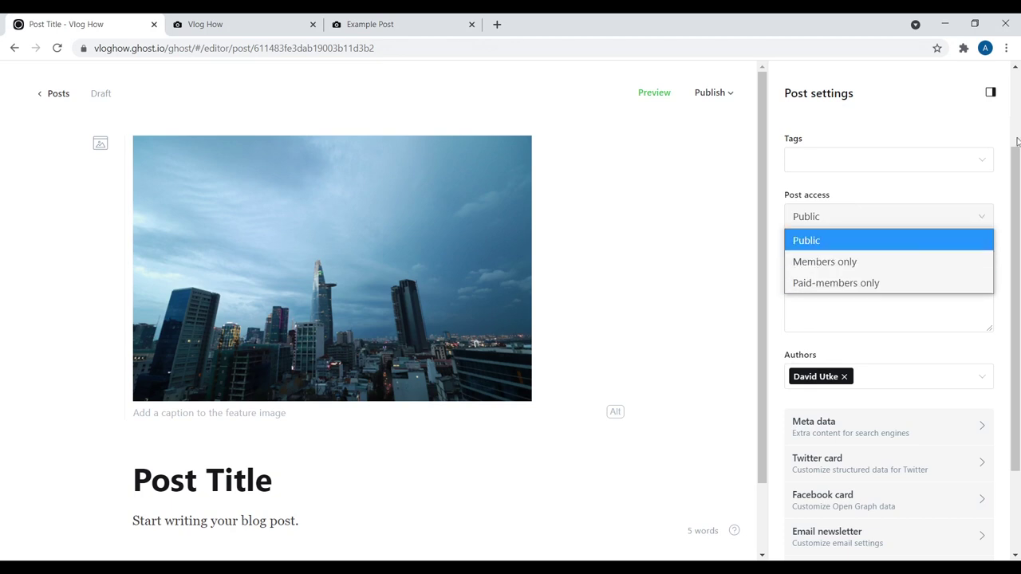
click(1007, 193)
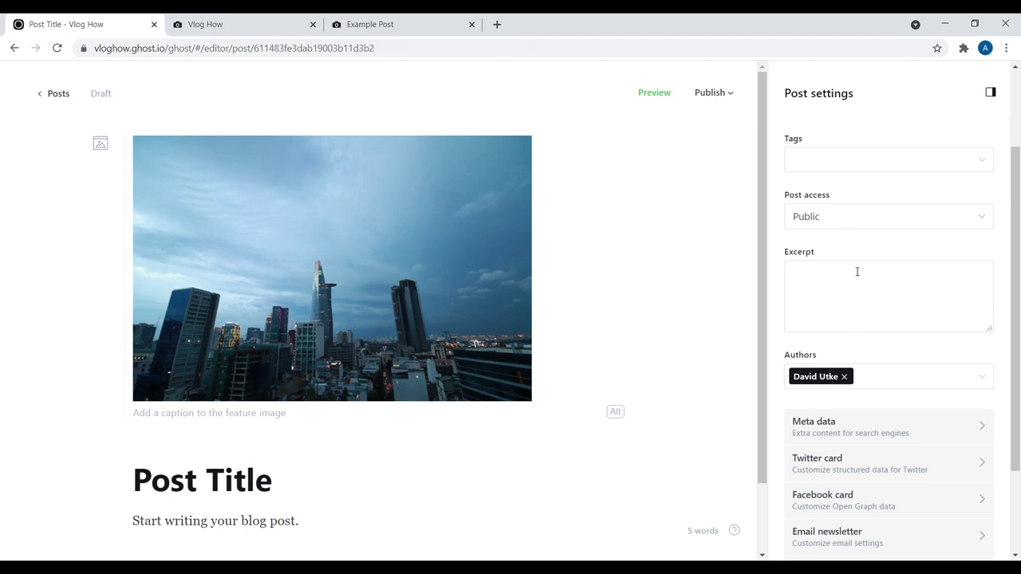
Search Google for website creative pro, examine the description under the first result, and return to the draft post.
click(497, 24)
text(website cr)
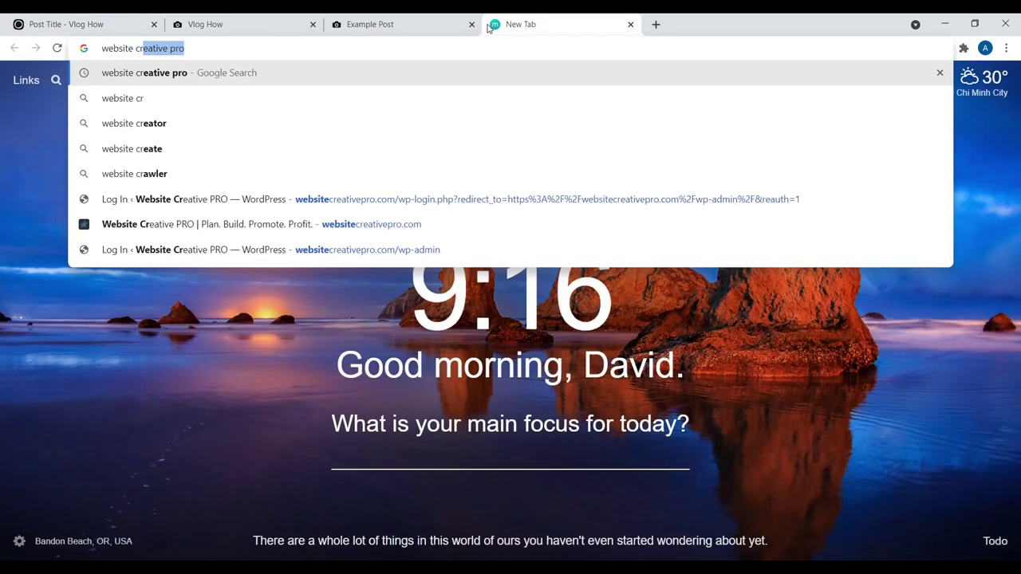
key(Return)
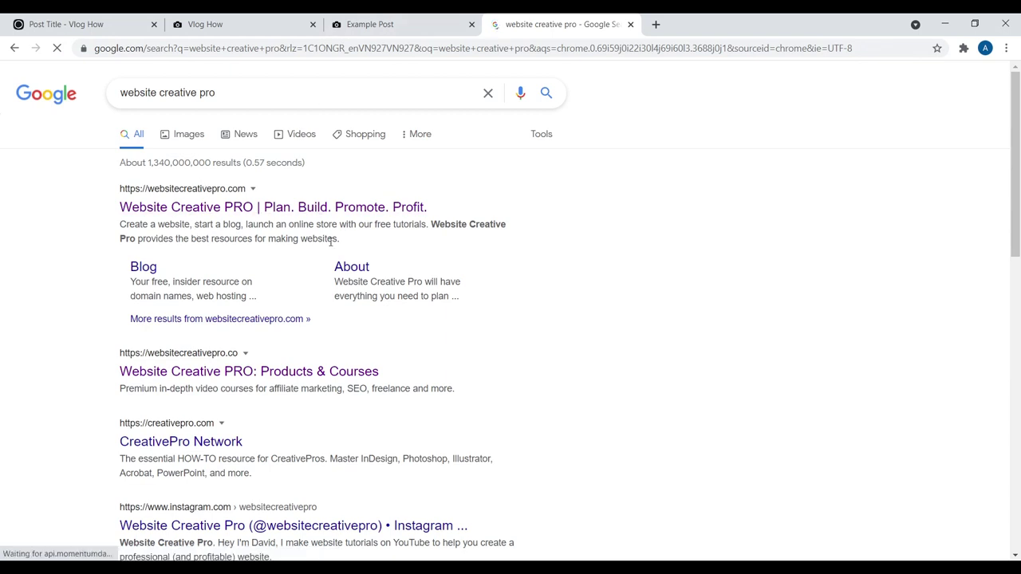
drag(356, 246, 127, 225)
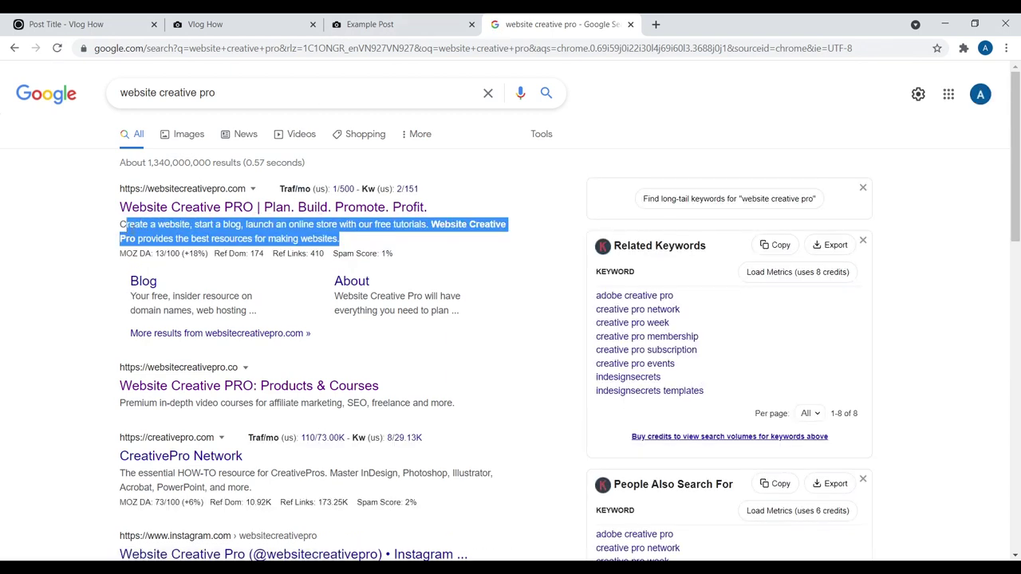
key(ctrl+1)
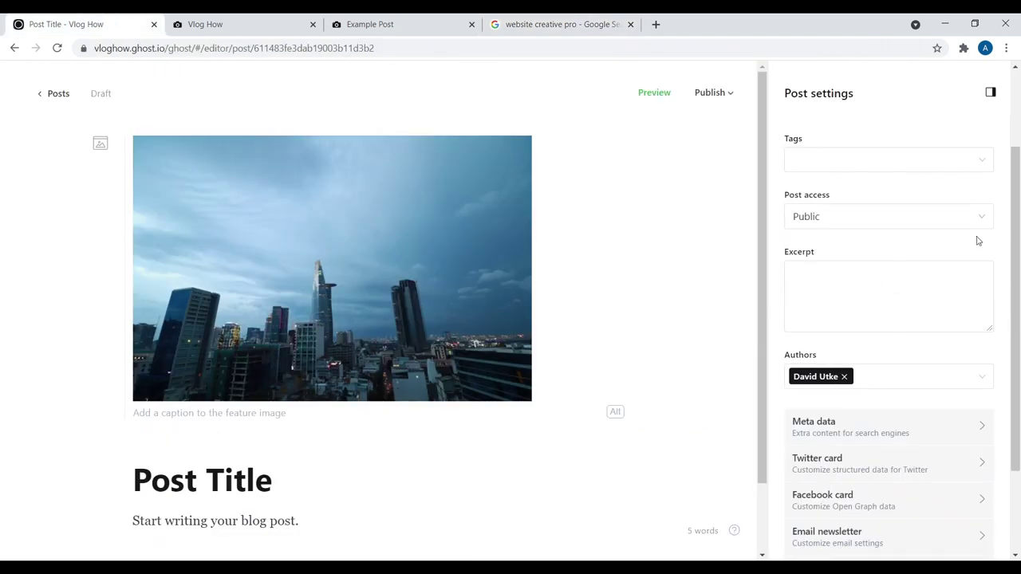
Set the draft's meta title to "Blog post title | Name of website" and return to the main post settings.
drag(1017, 182, 1017, 239)
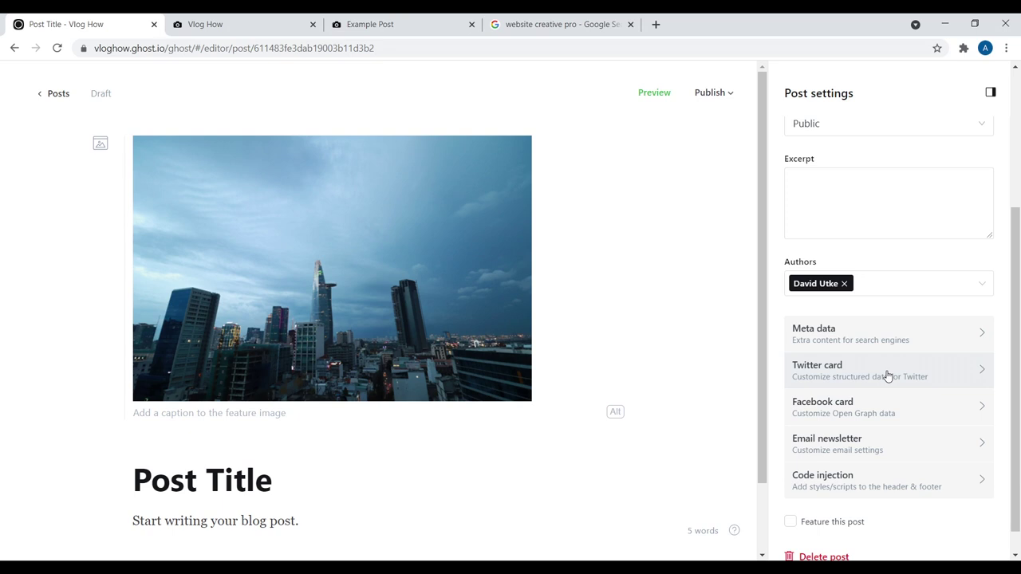
click(913, 332)
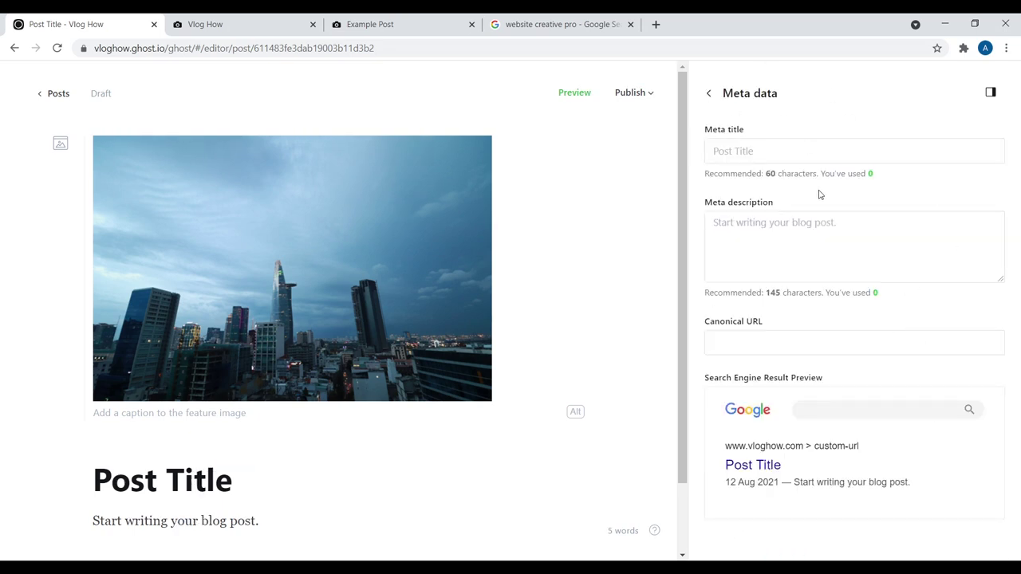
click(730, 149)
text(Blog post title )
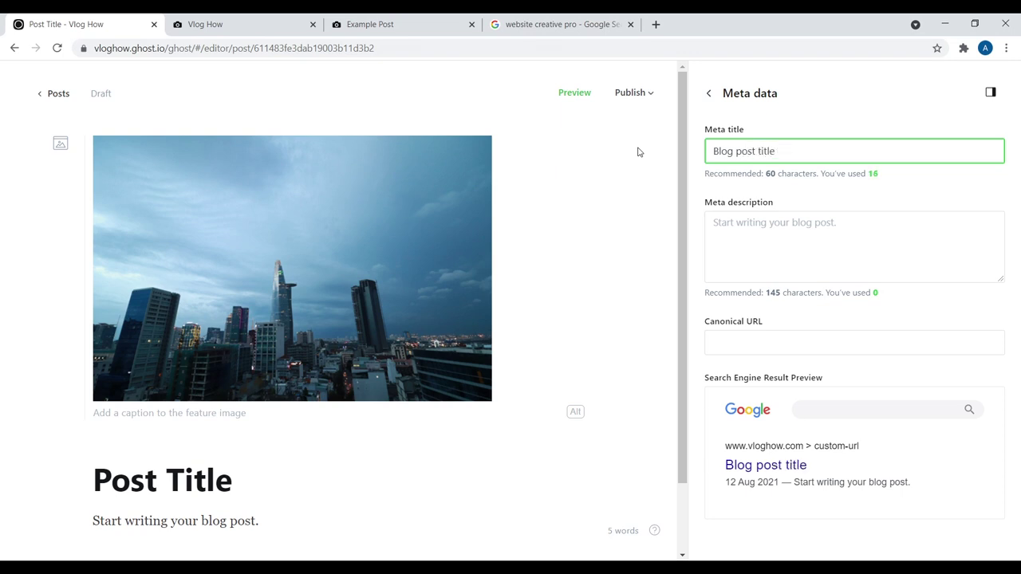
text(| Name of website)
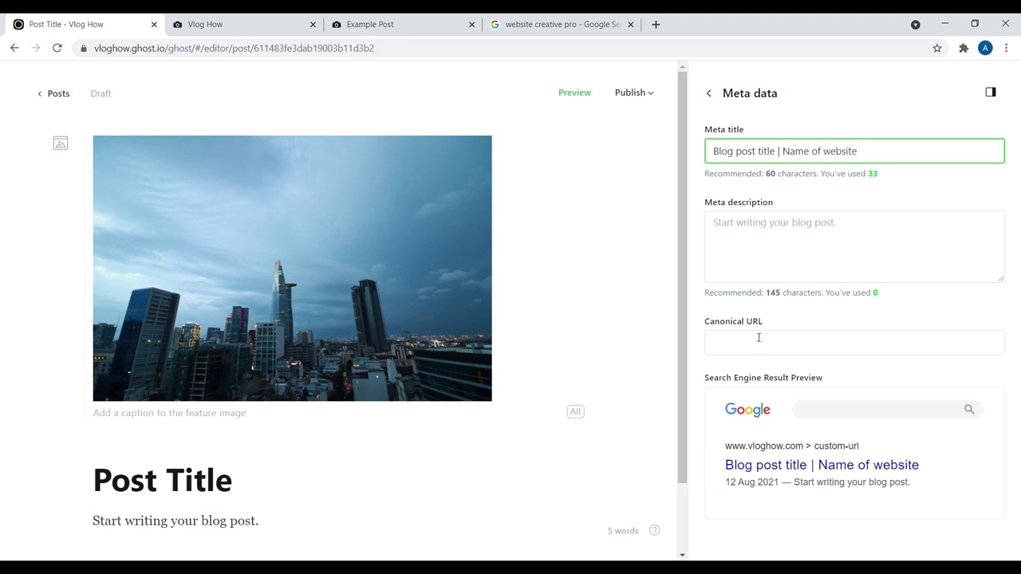
click(709, 94)
click(709, 94)
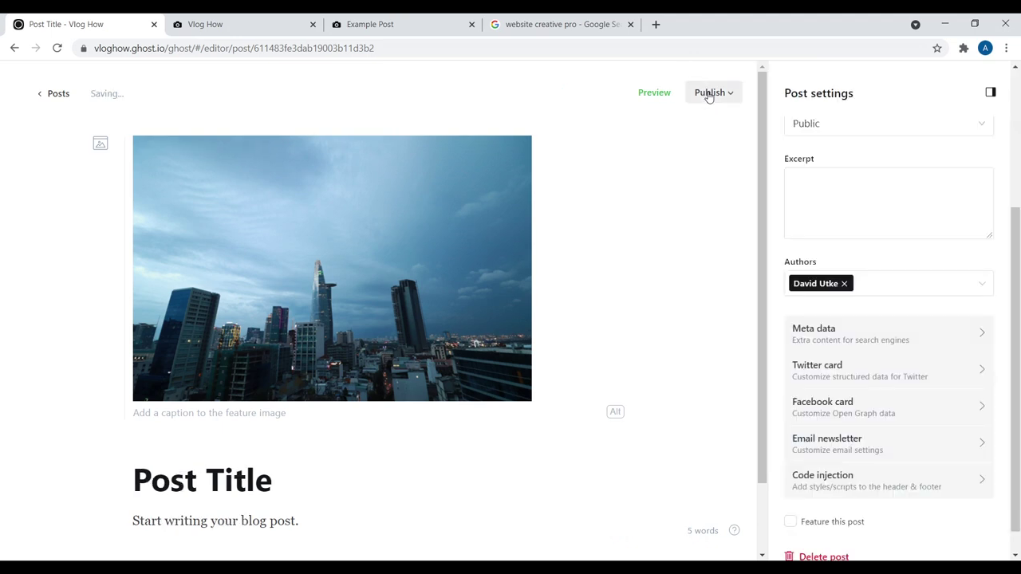
Review the draft's email newsletter and code injection settings, and close the post settings.
scroll(1018, 252, down, 1)
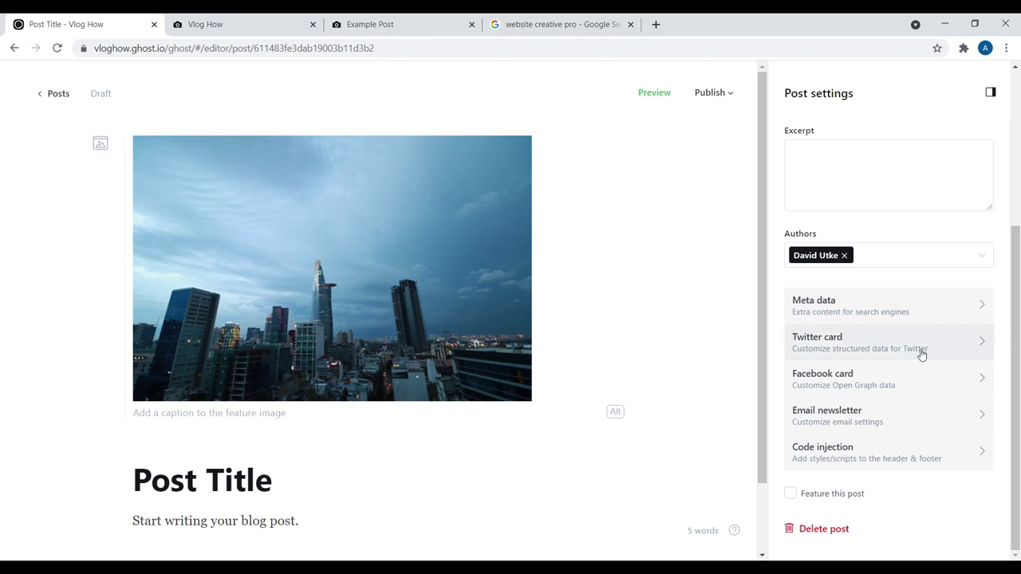
click(885, 428)
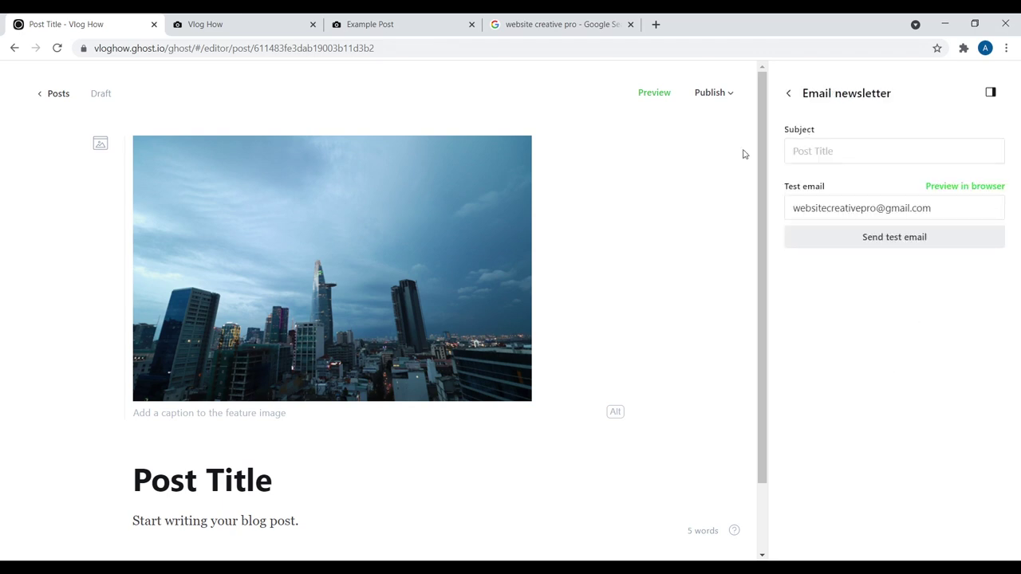
click(788, 93)
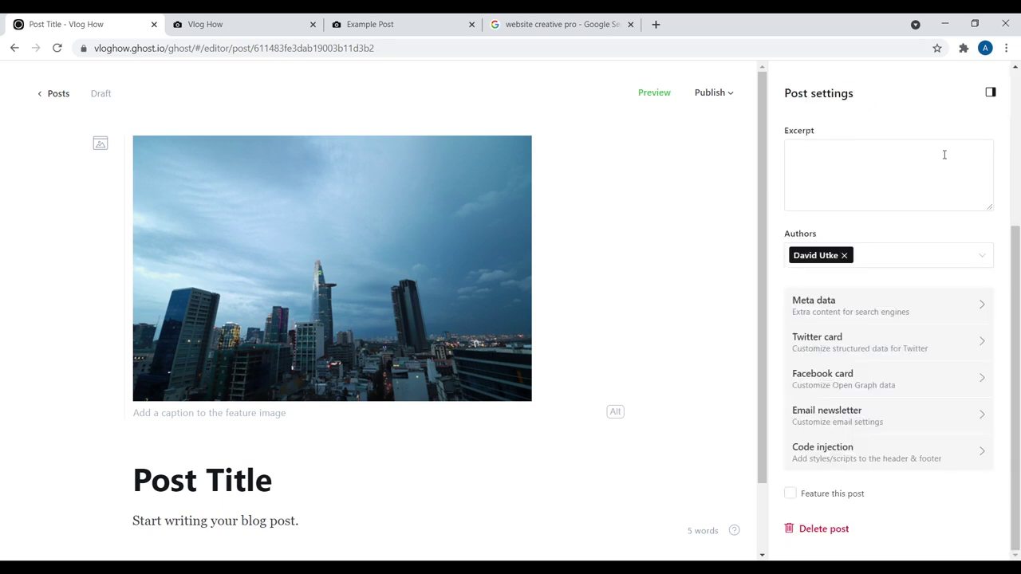
click(888, 459)
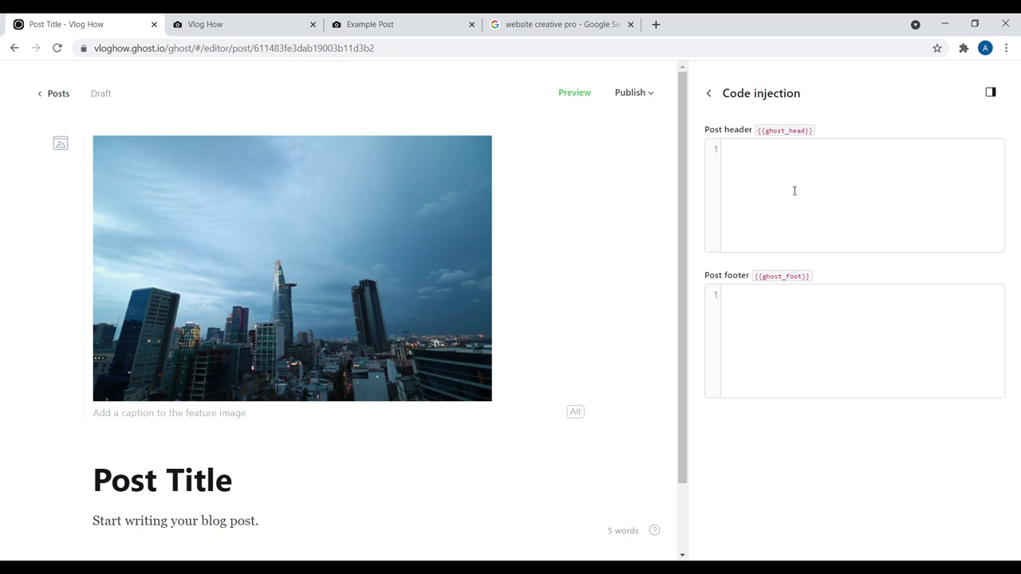
click(708, 94)
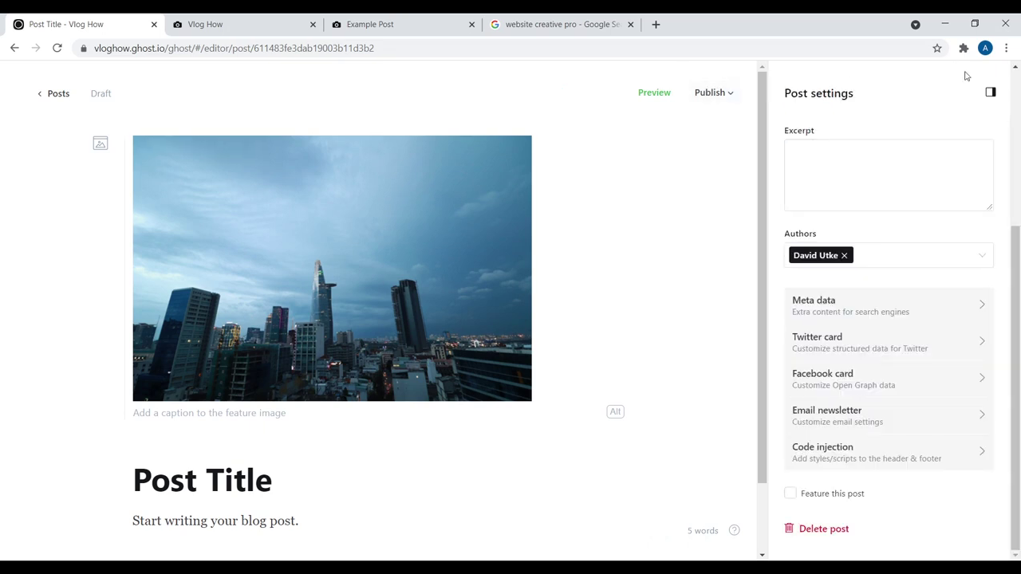
click(991, 93)
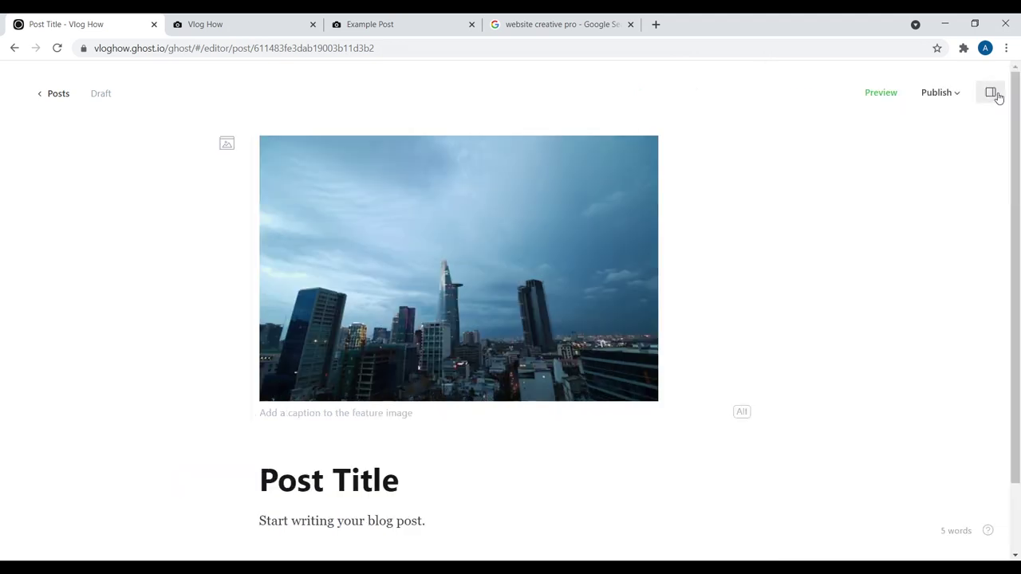
Start a new line below the draft's opening paragraph and show the content cards that can be inserted there.
scroll(353, 166, down, 1)
click(433, 440)
key(Return)
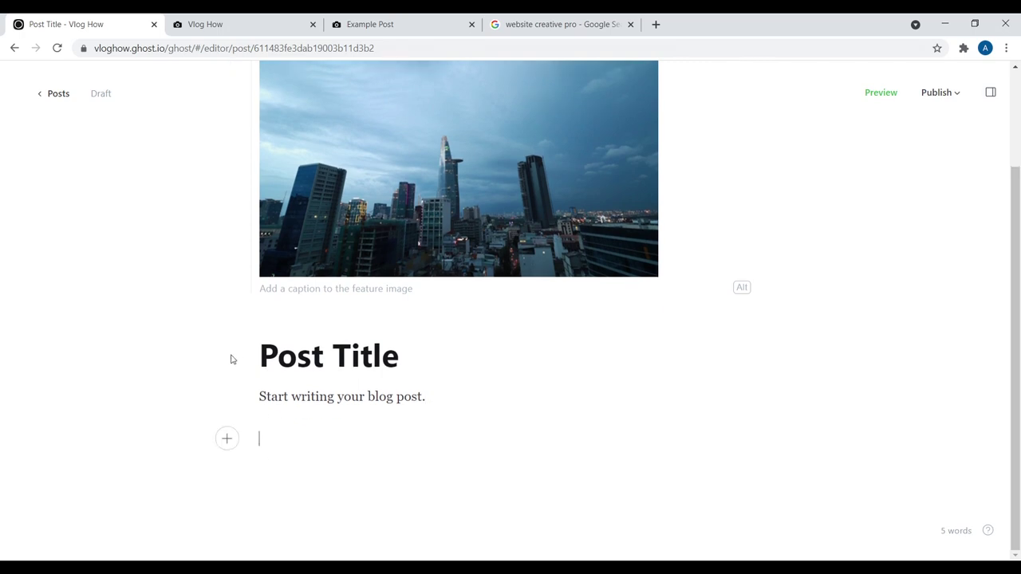
click(227, 439)
scroll(499, 340, down, 1)
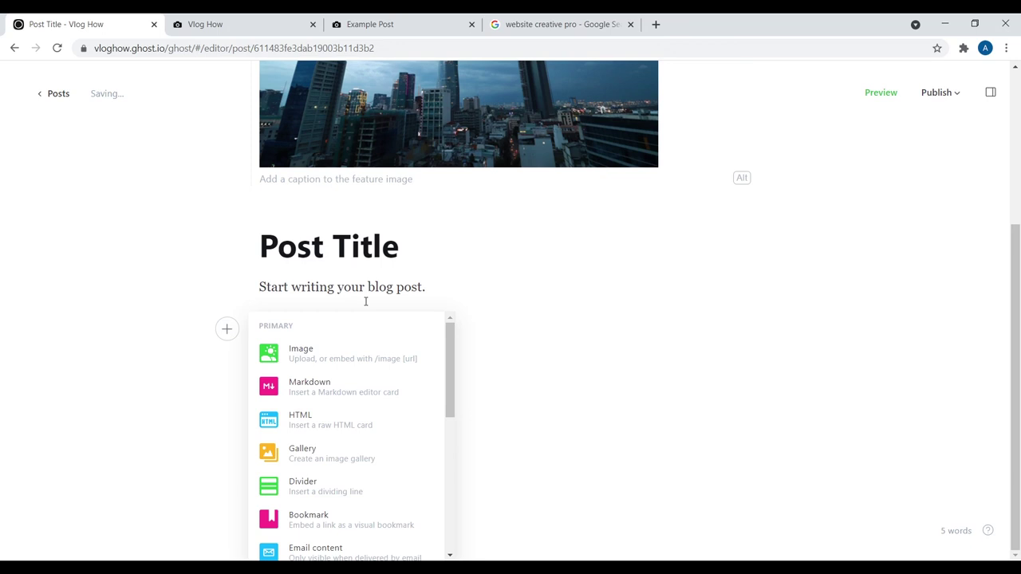
Examine the post layout on the Vlog How home page and the body content of the published Example Post.
click(205, 25)
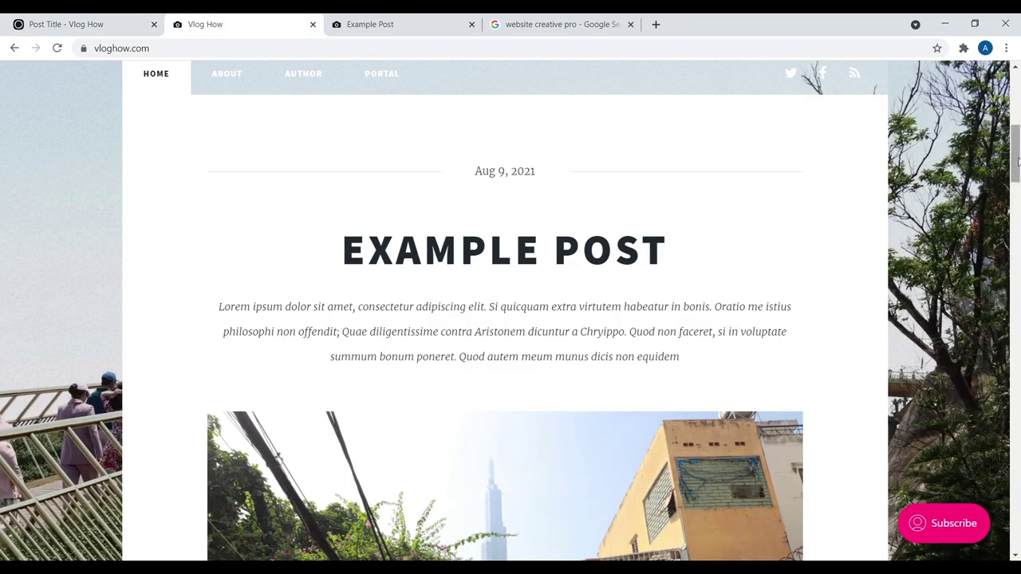
scroll(570, 226, down, 4)
scroll(811, 283, down, 4)
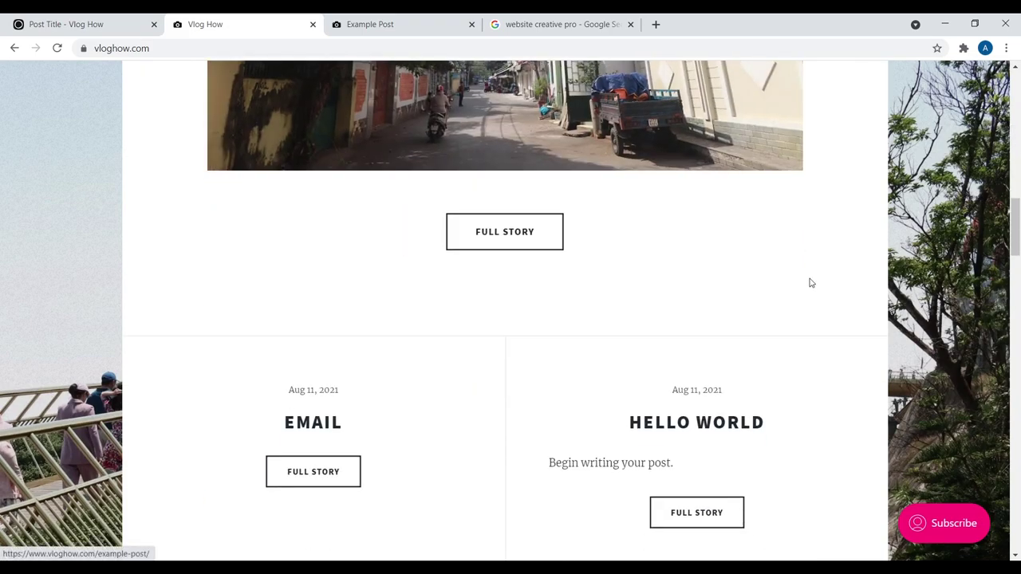
scroll(811, 283, up, 5)
scroll(476, 335, down, 5)
scroll(346, 344, up, 4)
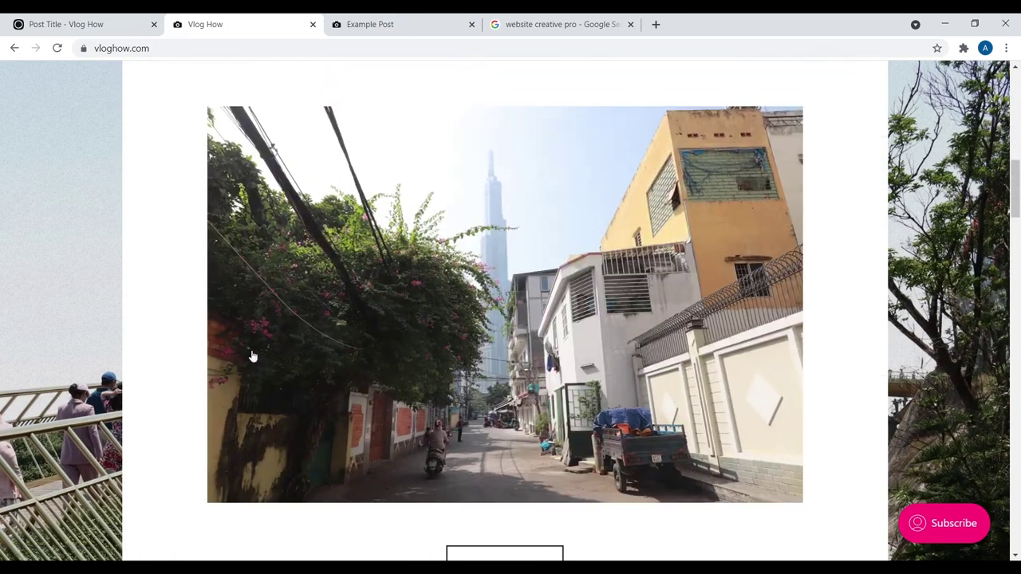
scroll(346, 344, up, 6)
scroll(130, 342, down, 8)
scroll(130, 343, down, 3)
click(403, 22)
scroll(1014, 166, down, 2)
scroll(1014, 166, down, 15)
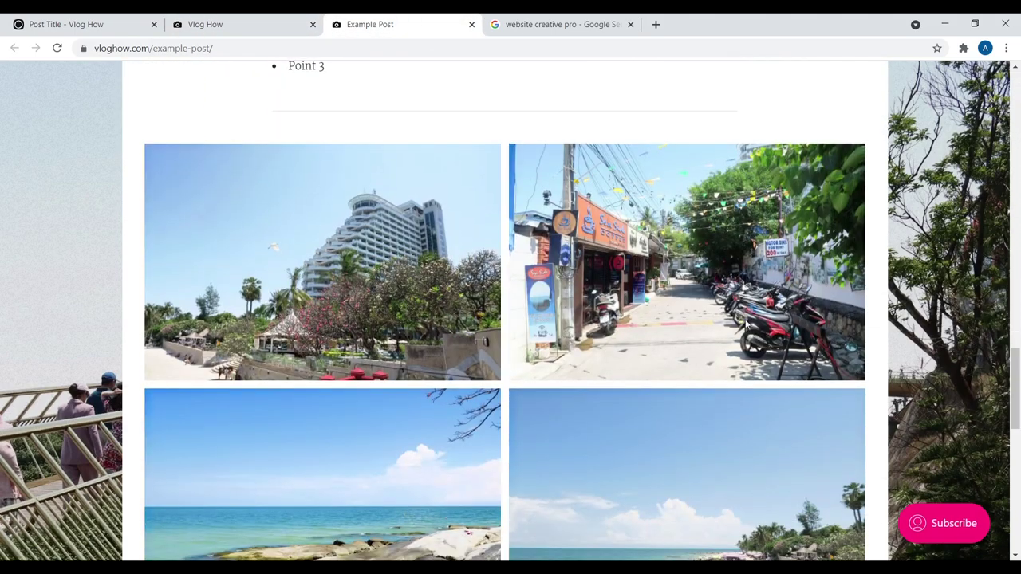
click(84, 23)
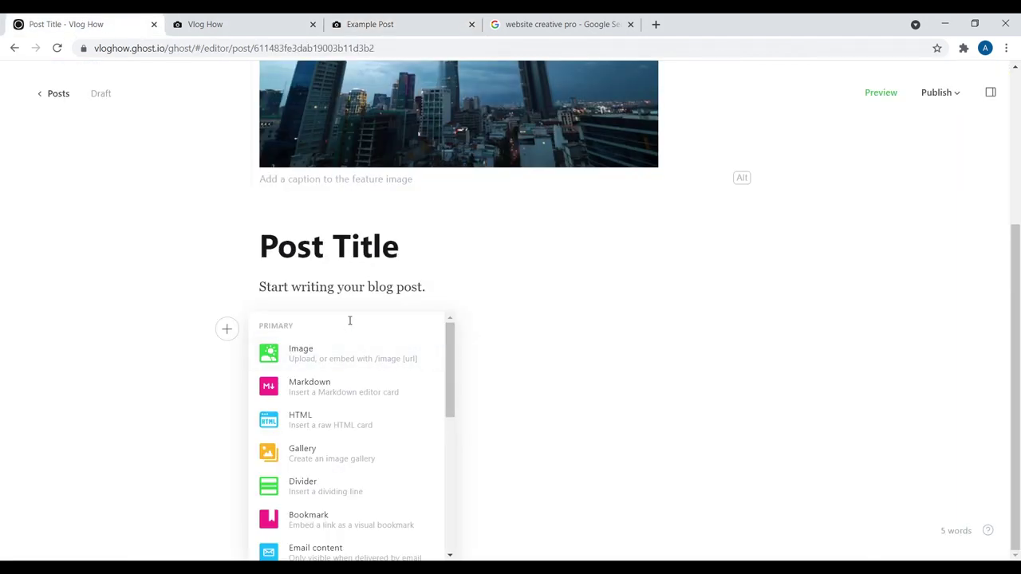
click(360, 396)
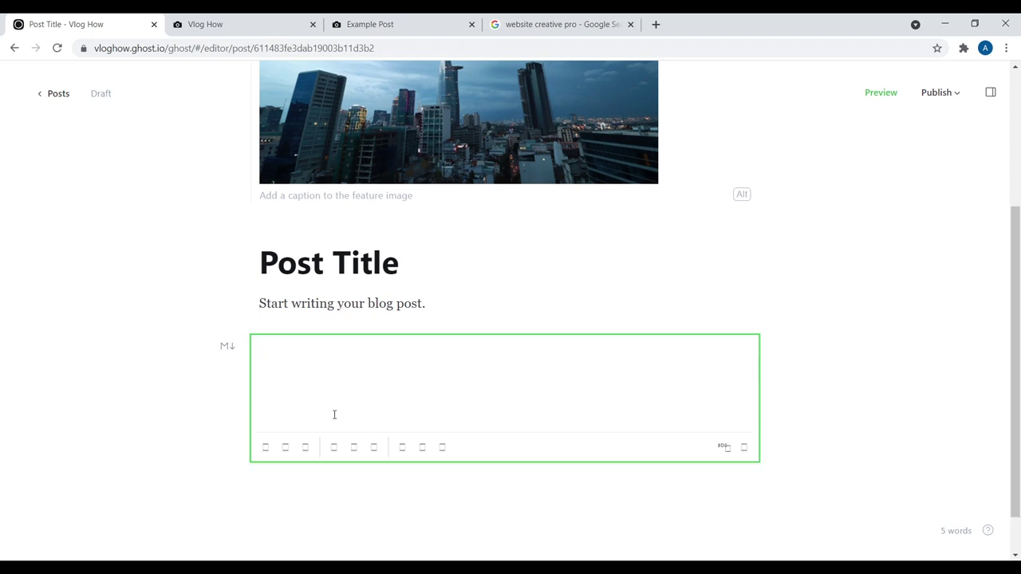
scroll(327, 319, down, 1)
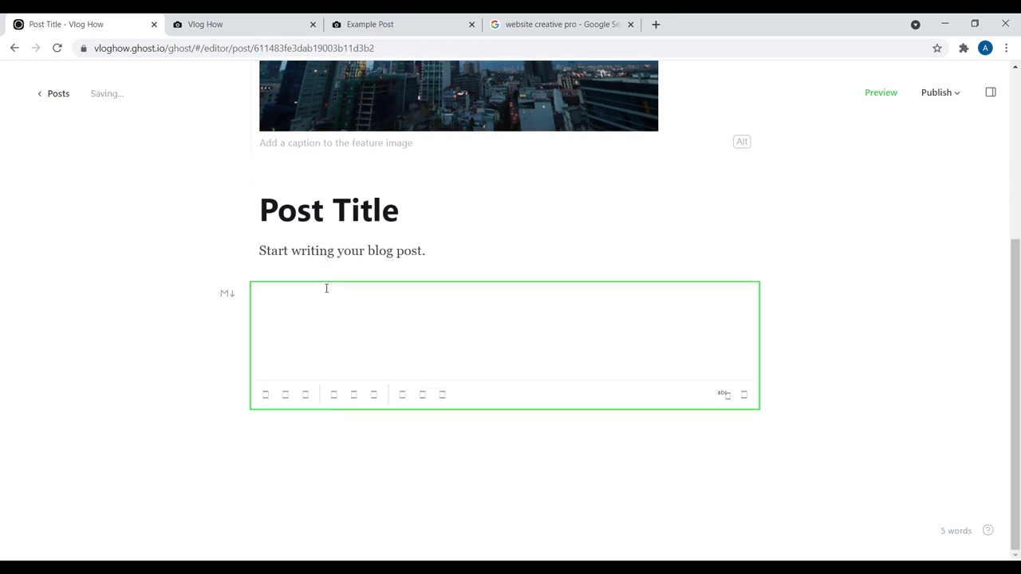
text(jiolh)
key(BackSpace)
key(BackSpace)
key(BackSpace)
key(BackSpace)
key(BackSpace)
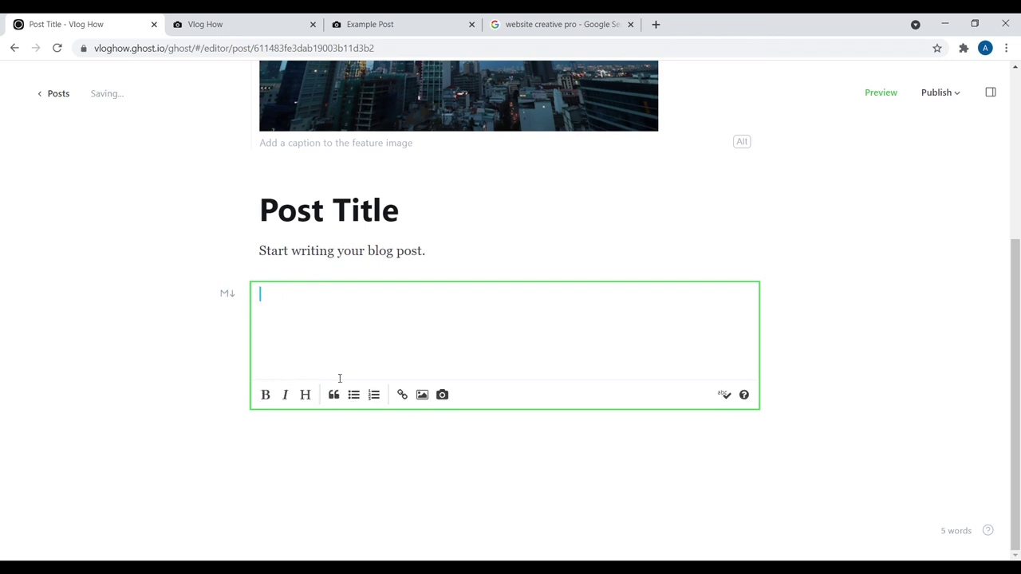
key(BackSpace)
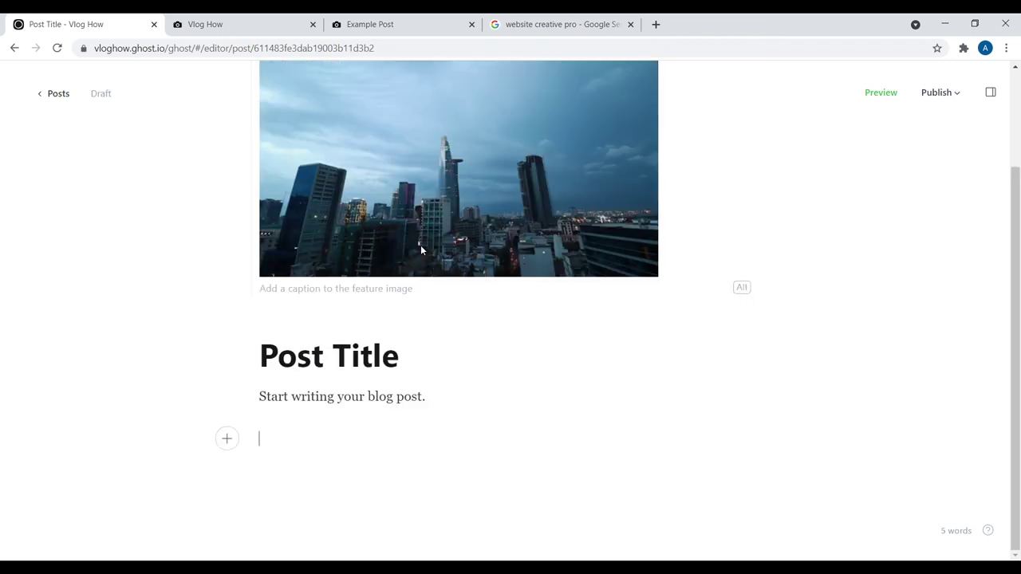
Insert a Markdown card below the opening paragraph containing a bulleted list with Point 1 and Point 2.
click(225, 440)
scroll(239, 431, down, 2)
click(312, 398)
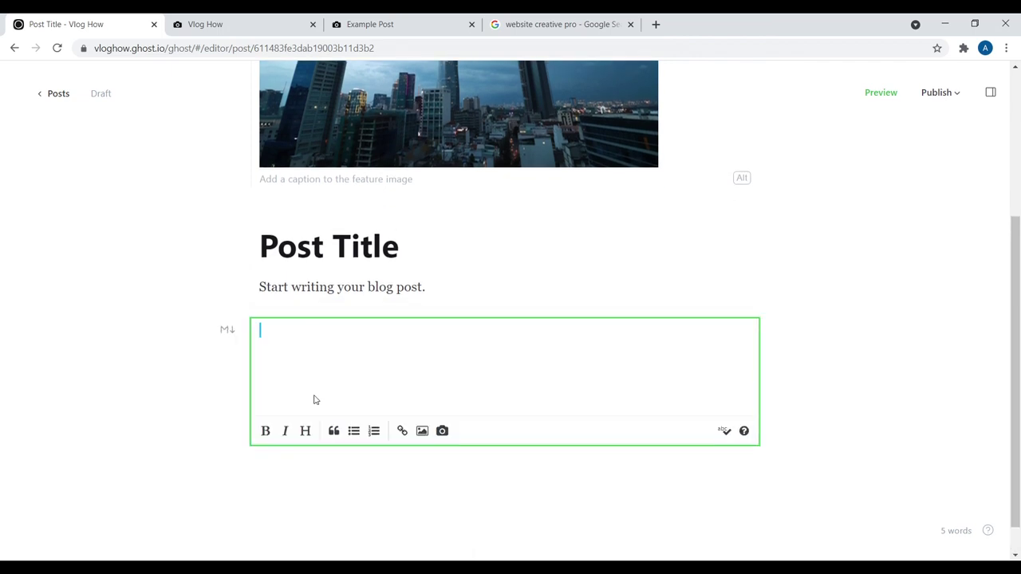
click(353, 431)
text(Po)
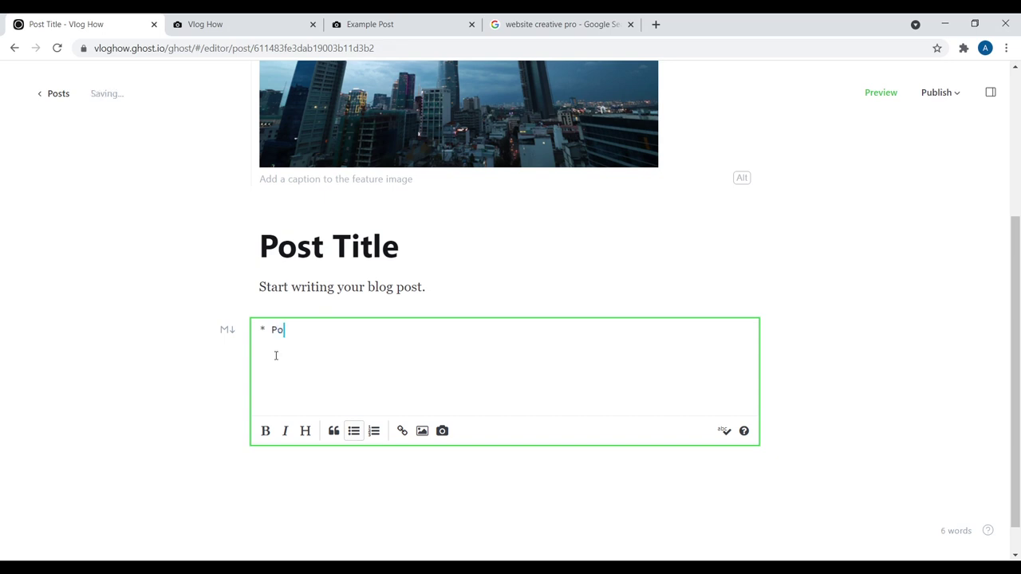
text(int 1)
key(Return)
text(Point 2)
Insert an HTML card below the bulleted list.
click(227, 477)
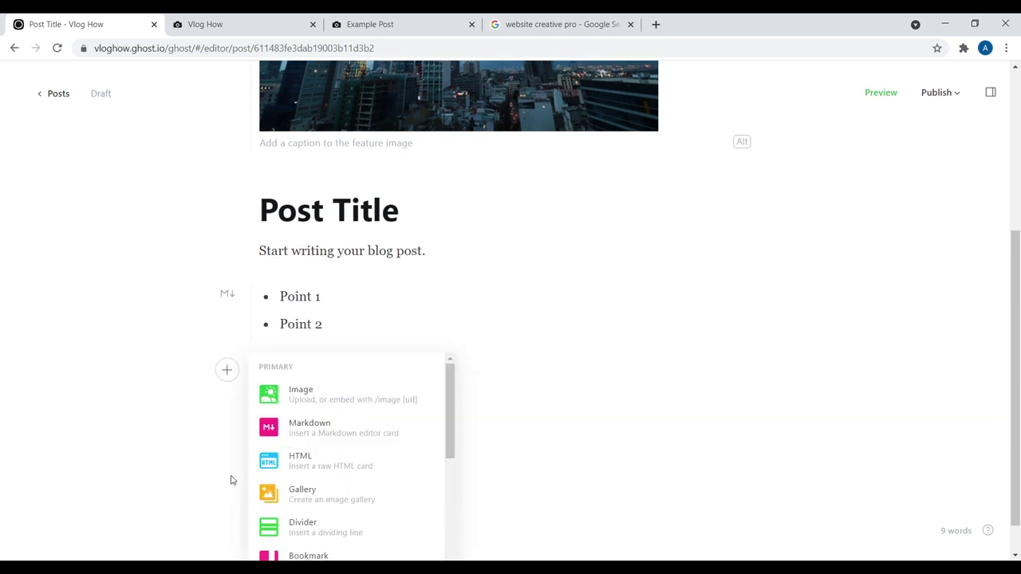
scroll(451, 400, down, 1)
scroll(452, 400, down, 1)
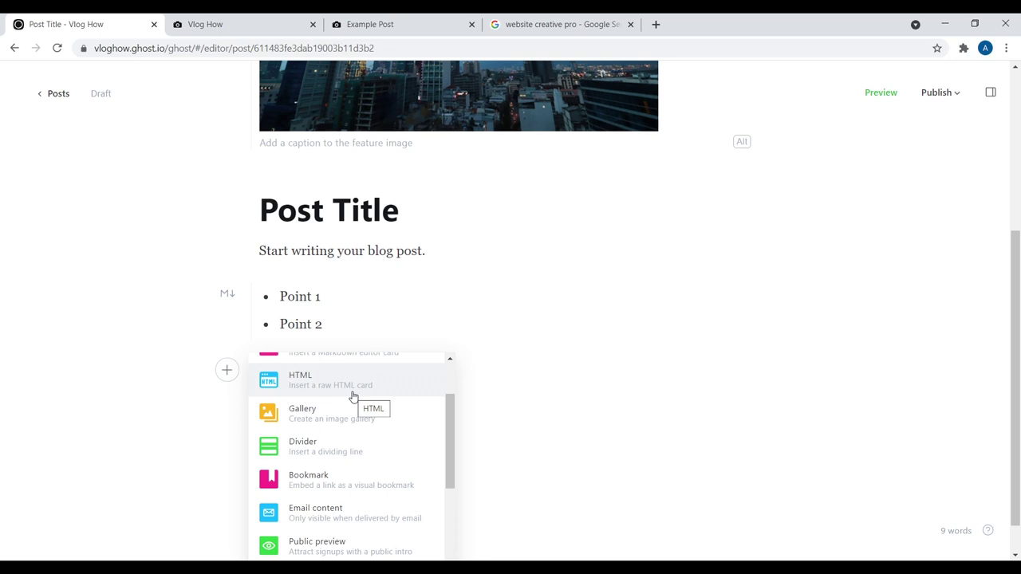
click(352, 392)
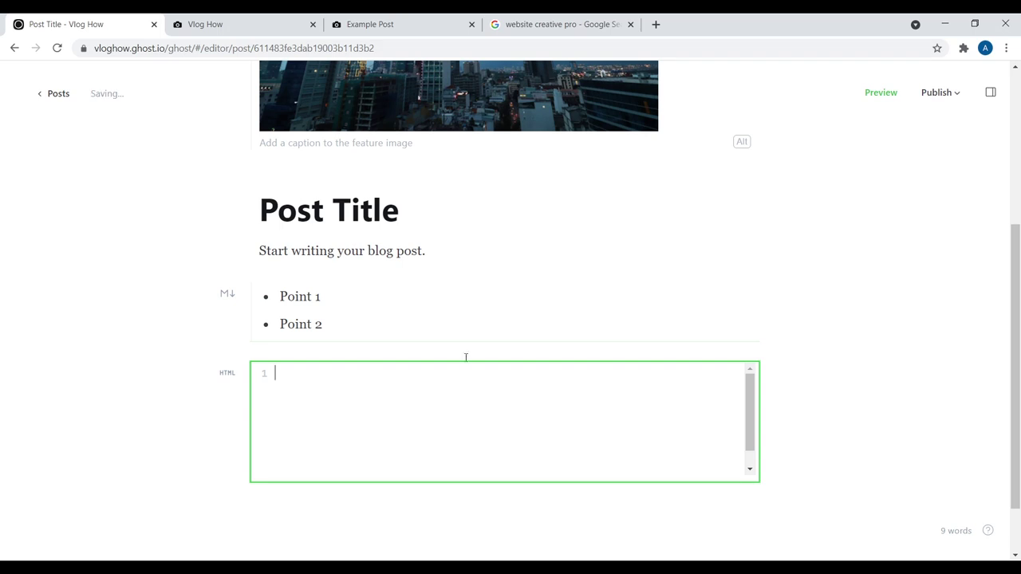
scroll(232, 465, down, 1)
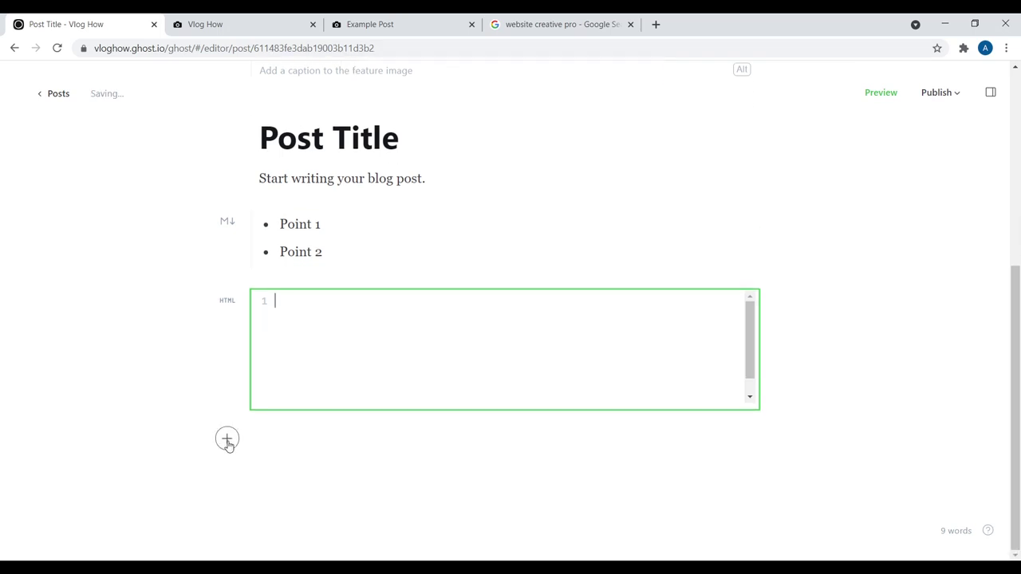
Insert a divider below the bulleted list in the post.
click(226, 440)
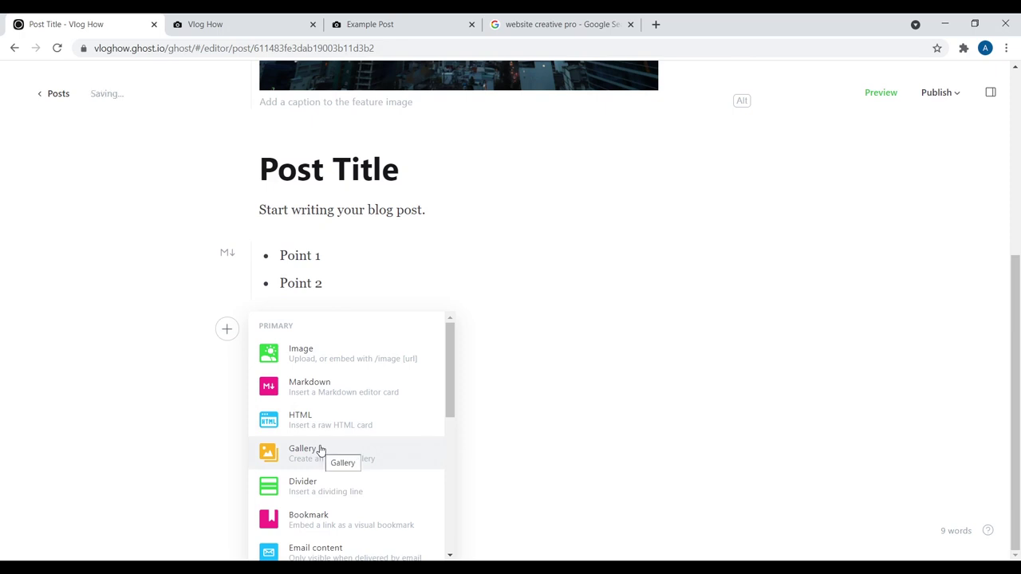
click(337, 490)
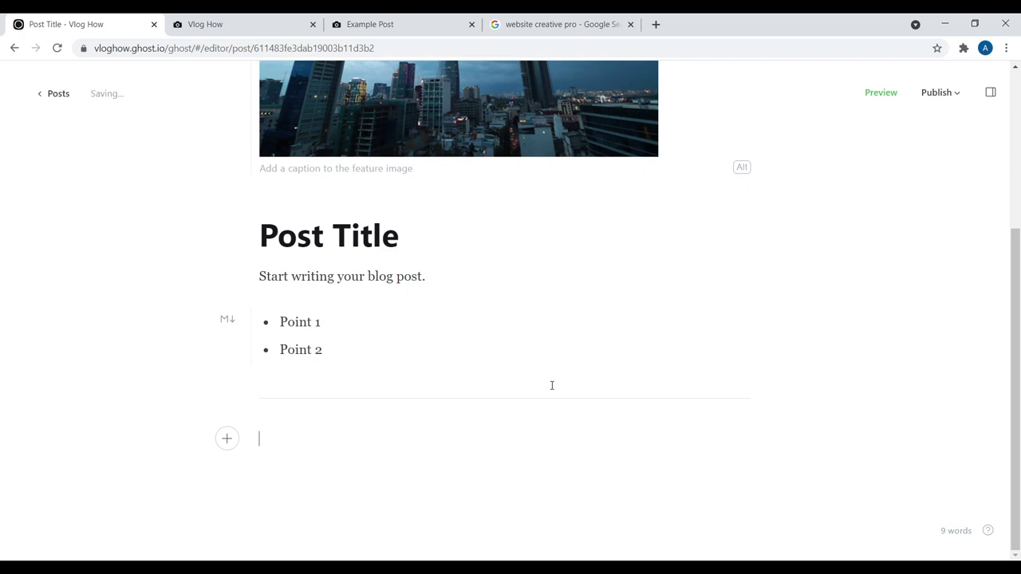
Insert an Email content card below the divider and add "any content here" after its greeting.
click(227, 438)
scroll(430, 462, down, 1)
scroll(437, 452, down, 2)
scroll(428, 399, down, 1)
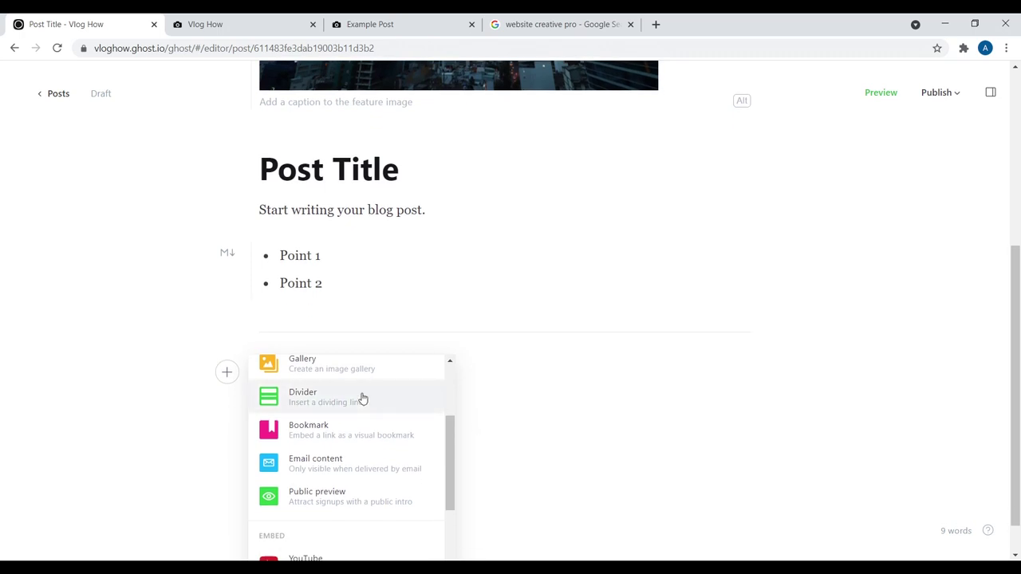
click(361, 465)
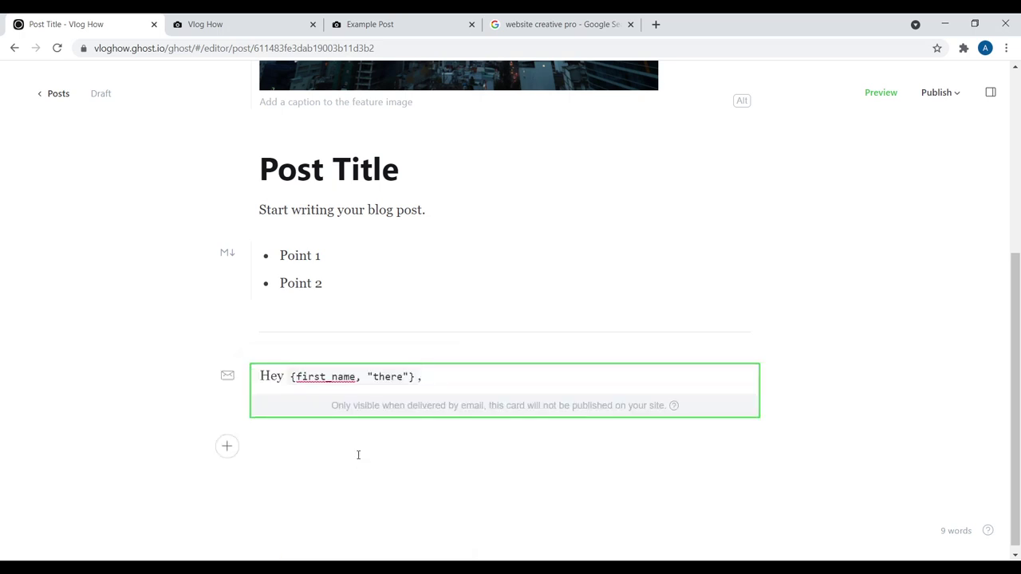
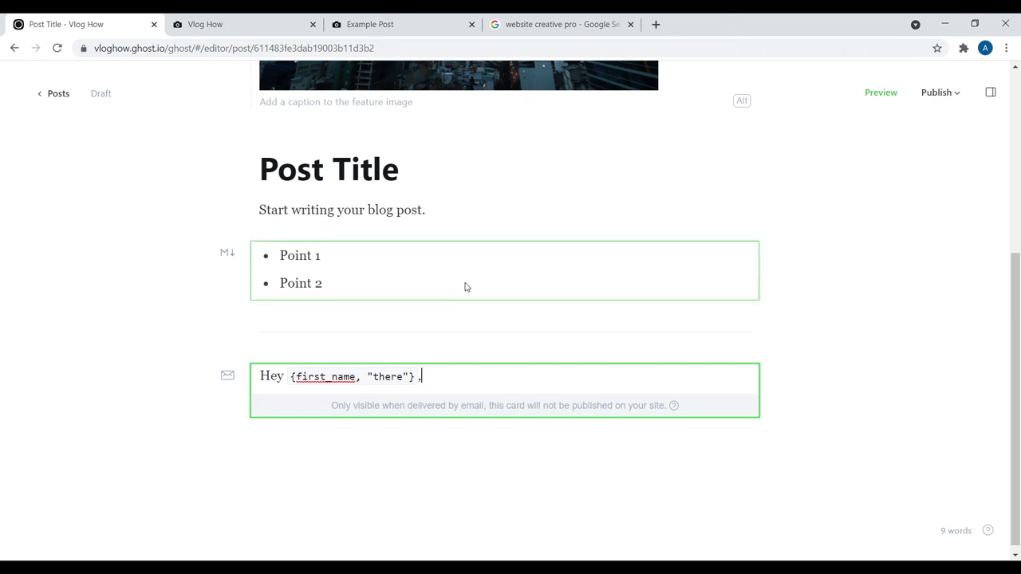
text(any content here)
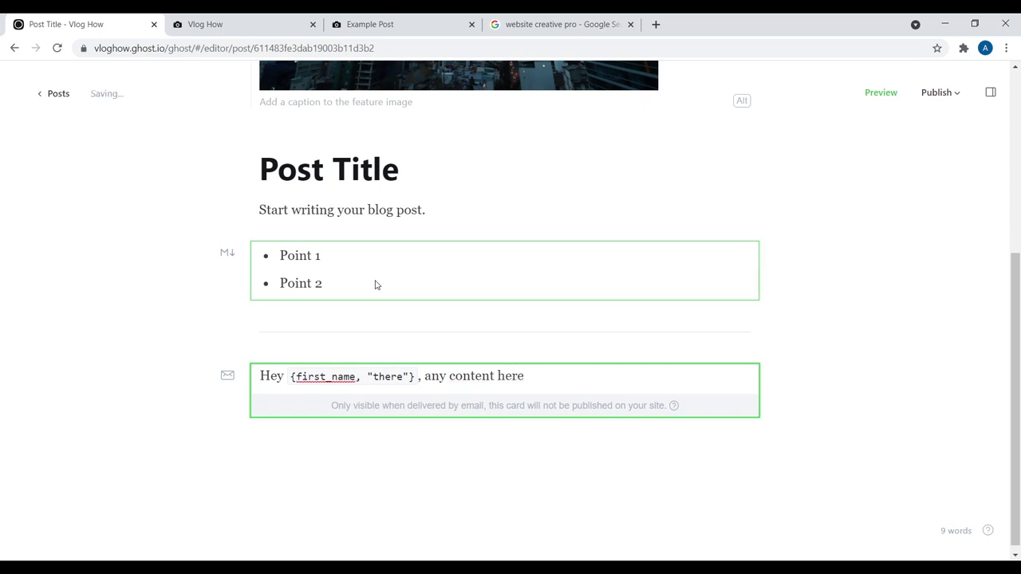
click(326, 455)
View the body content of the published Example Post, including its image gallery, and return to the draft.
click(365, 24)
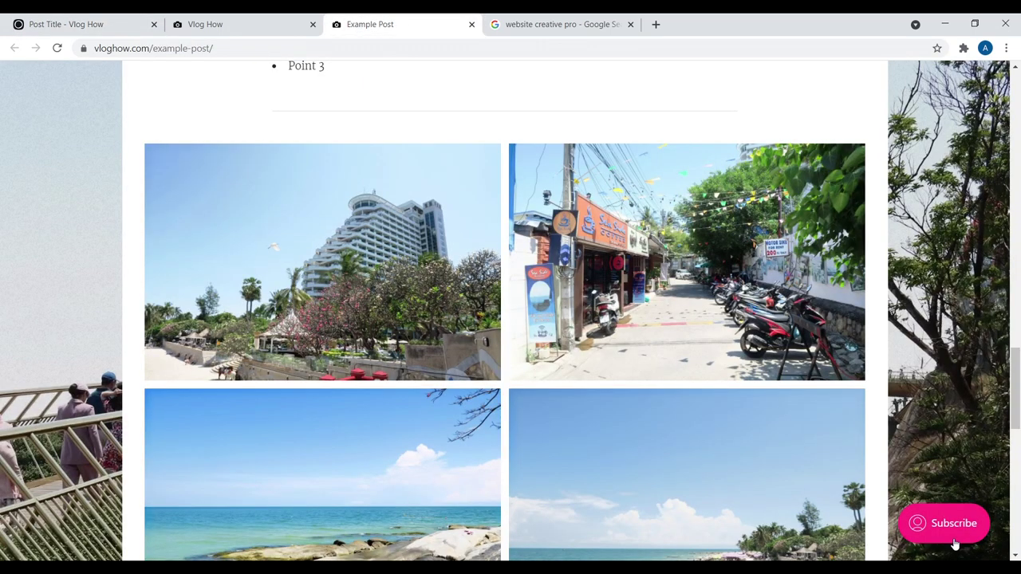
drag(1015, 391, 1014, 346)
click(83, 27)
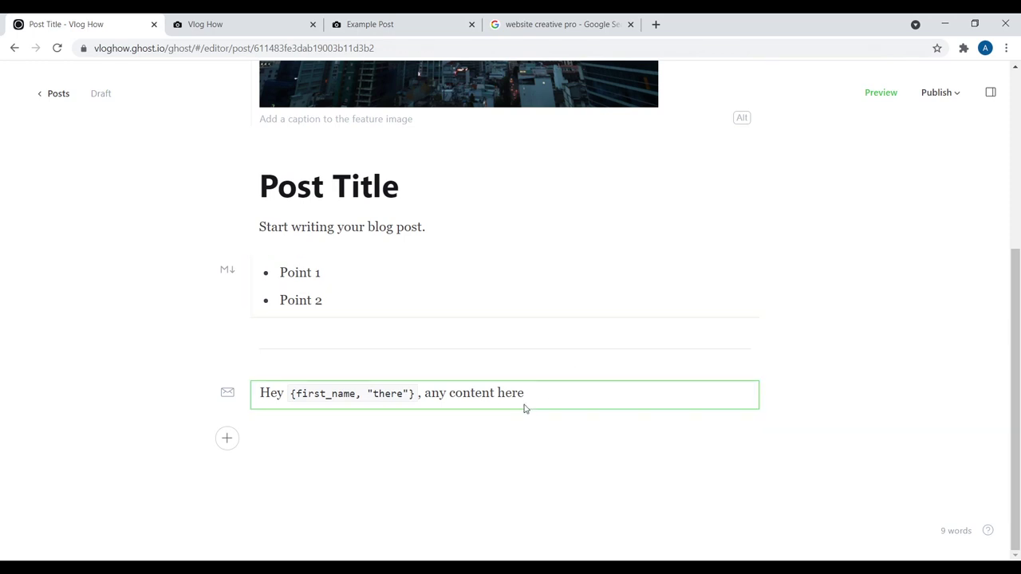
Review the primary and embed cards that can be inserted below the email content card, without adding one.
click(228, 439)
scroll(459, 433, down, 3)
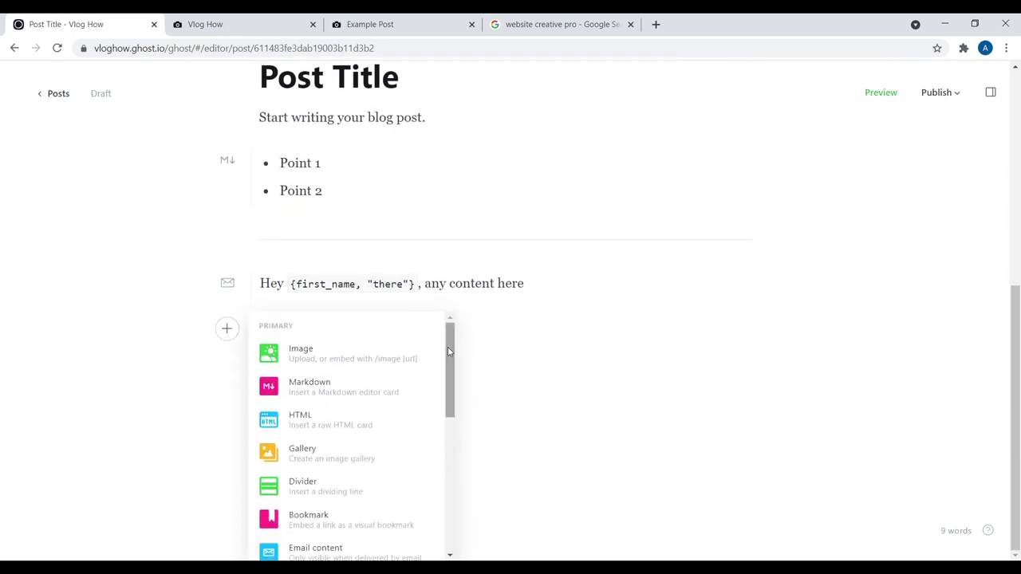
drag(447, 346, 448, 372)
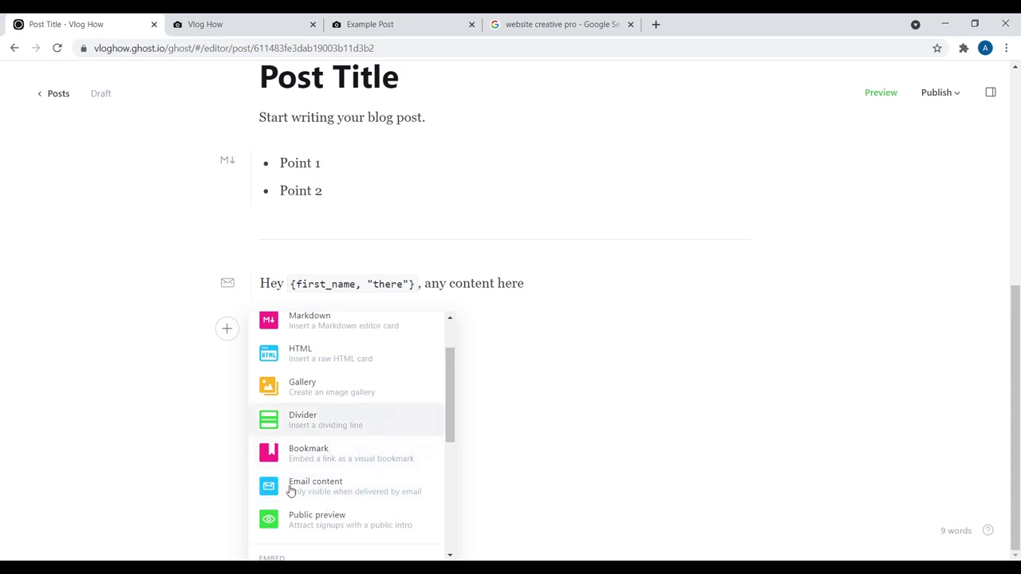
scroll(446, 376, down, 5)
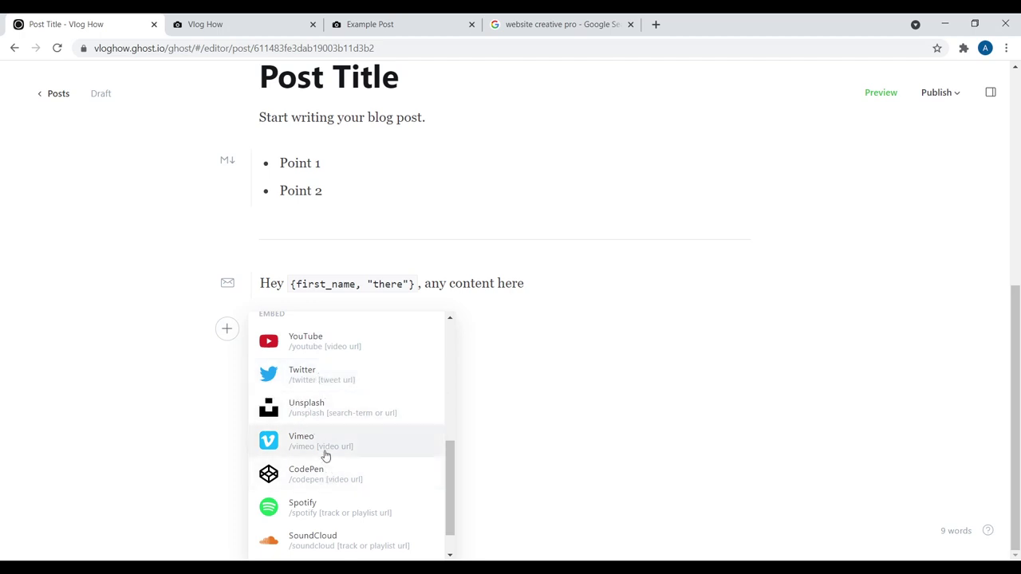
scroll(326, 456, down, 1)
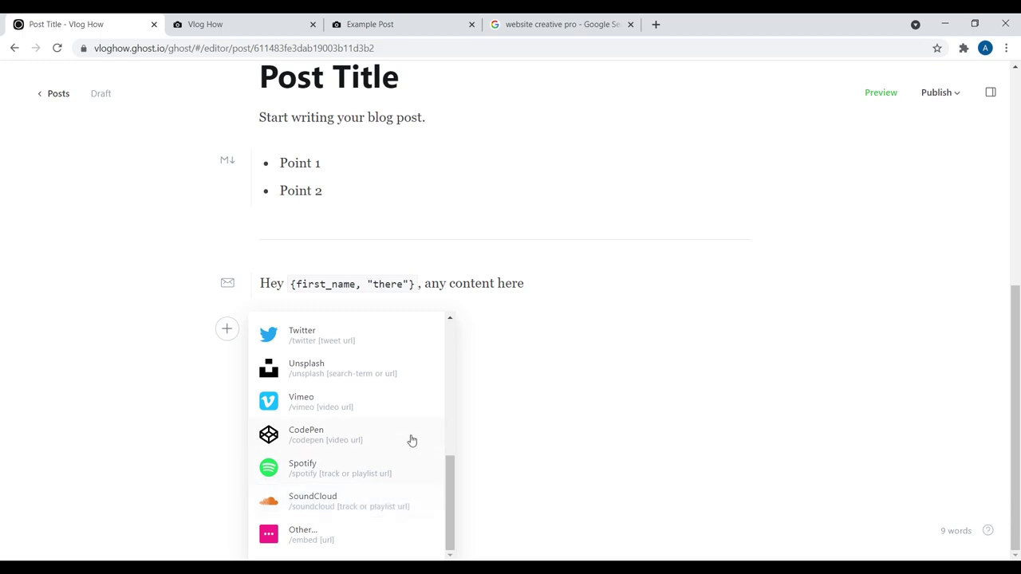
click(506, 347)
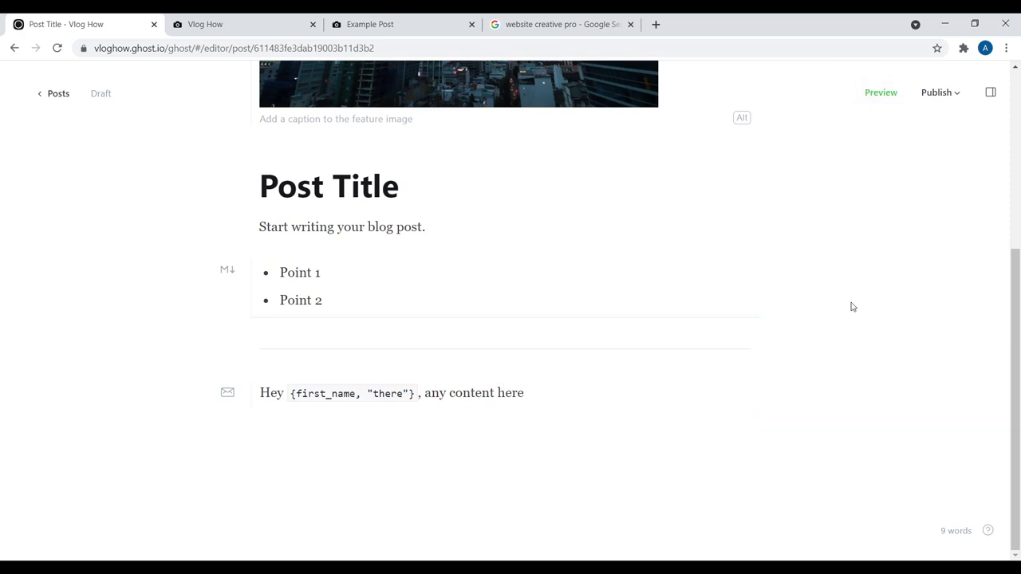
Open the draft's publishing options and switch email delivery to free members off and back on.
click(925, 94)
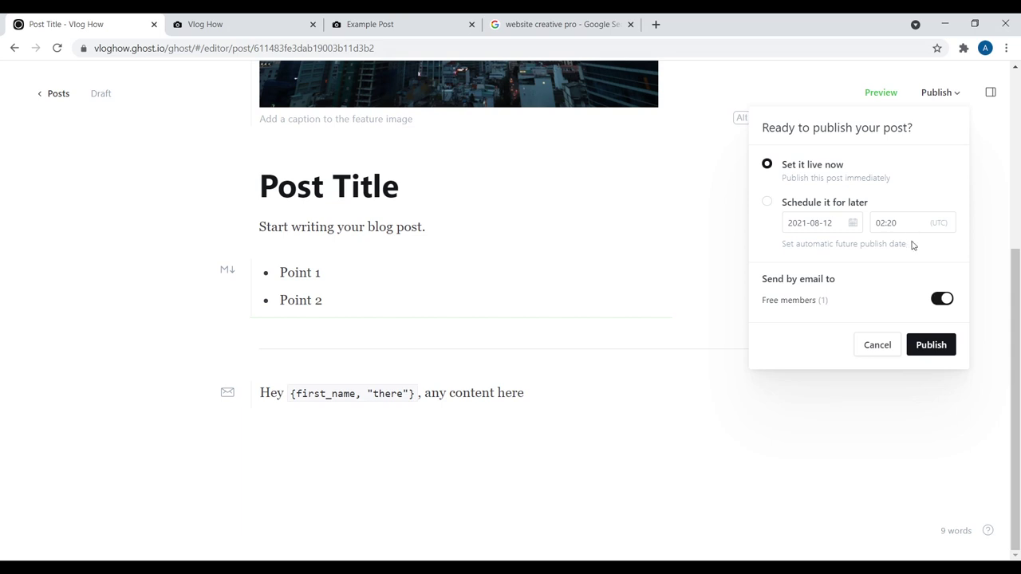
click(941, 299)
click(942, 301)
Append "(" to the post title, removing the unfinished subscribers-only note entered after it.
drag(1015, 316, 1009, 210)
click(412, 361)
text(()
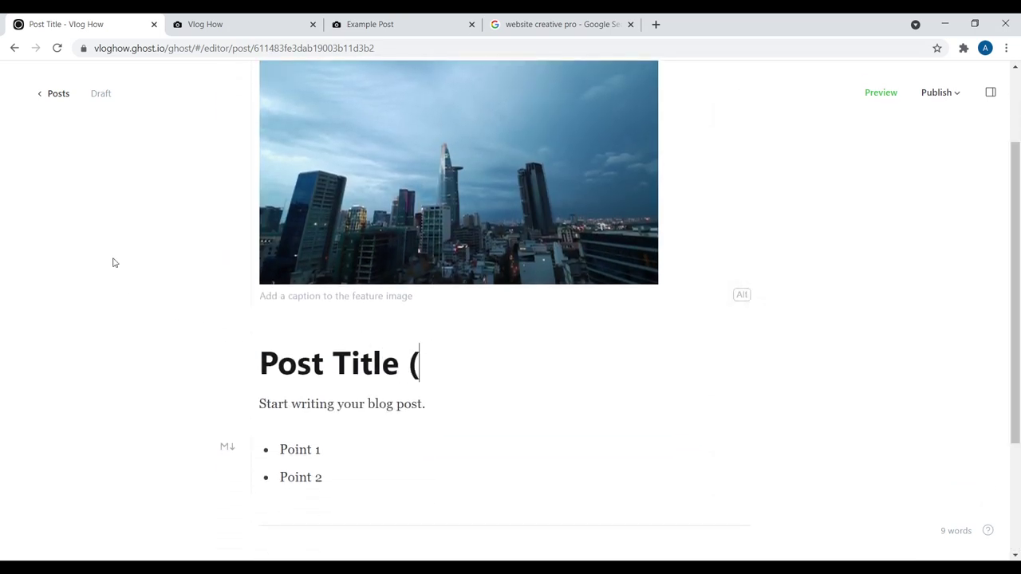
text(susbcribers onl)
key(BackSpace)
key(BackSpace)
key(BackSpace)
key(BackSpace)
key(BackSpace)
key(BackSpace)
key(BackSpace)
key(BackSpace)
key(BackSpace)
key(BackSpace)
key(BackSpace)
key(BackSpace)
key(BackSpace)
key(BackSpace)
key(BackSpace)
click(430, 406)
Select the email content card and check the draft's publishing options for sending by email.
scroll(439, 358, down, 3)
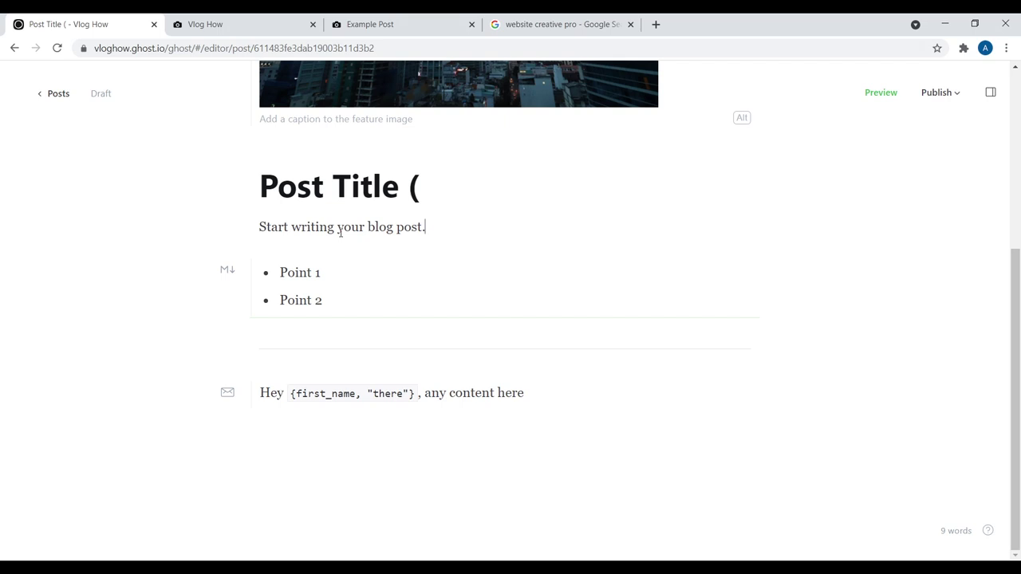
click(519, 401)
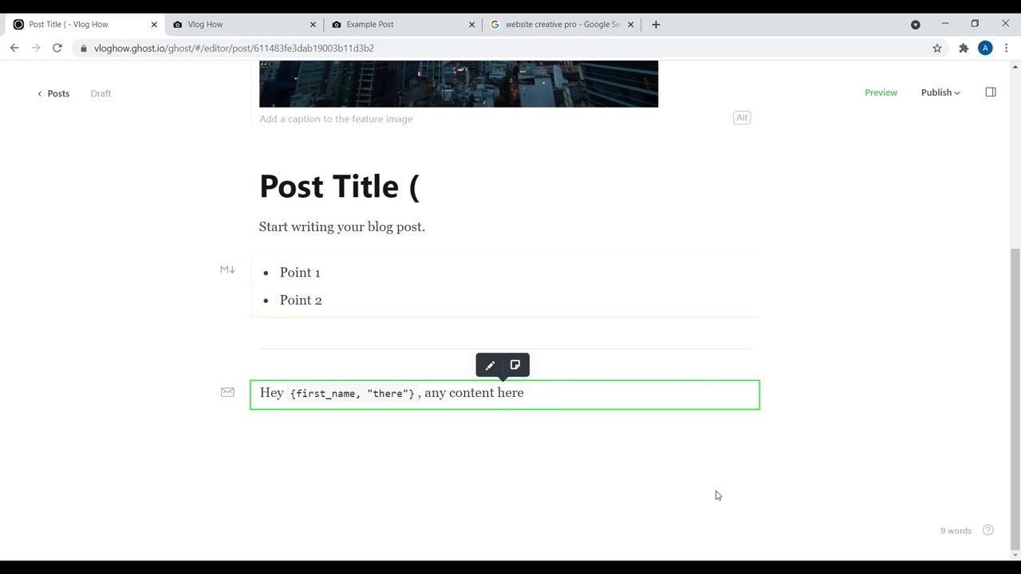
click(935, 92)
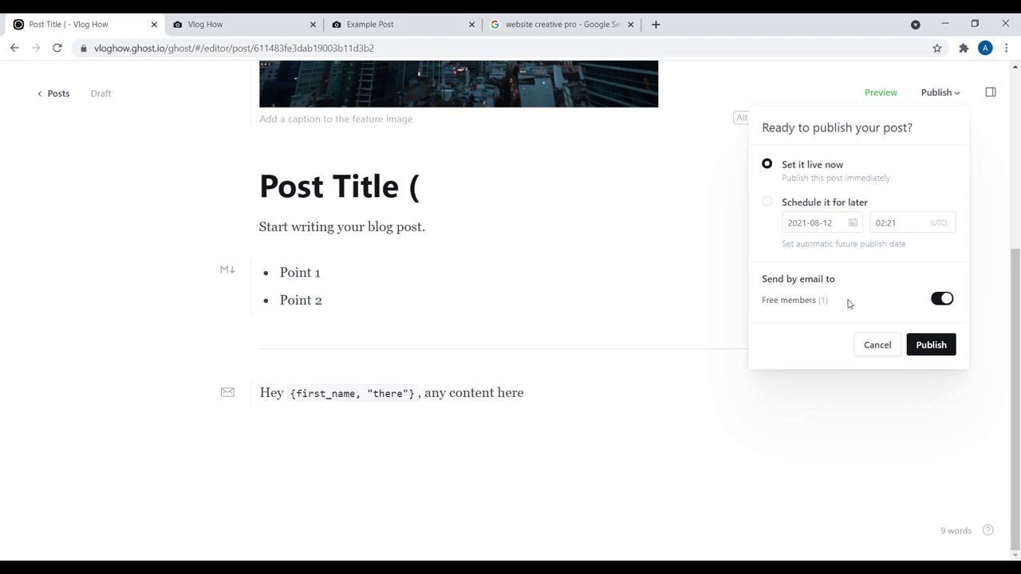
click(542, 404)
scroll(1018, 386, up, 3)
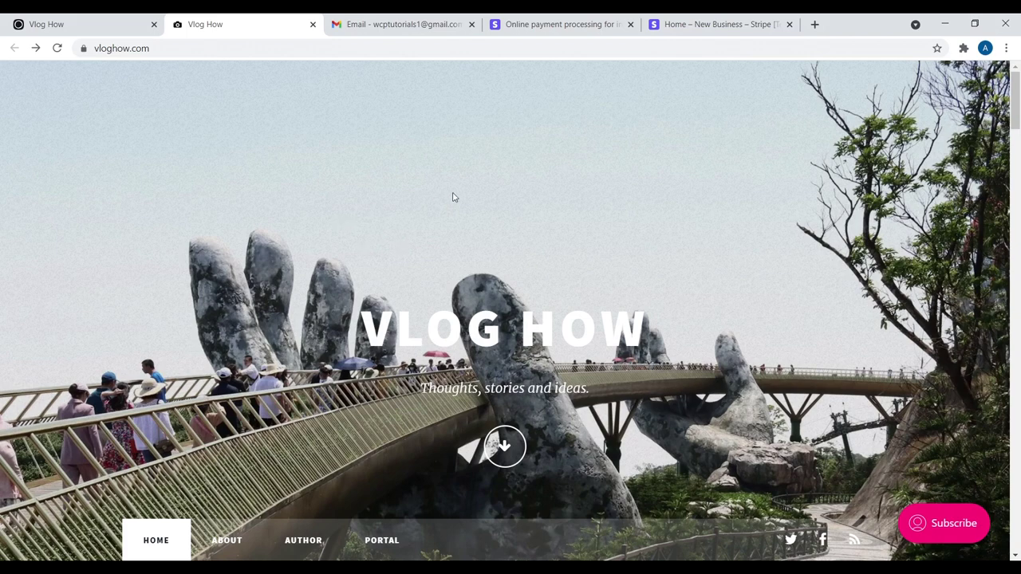
Show the subscriber sign-up form on the Vlog How home page and close it.
click(950, 537)
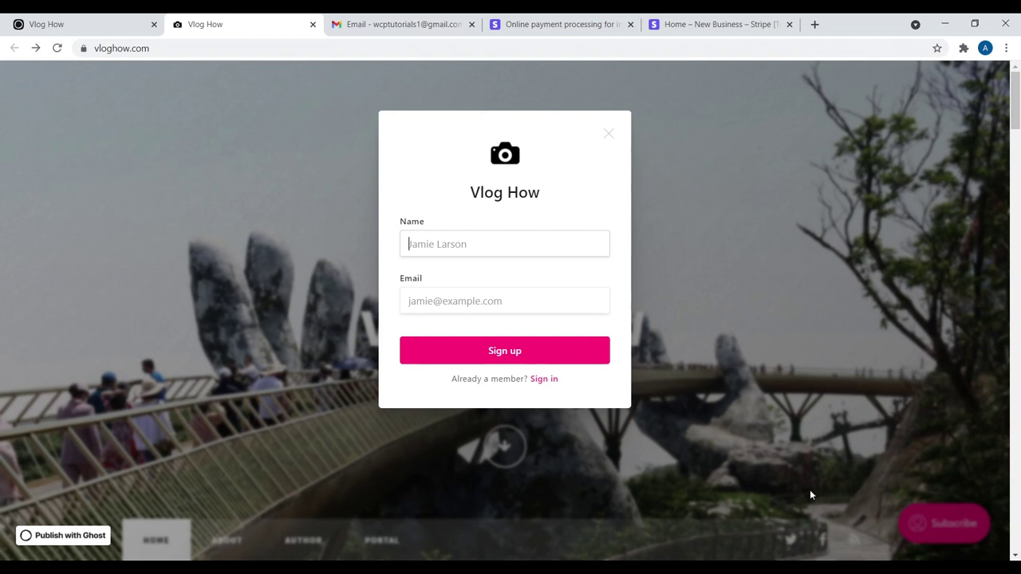
click(607, 136)
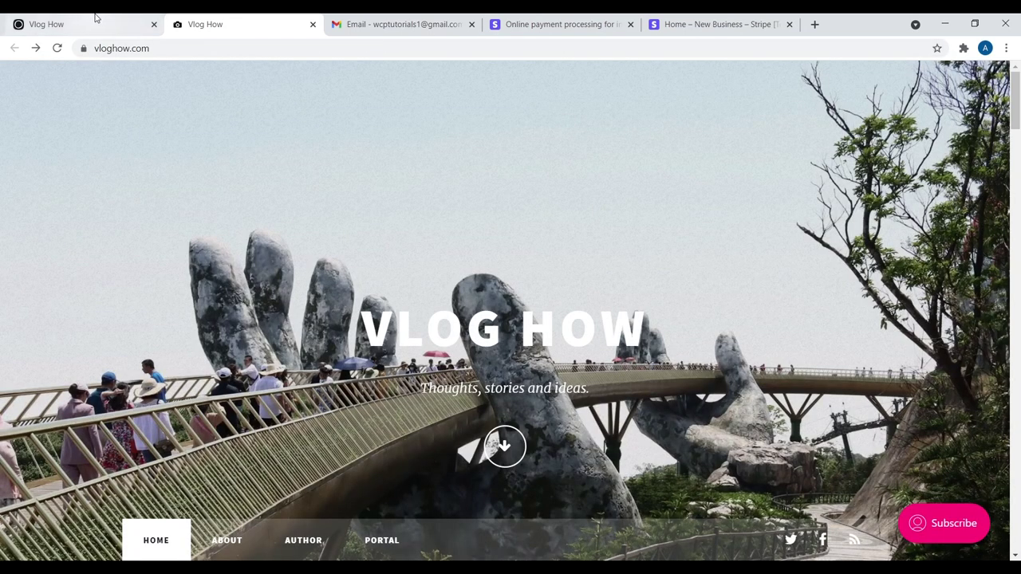
Open the members list in the Ghost admin and examine its label and membership type filters.
click(95, 19)
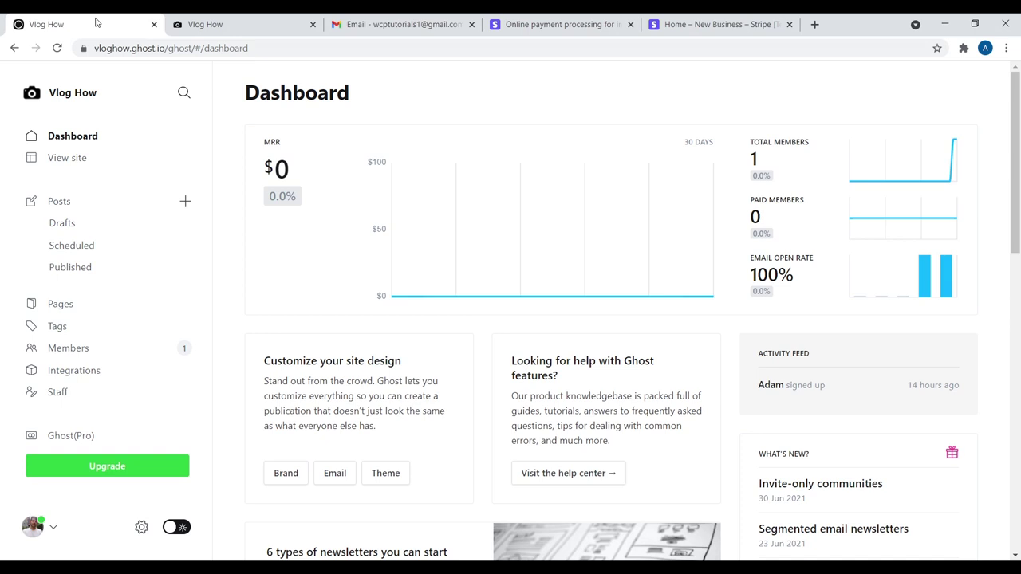
click(64, 349)
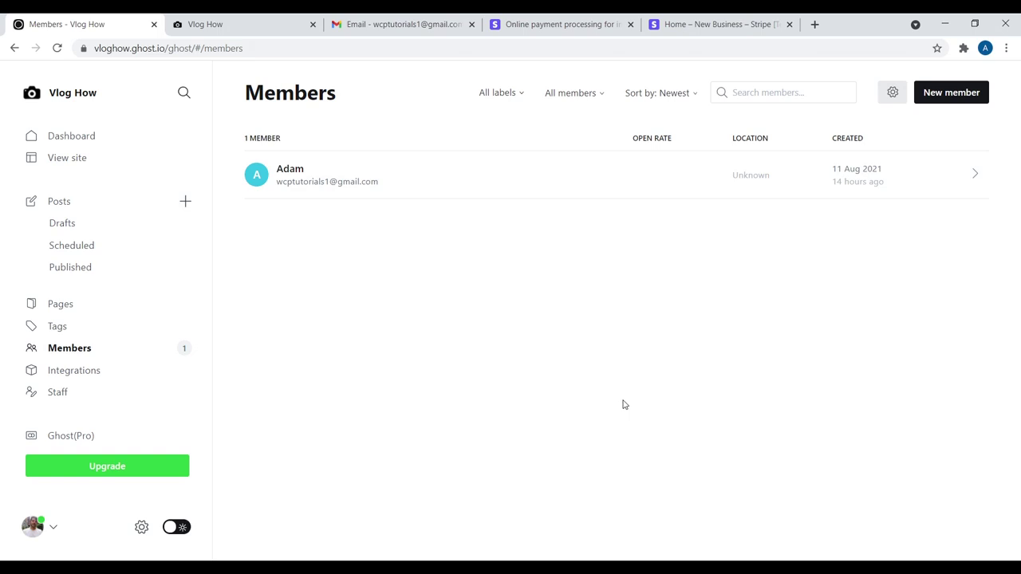
click(501, 97)
click(417, 132)
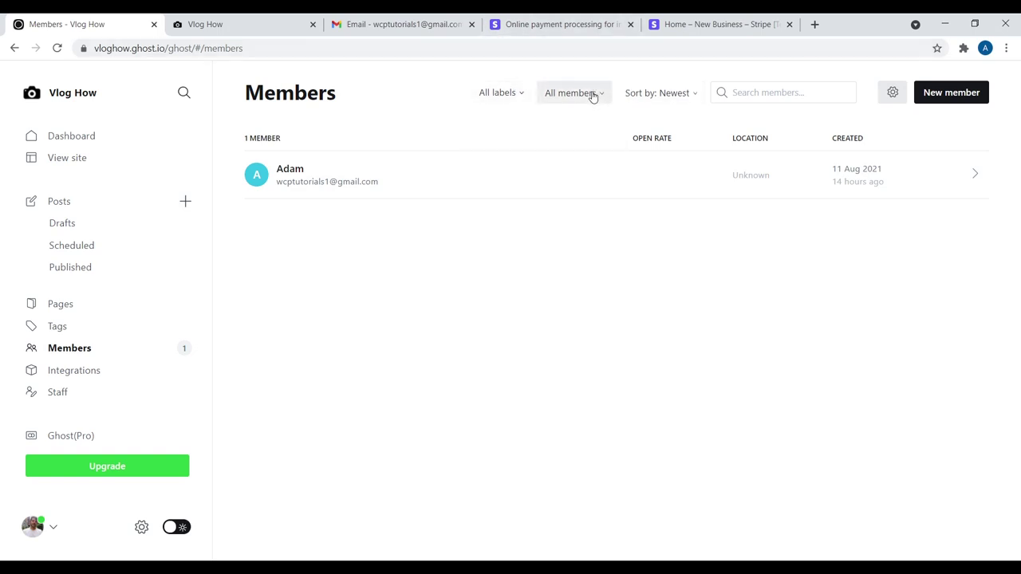
click(592, 95)
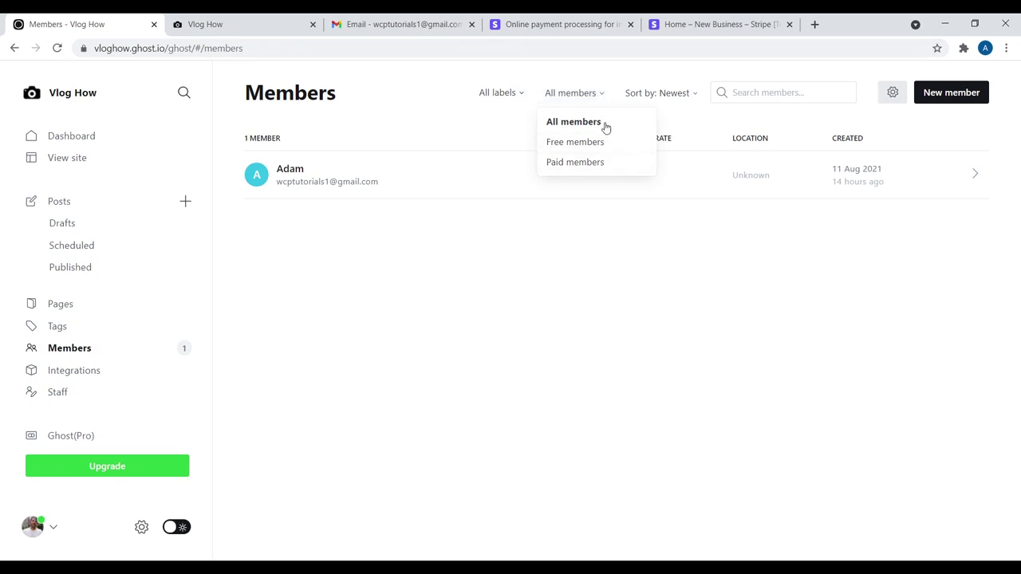
click(929, 128)
View the blank new member form, return to the members list and show its import and export options.
click(938, 96)
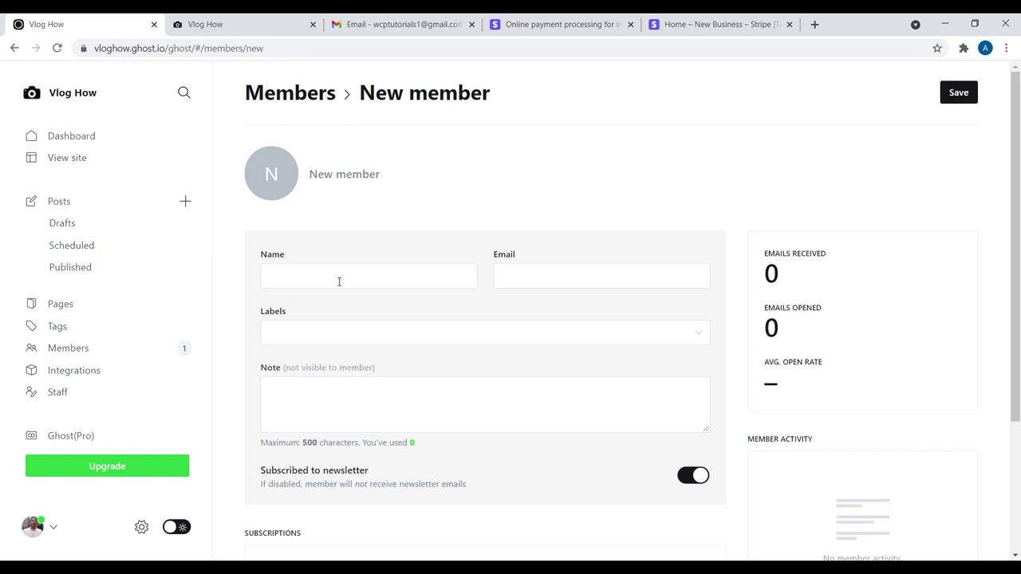
click(14, 48)
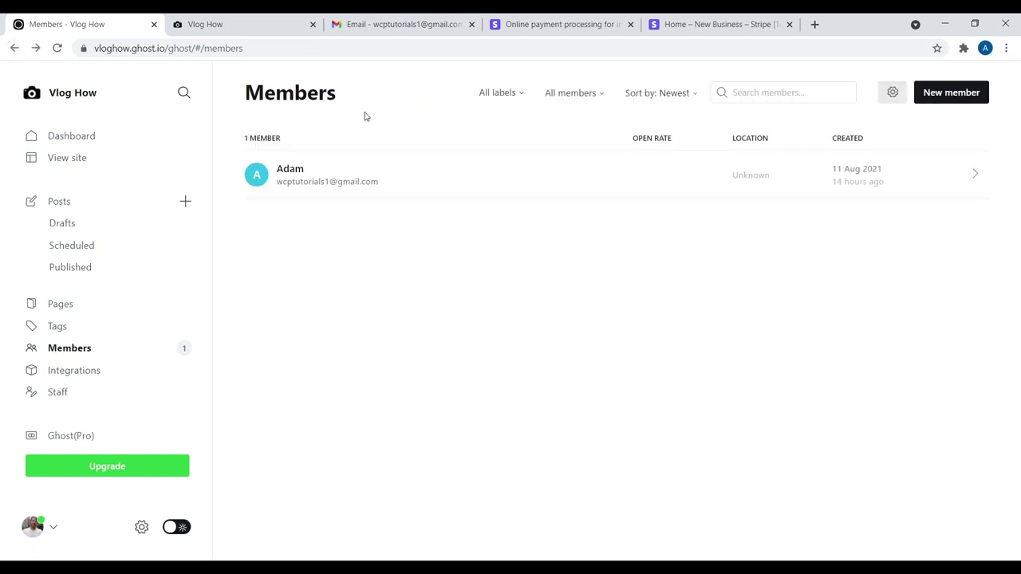
click(891, 96)
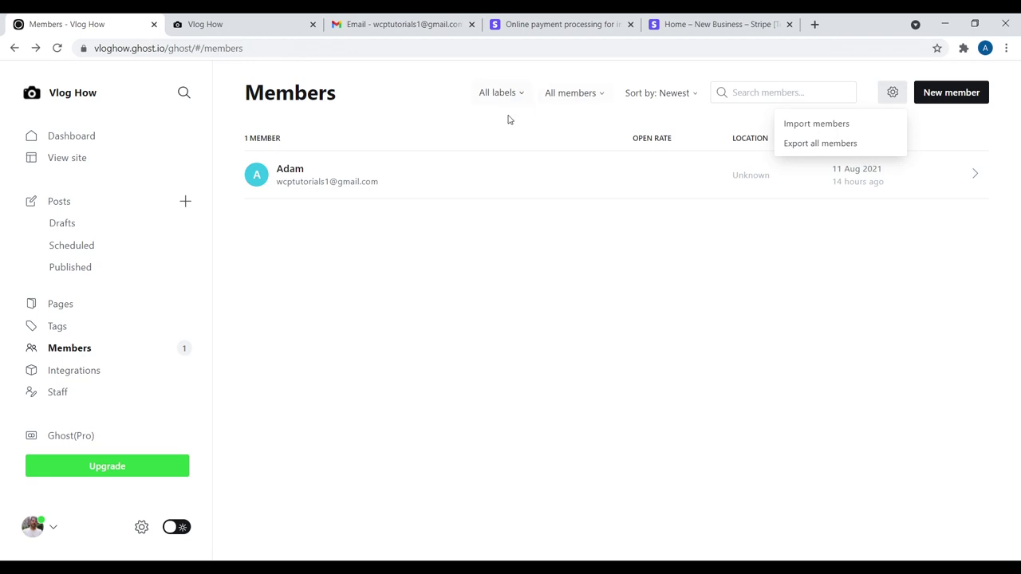
Switch to Gmail and examine the received Vlog How newsletter's email-only content and sender name.
click(375, 25)
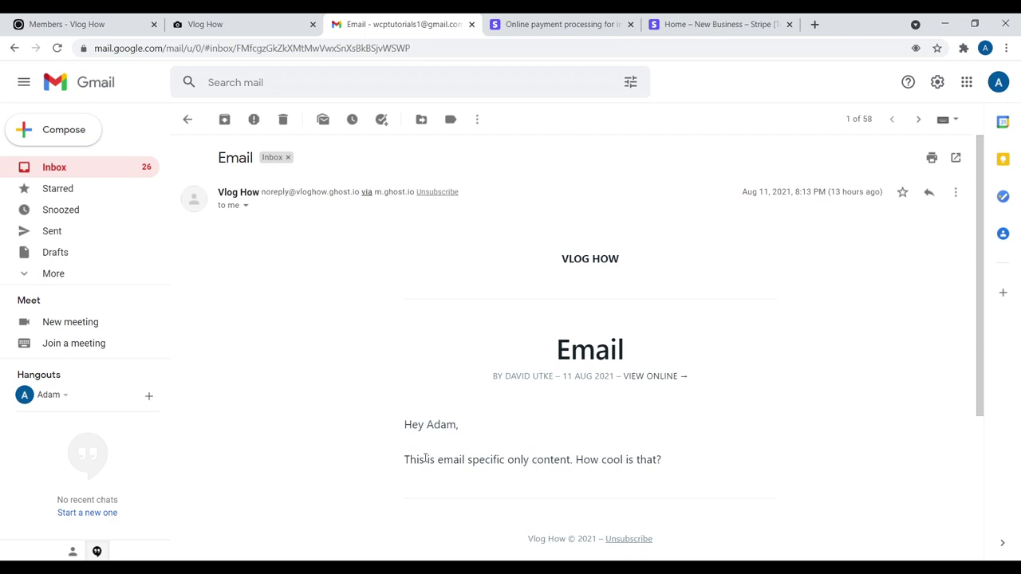
drag(425, 456, 571, 450)
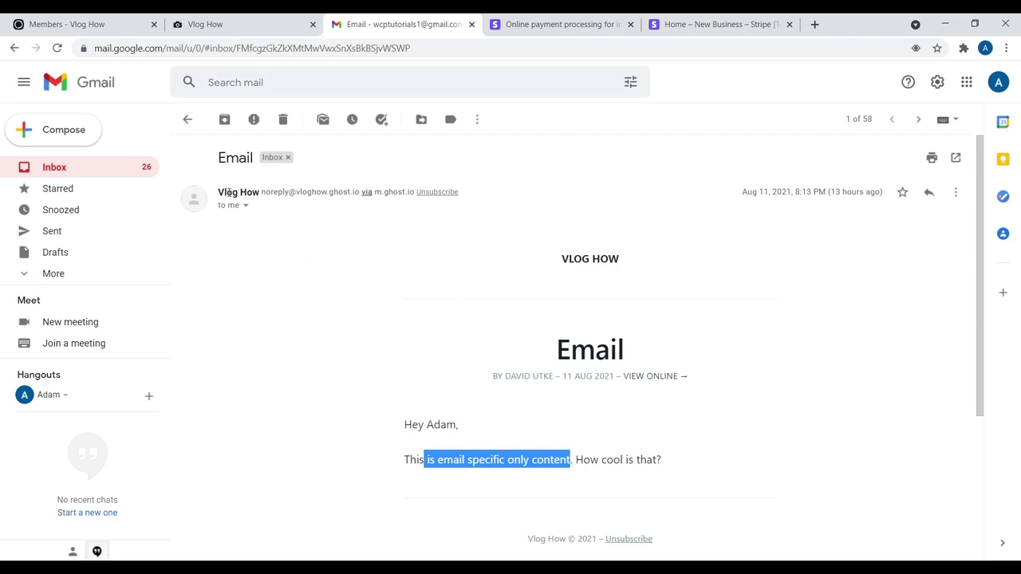
drag(219, 192, 254, 192)
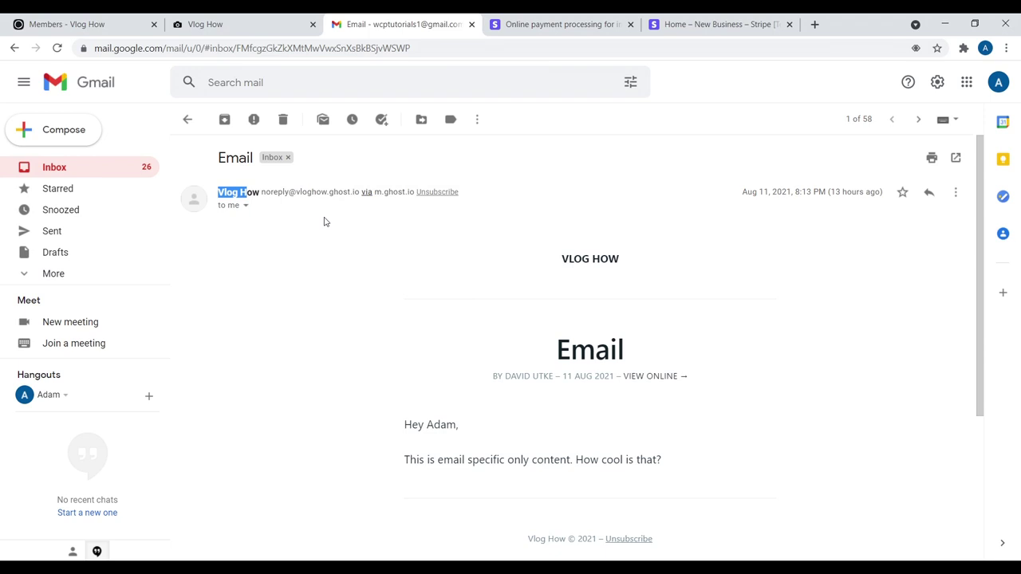
Return to the Ghost admin and open the email newsletter design for customization from the site settings.
click(101, 18)
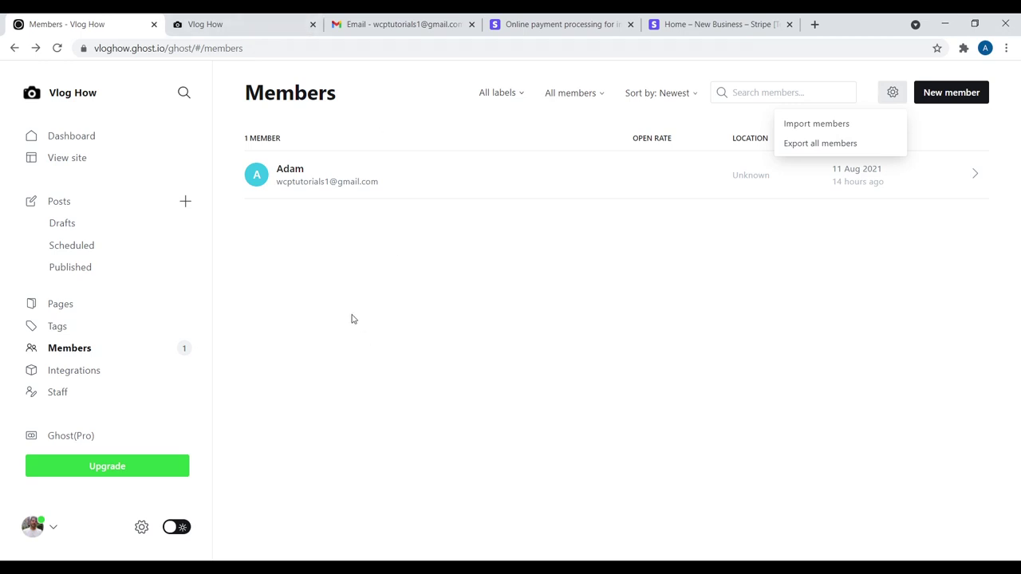
click(141, 528)
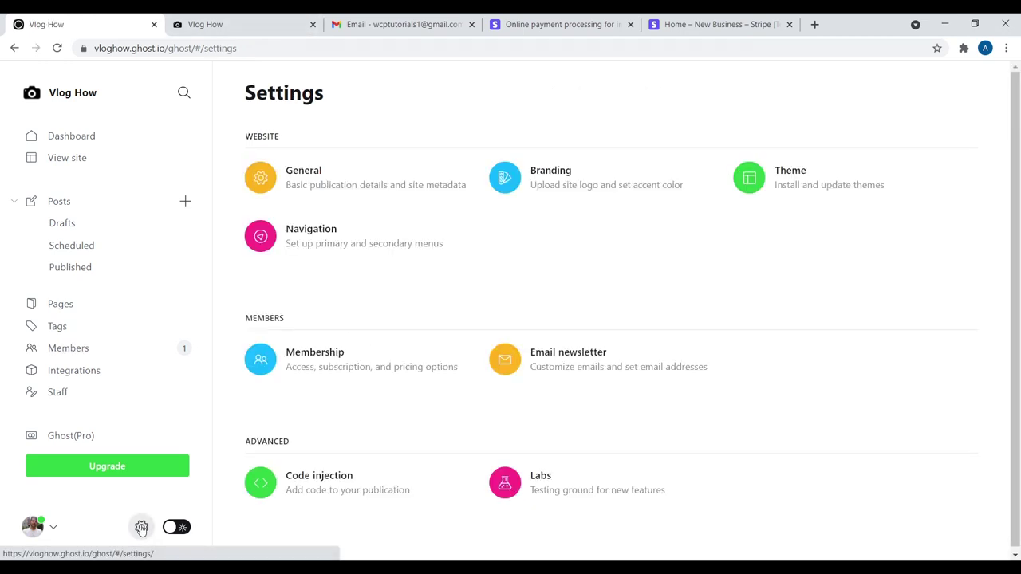
click(581, 360)
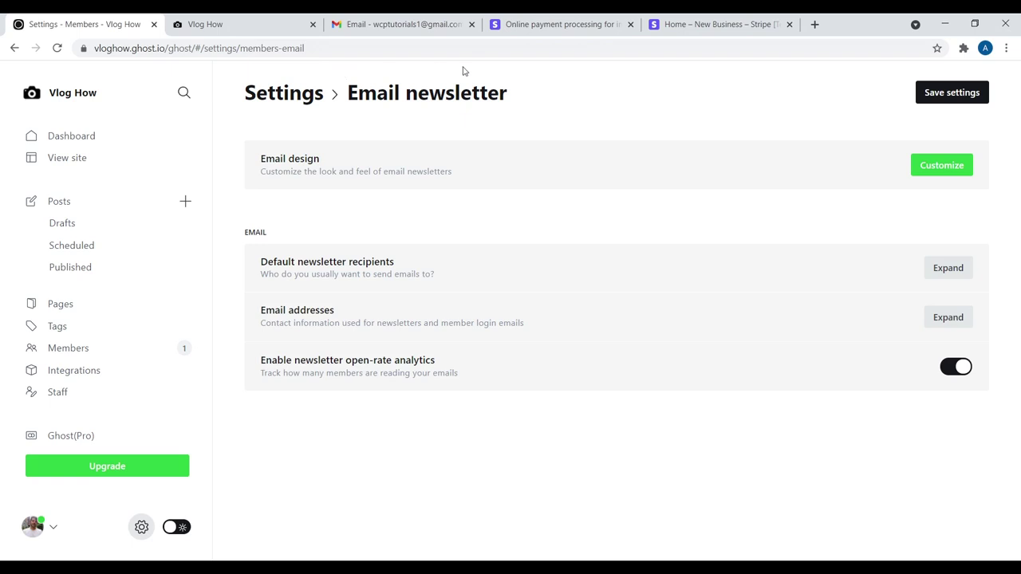
click(932, 168)
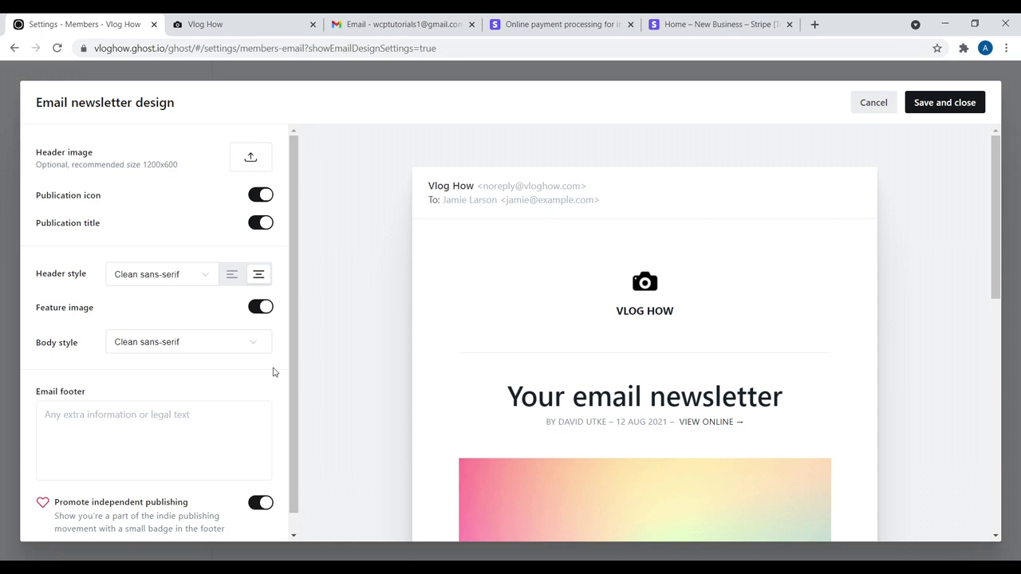
Examine the email newsletter design options and preview, and close the design without saving.
drag(292, 356, 297, 383)
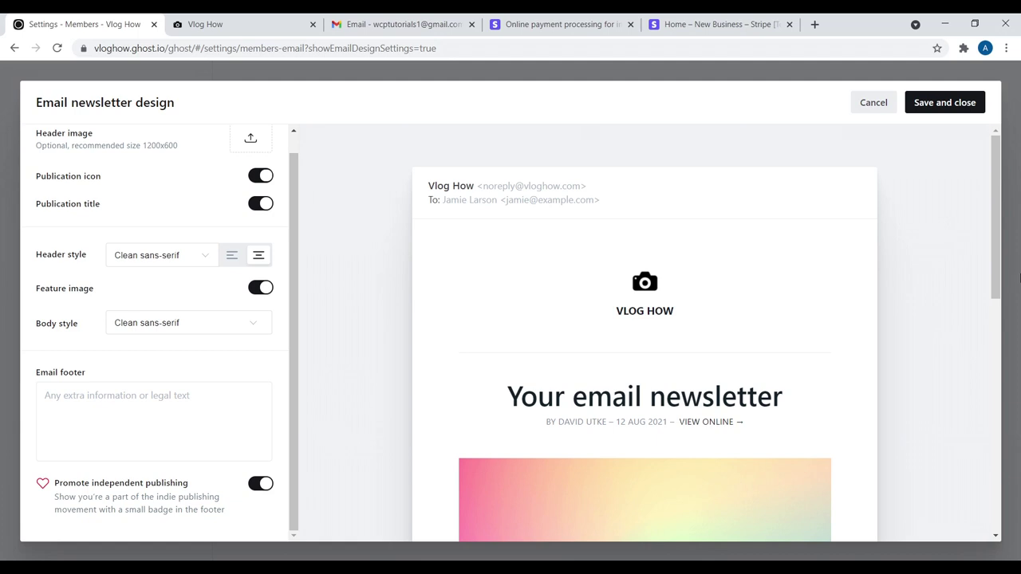
scroll(638, 240, down, 5)
scroll(616, 388, up, 5)
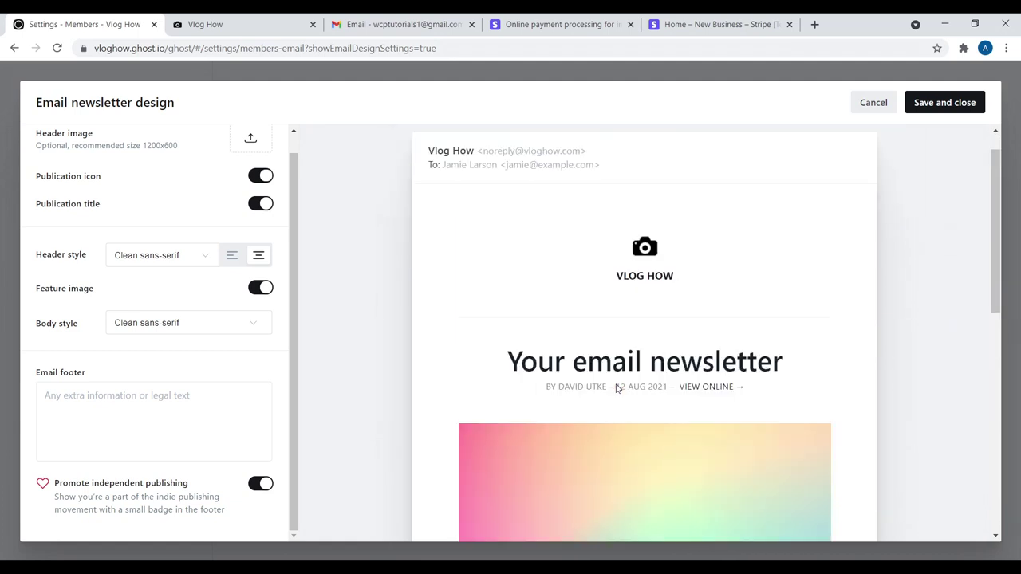
scroll(616, 389, up, 1)
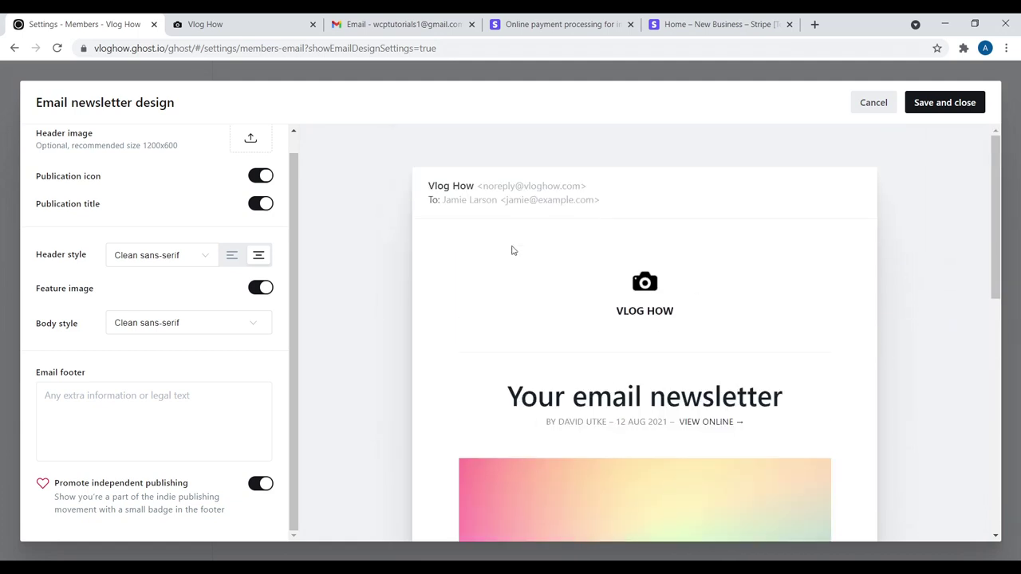
click(874, 104)
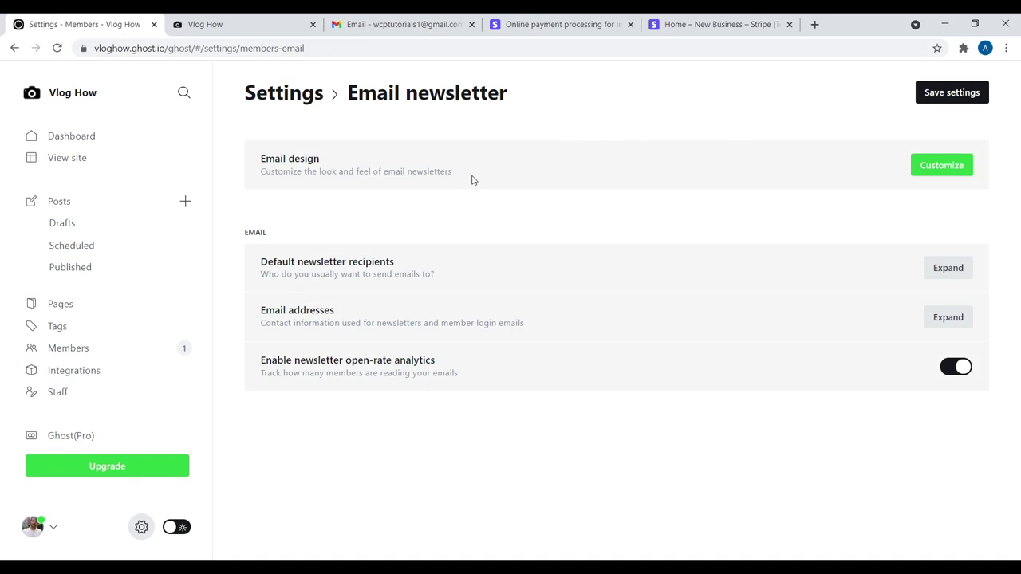
Review the default newsletter recipients options and expand the newsletter's email address settings.
click(948, 269)
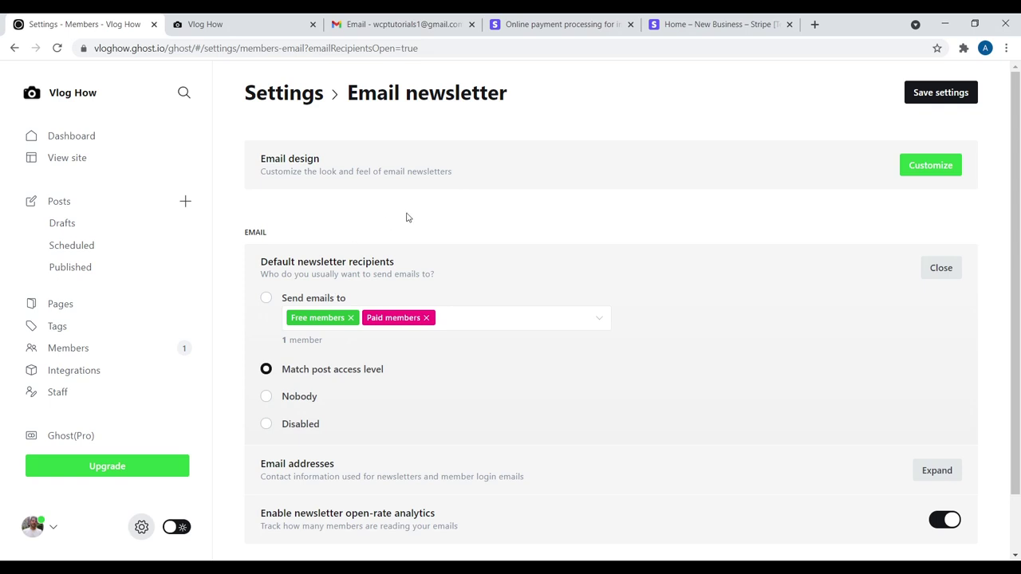
click(934, 269)
click(953, 317)
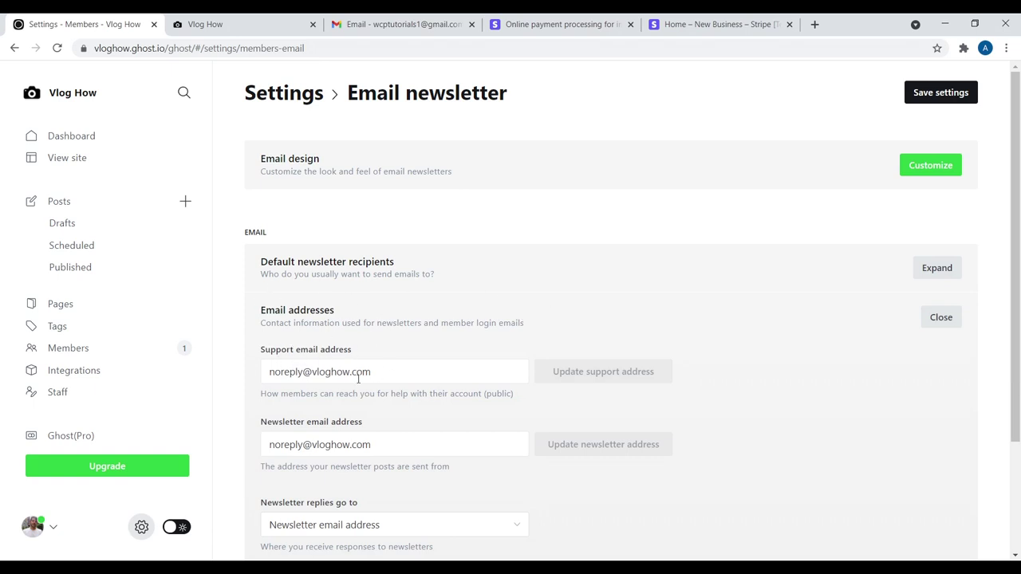
click(242, 19)
click(361, 19)
click(299, 217)
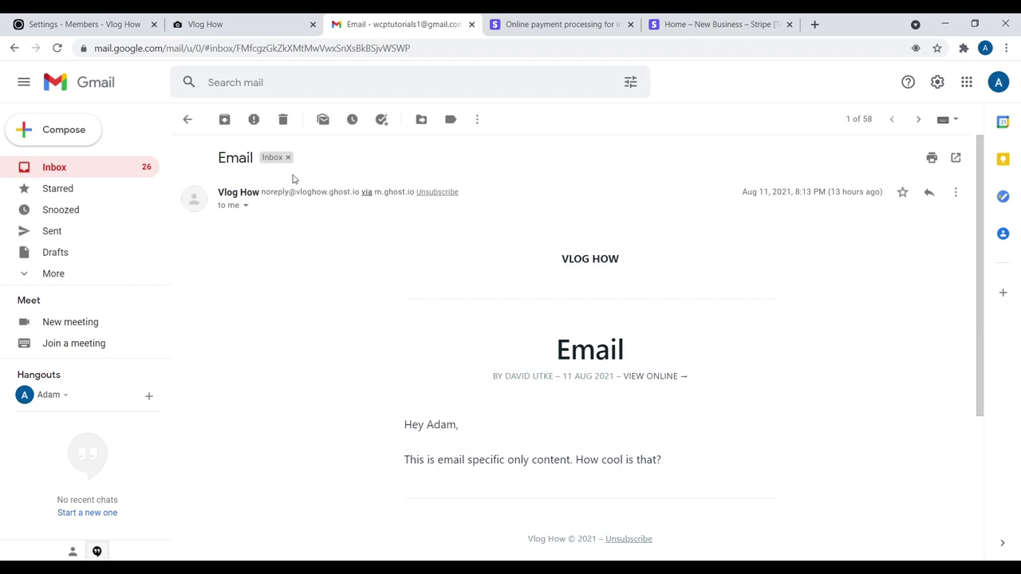
click(72, 23)
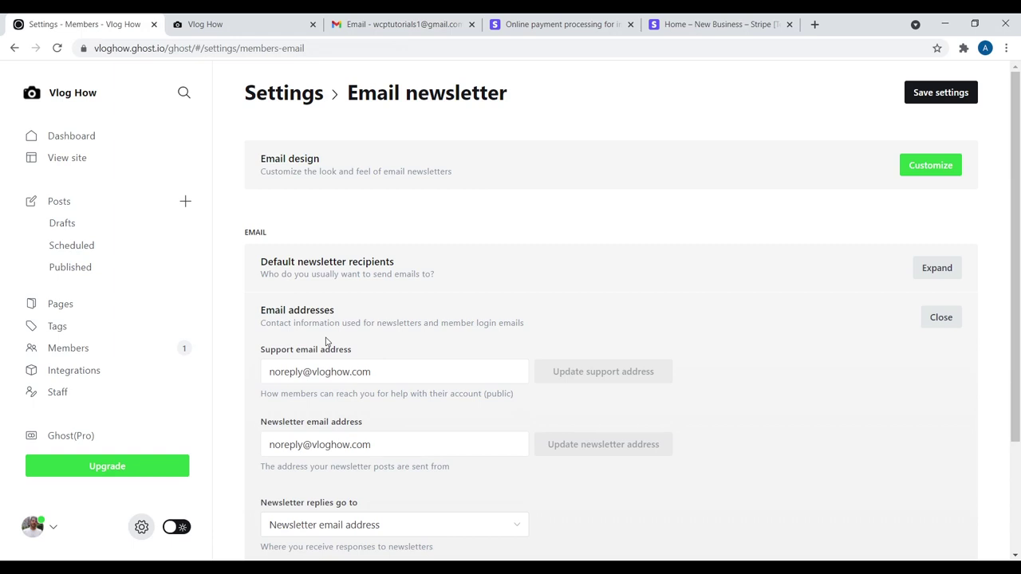
View the newsletter replies setting, start a blank reply to the newsletter in Gmail and return to the Ghost admin.
scroll(446, 398, down, 3)
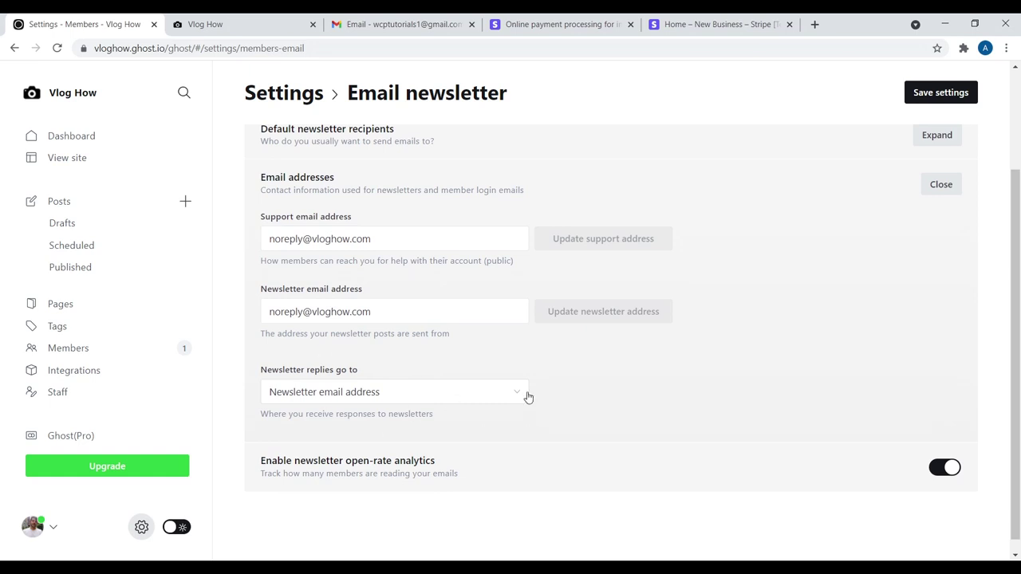
click(423, 24)
click(929, 193)
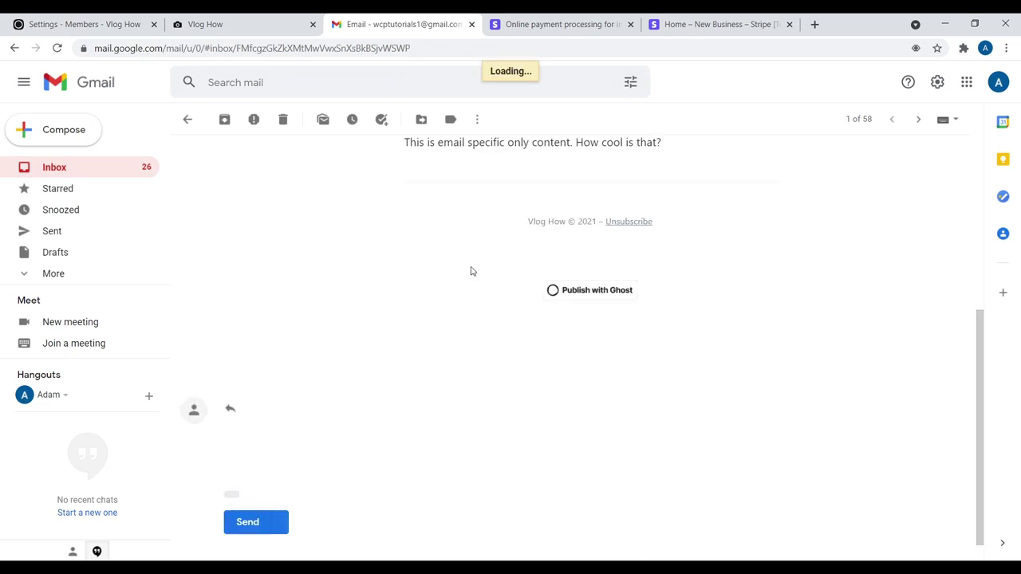
click(133, 22)
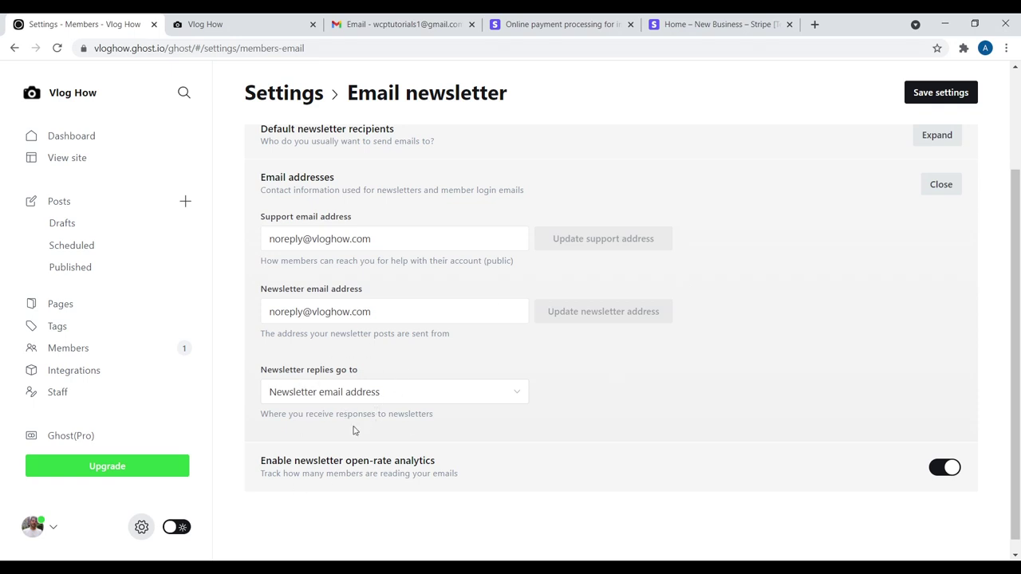
Review the newsletter open-rate analytics setting and open the existing member's profile to examine their email statistics.
drag(290, 464, 433, 459)
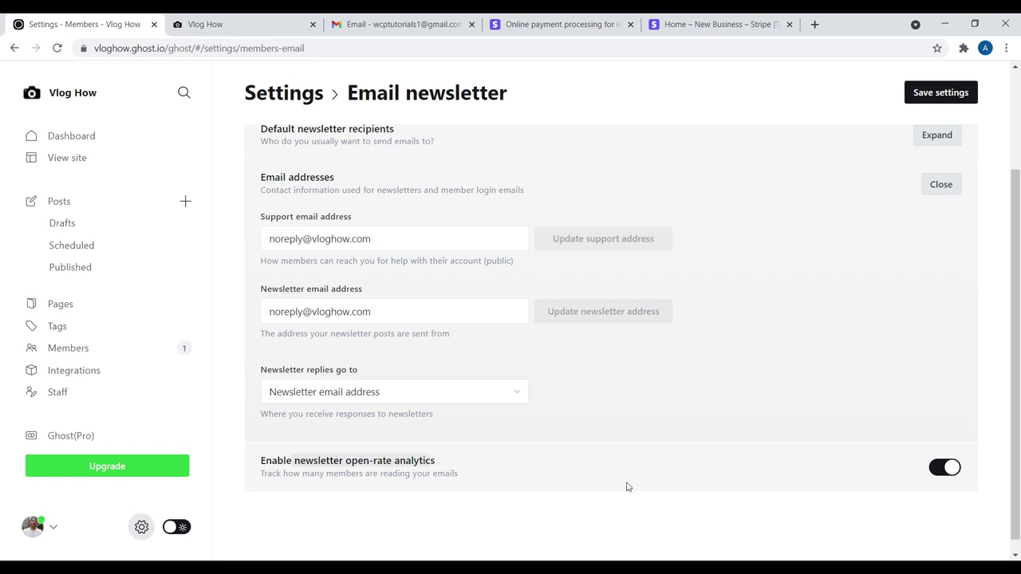
drag(1018, 426, 1018, 317)
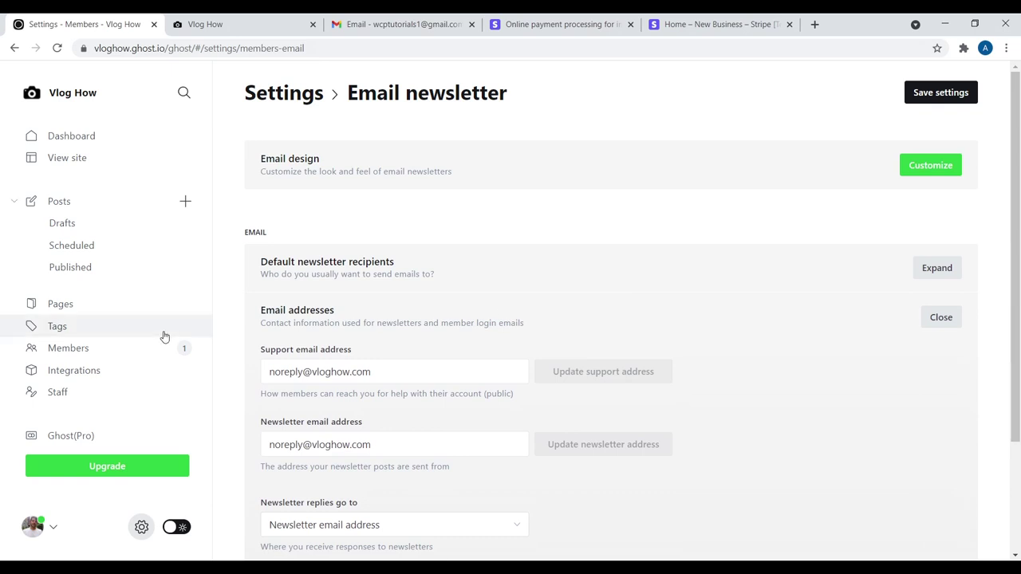
click(102, 349)
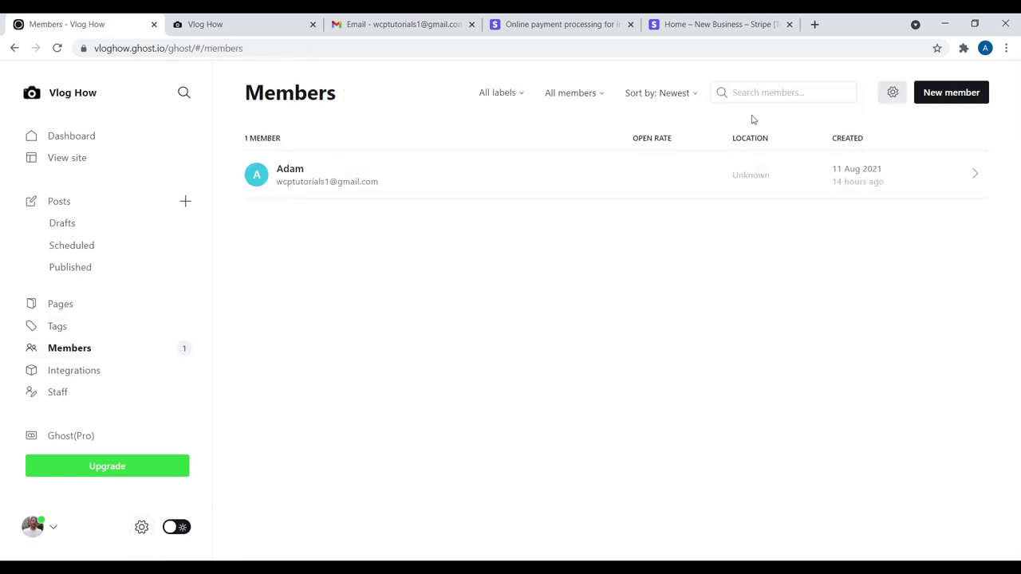
click(577, 168)
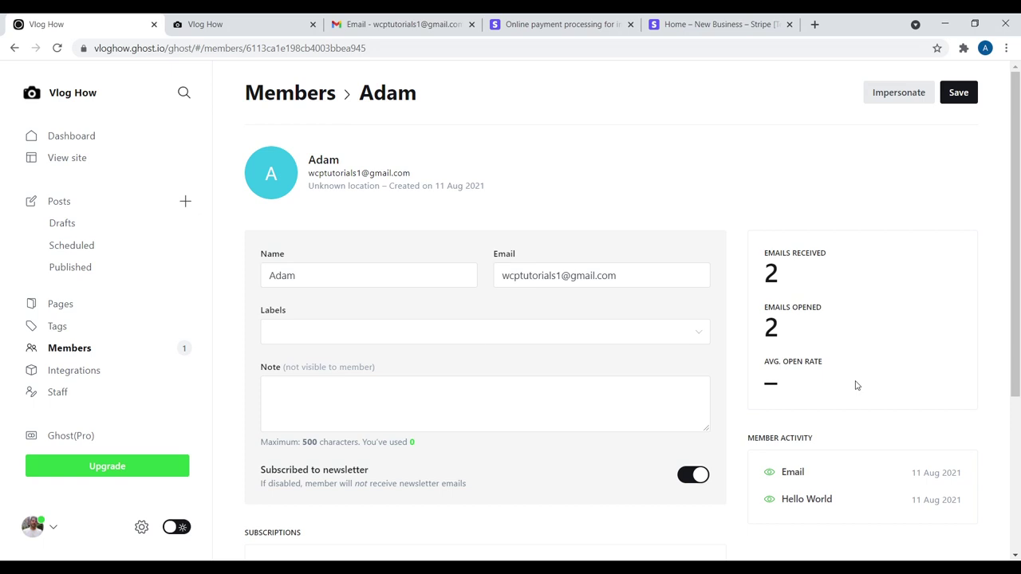
Reopen the email newsletter settings from the site settings and demonstrate toggling newsletter open-rate analytics.
click(142, 529)
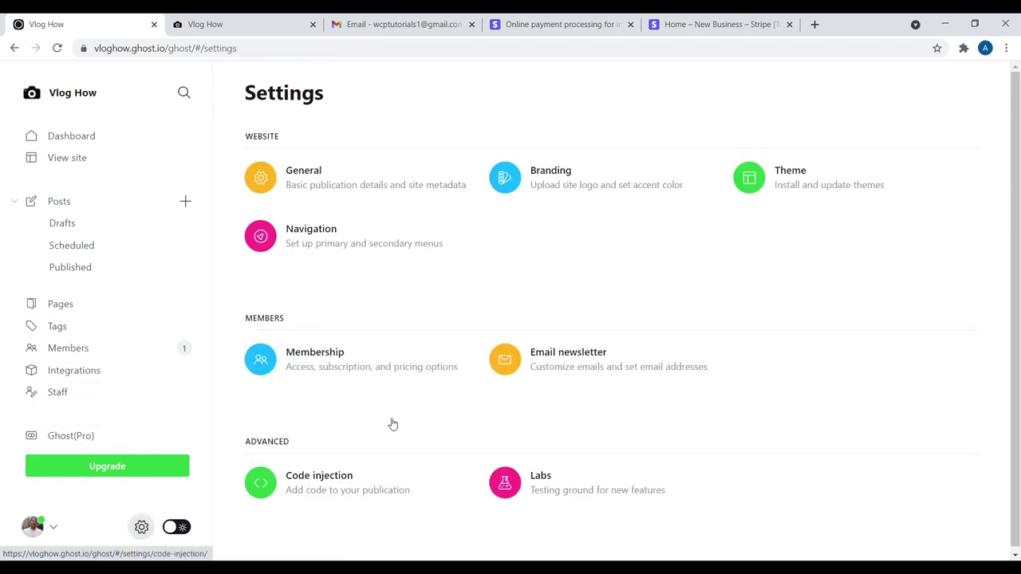
click(569, 356)
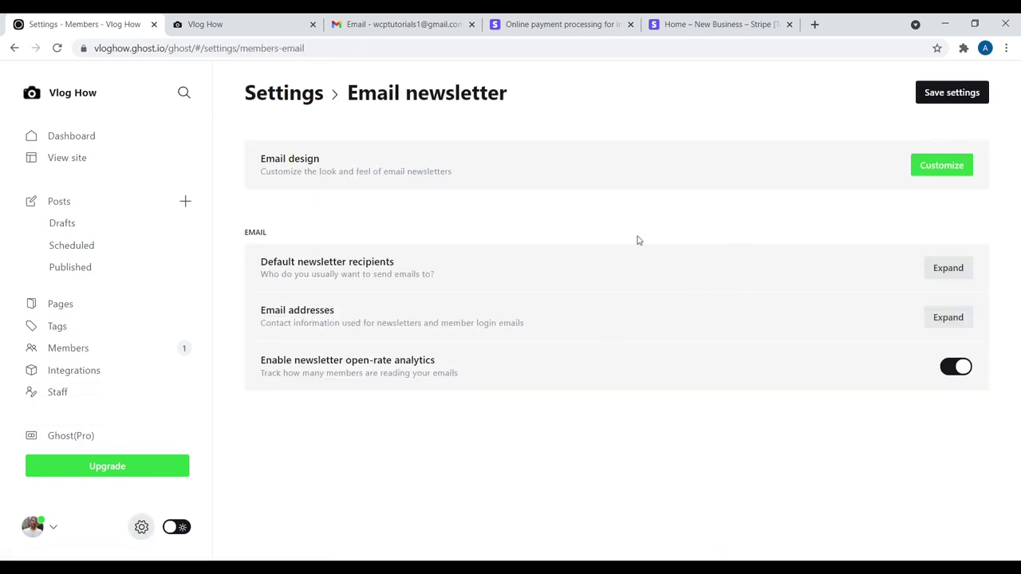
drag(263, 363, 436, 363)
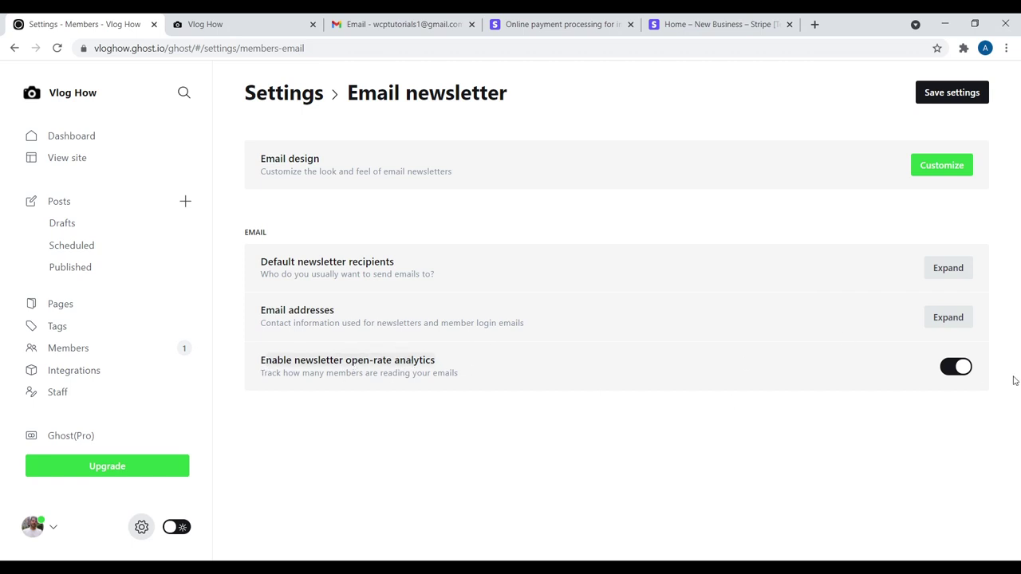
click(949, 373)
click(949, 373)
click(947, 374)
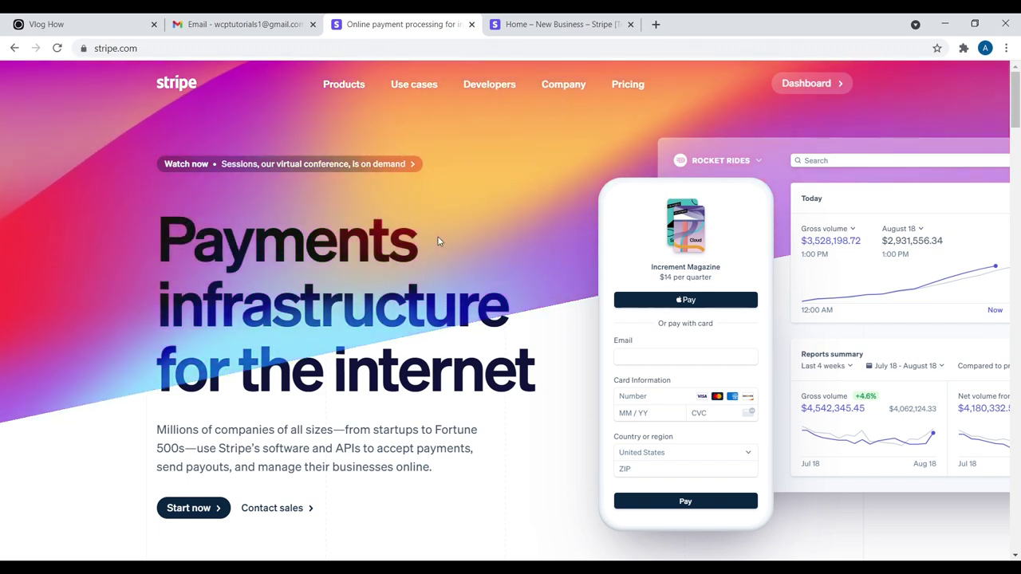
View the Stripe account dashboard, return to the Ghost admin and open the membership settings.
click(558, 24)
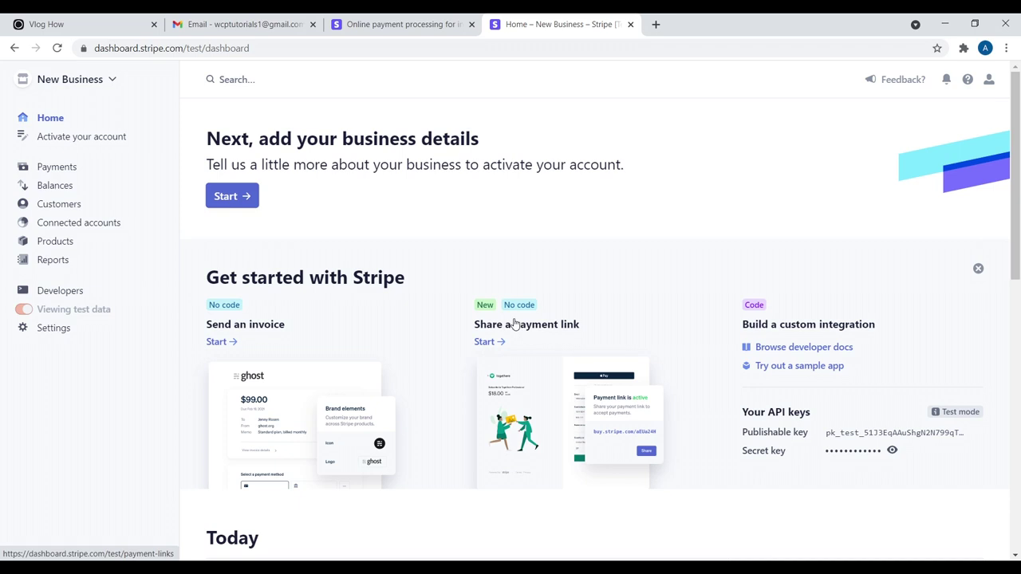
click(97, 30)
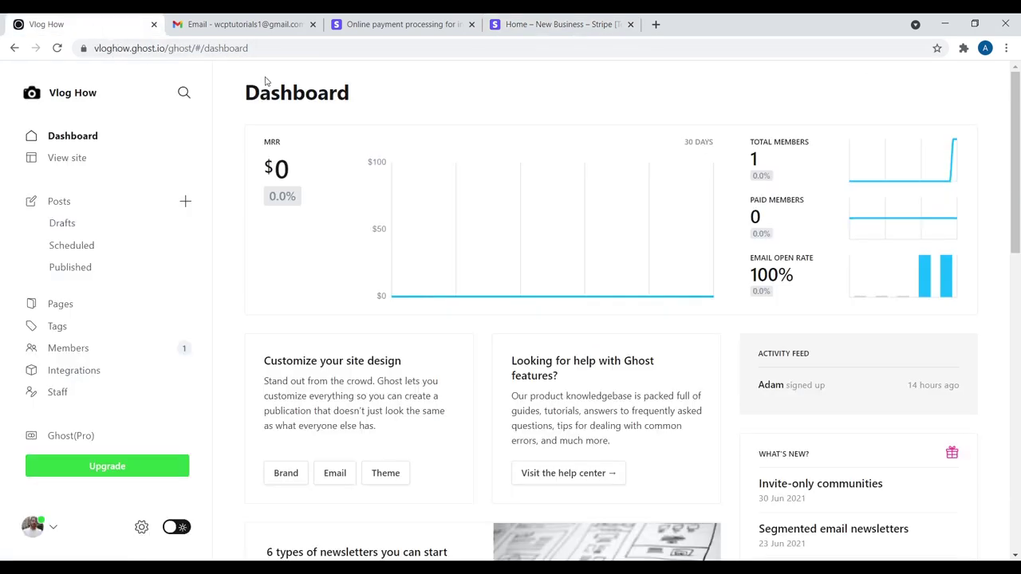
click(143, 527)
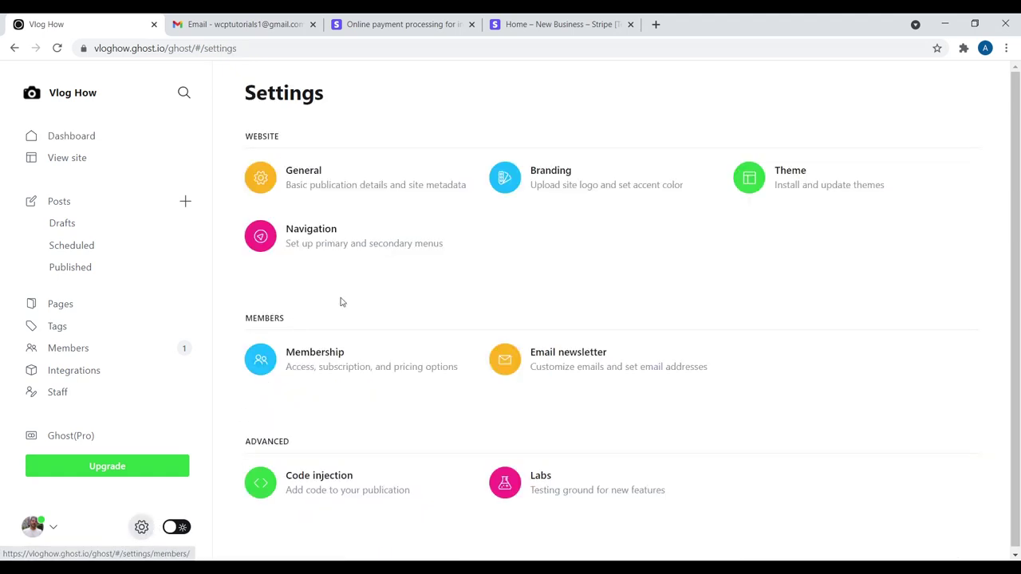
click(334, 366)
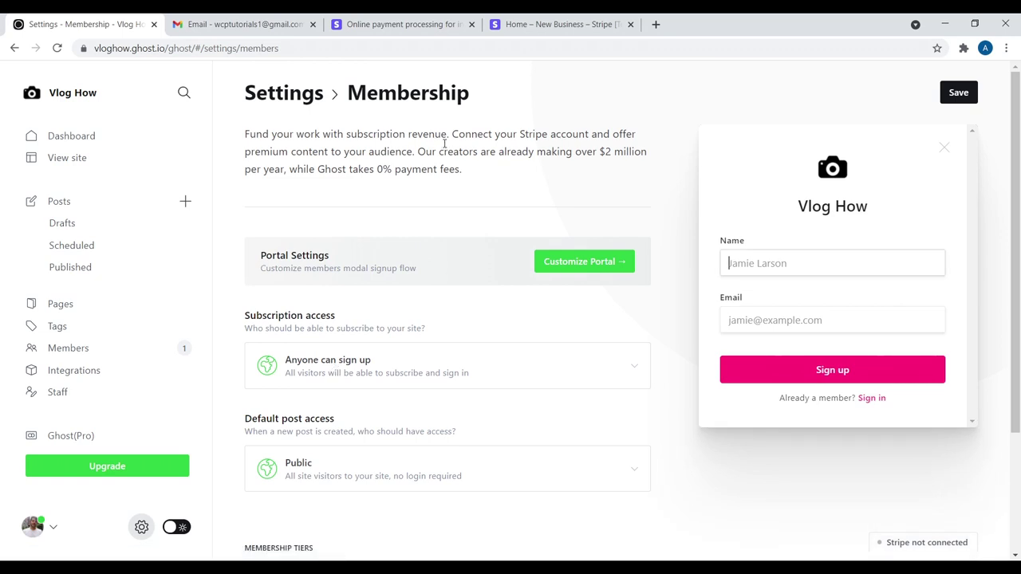
Open the portal customization and examine its signup form, account page and list of portal links.
click(588, 263)
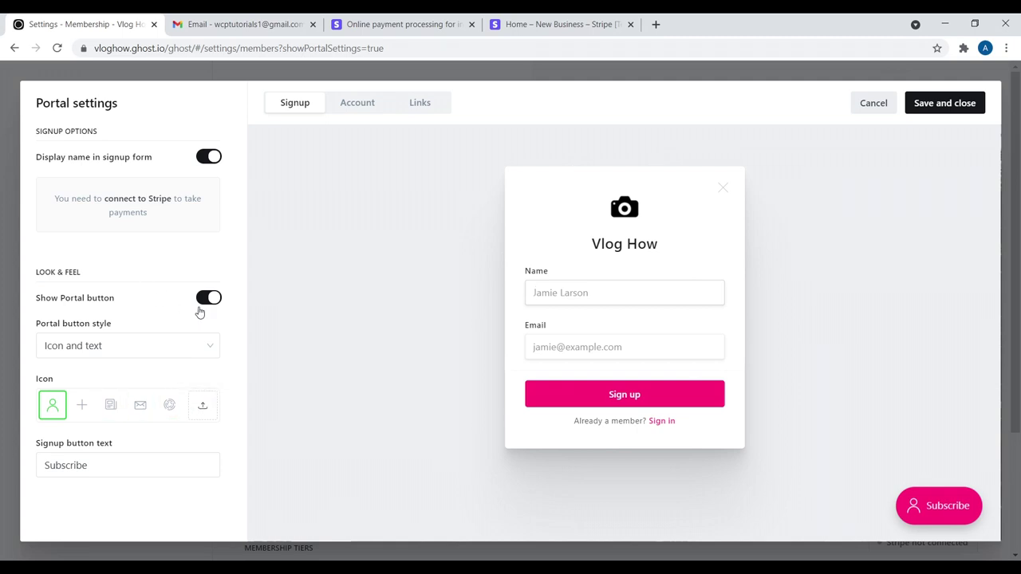
click(358, 103)
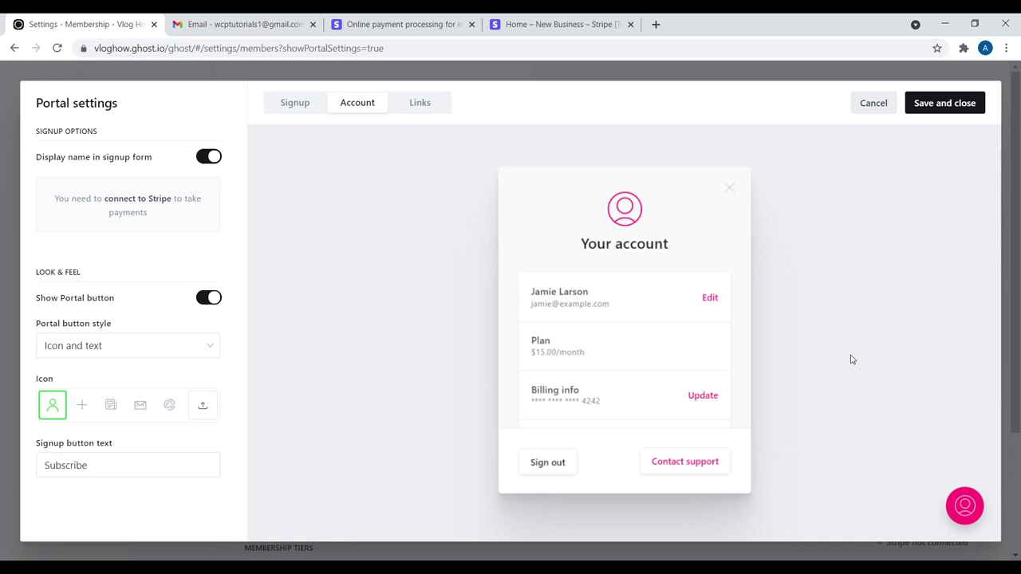
click(419, 103)
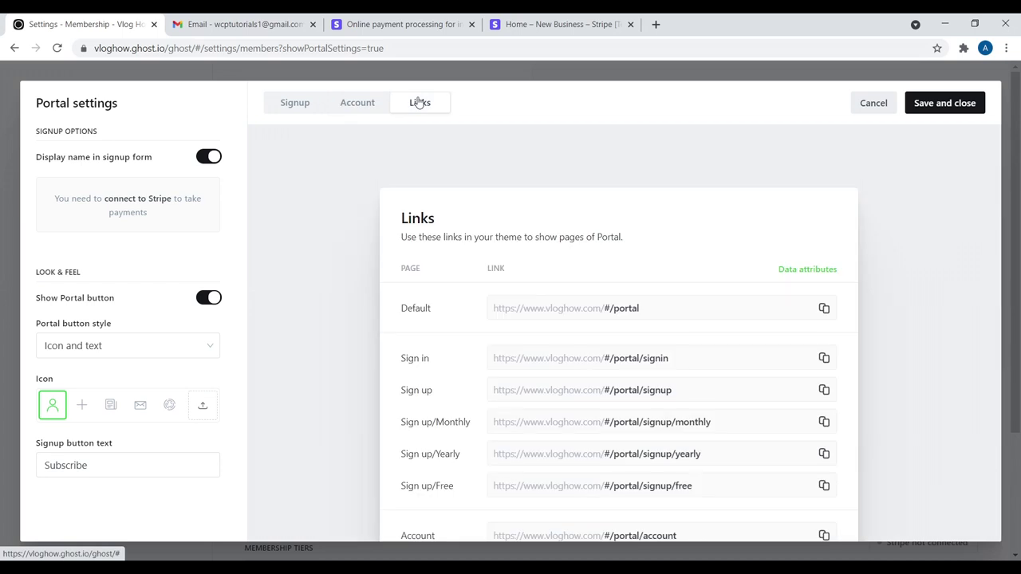
scroll(668, 178, down, 1)
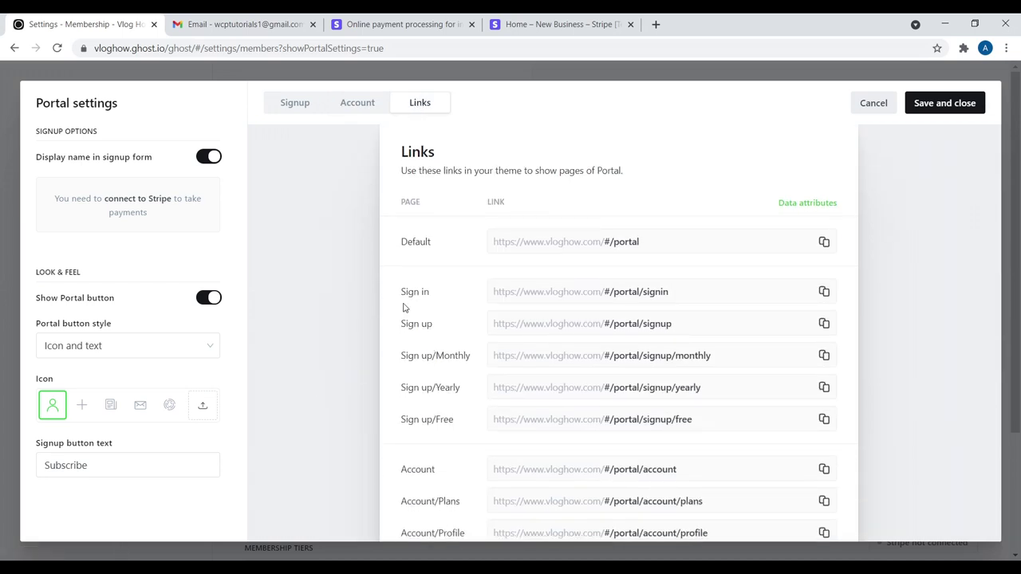
scroll(398, 388, down, 1)
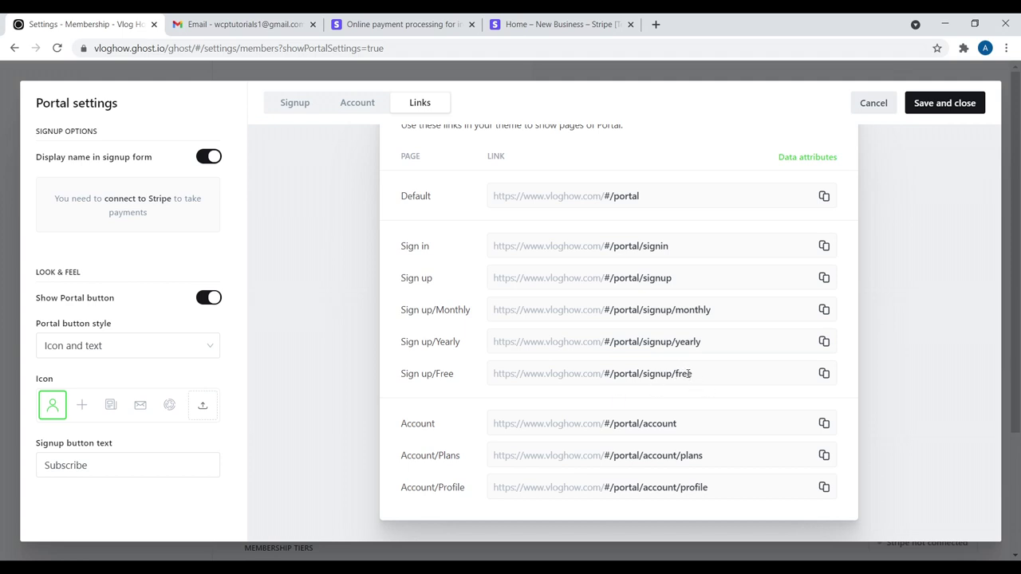
Copy the Sign up/Free portal link and open it in a new browser tab to view the signup form.
drag(692, 376, 496, 373)
right_click(519, 374)
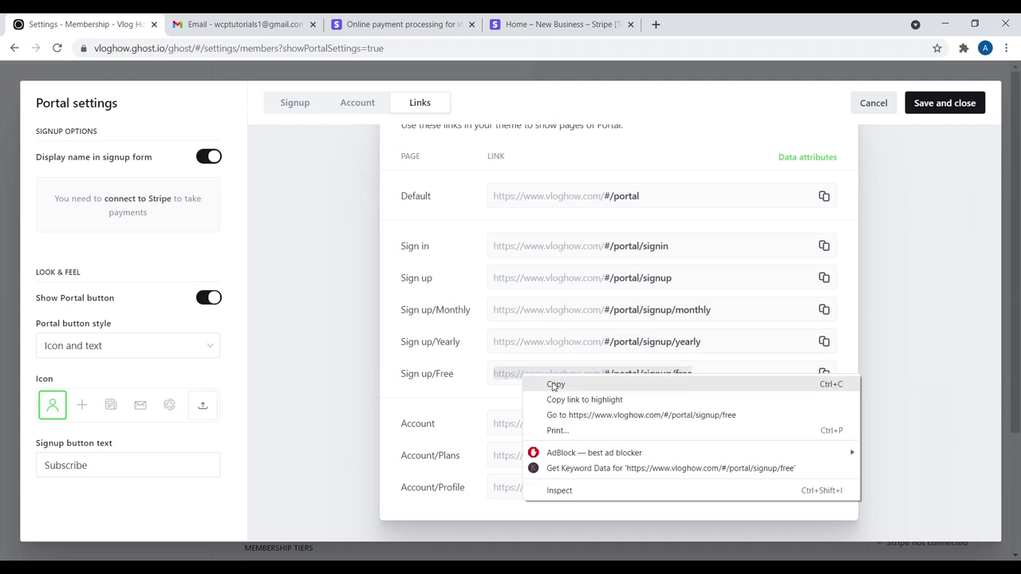
click(551, 385)
click(659, 26)
right_click(648, 49)
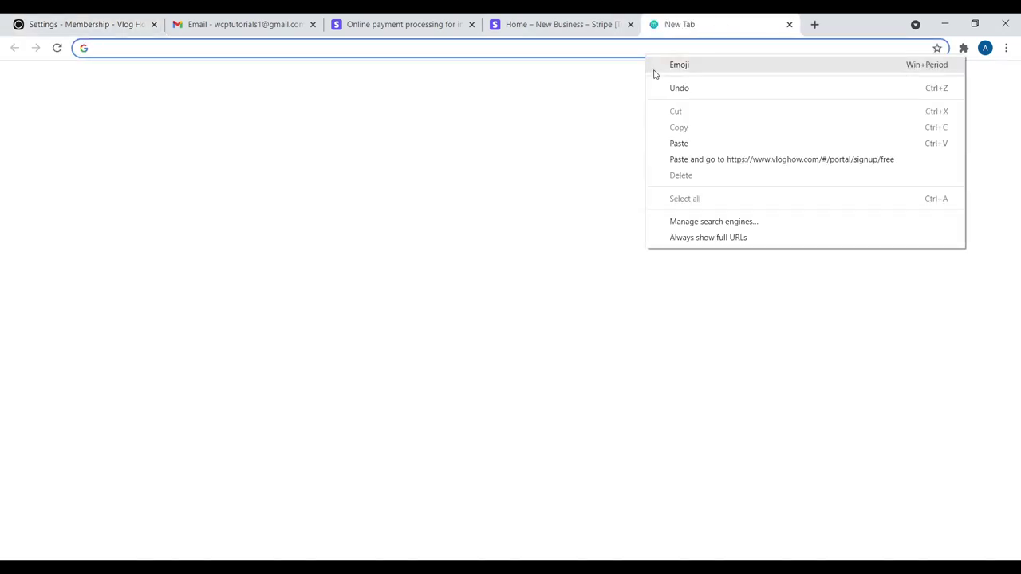
click(690, 158)
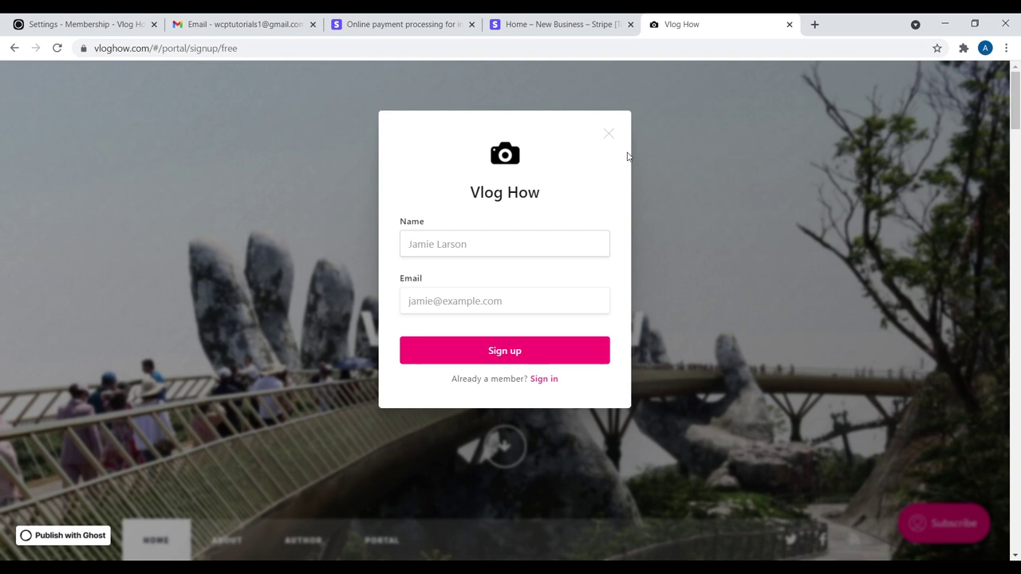
Return to the Ghost admin, close the portal settings without saving and examine the subscription access options.
click(88, 19)
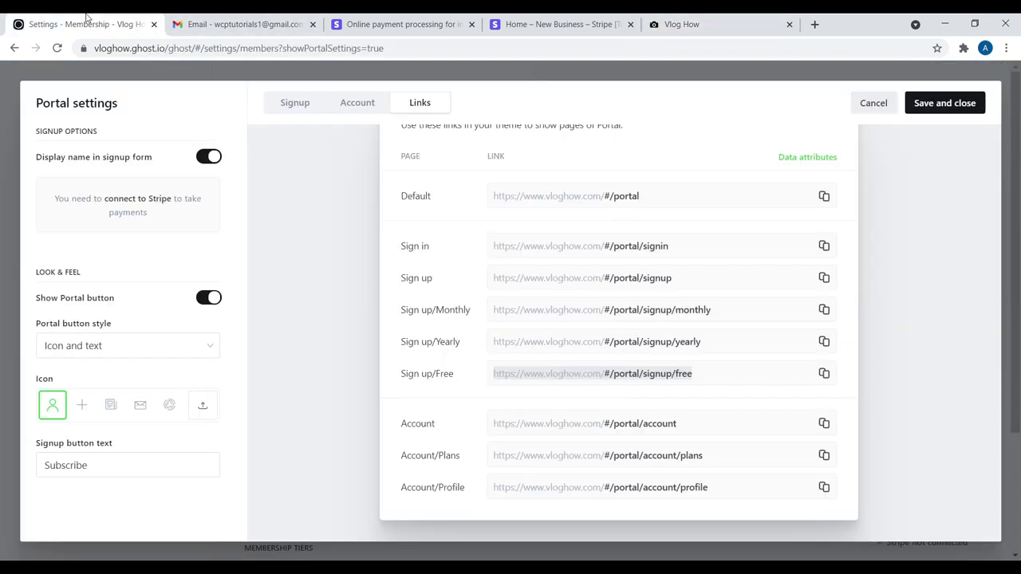
click(874, 104)
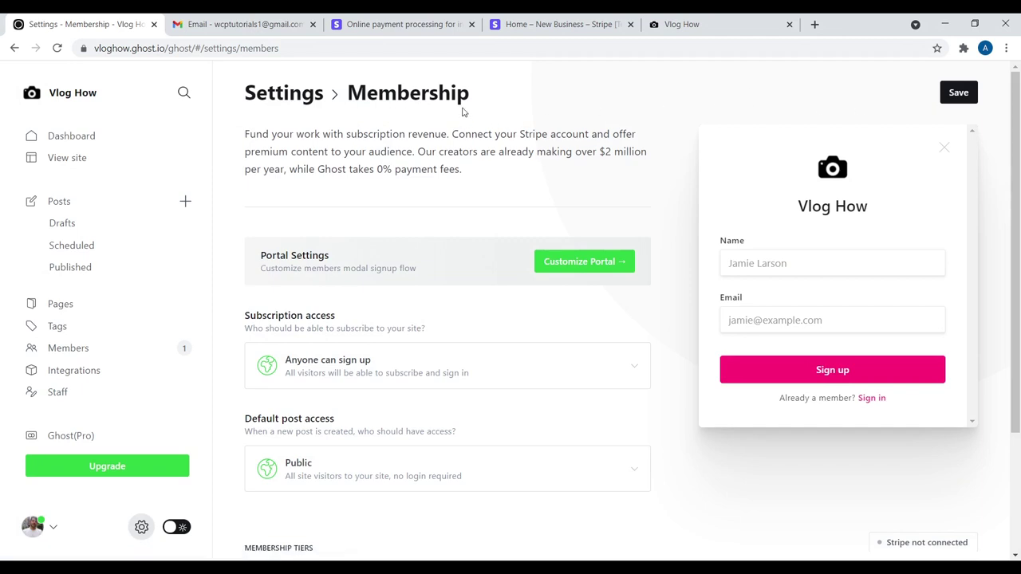
scroll(402, 204, down, 3)
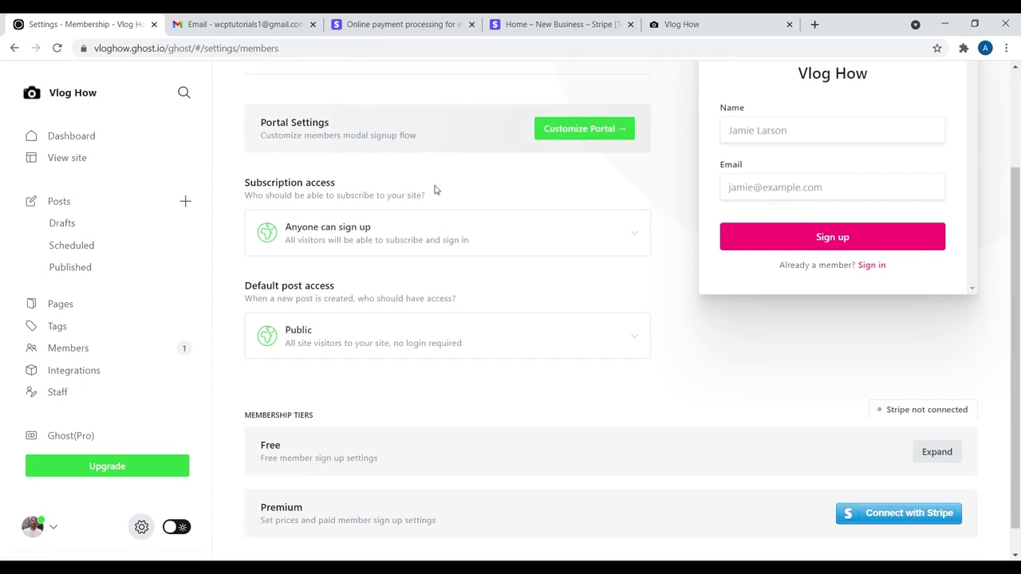
click(408, 248)
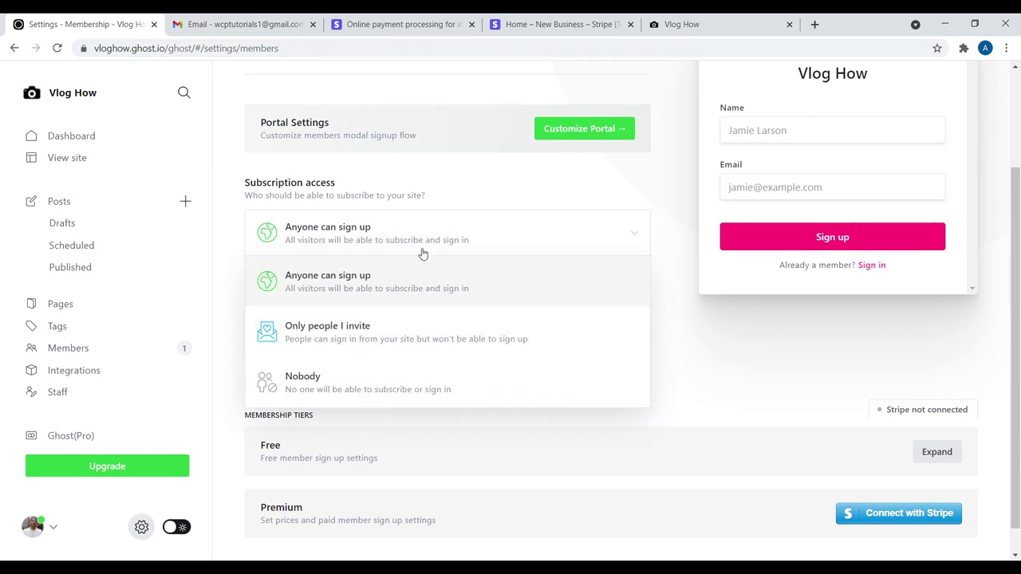
click(410, 190)
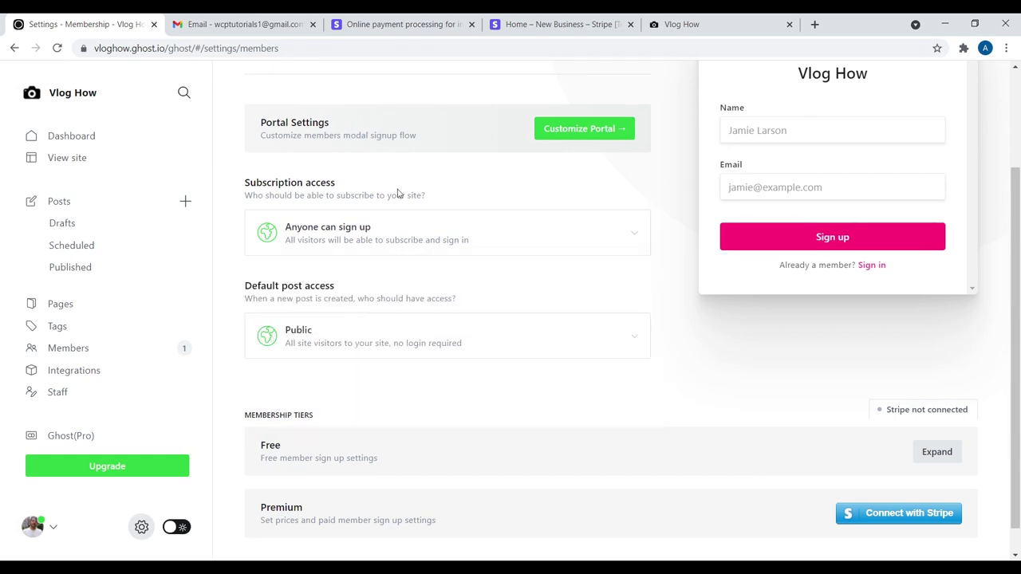
Examine the default post access options for new posts, including members-only and paid-members-only access.
click(369, 339)
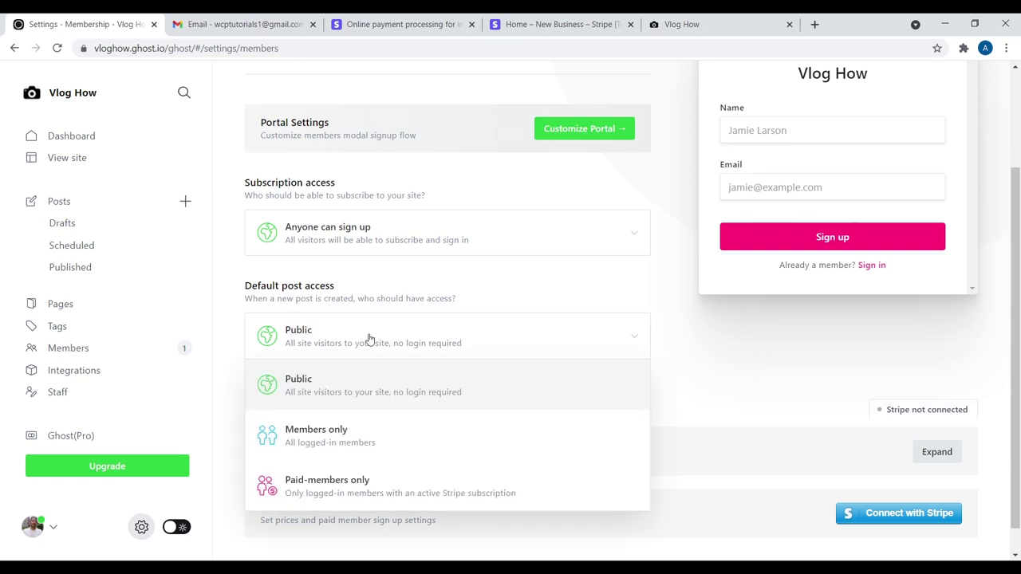
click(360, 294)
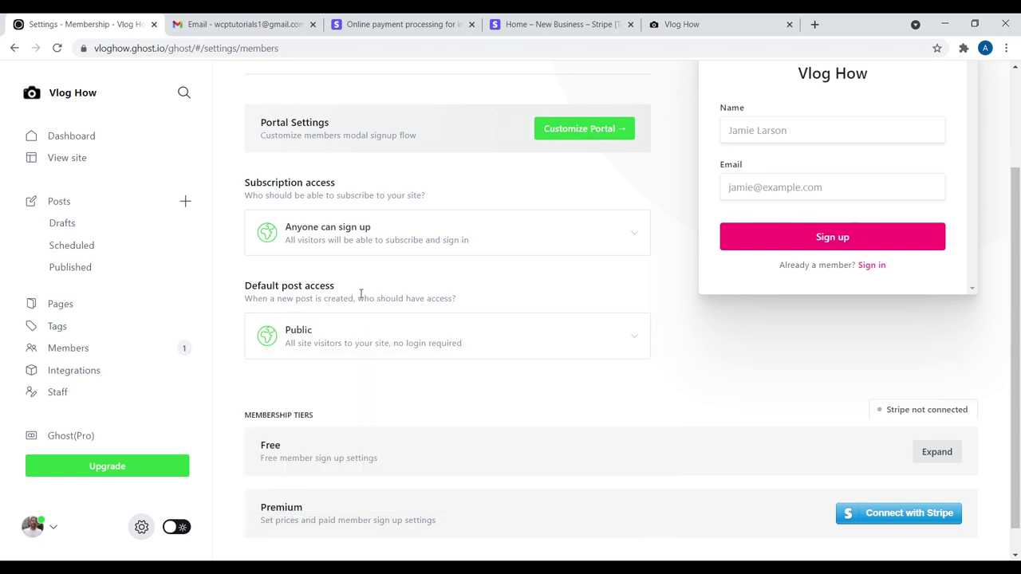
click(453, 337)
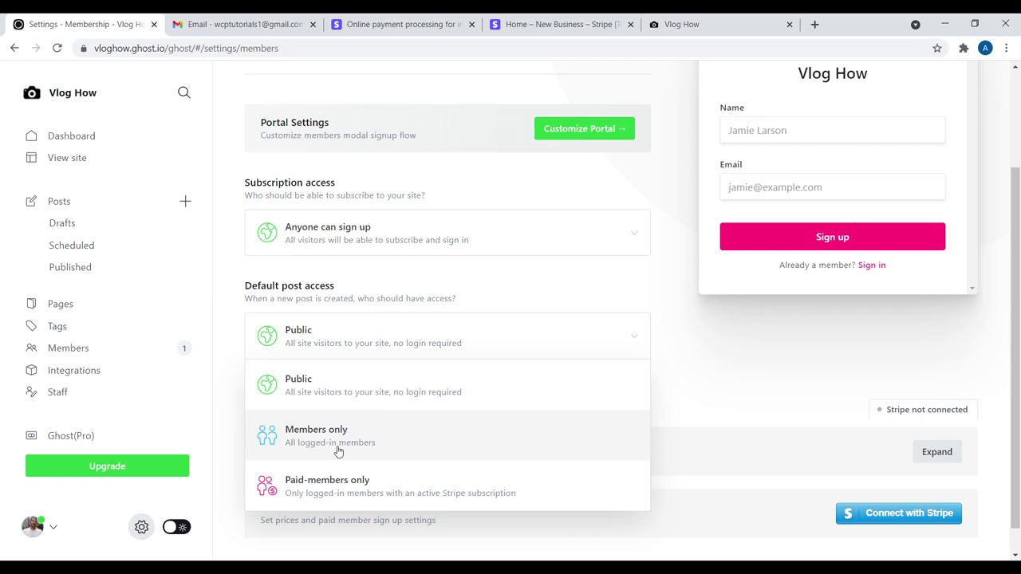
click(480, 301)
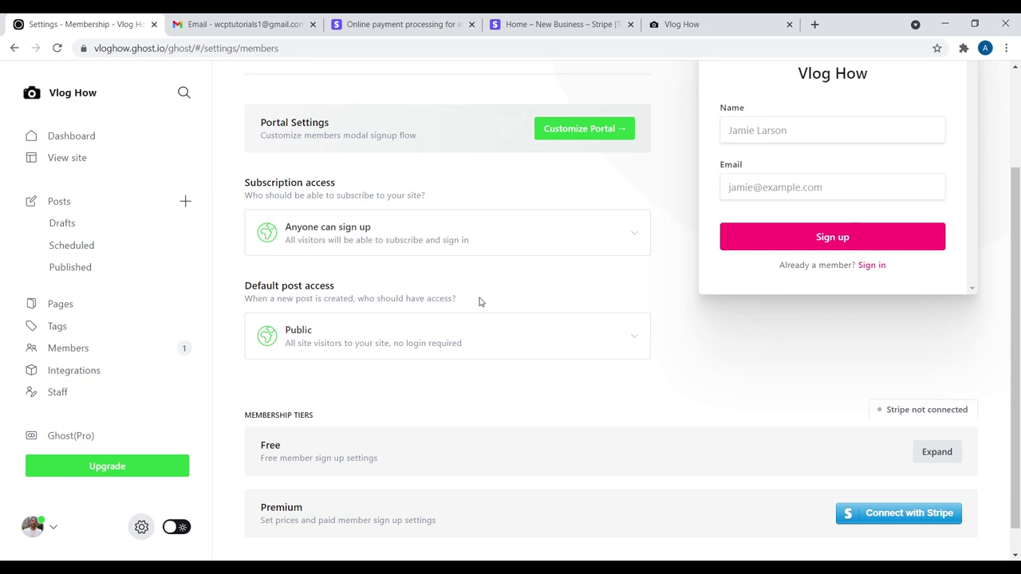
click(481, 332)
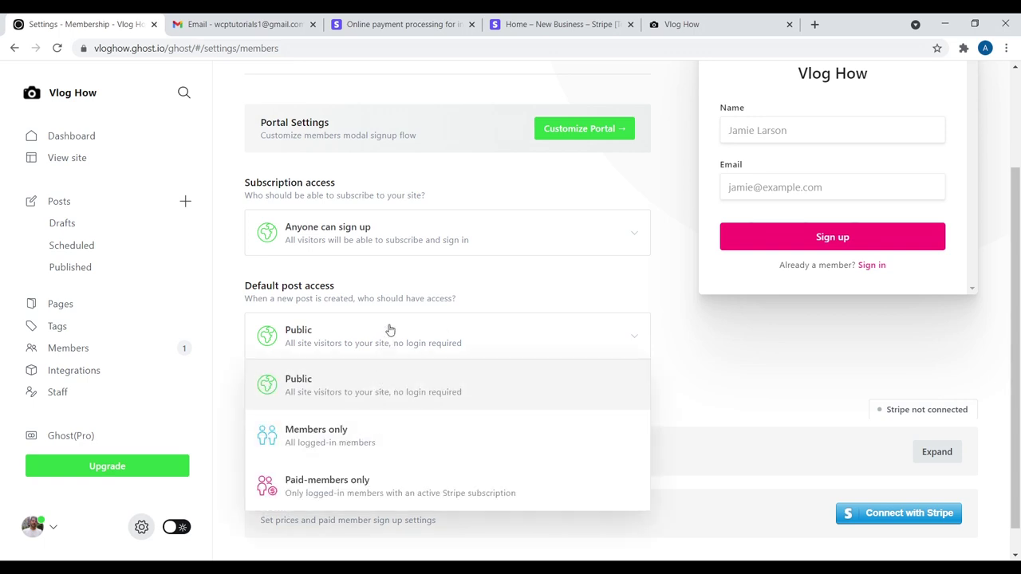
click(419, 295)
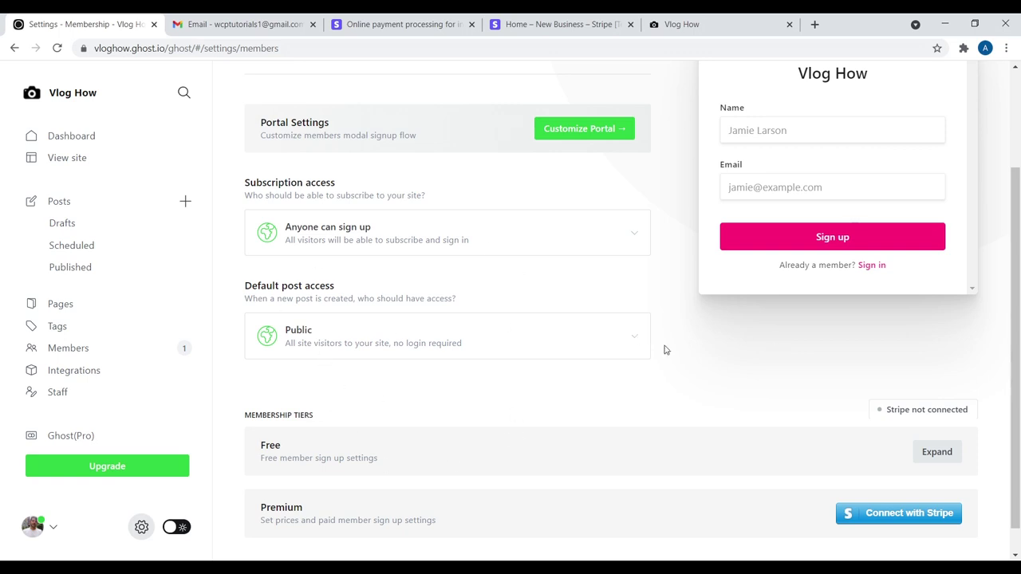
scroll(722, 328, down, 1)
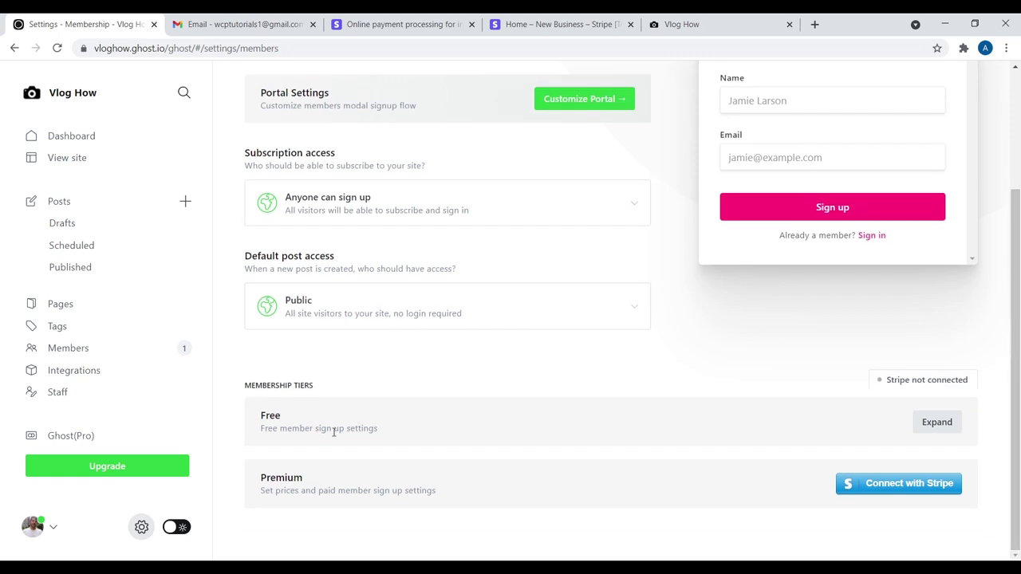
click(935, 422)
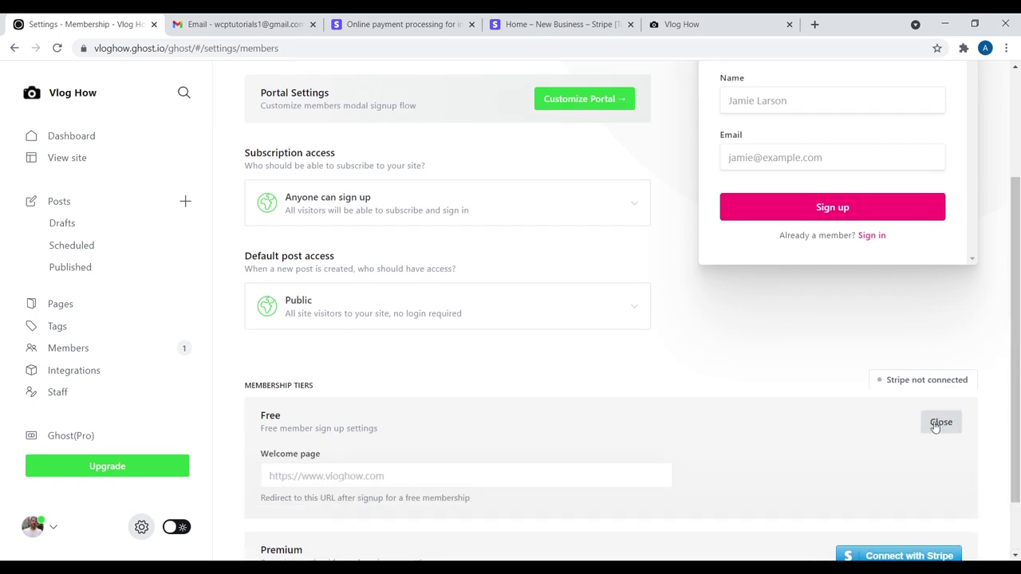
click(343, 474)
text(http)
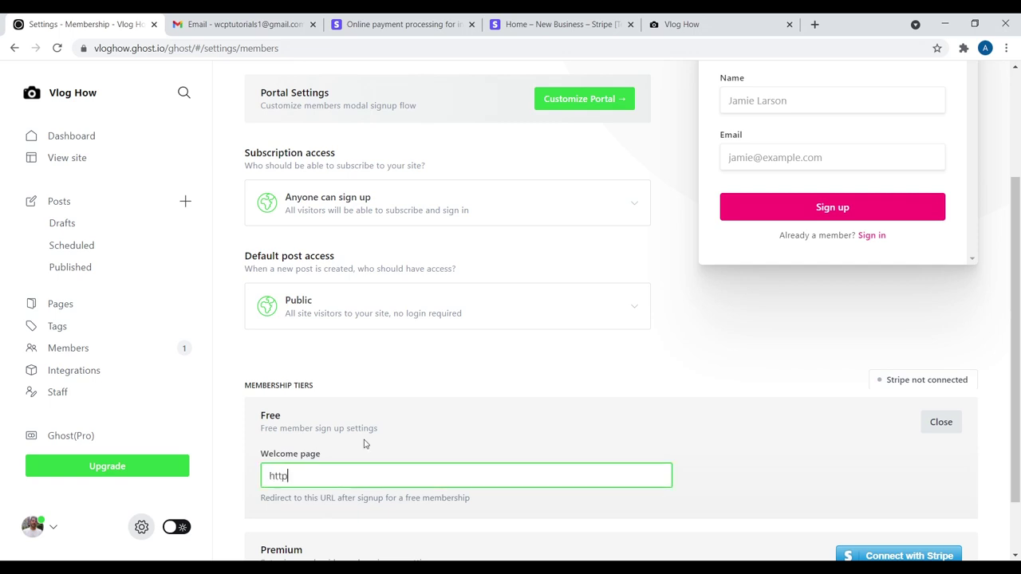
text(s://vloghow.com/thank-you)
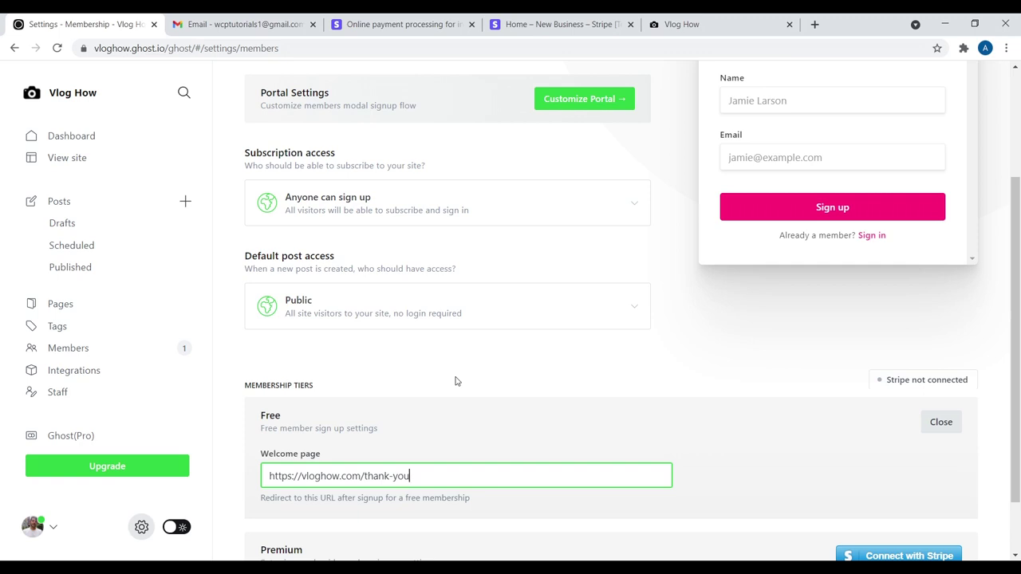
click(954, 423)
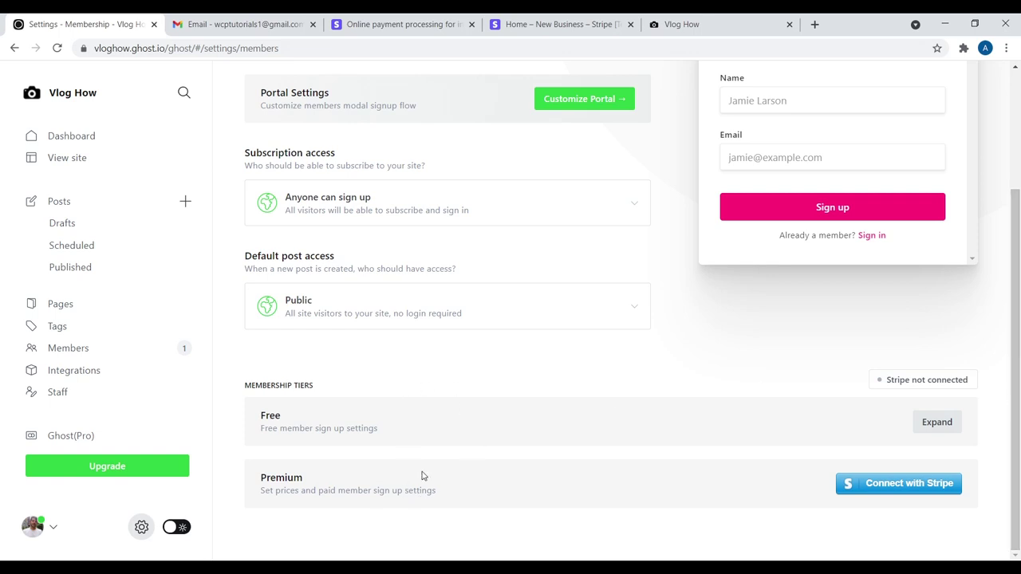
Start the Premium tier's Stripe connection in test mode and check the test-data setting on the Stripe dashboard.
click(880, 484)
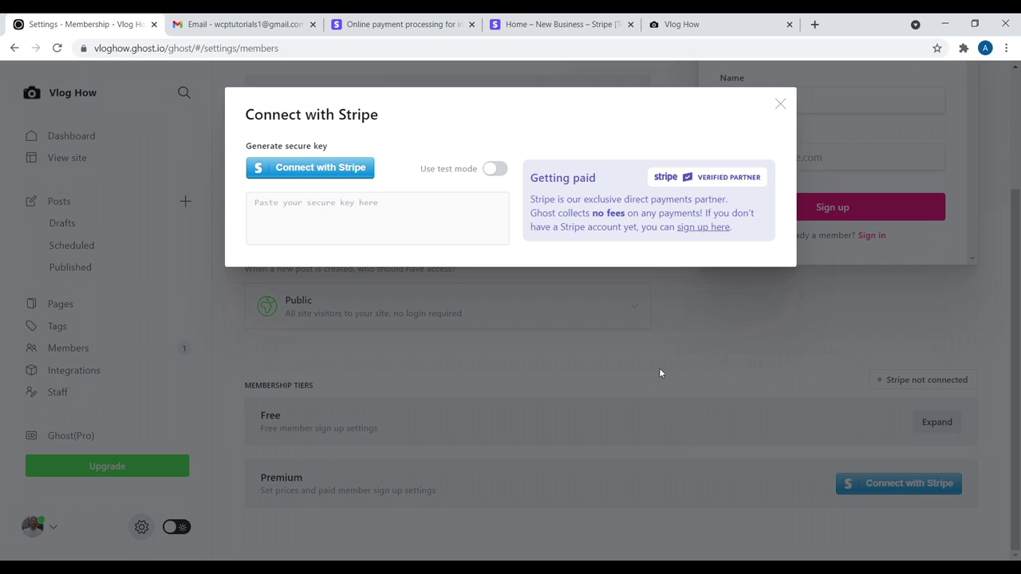
click(492, 170)
click(554, 23)
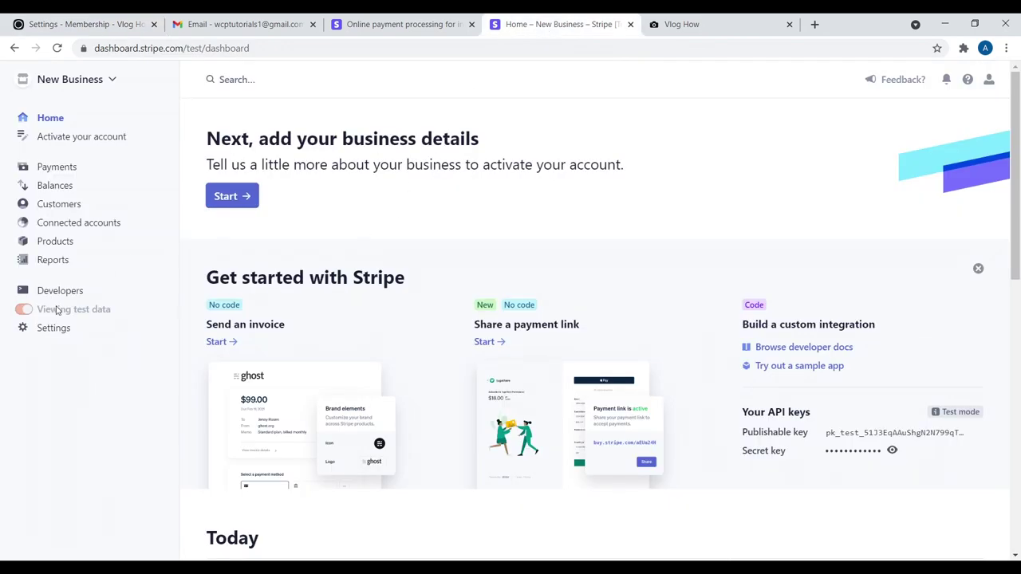
click(111, 23)
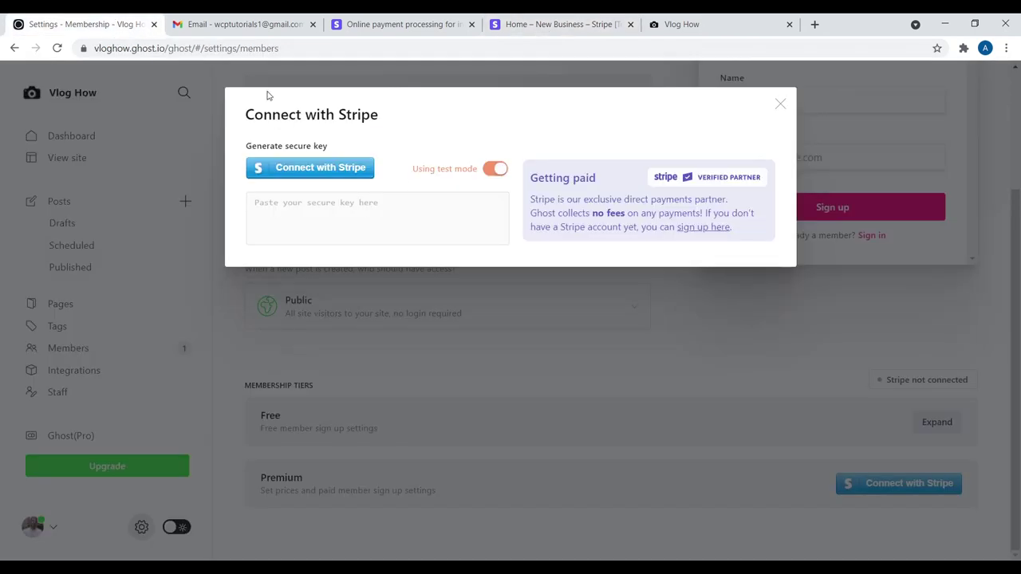
Connect the existing unnamed Stripe account to Ghost in test mode, completing the business form to generate and copy the secure key.
click(313, 169)
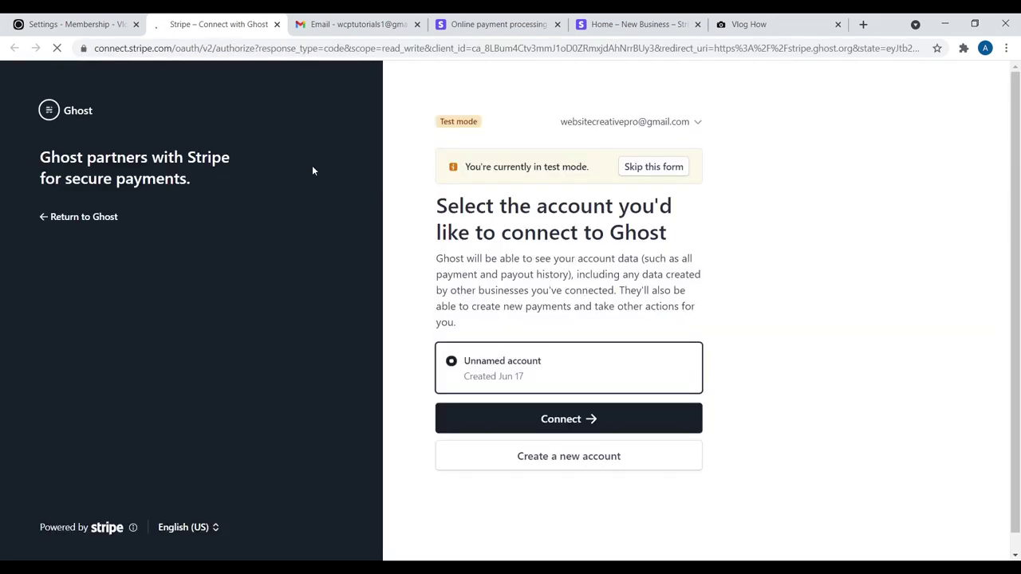
click(556, 421)
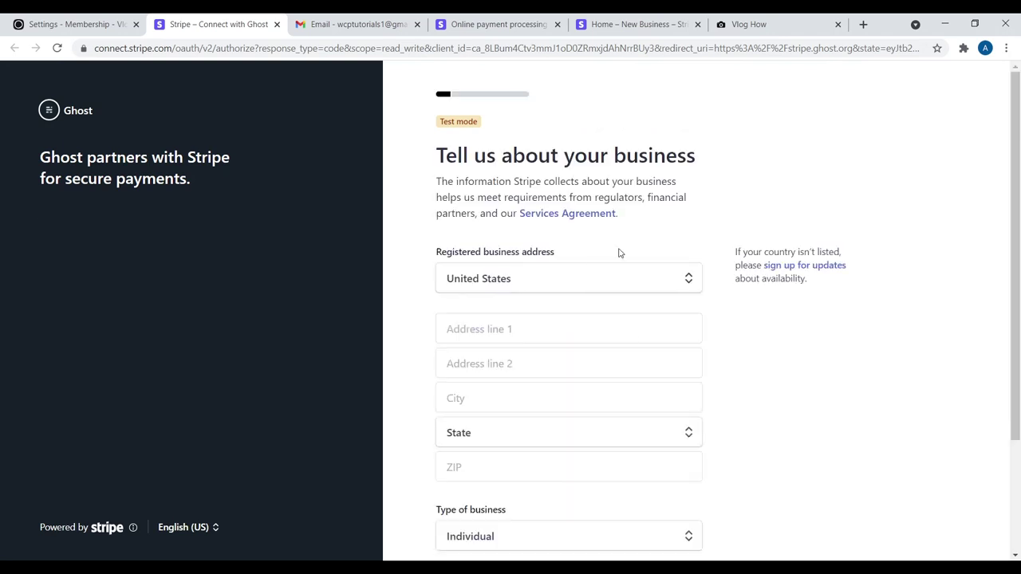
scroll(636, 145, down, 1)
scroll(636, 146, down, 2)
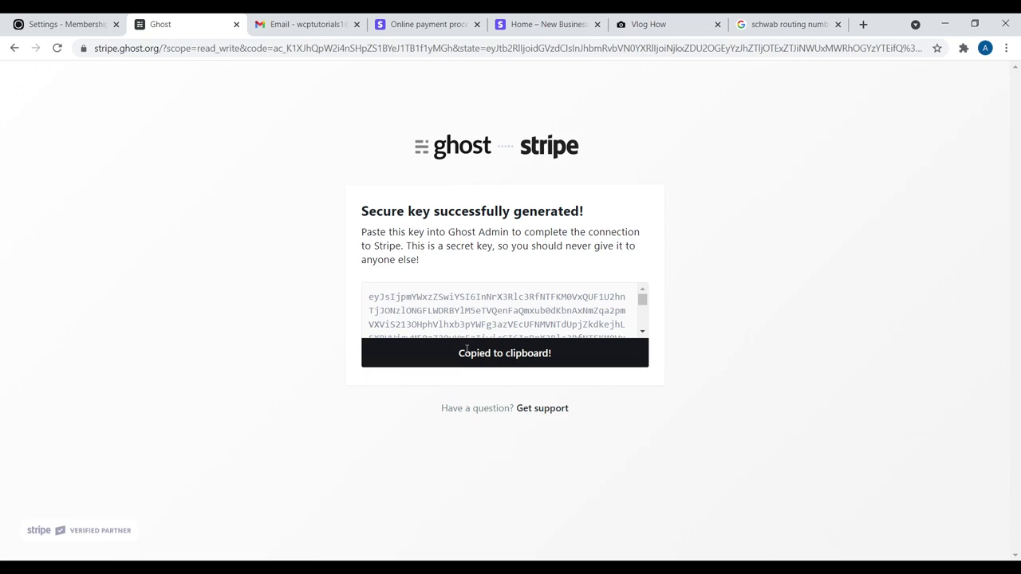
Paste the Stripe secure key into Ghost's Stripe connection, save the Stripe settings and close the confirmation.
click(62, 16)
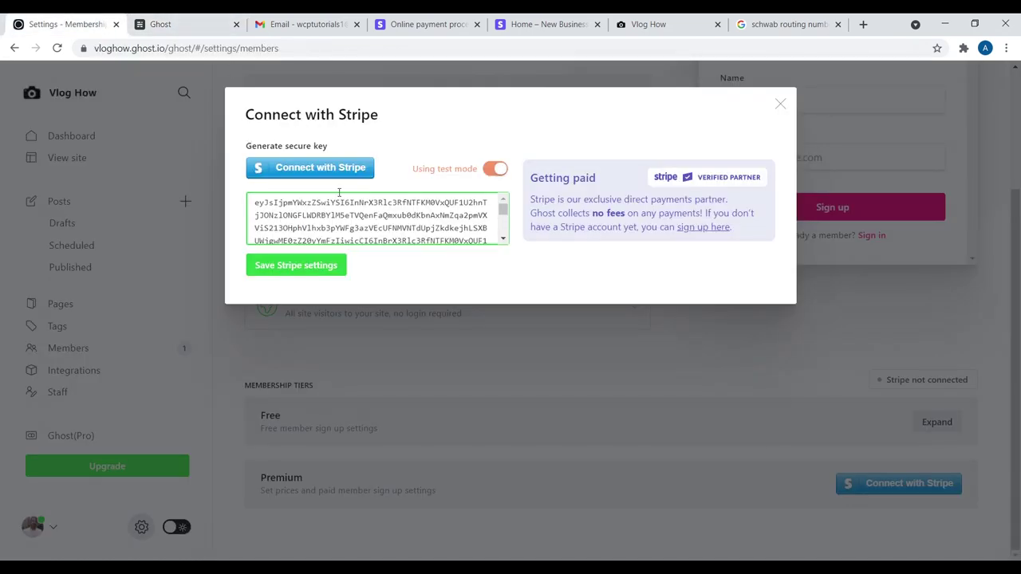
click(300, 267)
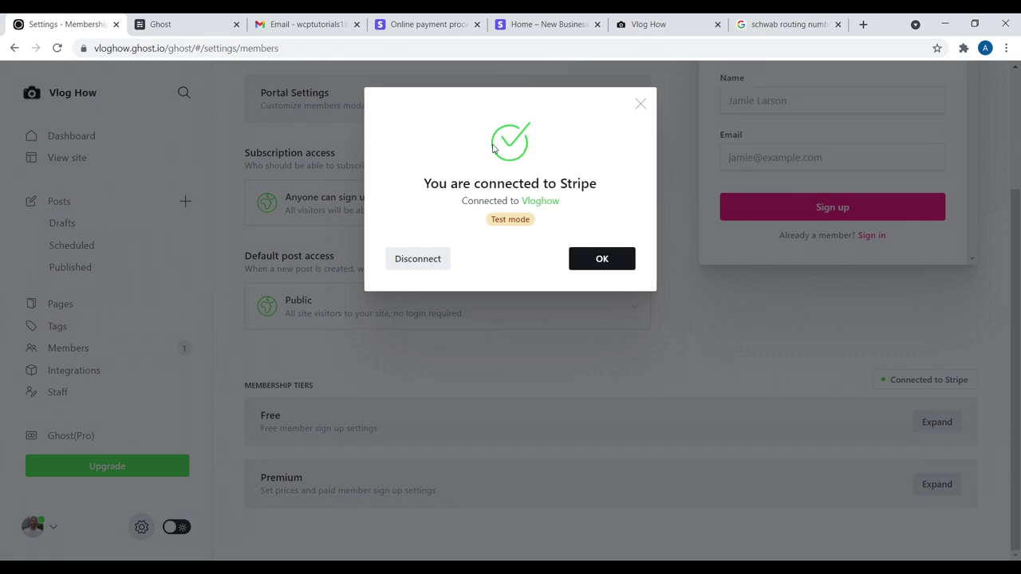
click(598, 260)
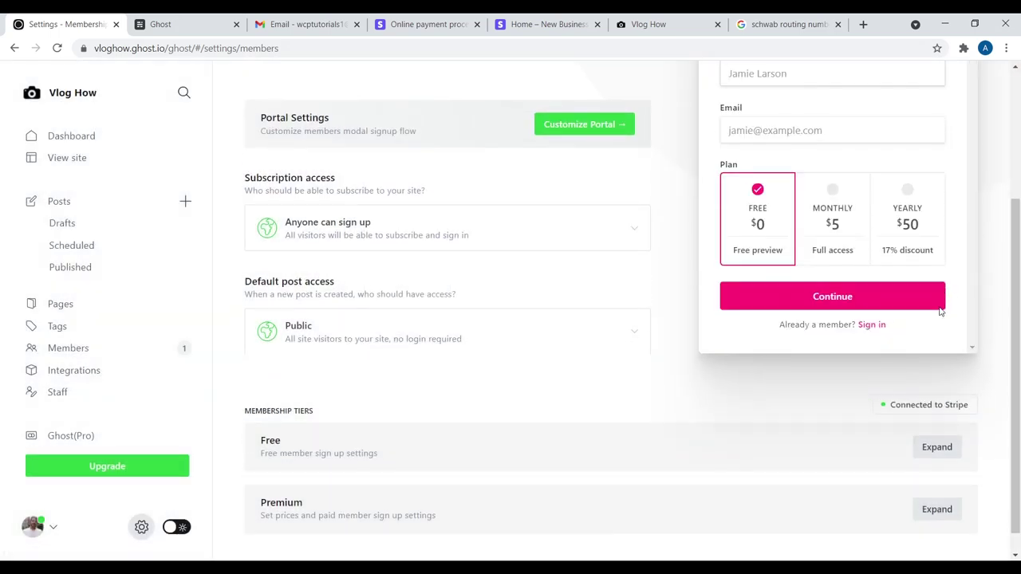
Expand the Premium membership tier and examine its price fields and available currencies.
click(933, 482)
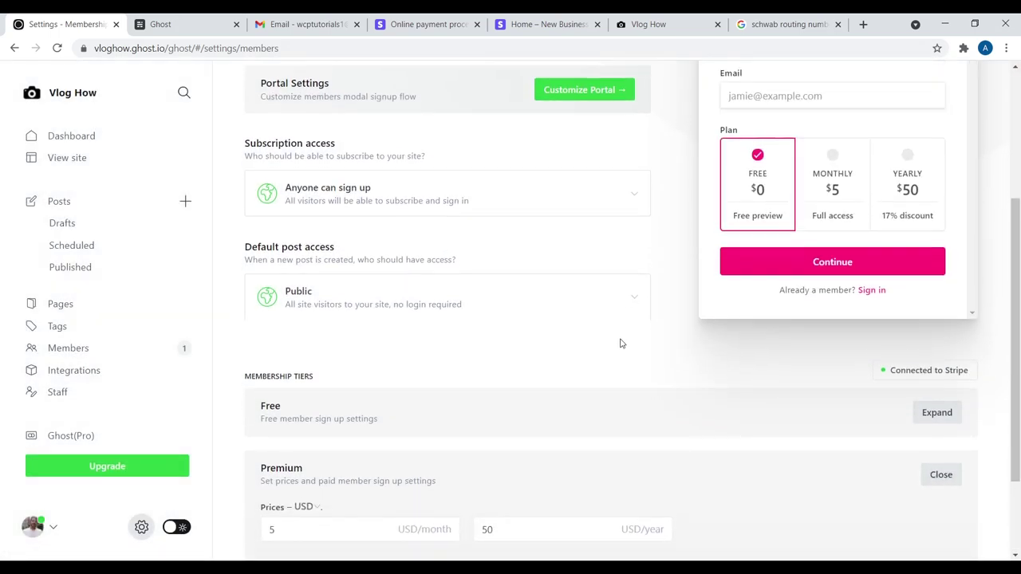
scroll(622, 343, down, 2)
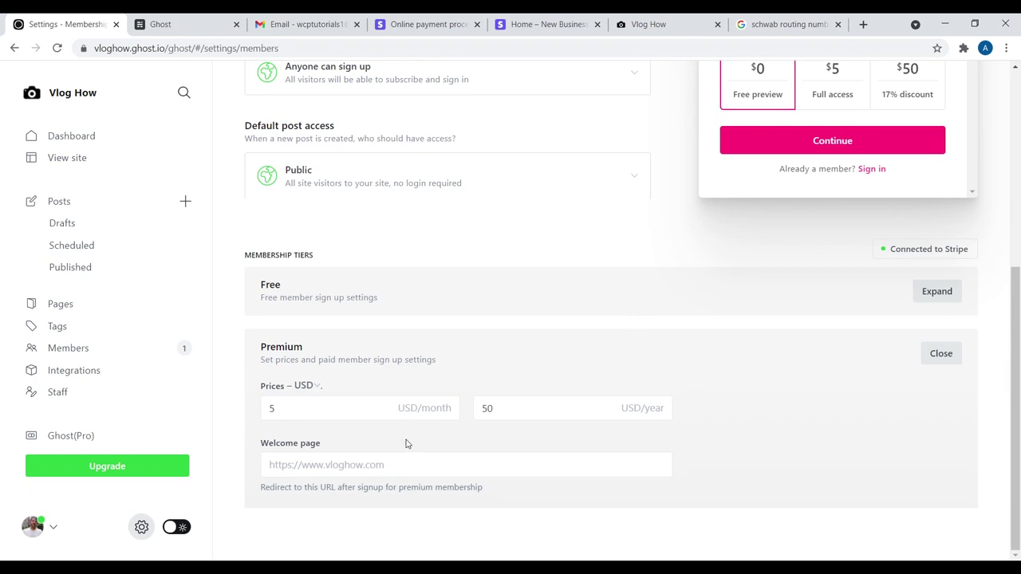
click(320, 387)
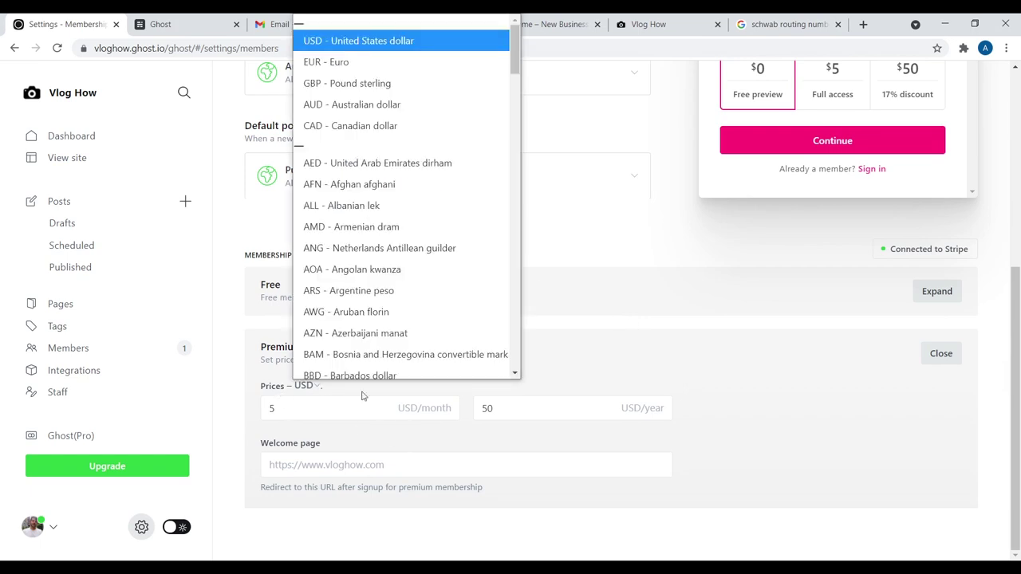
click(603, 346)
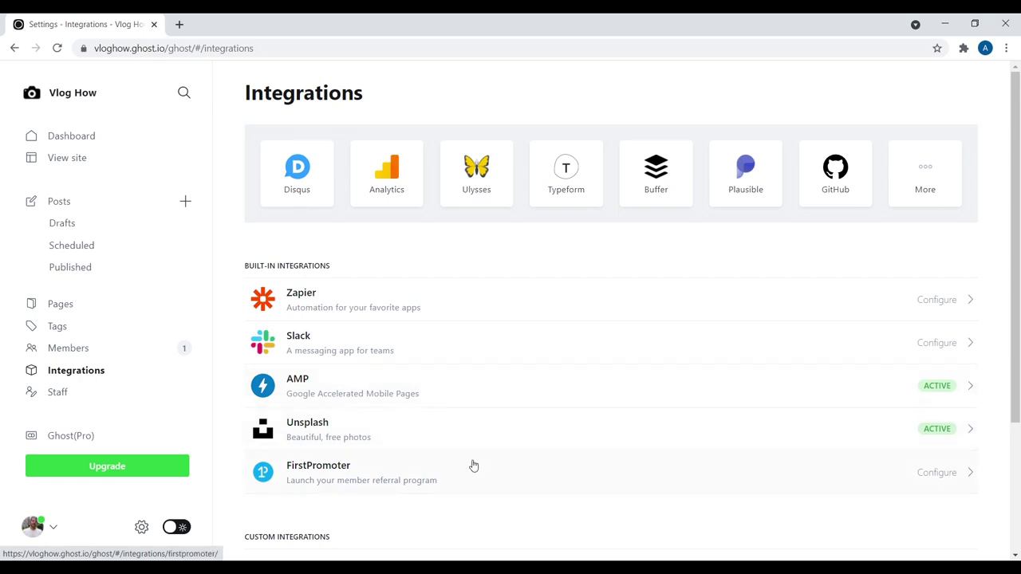
Enable the FirstPromoter integration for tracking referrals and open the FirstPromoter website in a new browser tab.
click(925, 478)
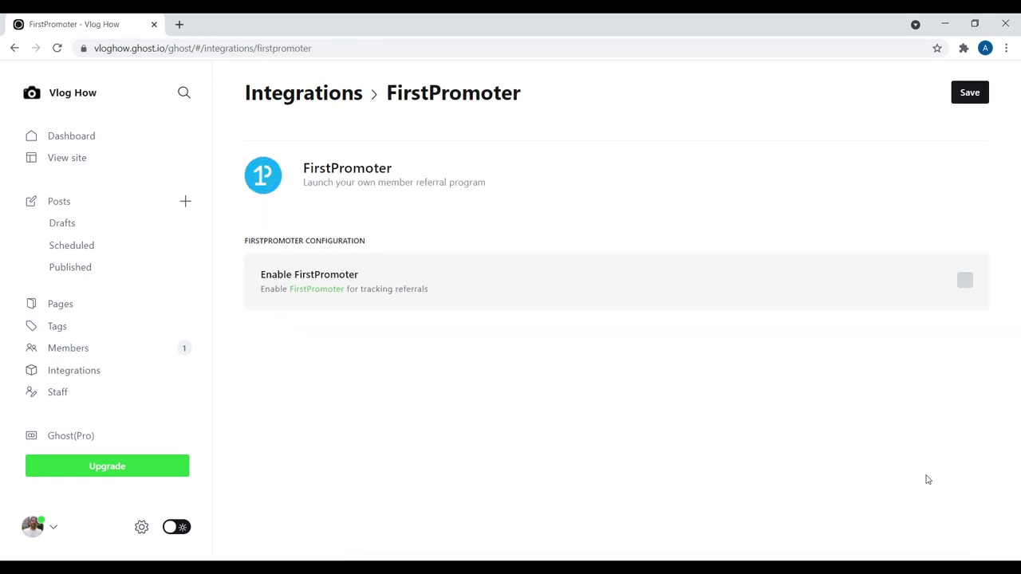
click(965, 283)
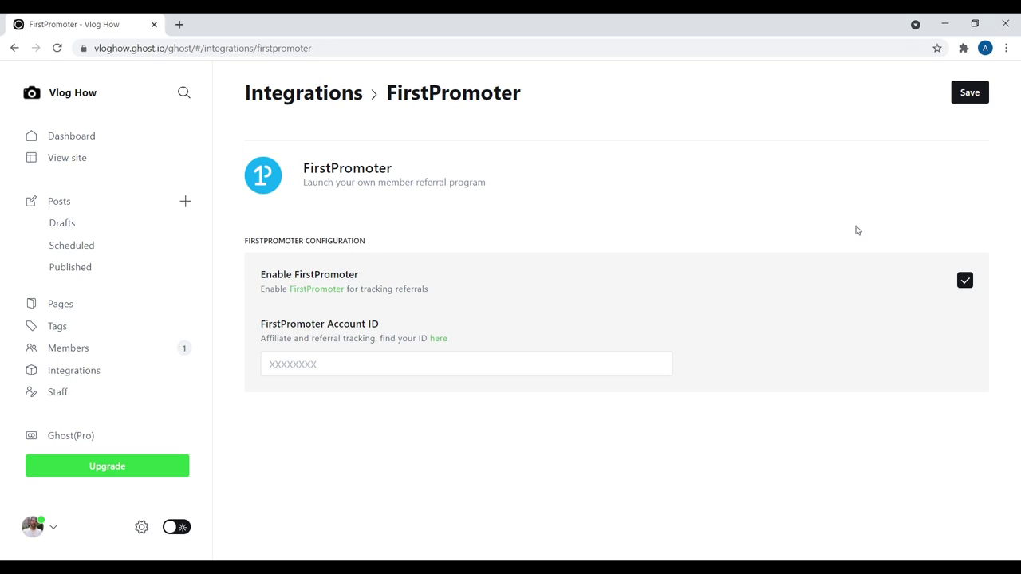
ctrl+click(360, 302)
click(263, 20)
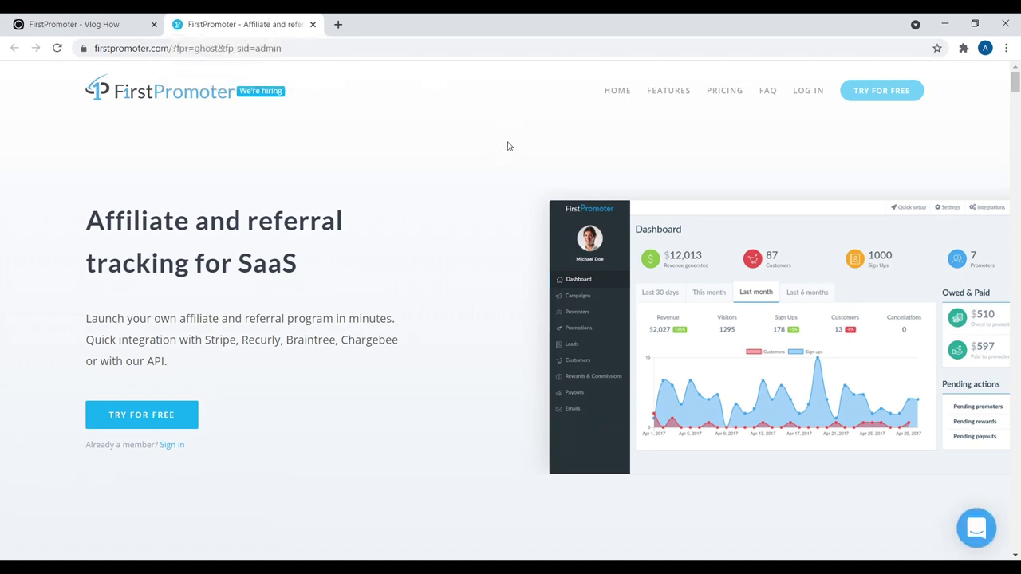
Review the pricing plans on the FirstPromoter website and return to the integration's configuration in Ghost.
click(721, 93)
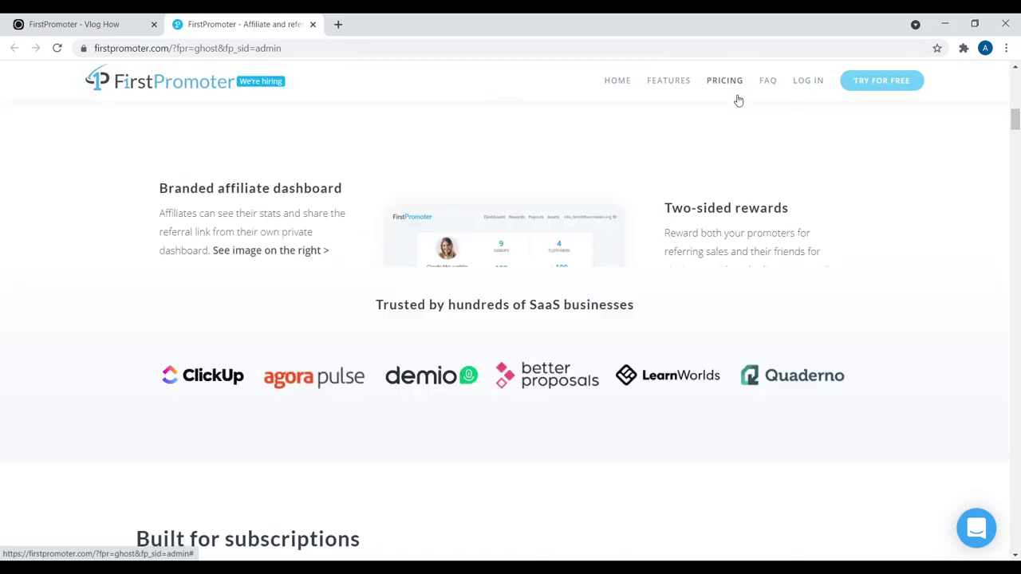
scroll(445, 225, down, 2)
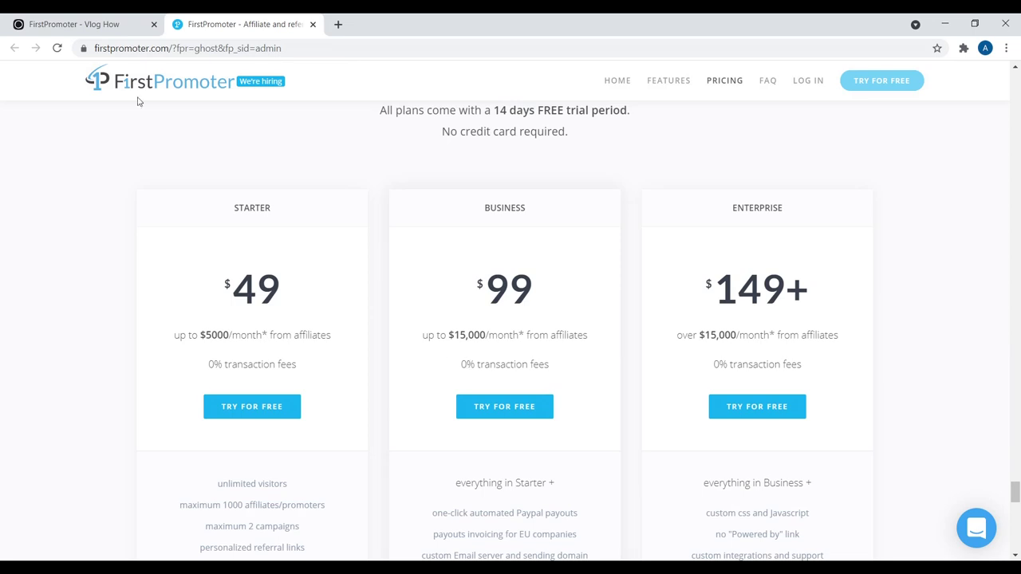
click(102, 19)
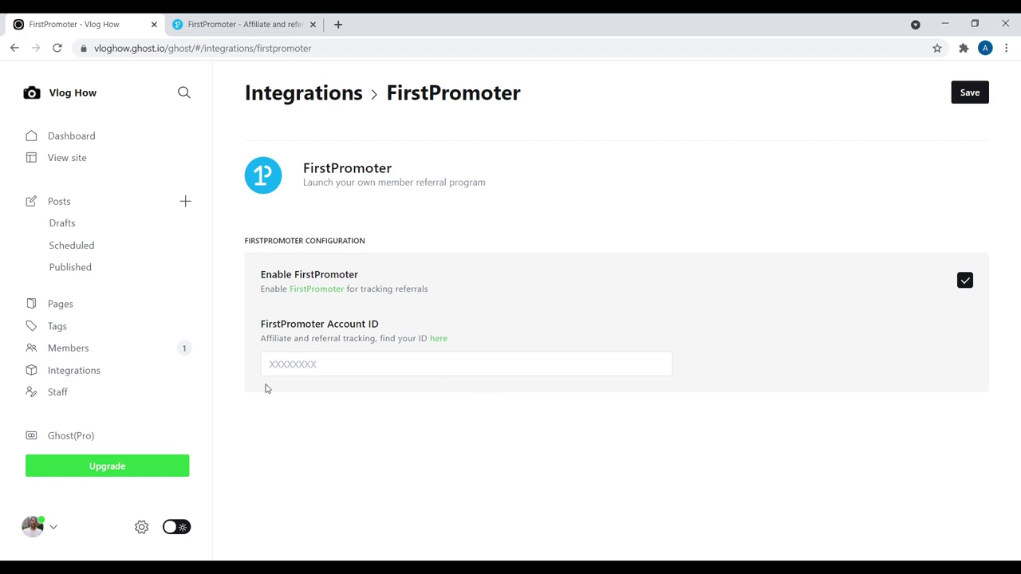
Leave the FirstPromoter configuration without saving and read Ghost's Google Analytics integration guide through to its code injection section.
click(96, 374)
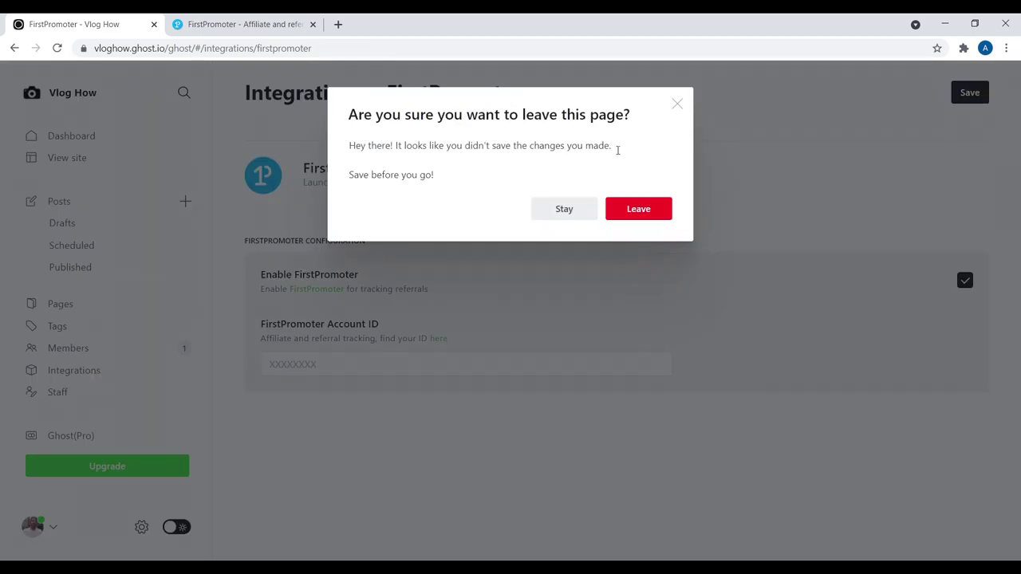
click(655, 211)
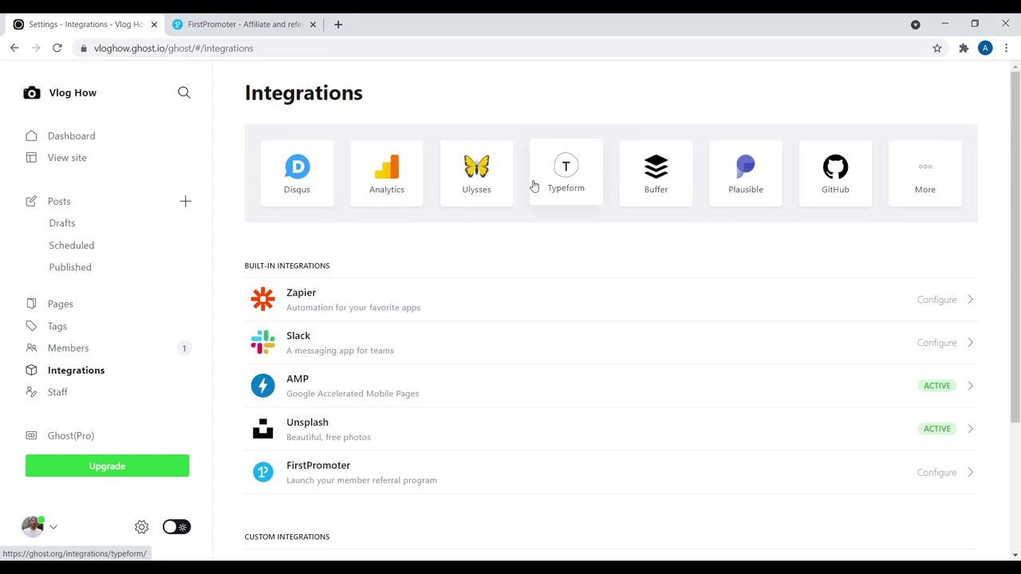
click(388, 170)
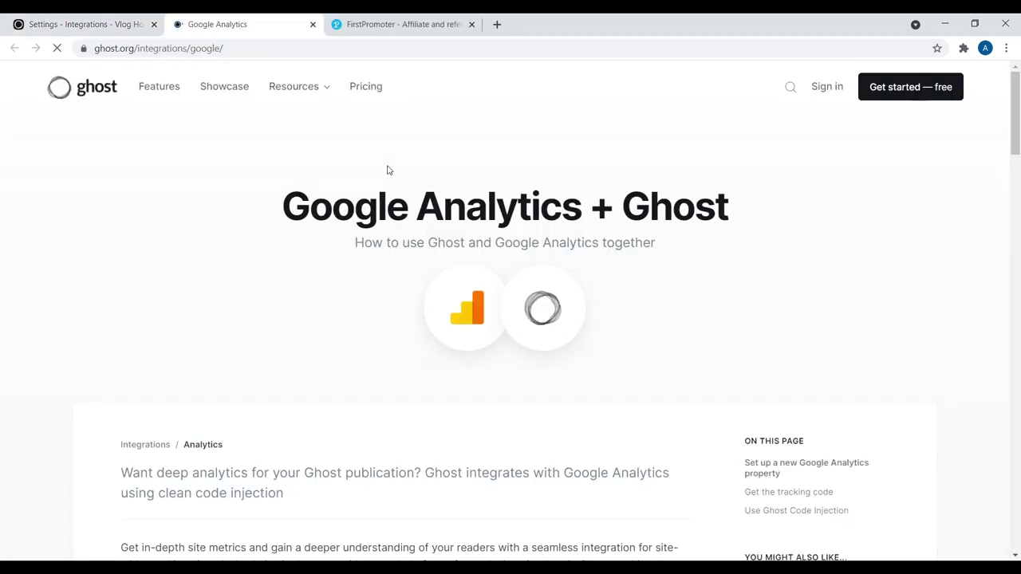
drag(1015, 104, 1018, 205)
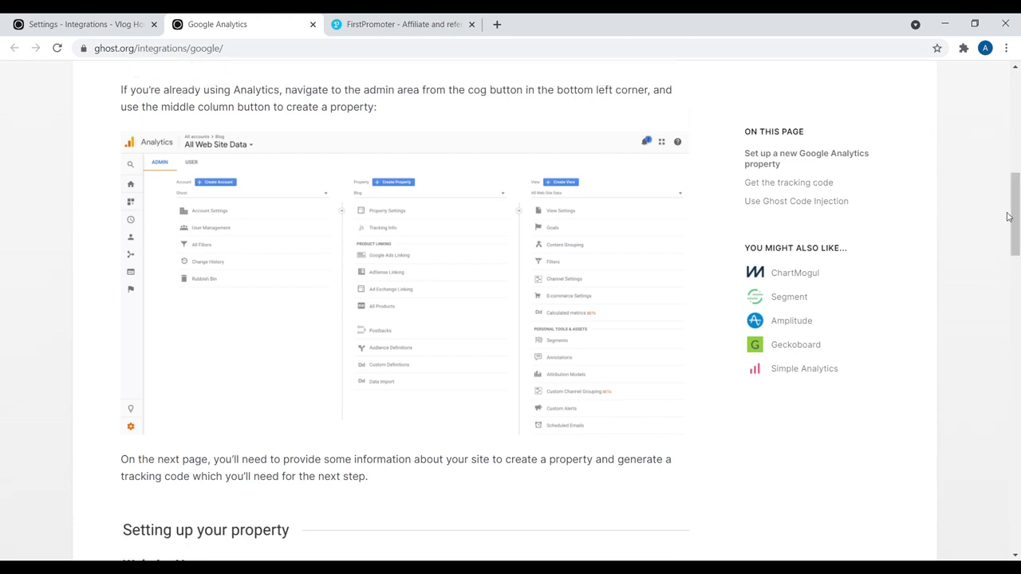
drag(1017, 209, 1017, 433)
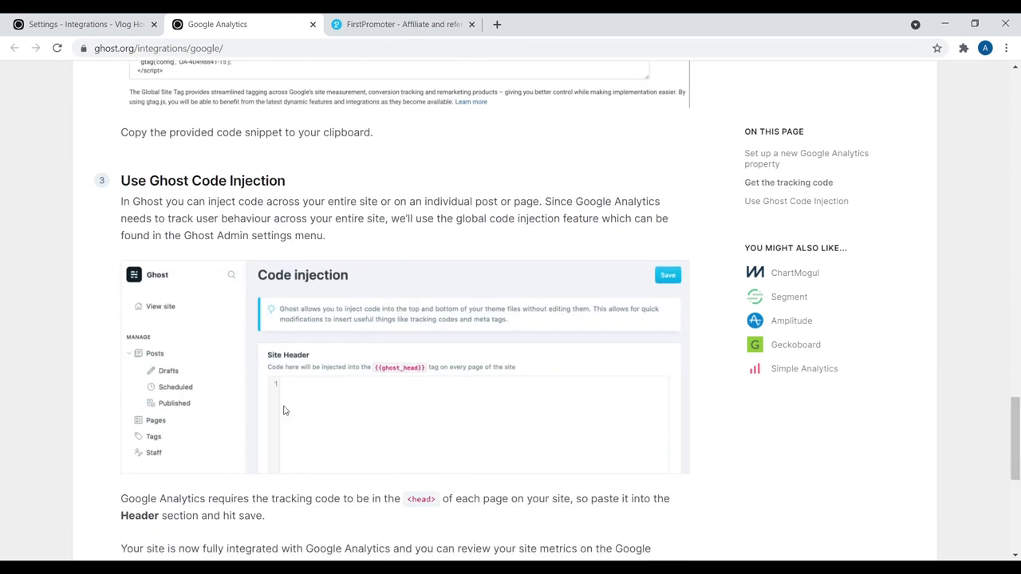
Open the site's Code injection settings, examine the Site Header field and compare it with the Google Analytics guide.
click(28, 19)
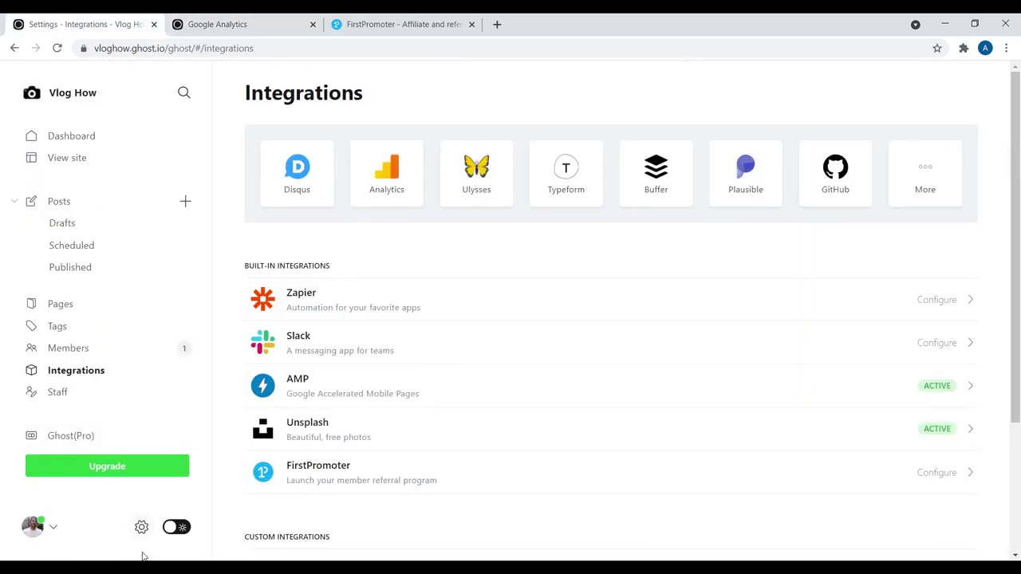
click(141, 527)
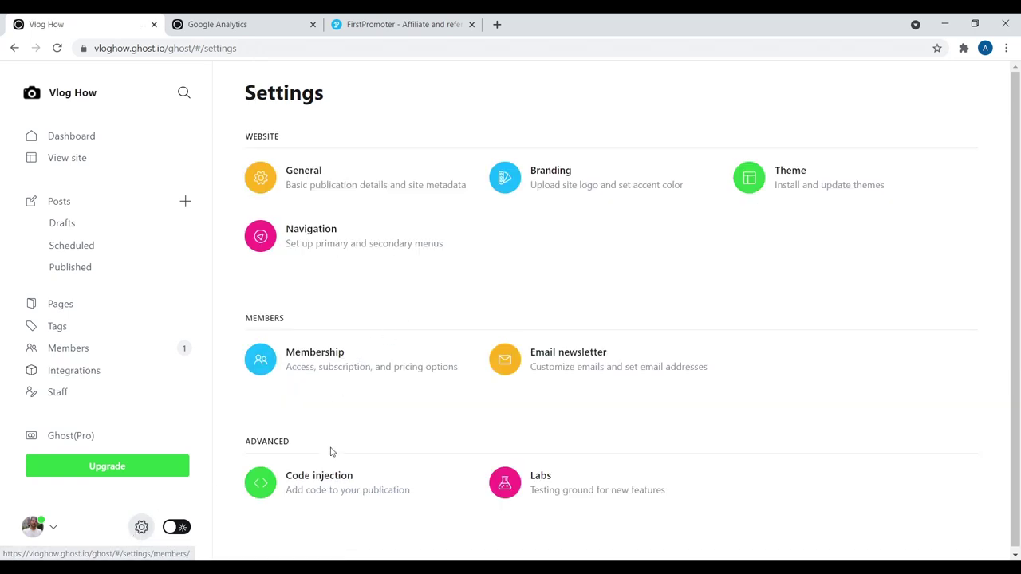
click(326, 477)
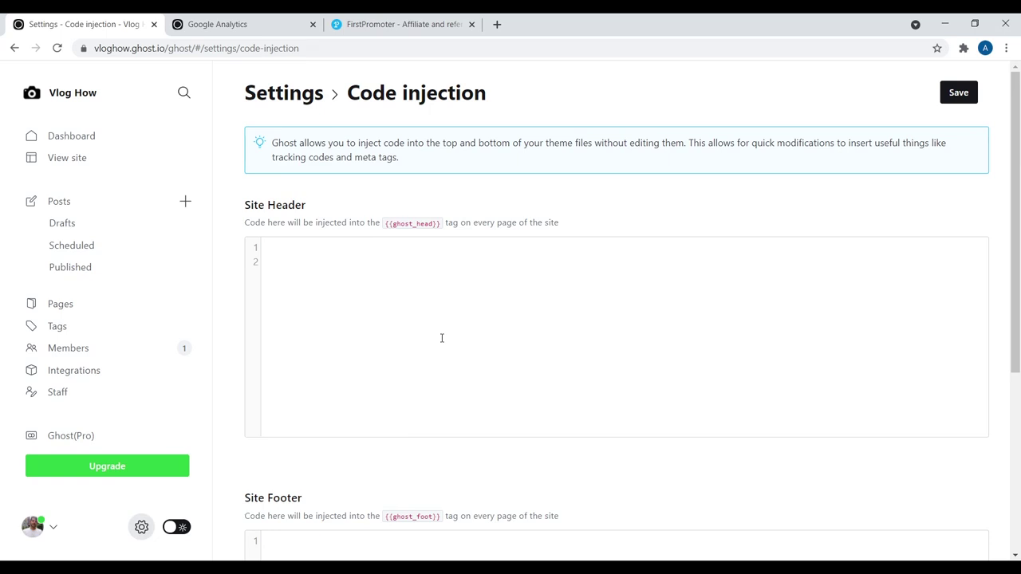
click(276, 19)
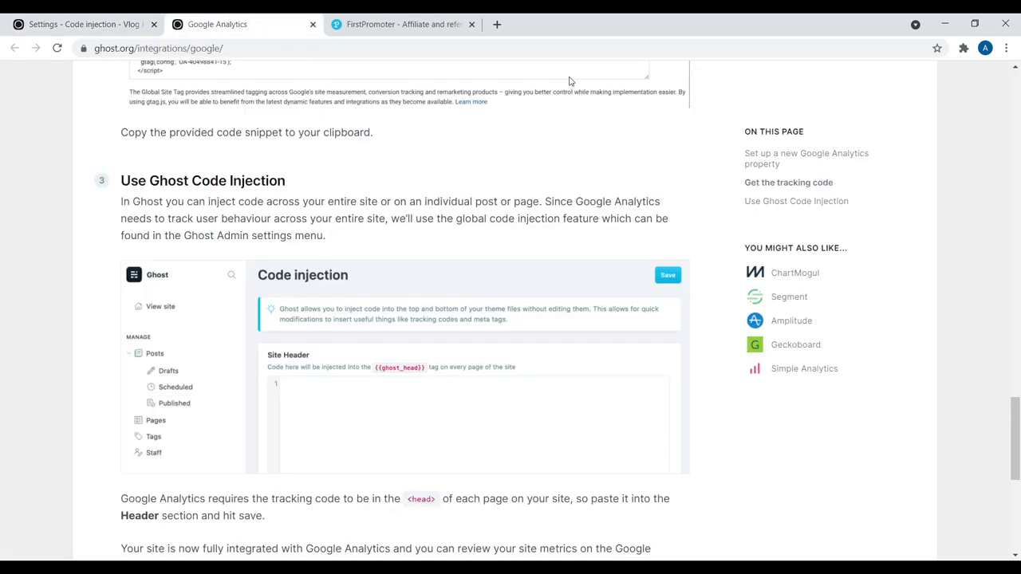
Return to the site's Integrations page, open the full Ghost integrations directory and look over its most popular apps.
click(133, 17)
click(101, 374)
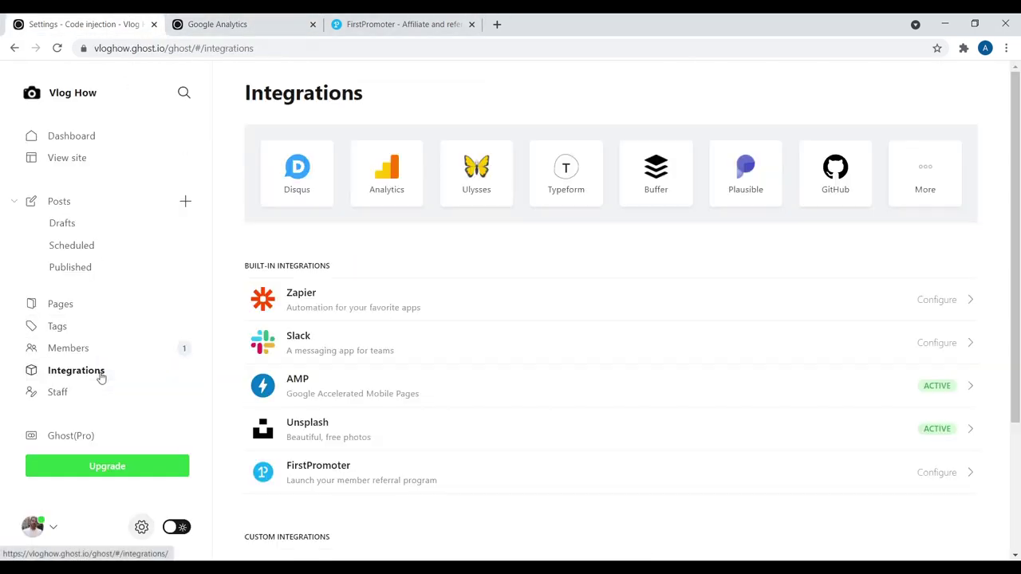
click(929, 174)
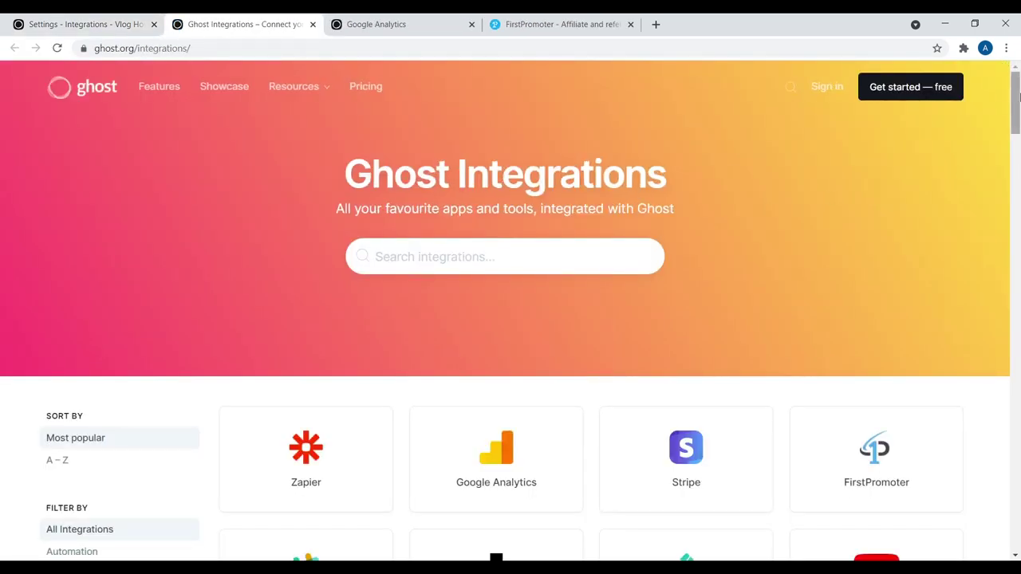
scroll(1018, 112, down, 2)
scroll(1017, 111, down, 4)
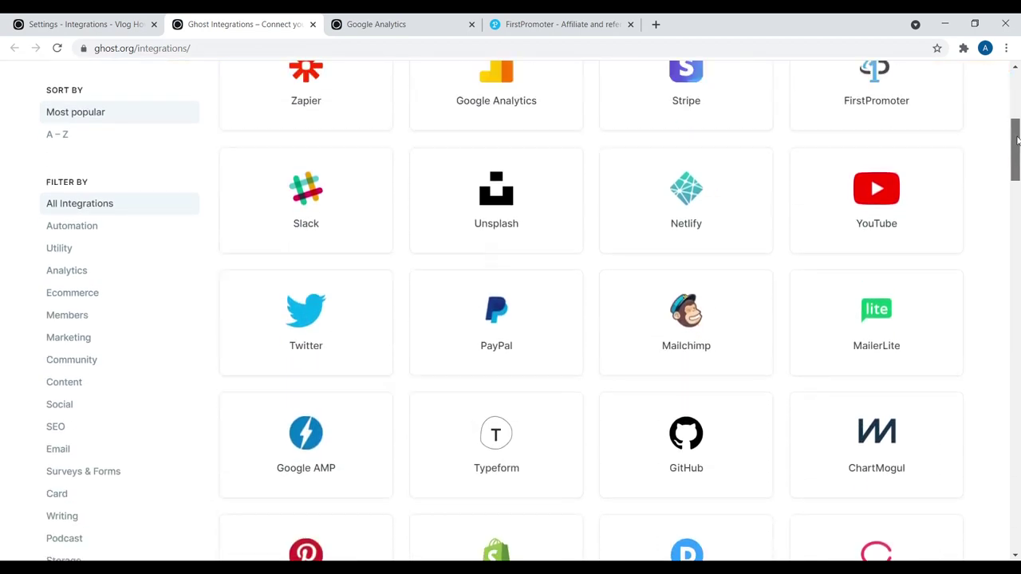
scroll(1015, 120, up, 3)
scroll(1015, 121, up, 2)
Search the integrations directory for "snip" and clear the search again.
click(451, 217)
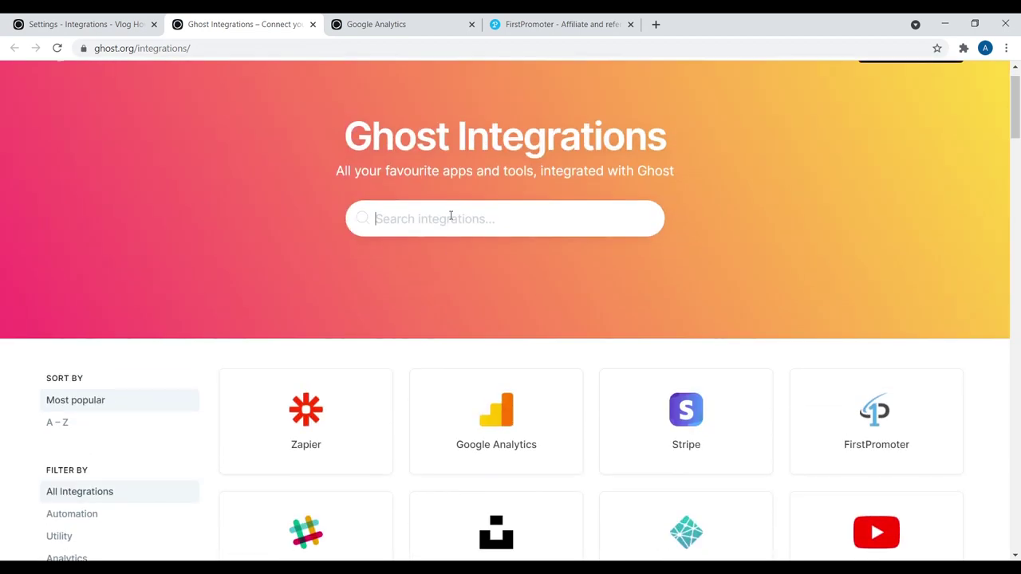
text(snip)
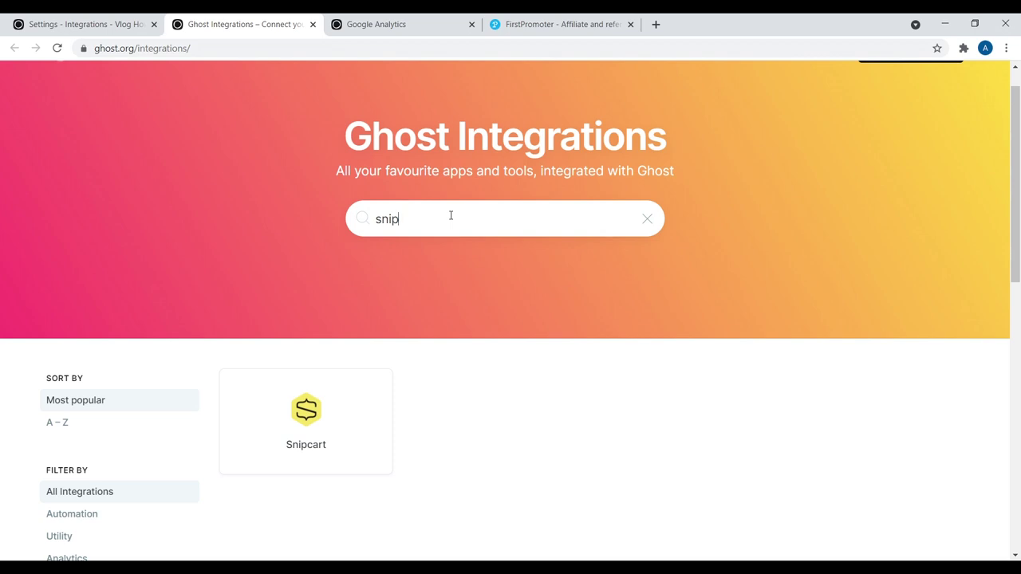
key(BackSpace)
key(BackSpace)
key(BackSpace)
key(BackSpace)
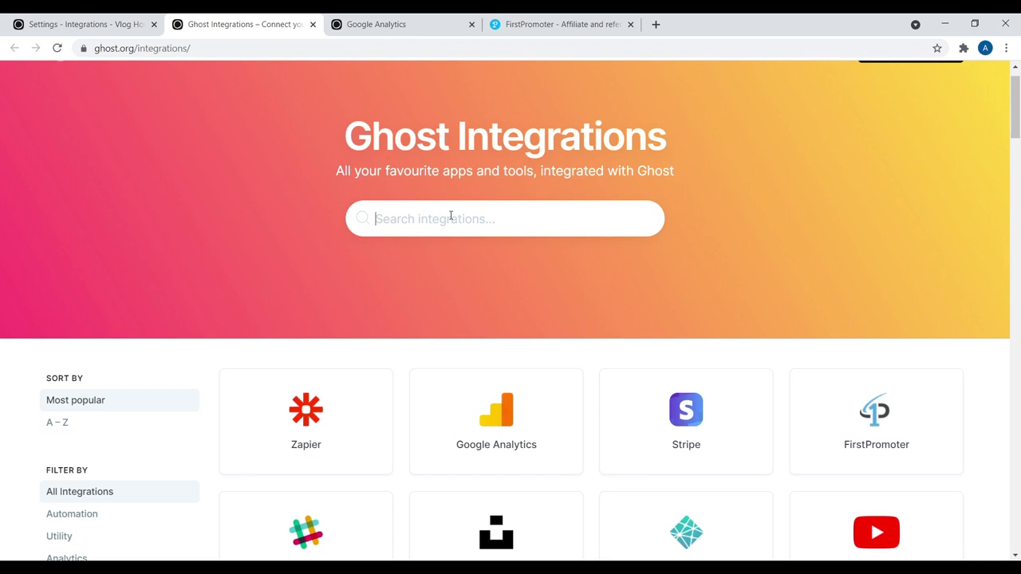
Browse further through all integrations in the directory and open the Gumroad integration guide.
drag(1016, 96, 1017, 240)
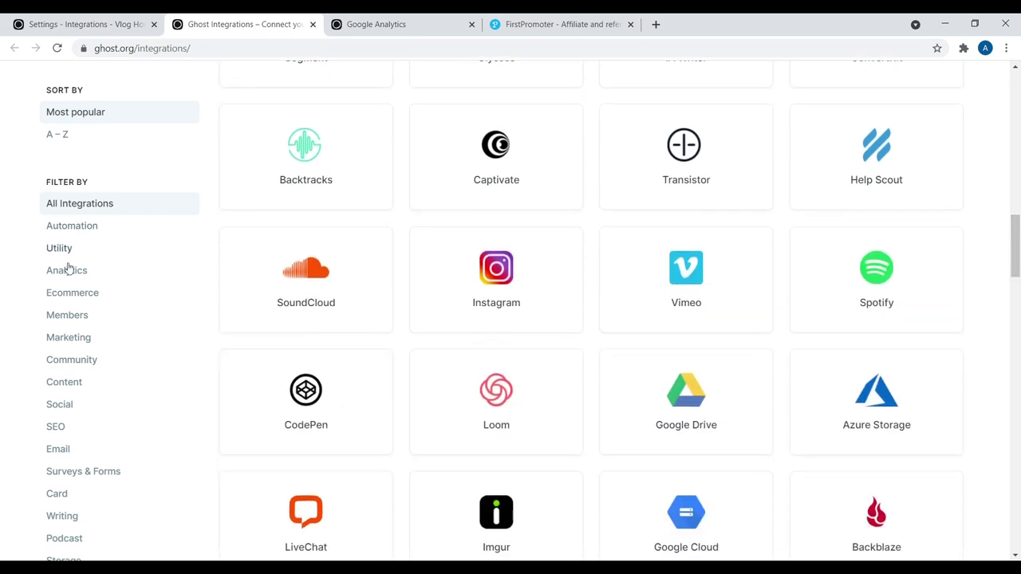
drag(1017, 254, 1017, 385)
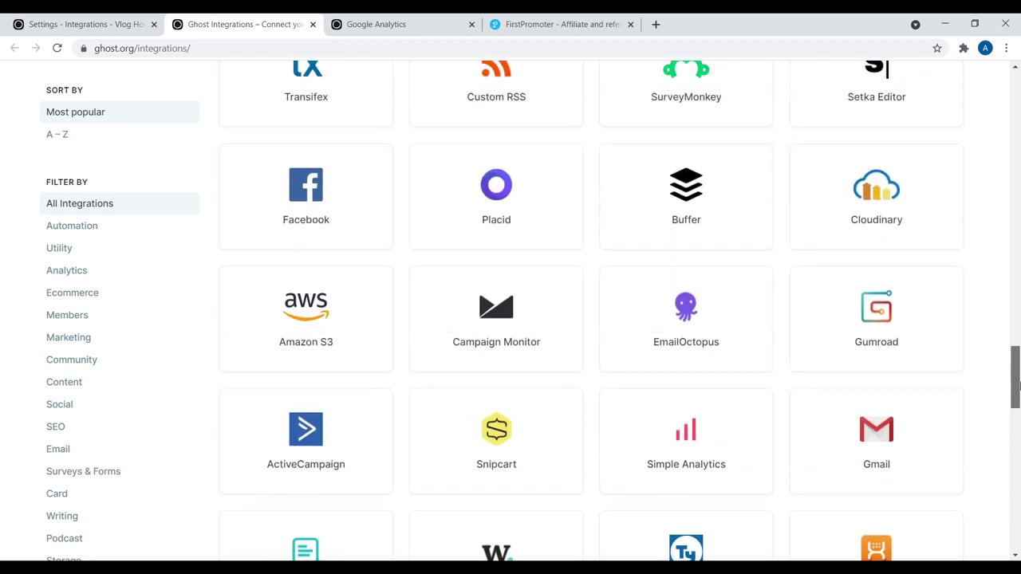
click(857, 308)
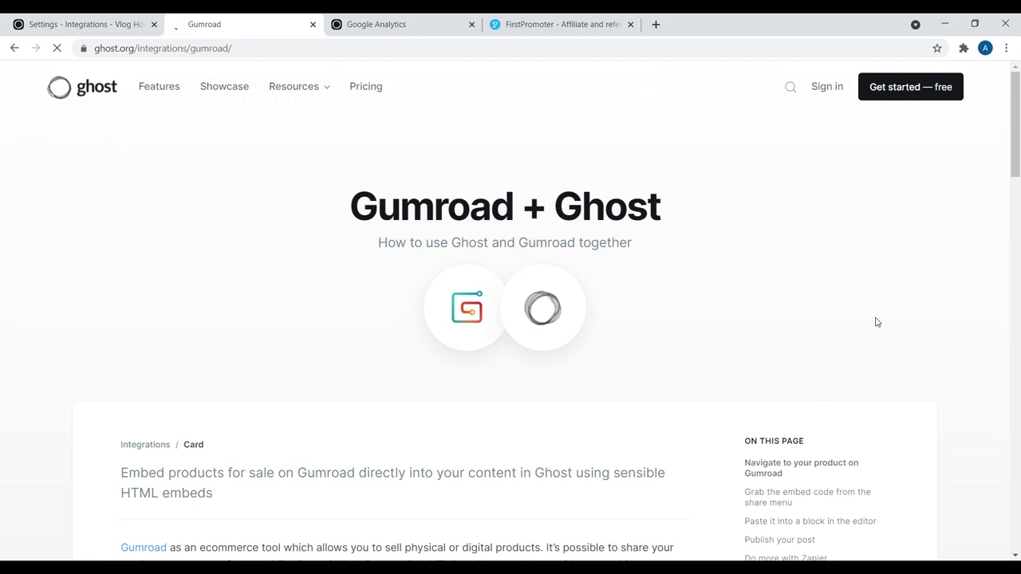
Read the Gumroad guide's instructions on finding the product, grabbing its embed code and pasting it into a post.
drag(1015, 90, 1015, 177)
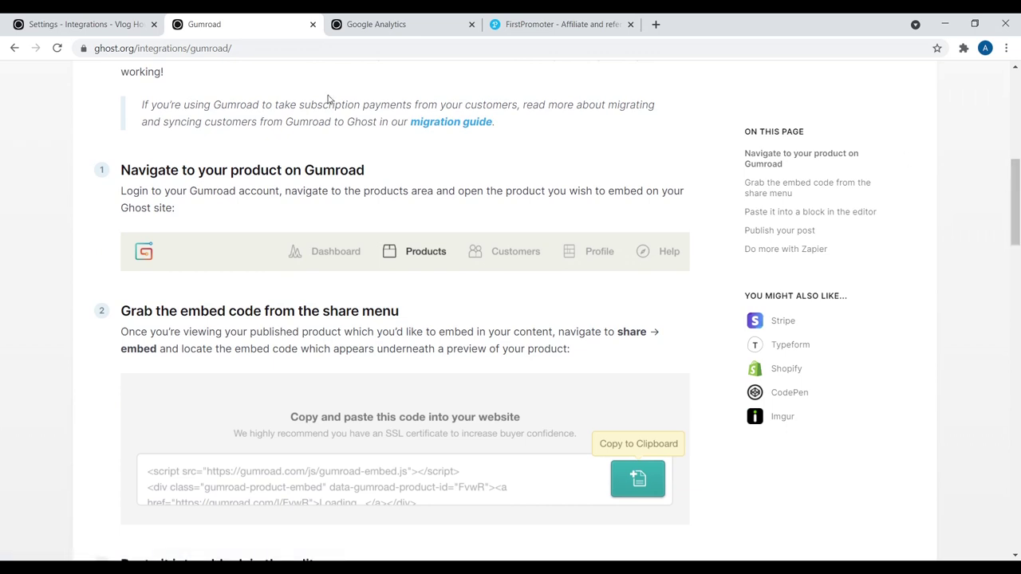
drag(214, 170, 279, 170)
drag(181, 311, 321, 287)
scroll(260, 266, down, 3)
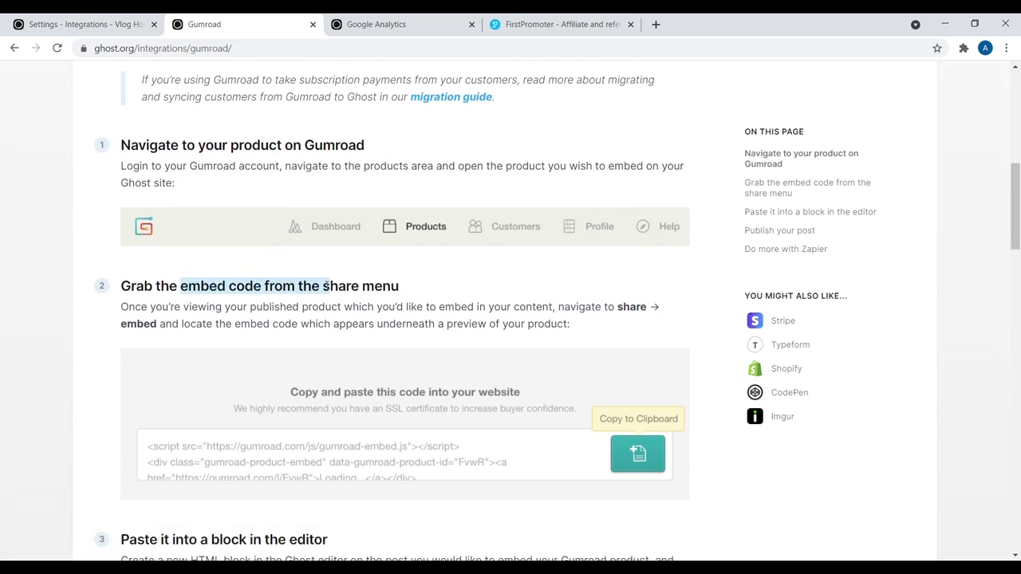
drag(171, 298, 288, 307)
scroll(289, 307, down, 3)
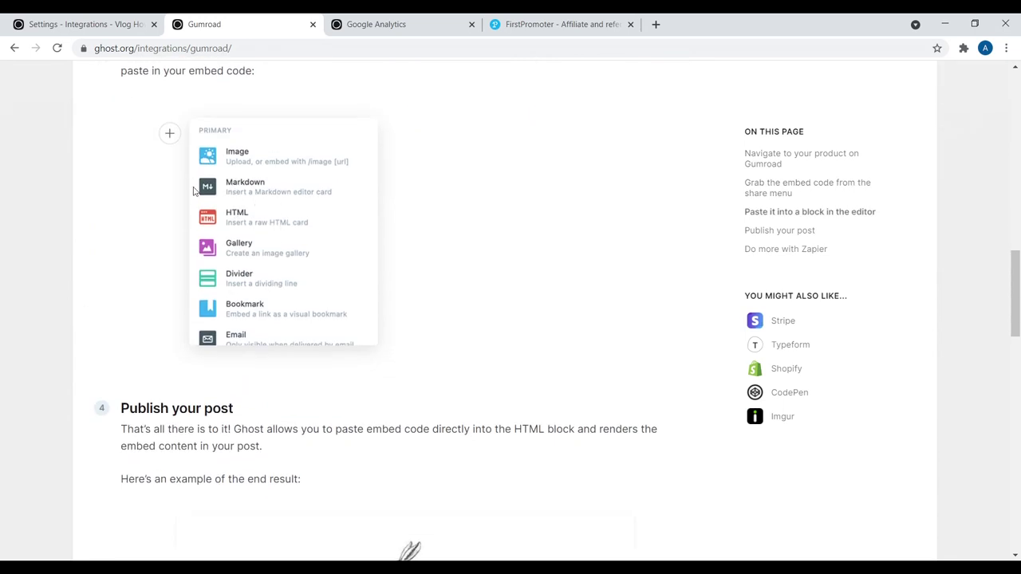
drag(1014, 293, 987, 53)
Return to the site's Integrations page, create a custom integration named "int" and look over its API keys and webhooks.
click(73, 19)
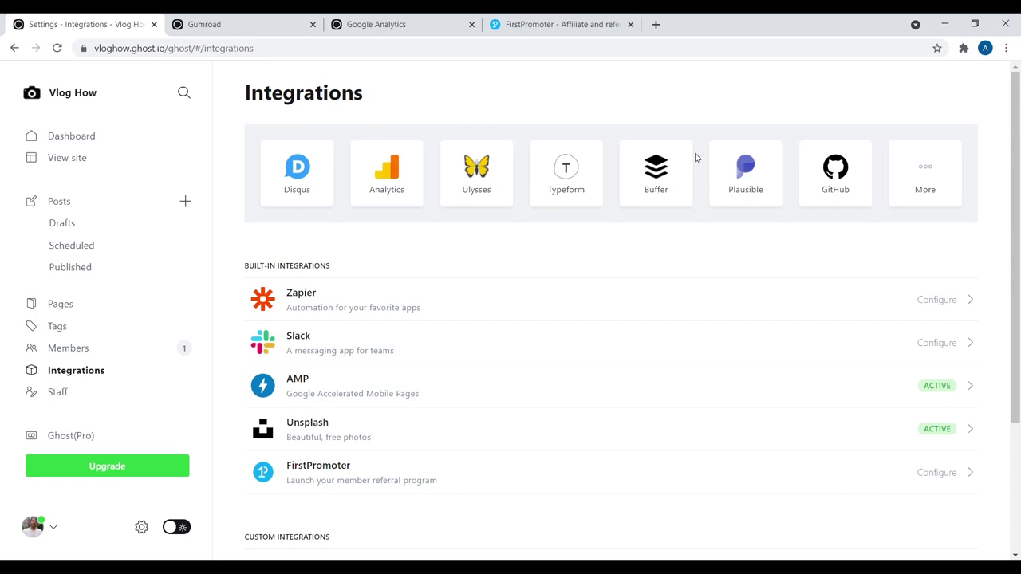
scroll(1014, 239, down, 1)
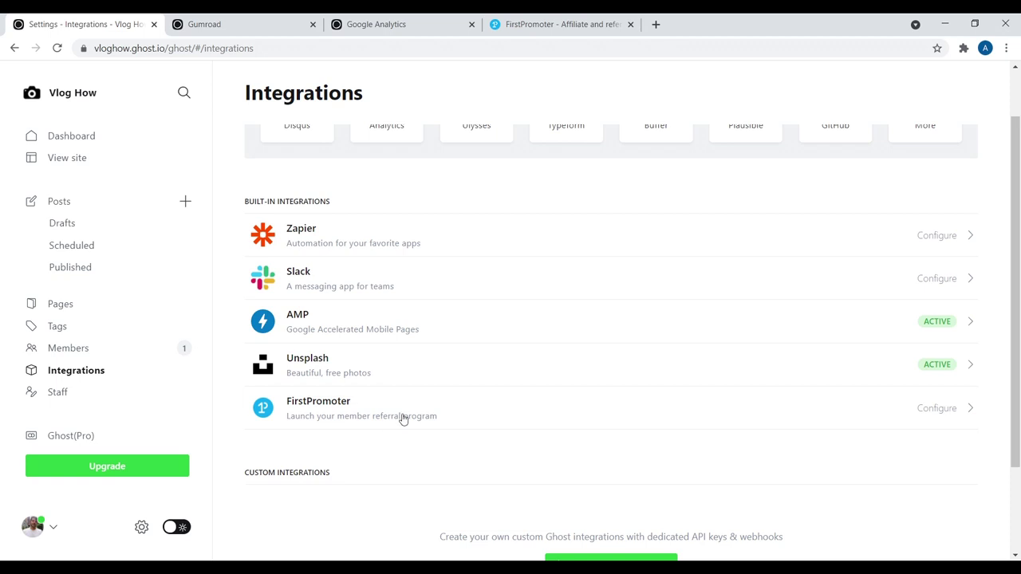
drag(1015, 340, 1012, 396)
click(584, 489)
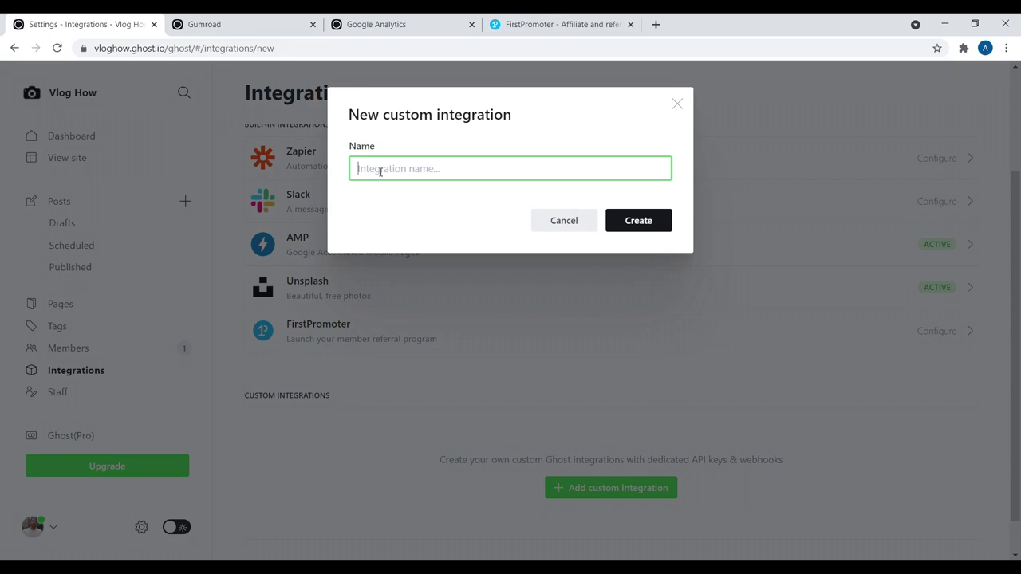
text(int)
click(643, 221)
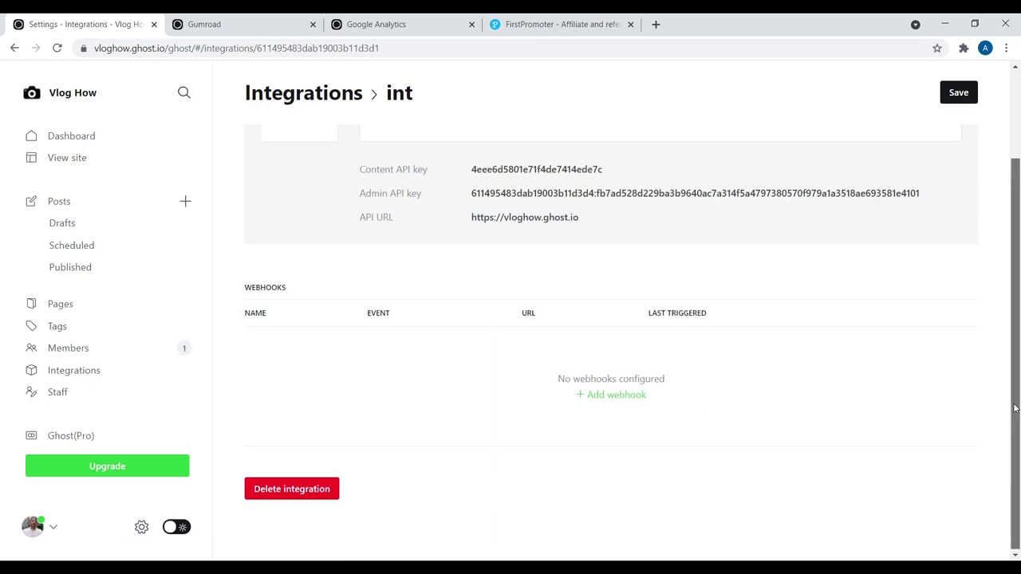
drag(1016, 413, 1018, 319)
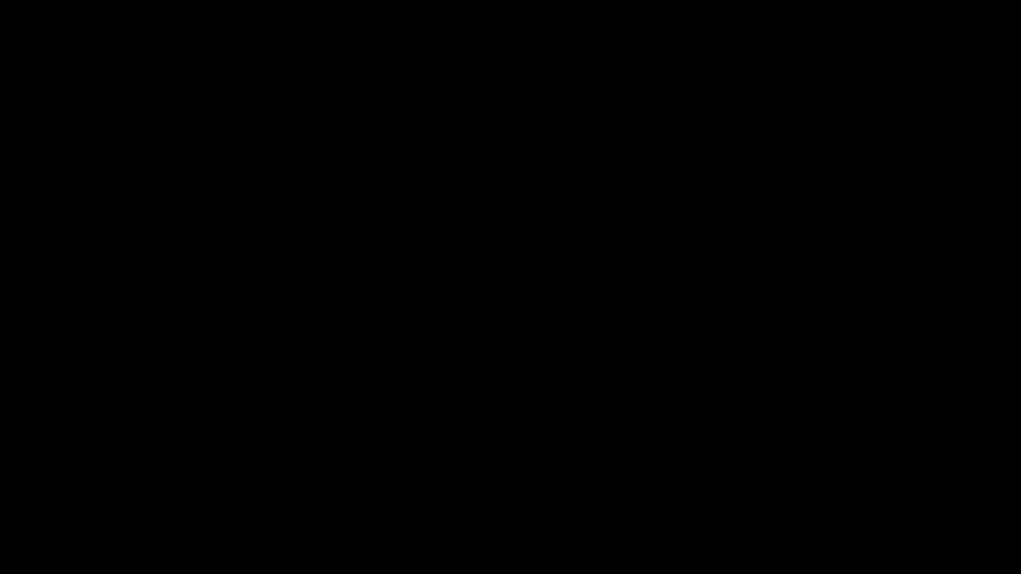